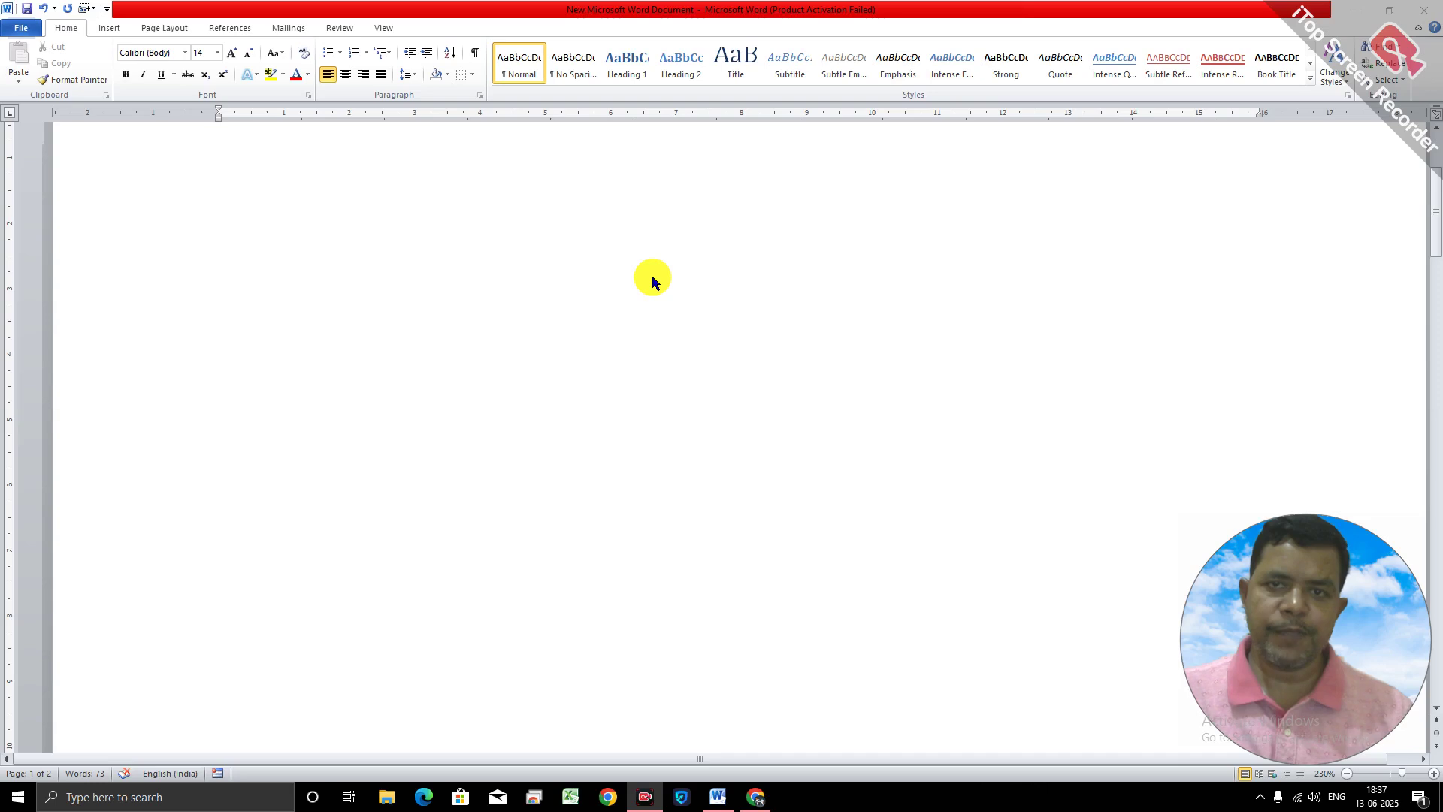
# Generate placeholder paragraphs at the start of the blank page with the formula =rand().
pyautogui.press('=')
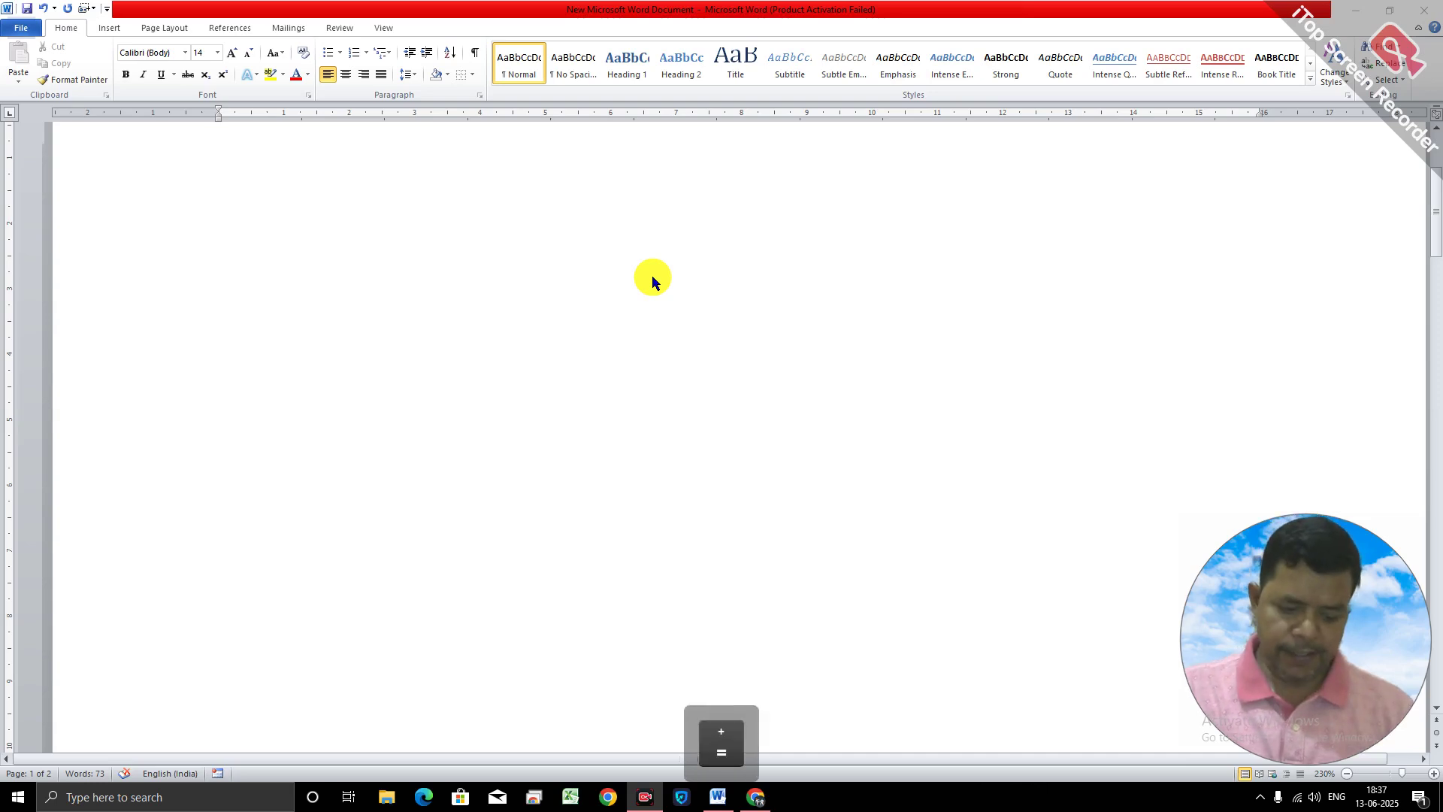
pyautogui.press('d')
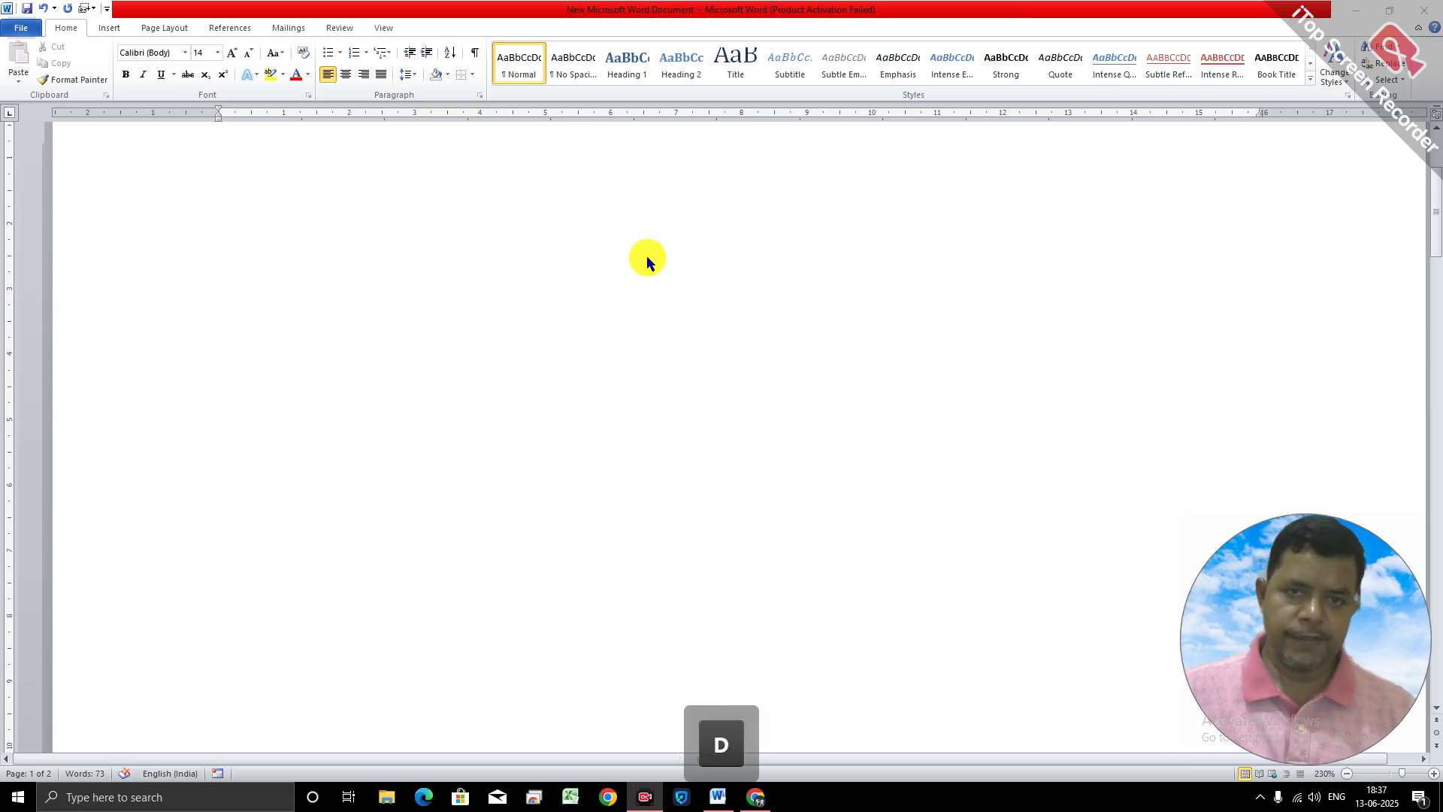
pyautogui.write('=')
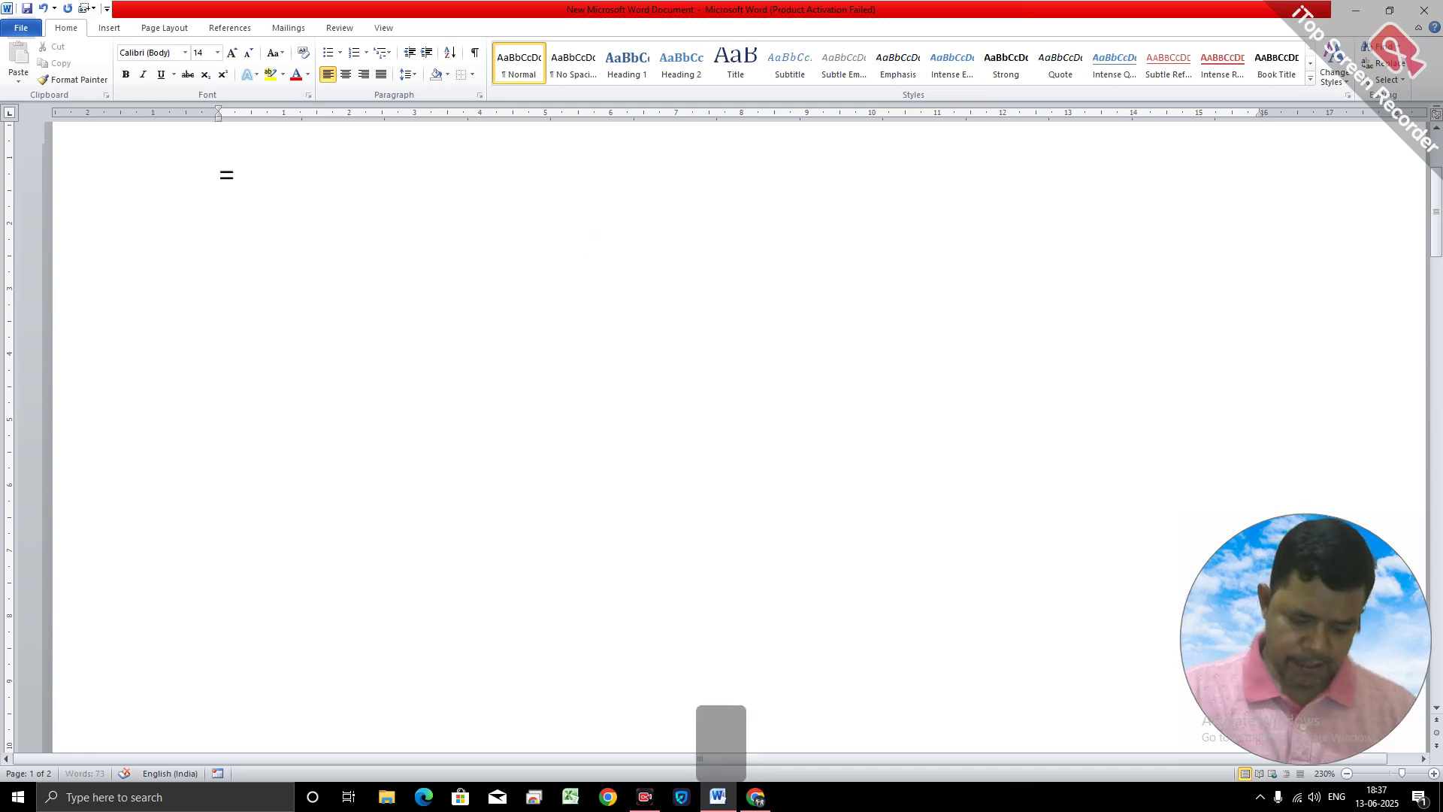
pyautogui.write('rand')
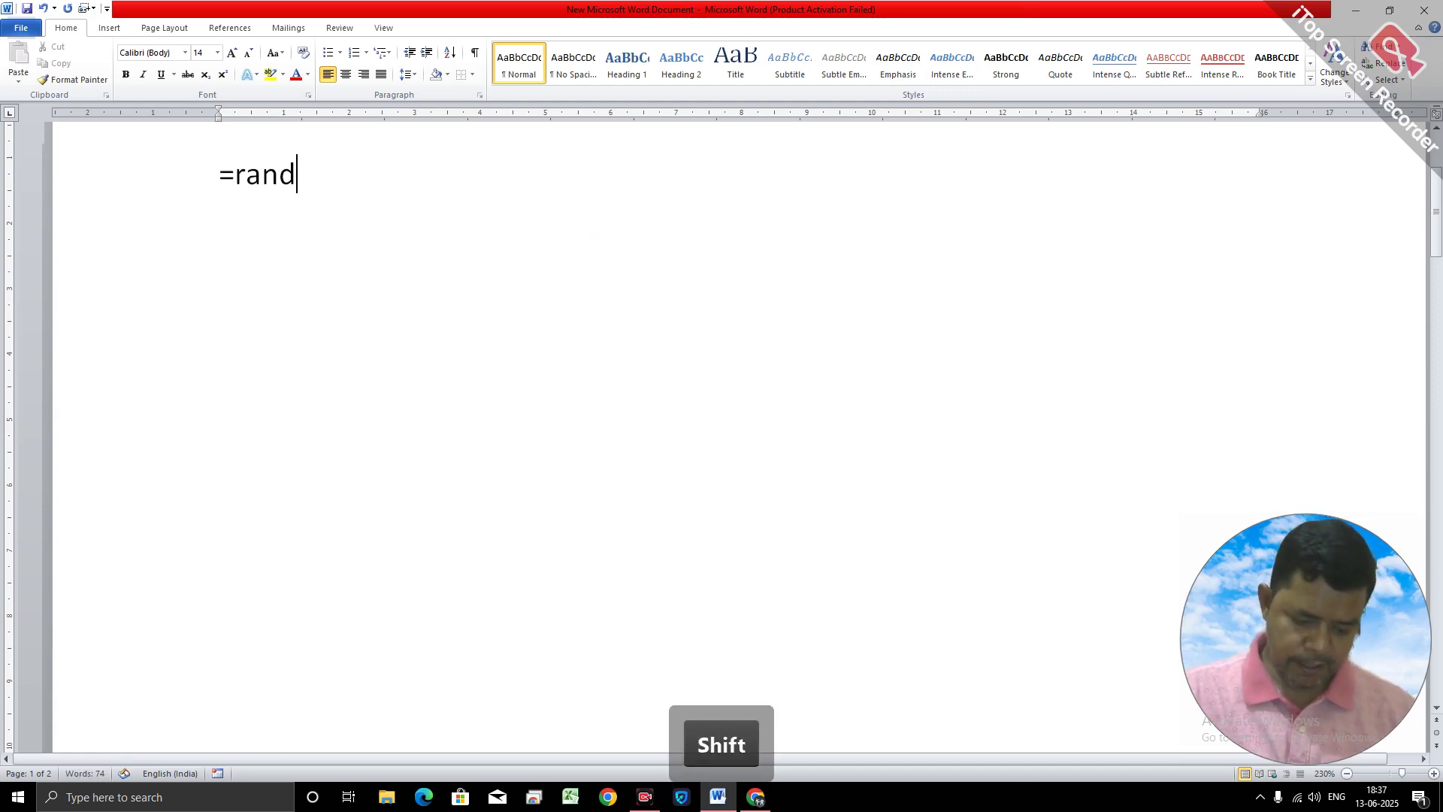
pyautogui.write('(')
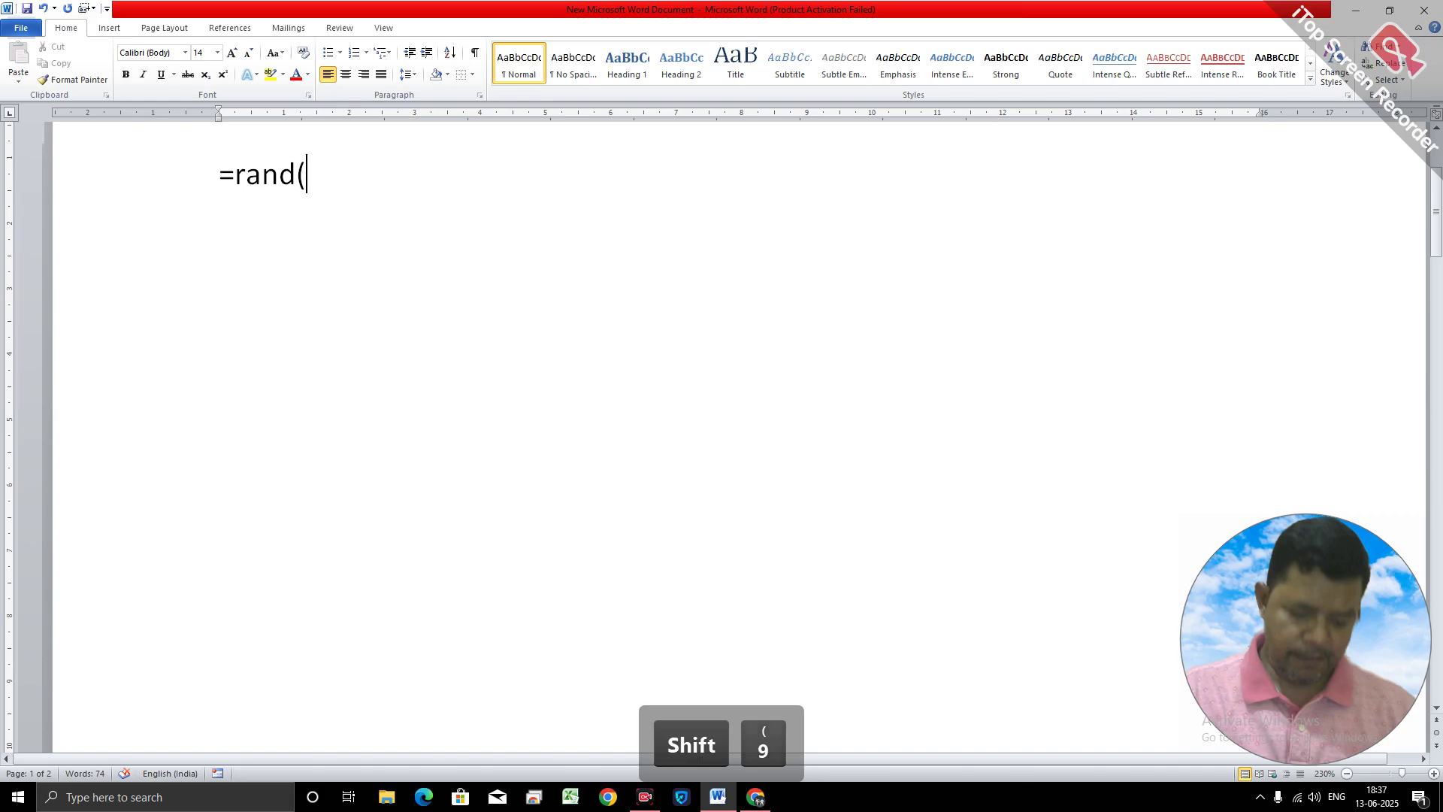
pyautogui.write(')')
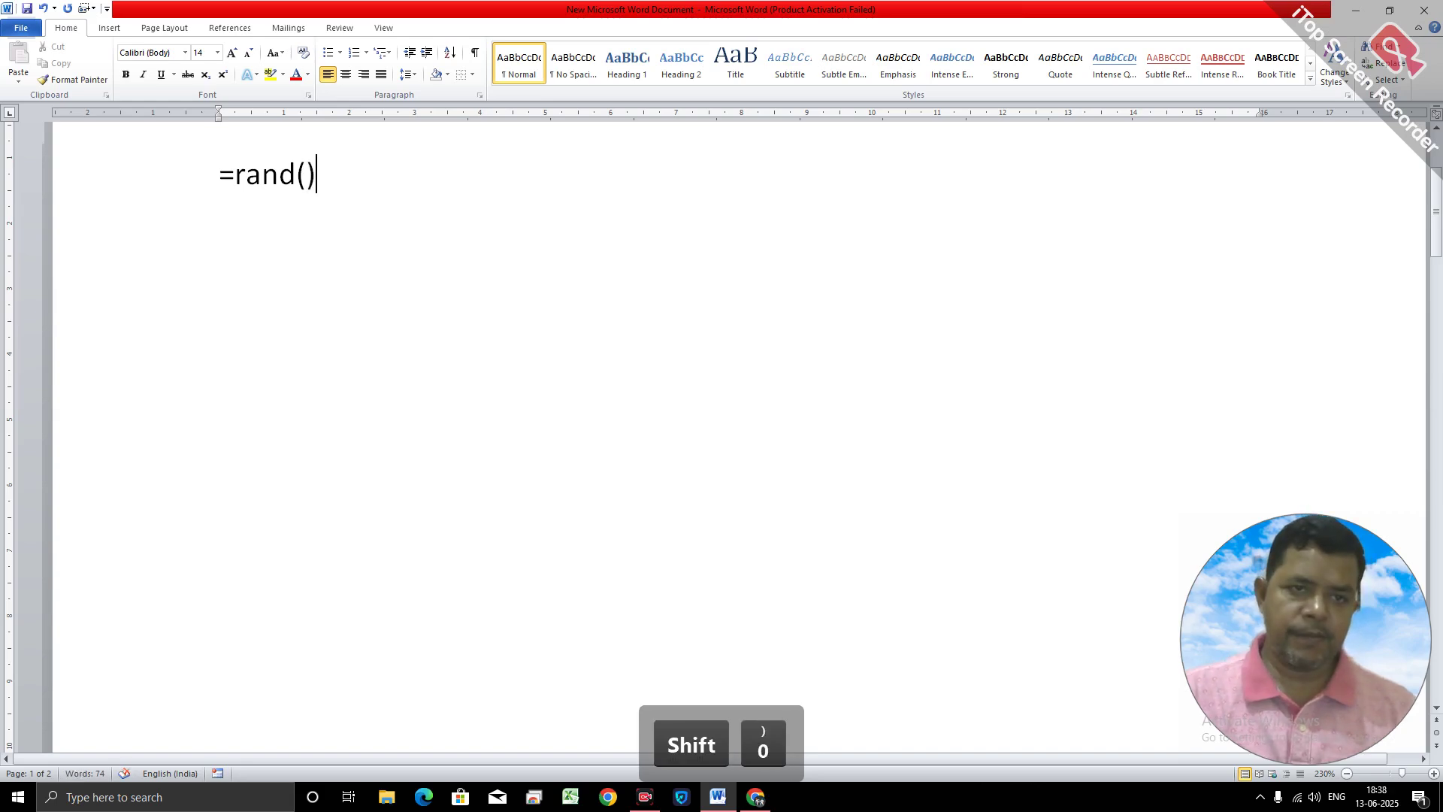
pyautogui.press('Return')
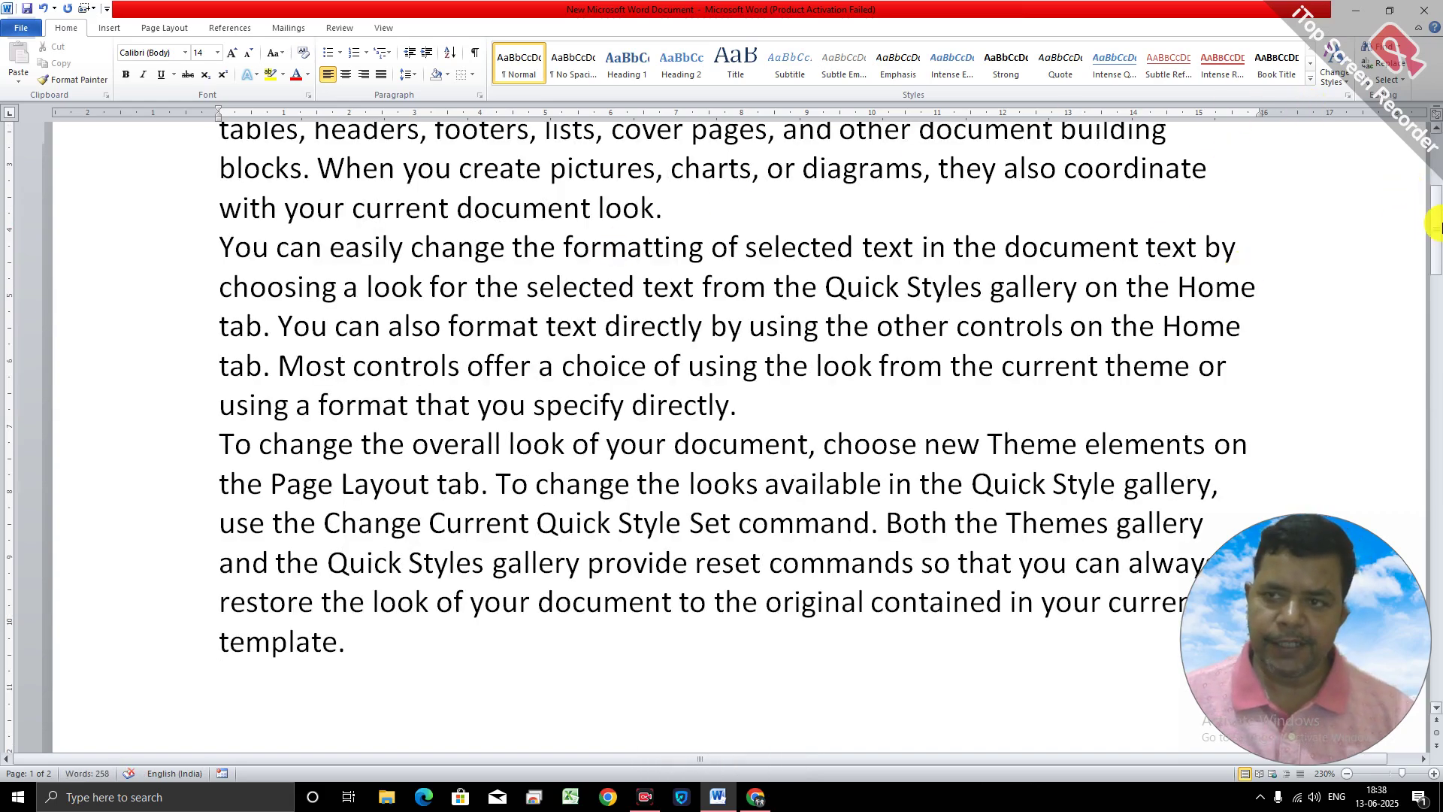
# Justify all the generated paragraphs, and clear the text selection.
pyautogui.scroll(3, 1278, 196)
pyautogui.moveTo(219, 400); pyautogui.dragTo(915, 593)
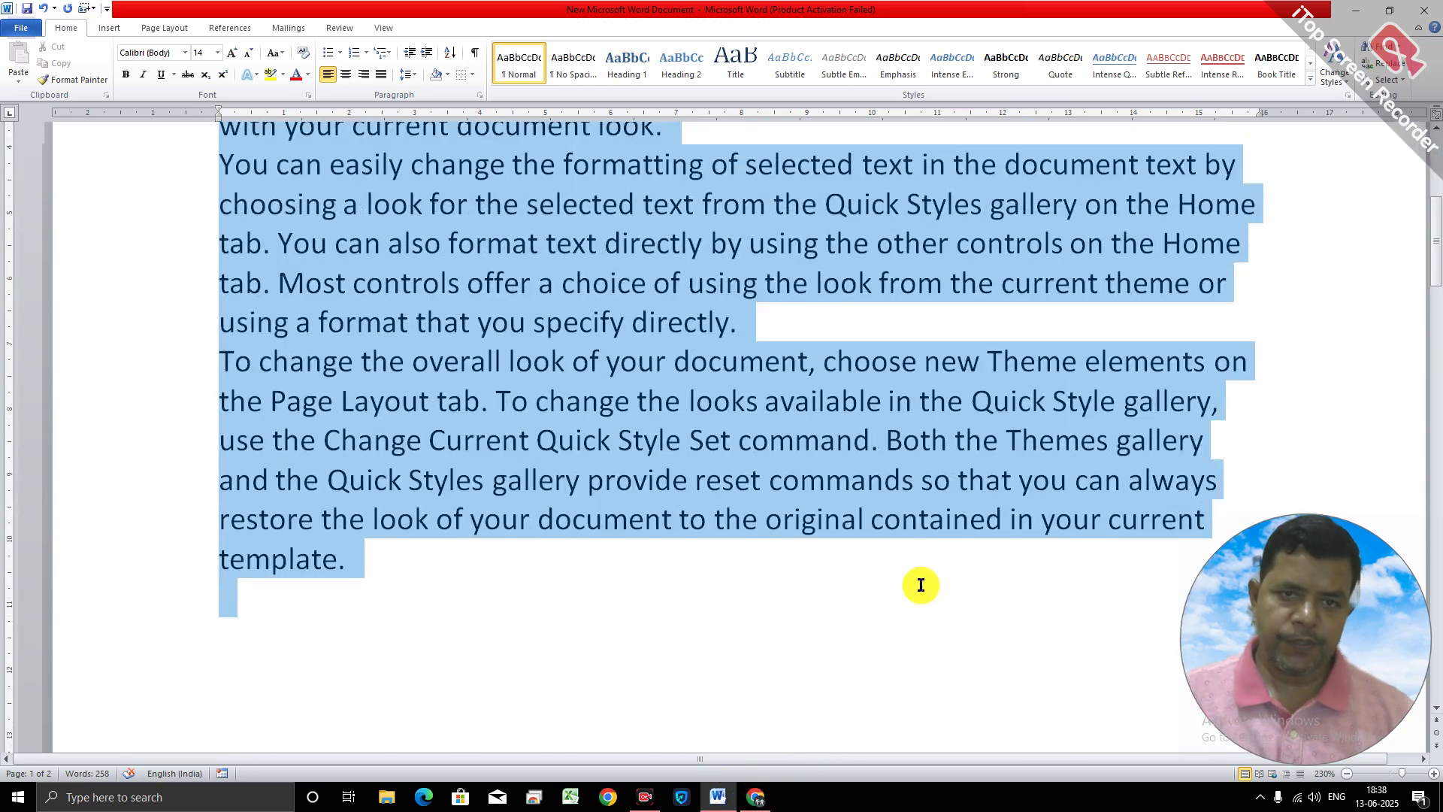
pyautogui.click(383, 75)
pyautogui.click(759, 339)
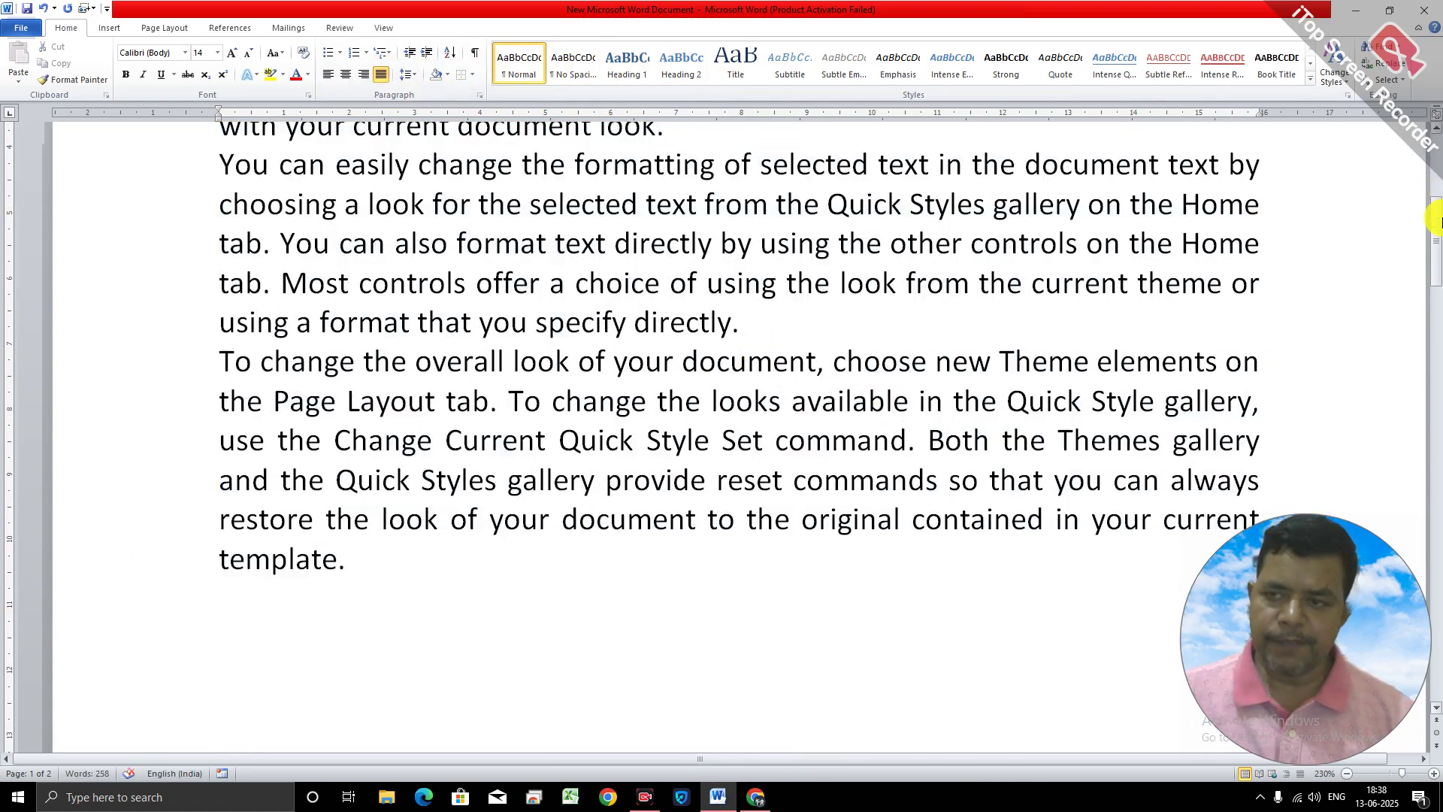
# Select the first paragraph's text from its beginning to its end, and clear the selection.
pyautogui.moveTo(1436, 209); pyautogui.dragTo(1435, 171)
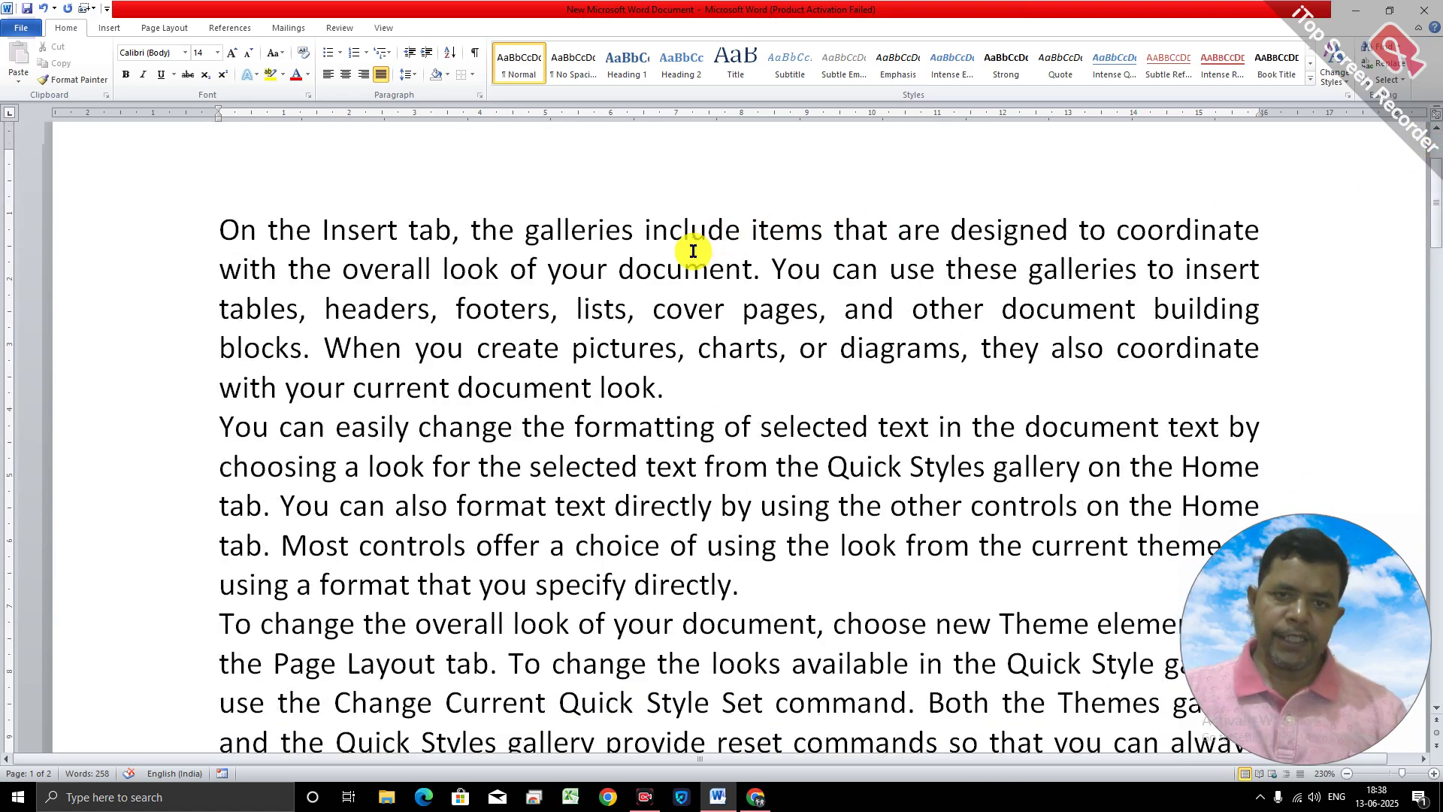
pyautogui.moveTo(220, 226); pyautogui.dragTo(701, 387)
pyautogui.click(714, 460)
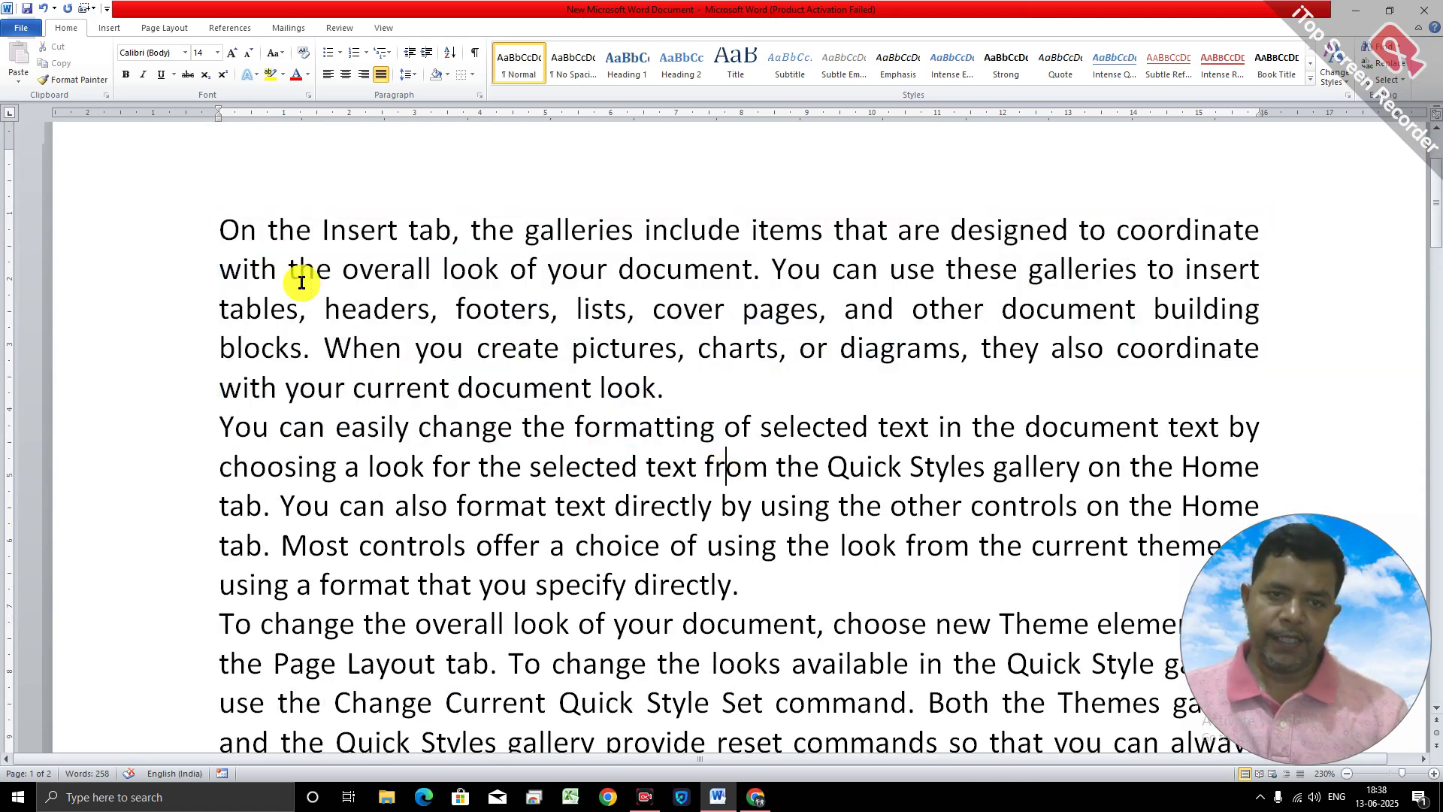
pyautogui.moveTo(220, 229); pyautogui.dragTo(962, 425)
pyautogui.click(875, 369)
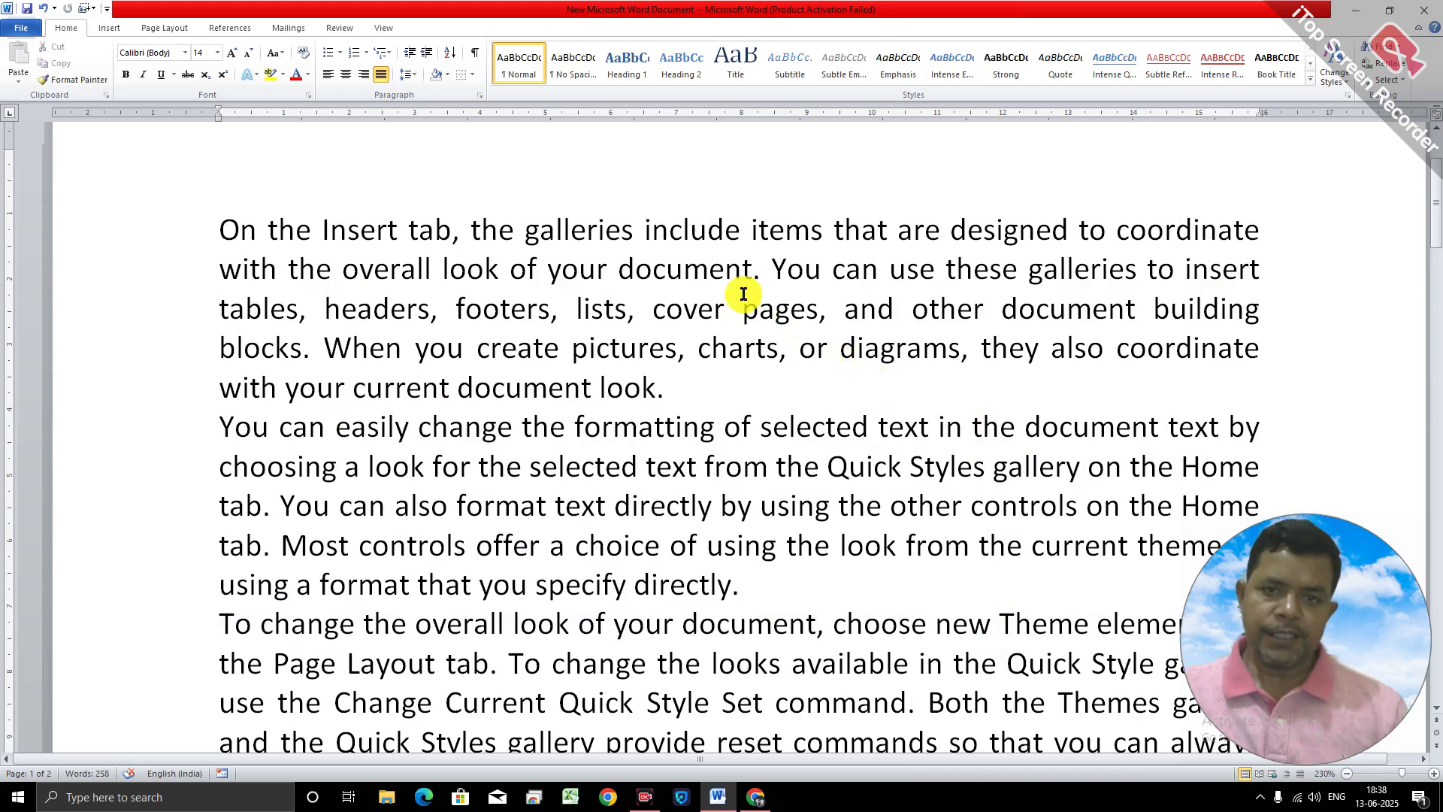
# Select the word "document" and the entire first paragraph by turns, and clear the selection.
pyautogui.doubleClick(651, 269)
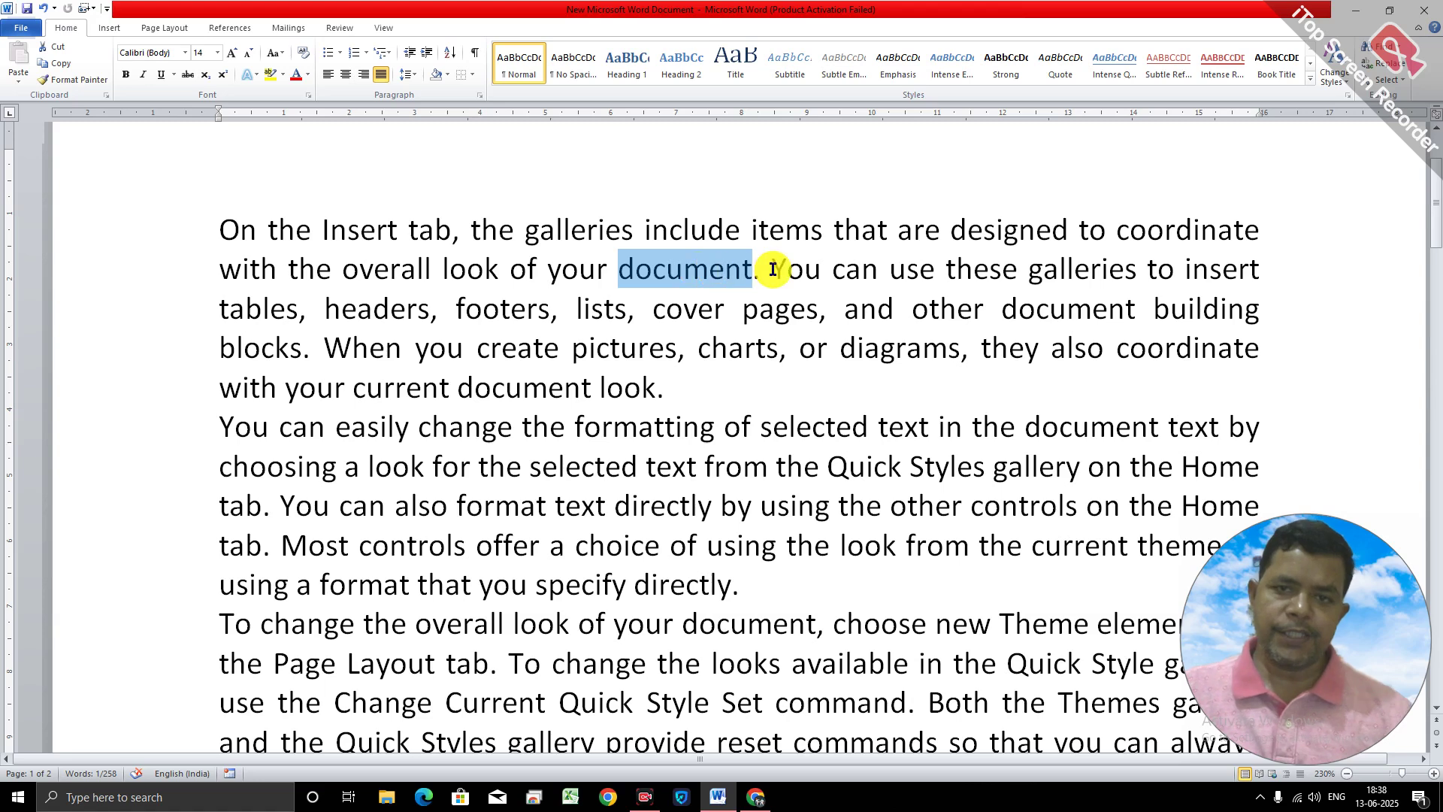
pyautogui.tripleClick(603, 276)
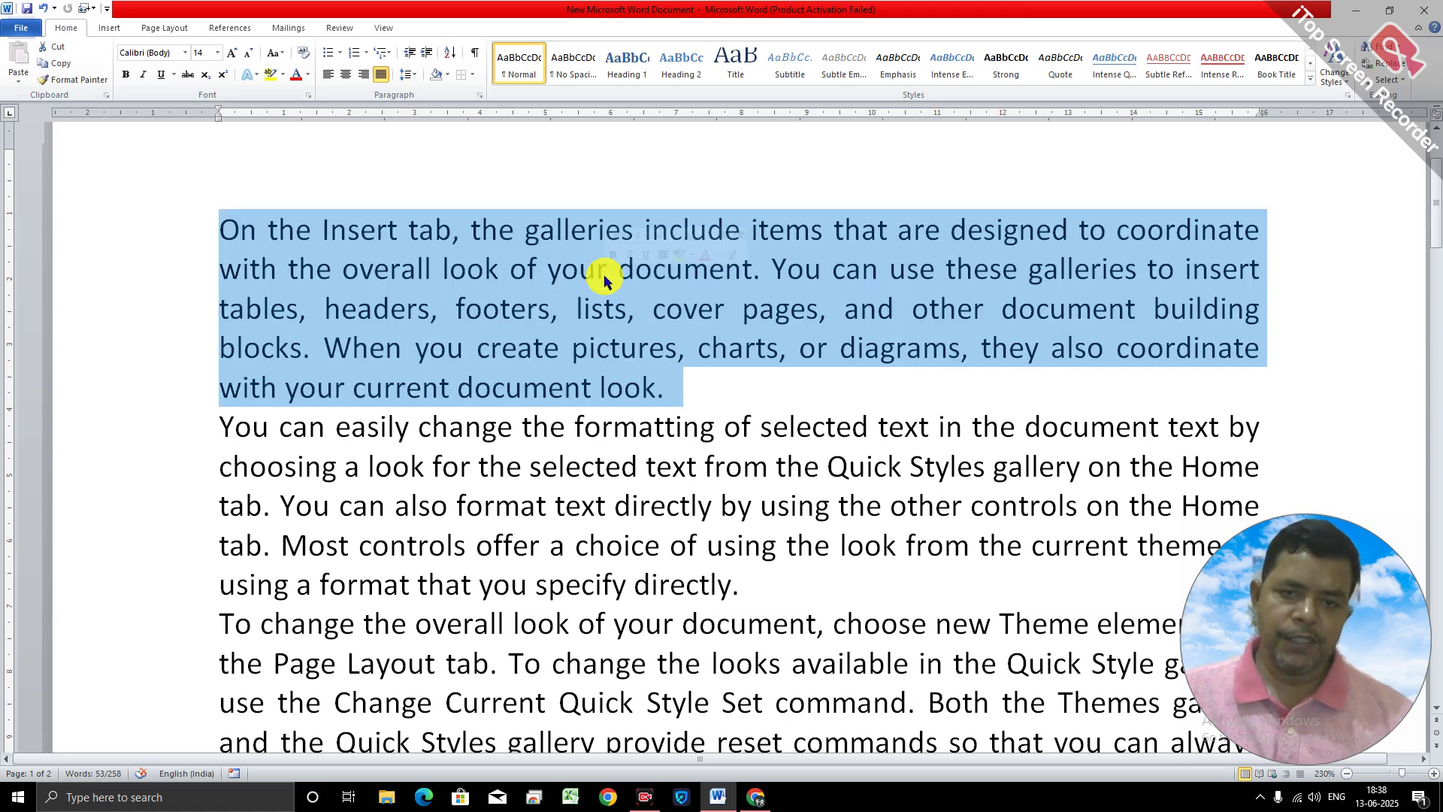
pyautogui.click(799, 374)
pyautogui.moveTo(215, 224); pyautogui.dragTo(732, 385)
pyautogui.click(732, 385)
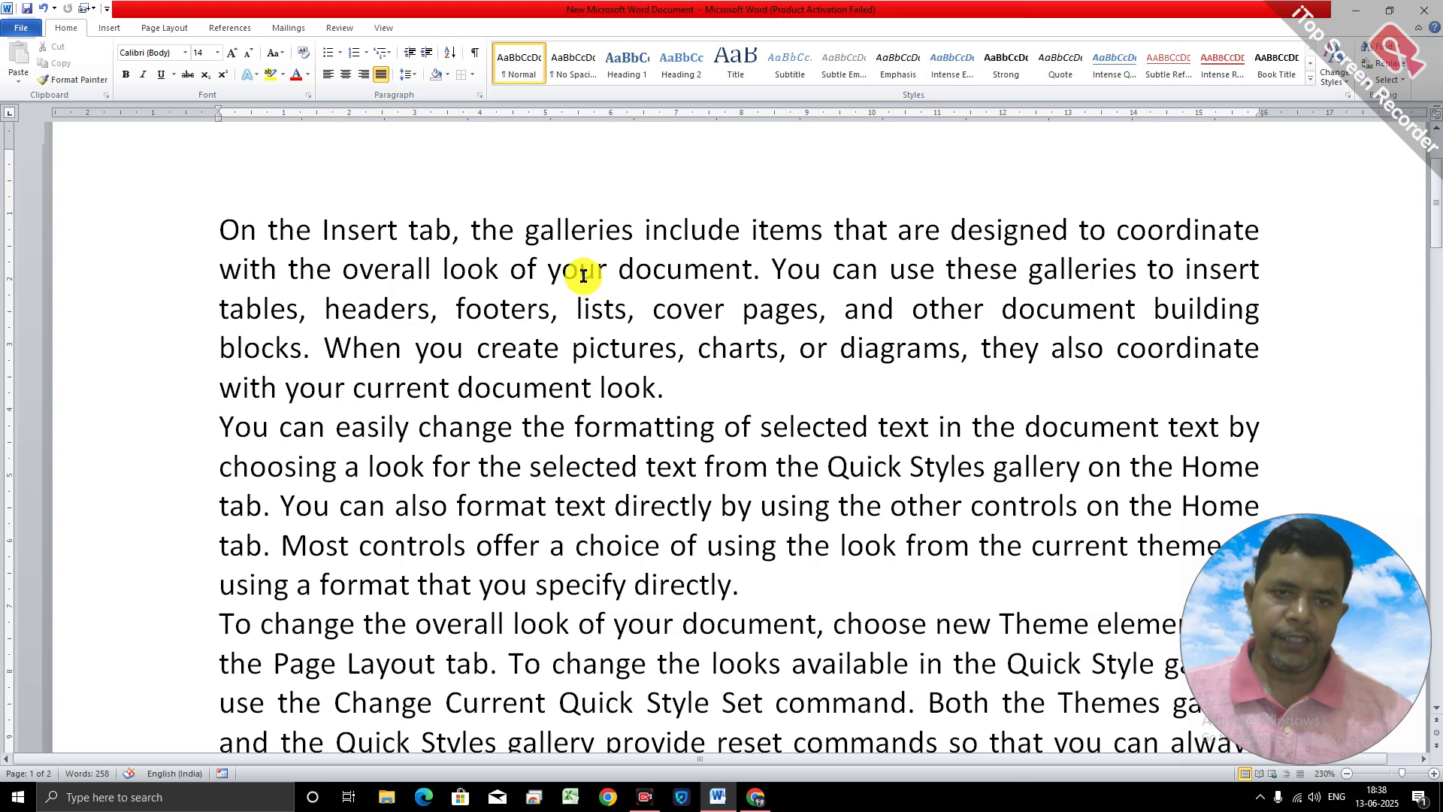
pyautogui.doubleClick(583, 278)
pyautogui.tripleClick(583, 280)
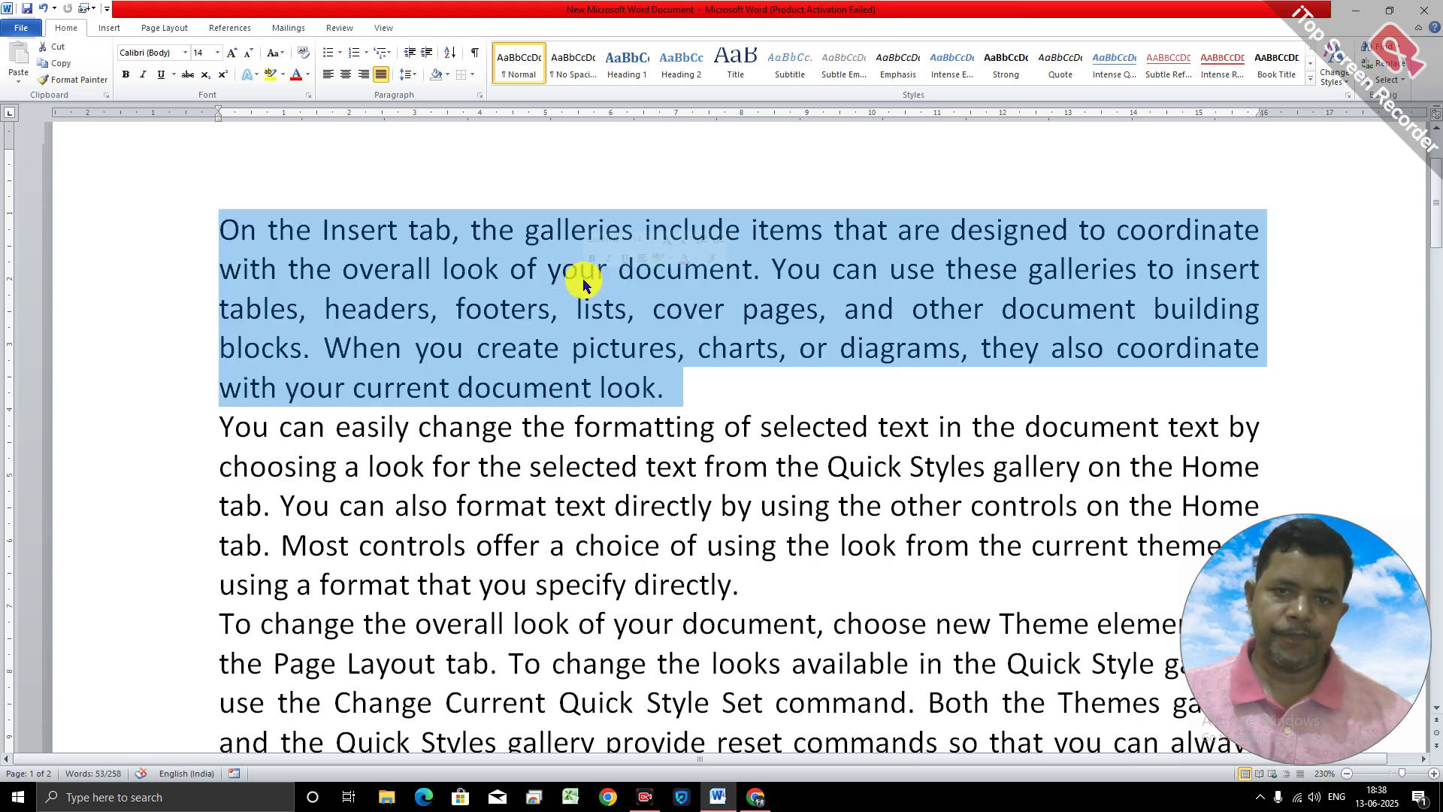
pyautogui.click(654, 498)
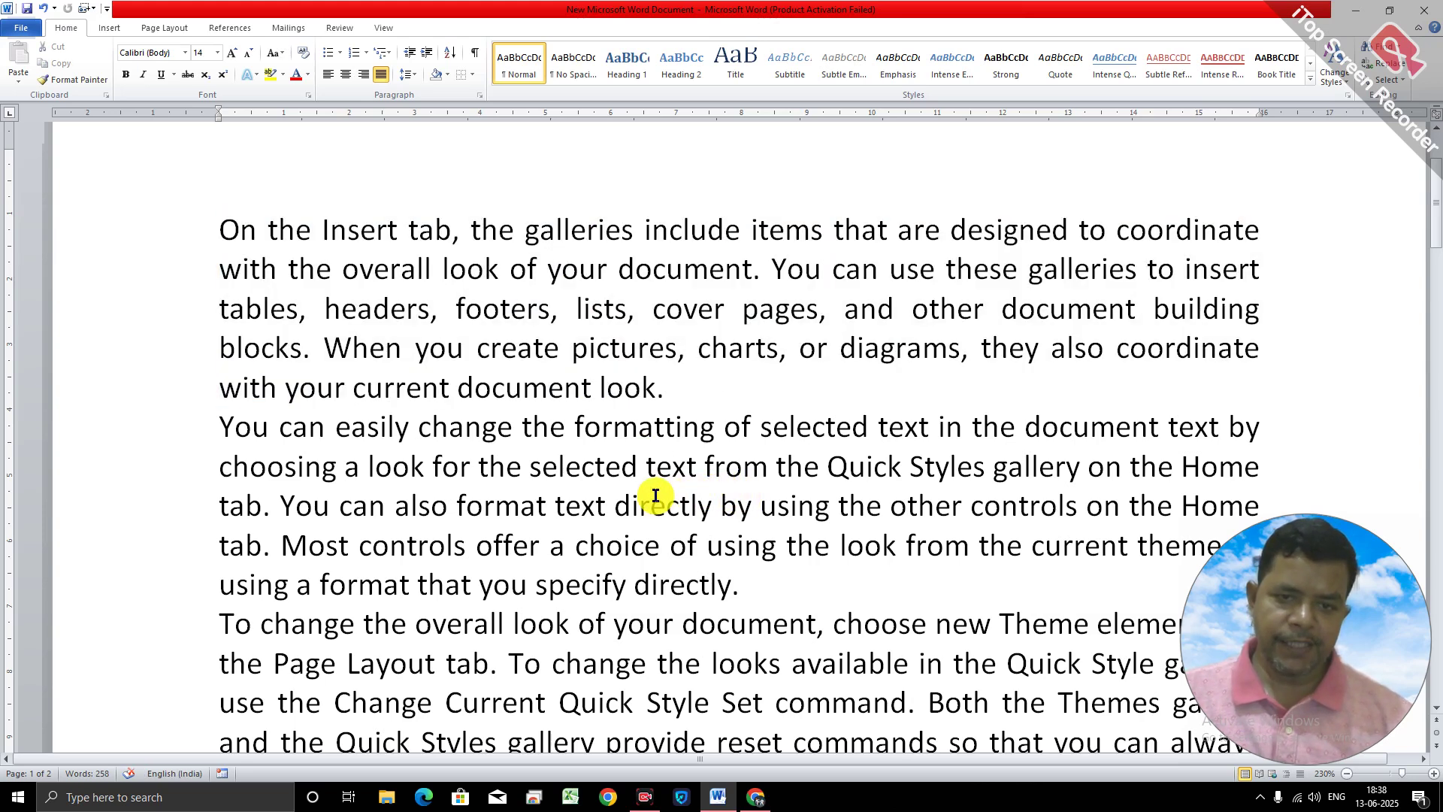
# Select the entire second paragraph and the entire third paragraph by turns, and clear the selection.
pyautogui.tripleClick(655, 495)
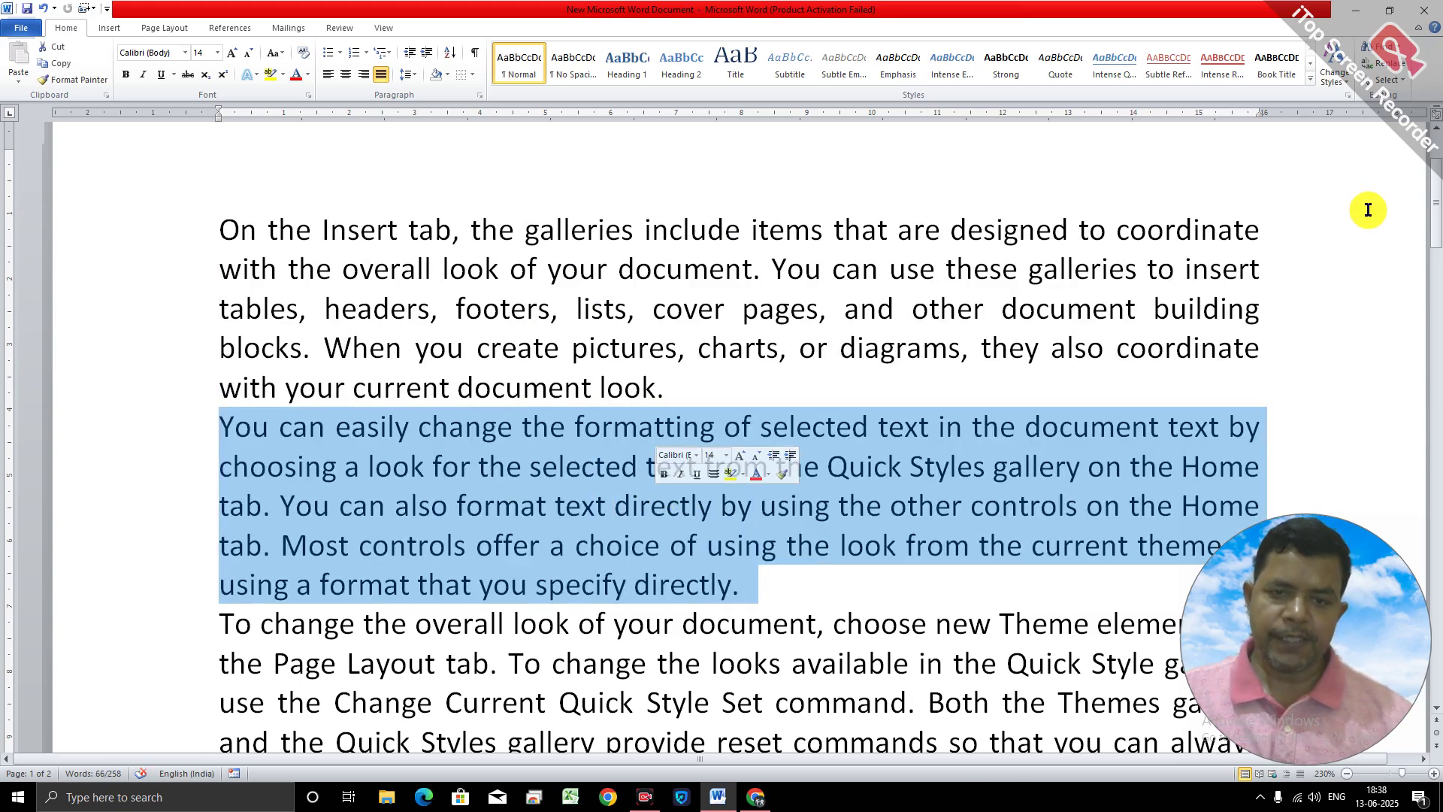
pyautogui.moveTo(1434, 215); pyautogui.dragTo(1435, 245)
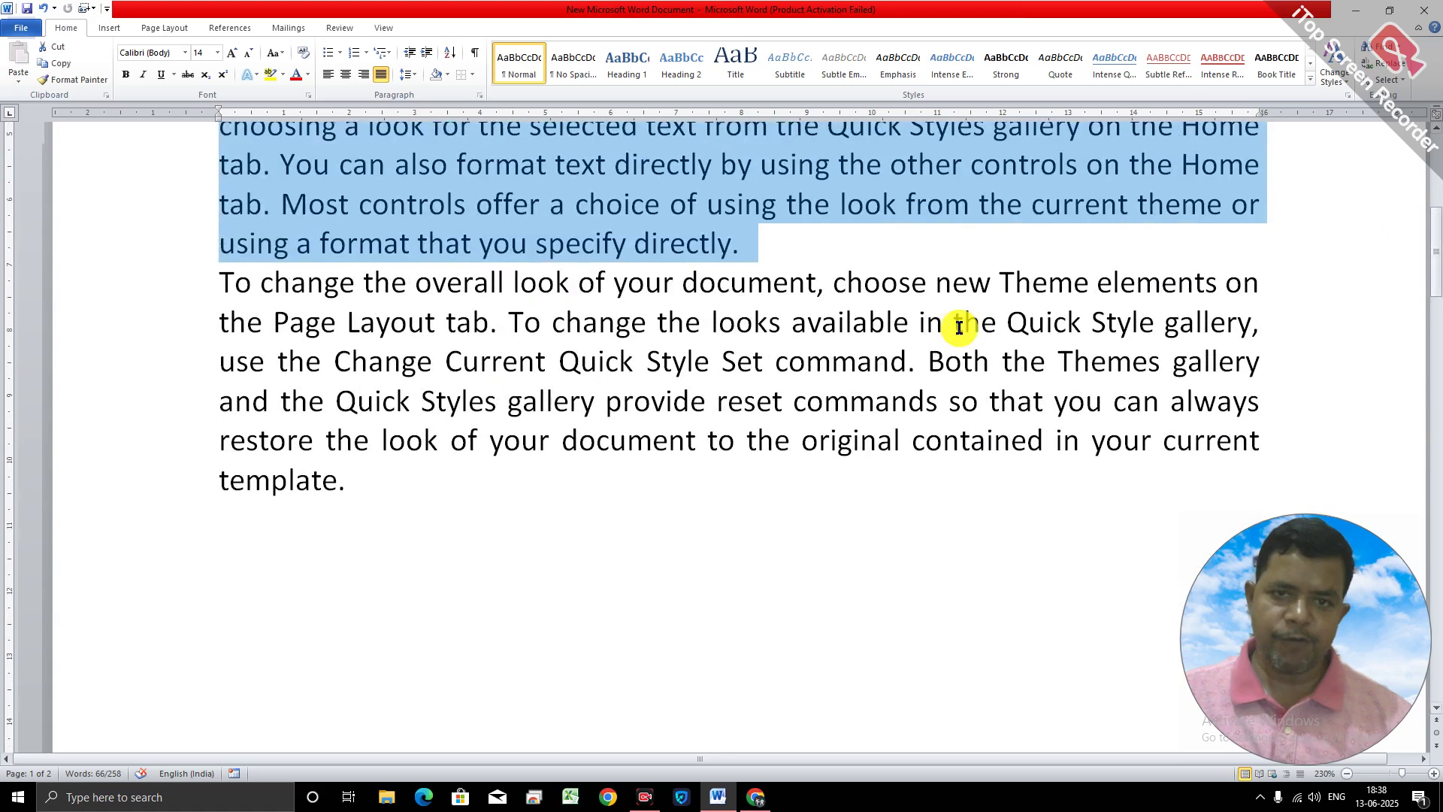
pyautogui.click(645, 283)
pyautogui.tripleClick(647, 299)
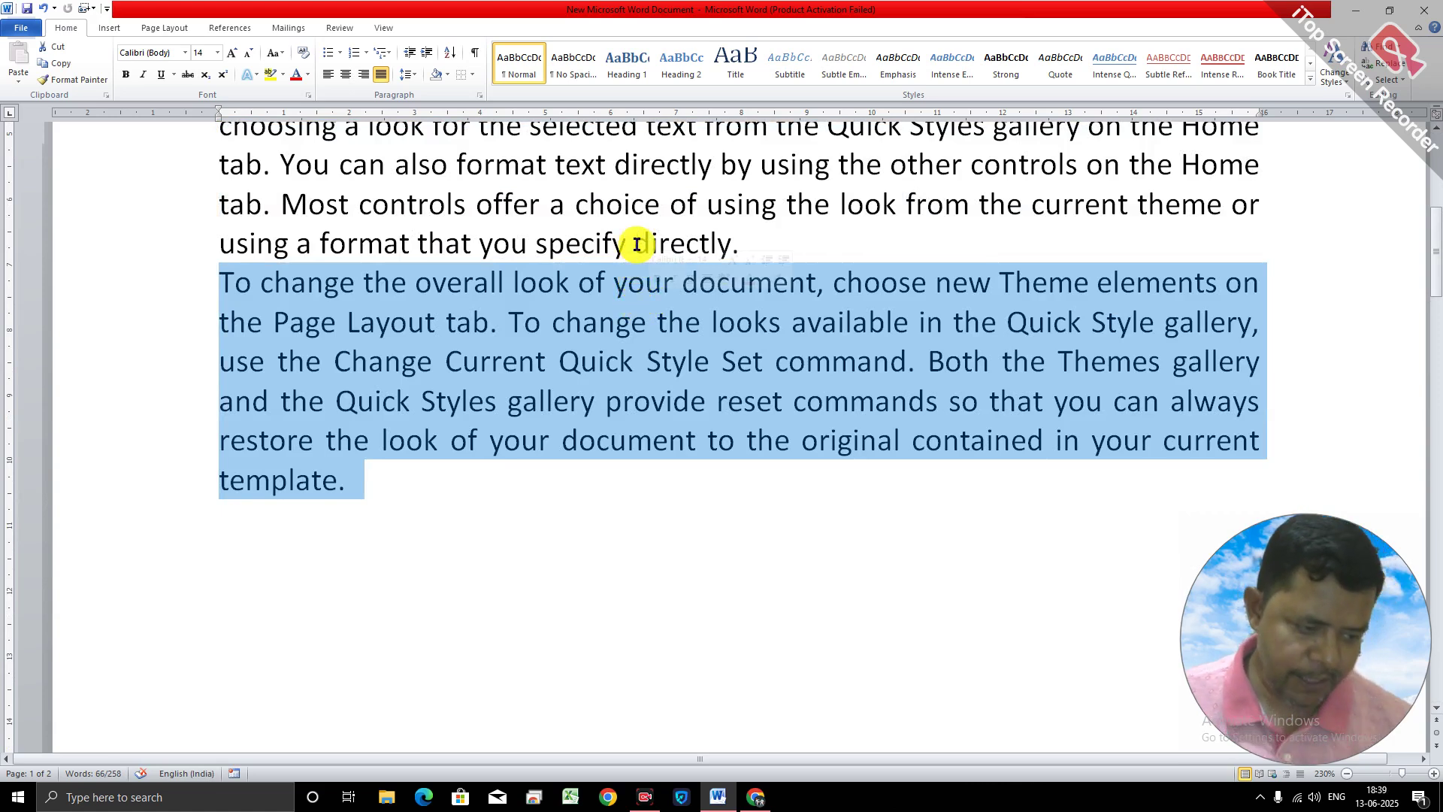
pyautogui.click(646, 323)
pyautogui.moveTo(1435, 248); pyautogui.dragTo(1435, 184)
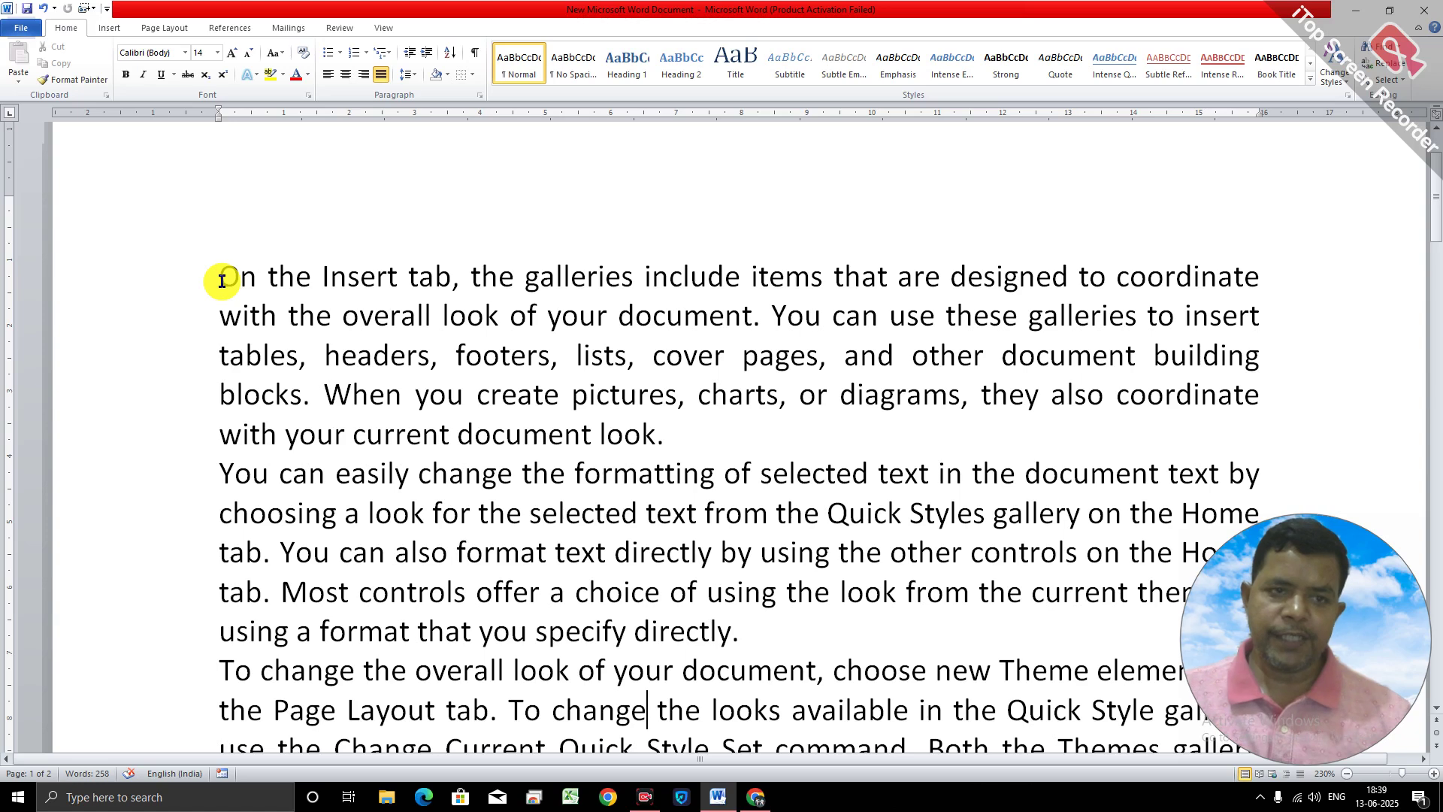
# Highlight the entire first paragraph in yellow.
pyautogui.tripleClick(263, 279)
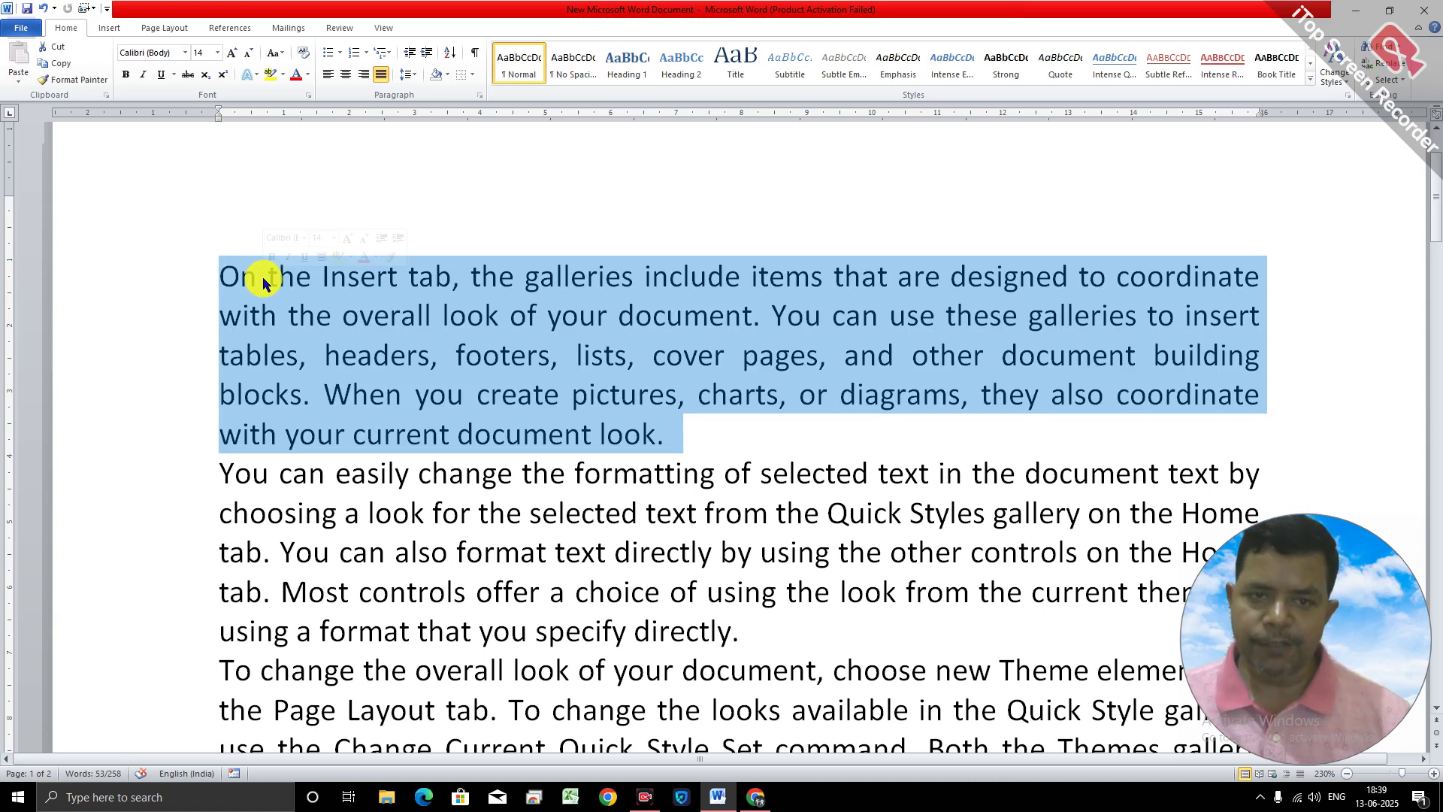
pyautogui.click(283, 74)
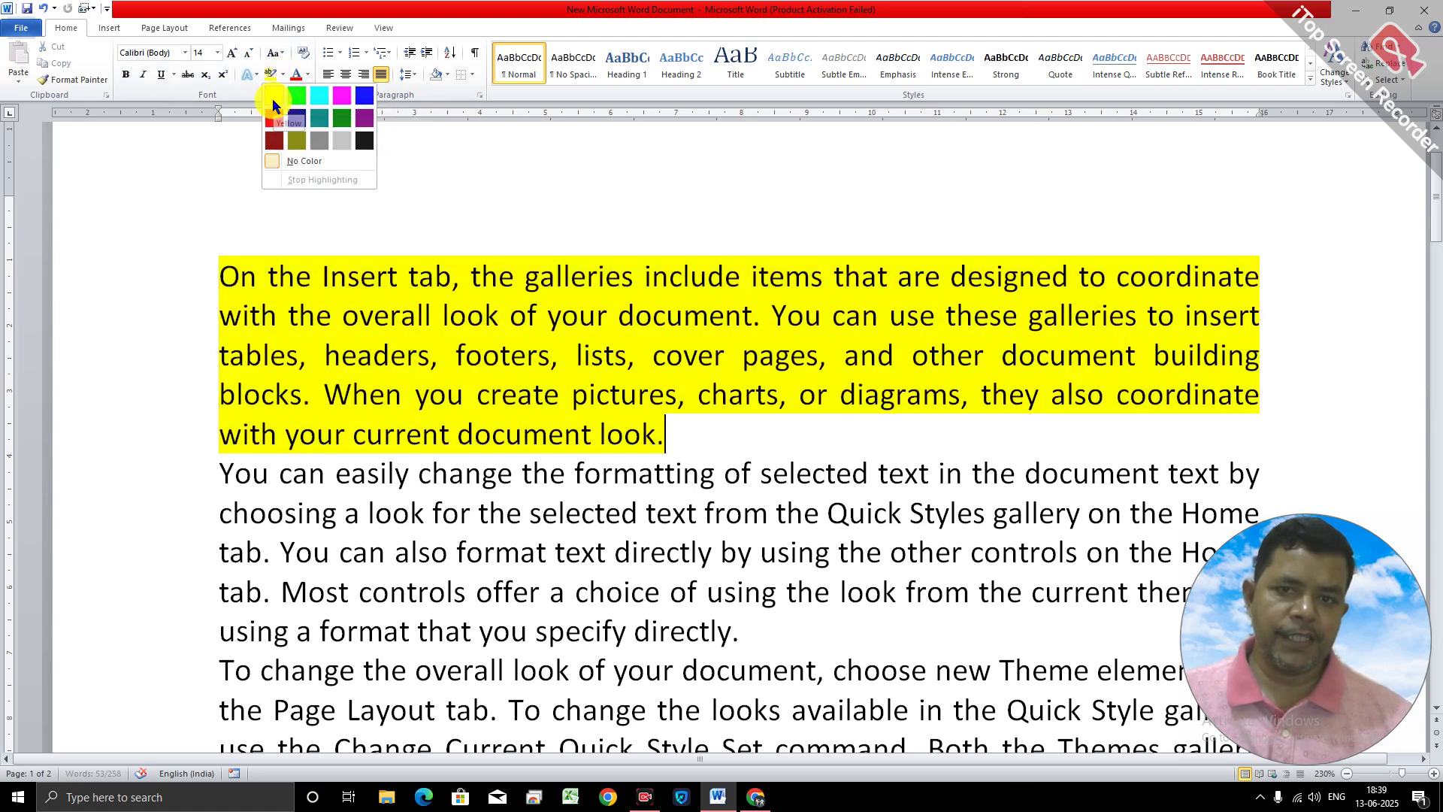
pyautogui.click(272, 98)
# Capitalize the word "selected" before "text from the Quick Styles gallery" in the second paragraph.
pyautogui.click(641, 513)
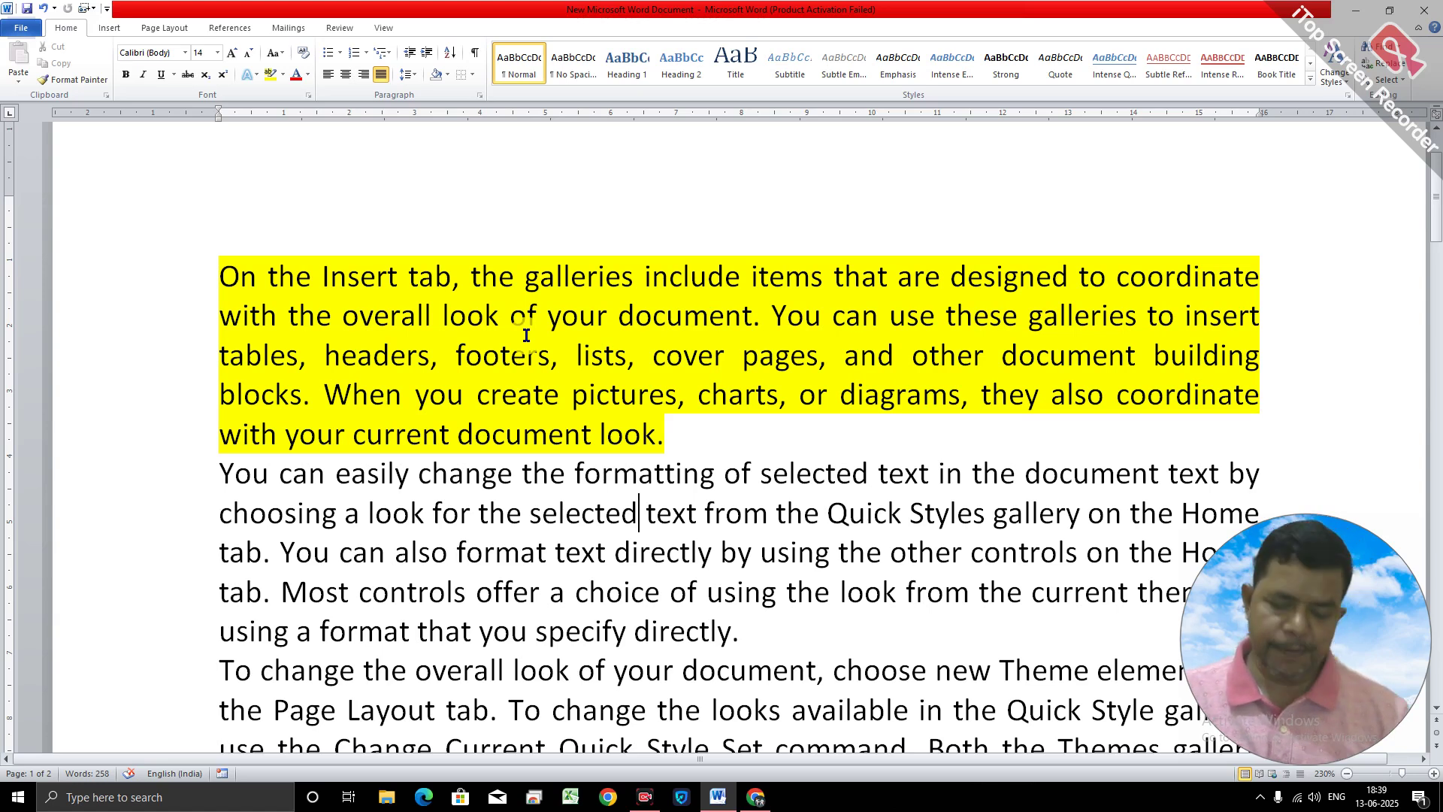
pyautogui.press('shift')
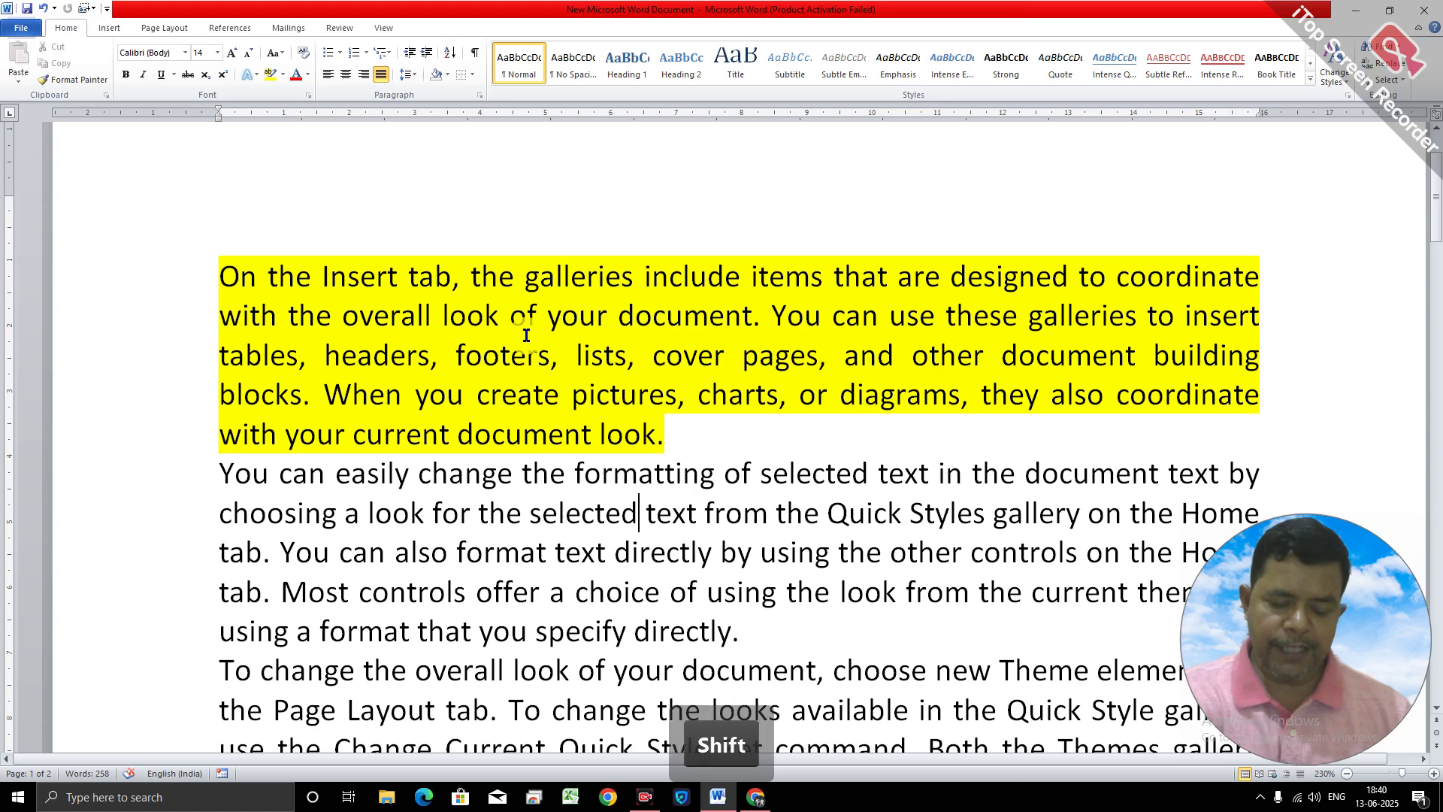
pyautogui.hotkey('shift', 'F3')
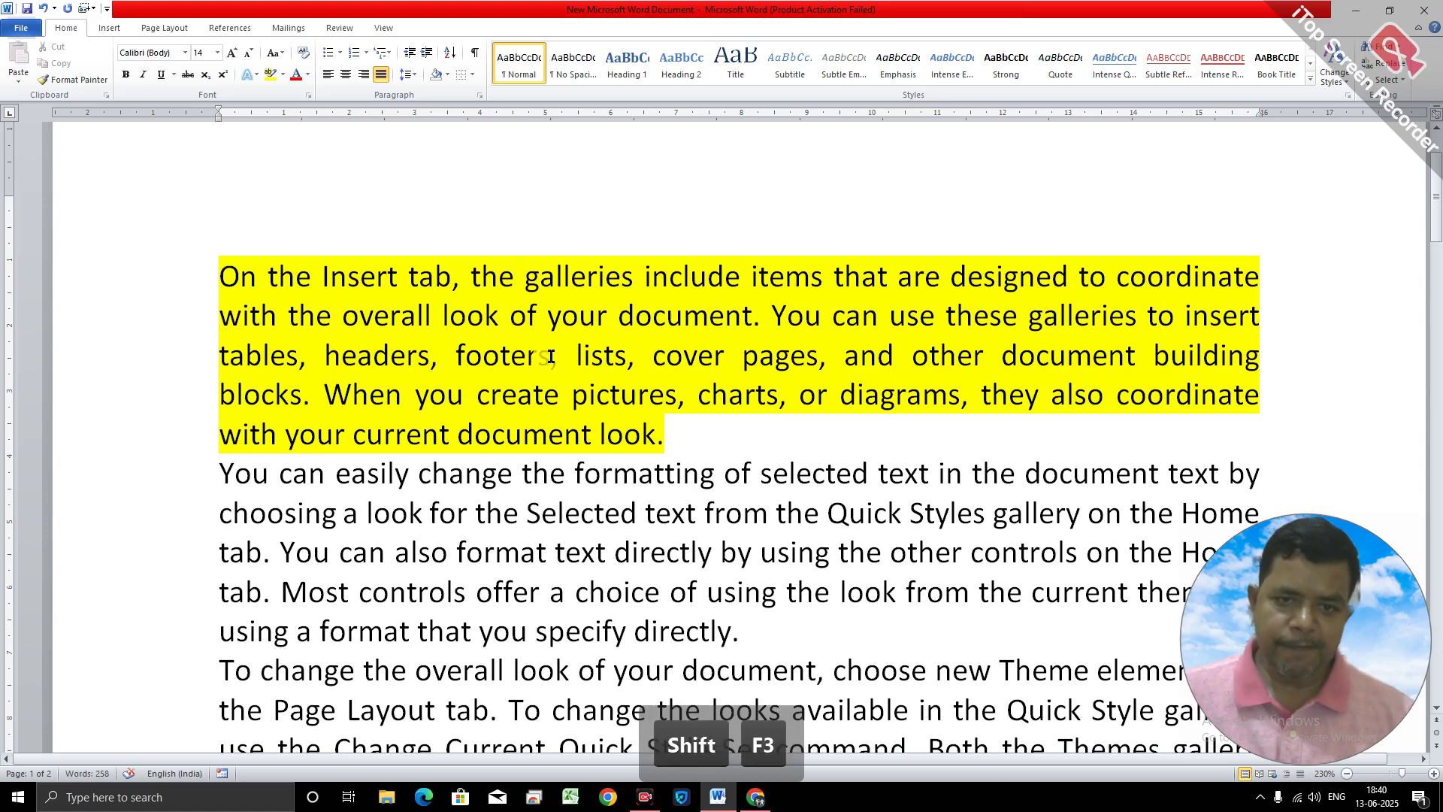
# Cycle the highlighted first paragraph's letter case through uppercase and lowercase to sentence case.
pyautogui.moveTo(219, 275); pyautogui.dragTo(701, 425)
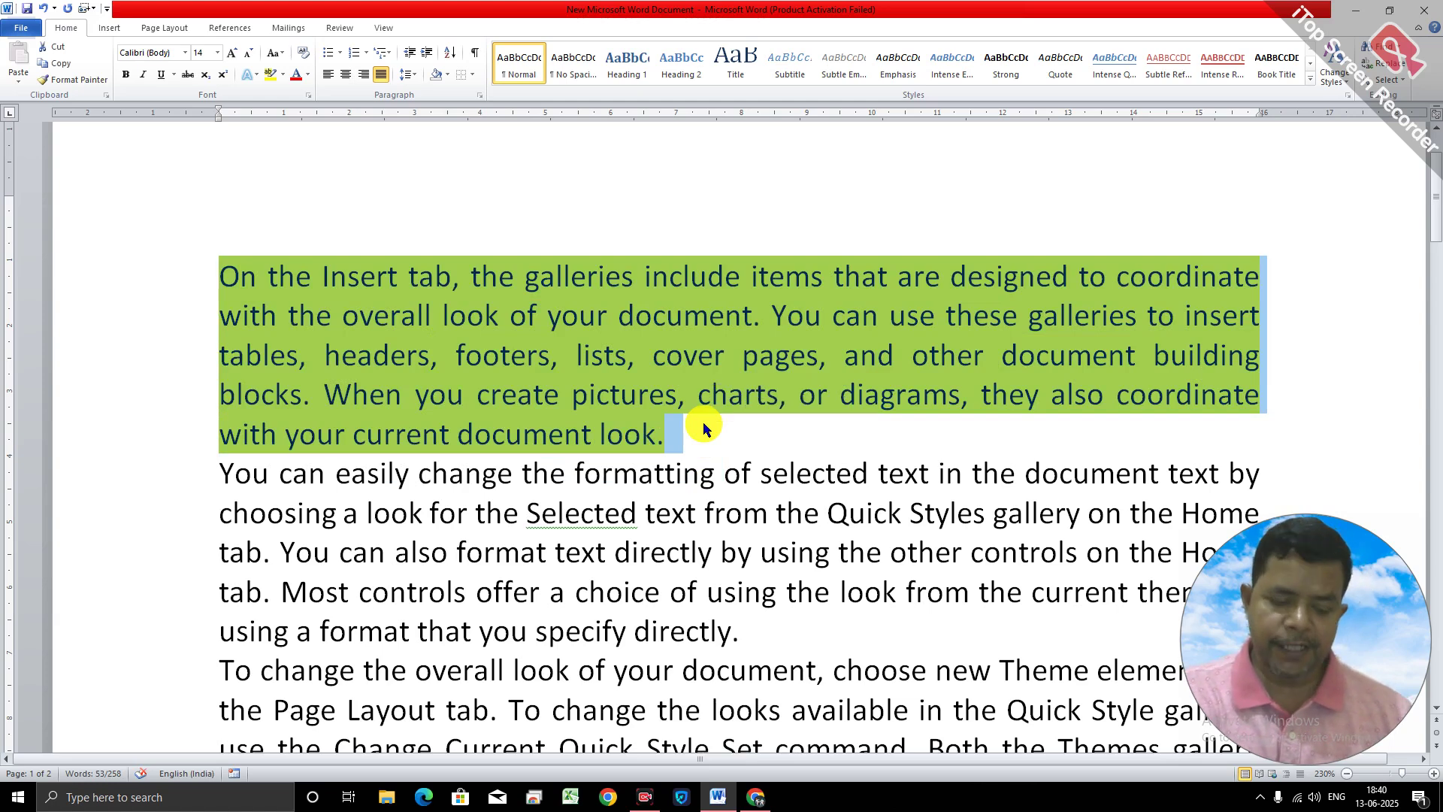
pyautogui.hotkey('shift', 'F3')
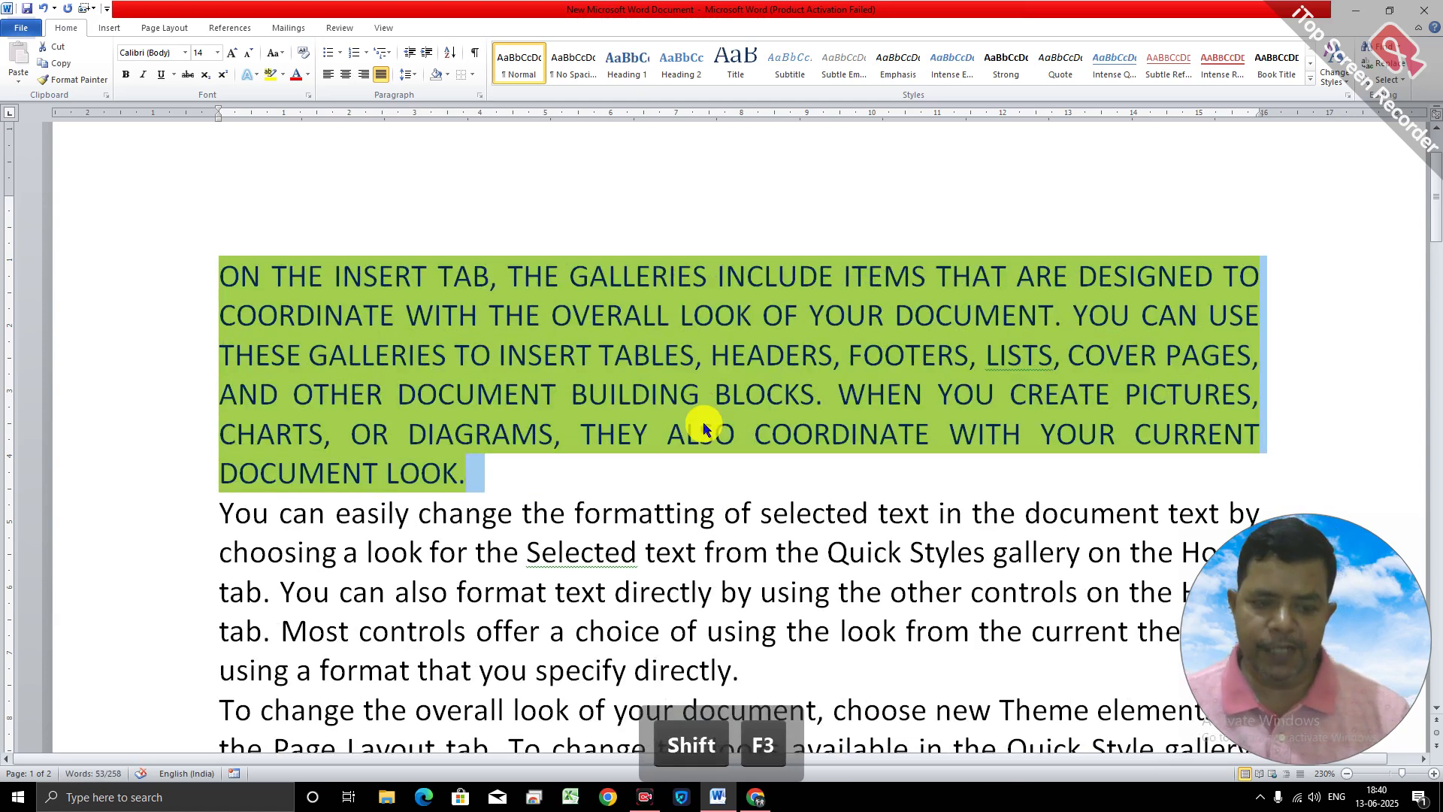
pyautogui.hotkey('shift', 'F3')
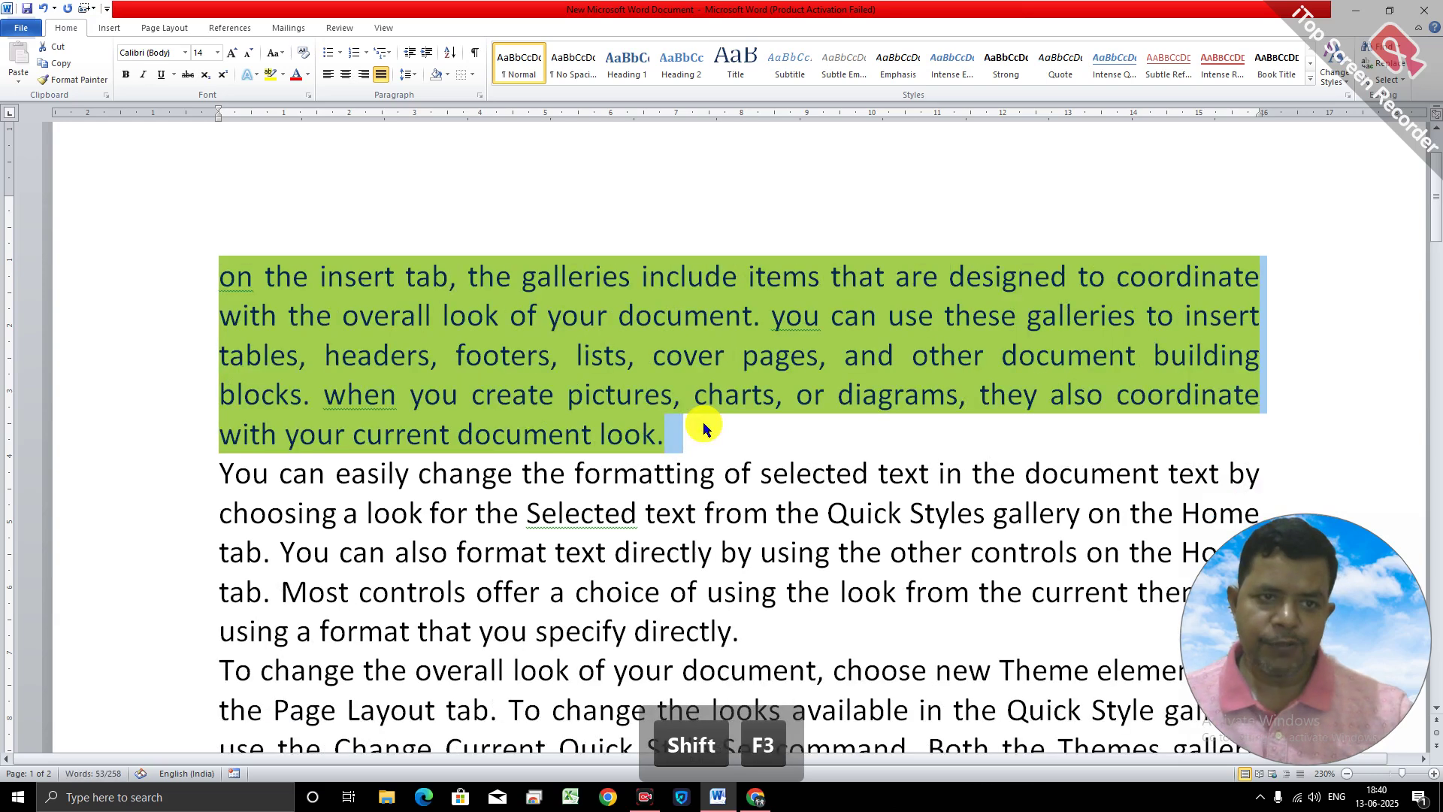
pyautogui.scroll(1, 703, 426)
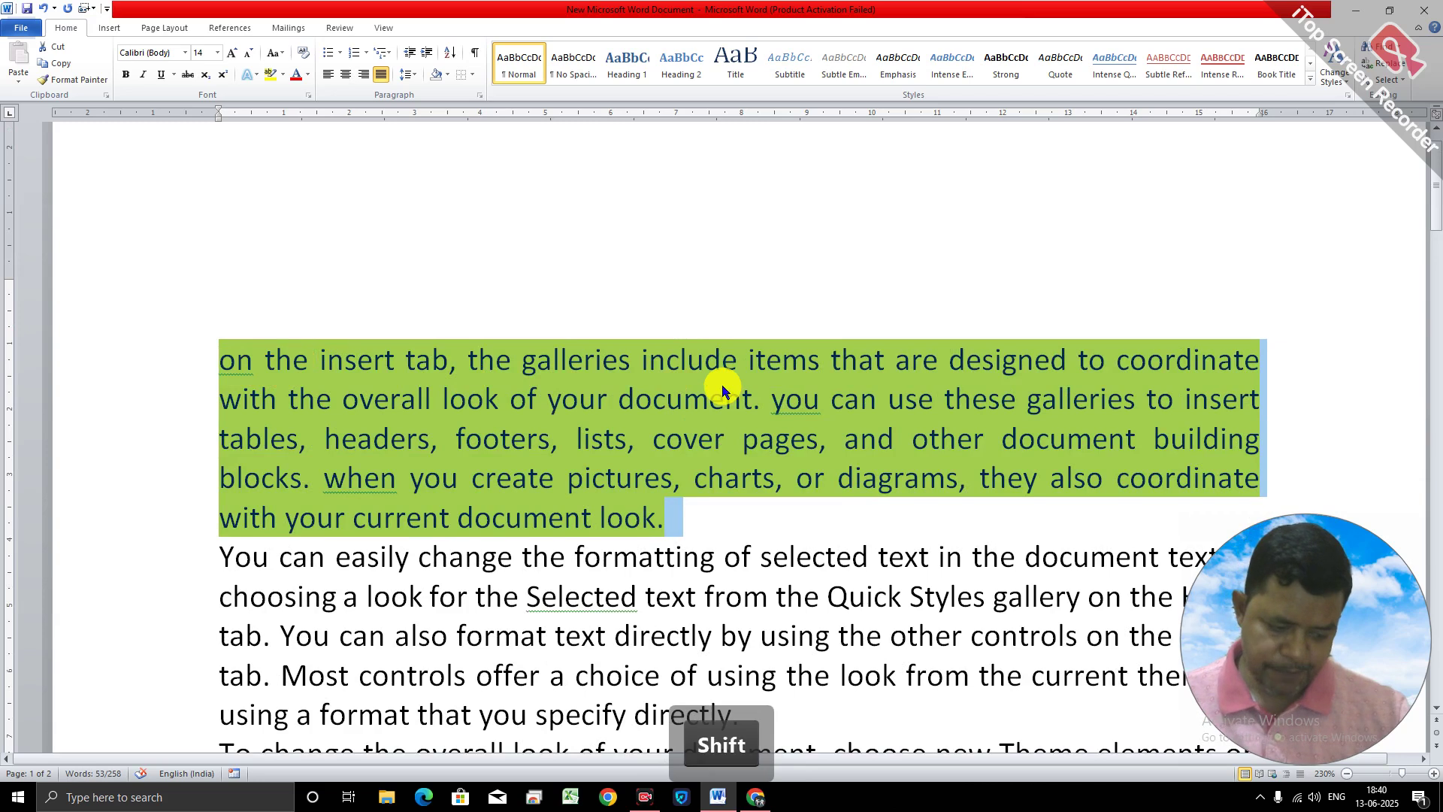
pyautogui.hotkey('shift', 'F3')
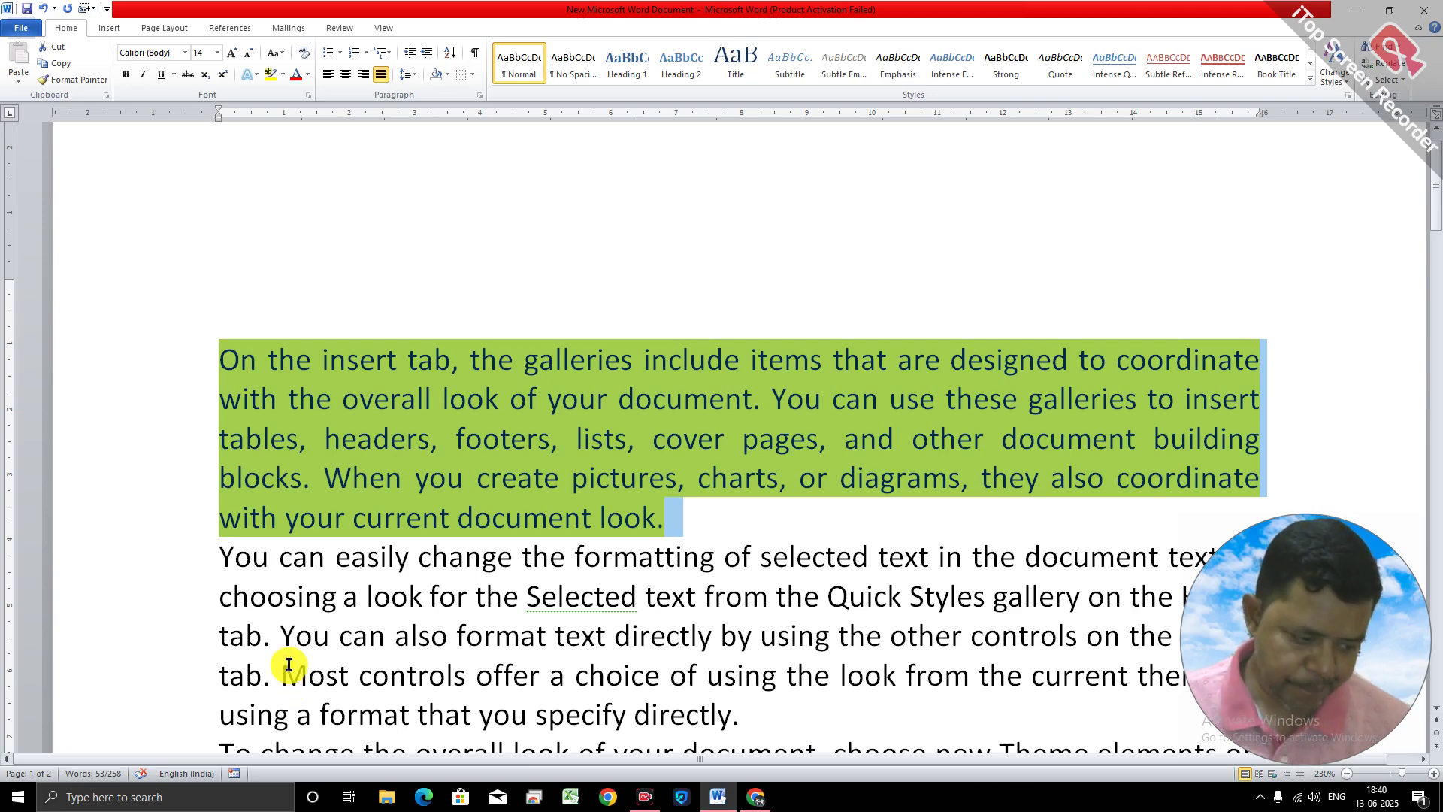
# Select the first sentence of the second paragraph, from "You can easily" through "Home tab.".
pyautogui.moveTo(1431, 184); pyautogui.dragTo(1419, 212)
pyautogui.scroll(2, 1420, 218)
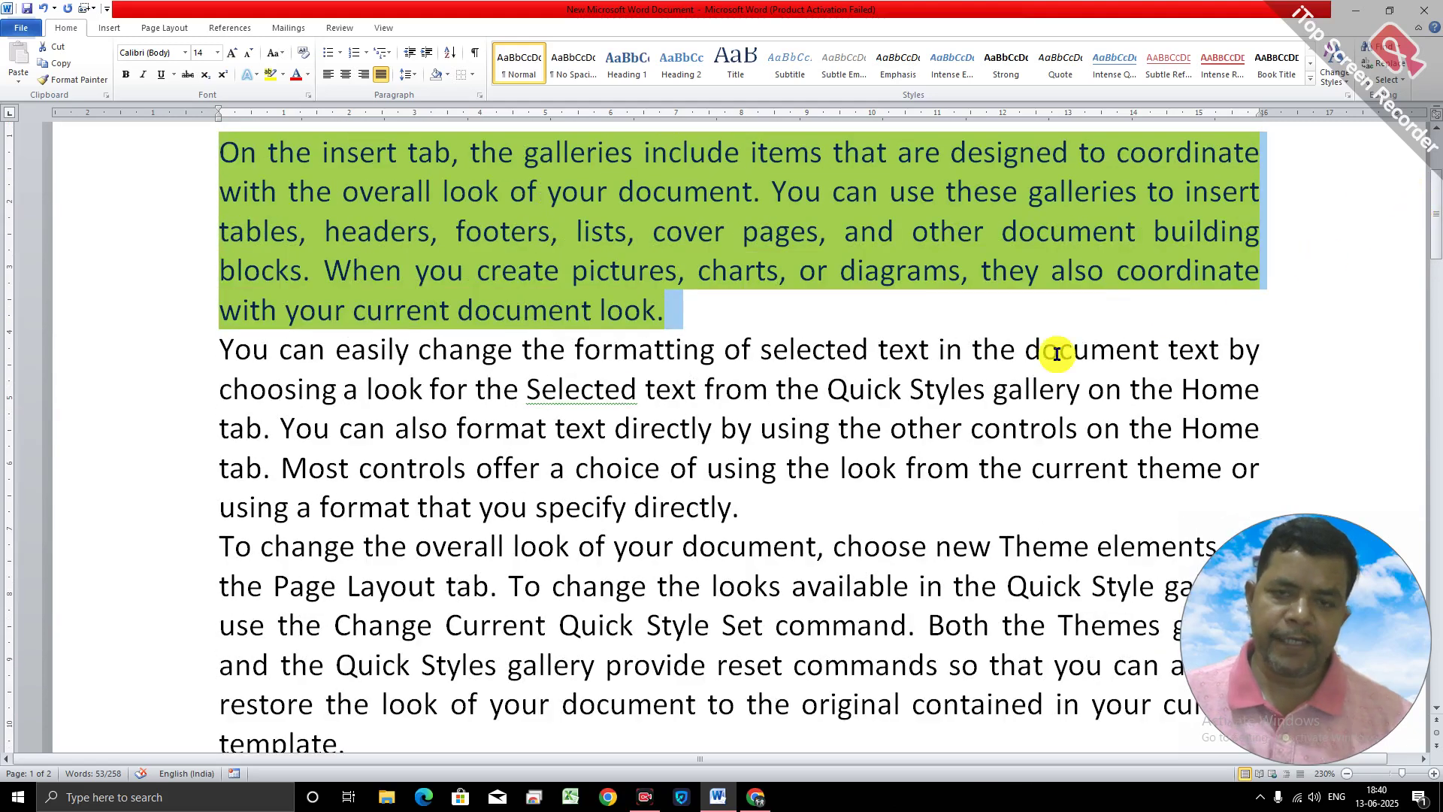
pyautogui.click(789, 410)
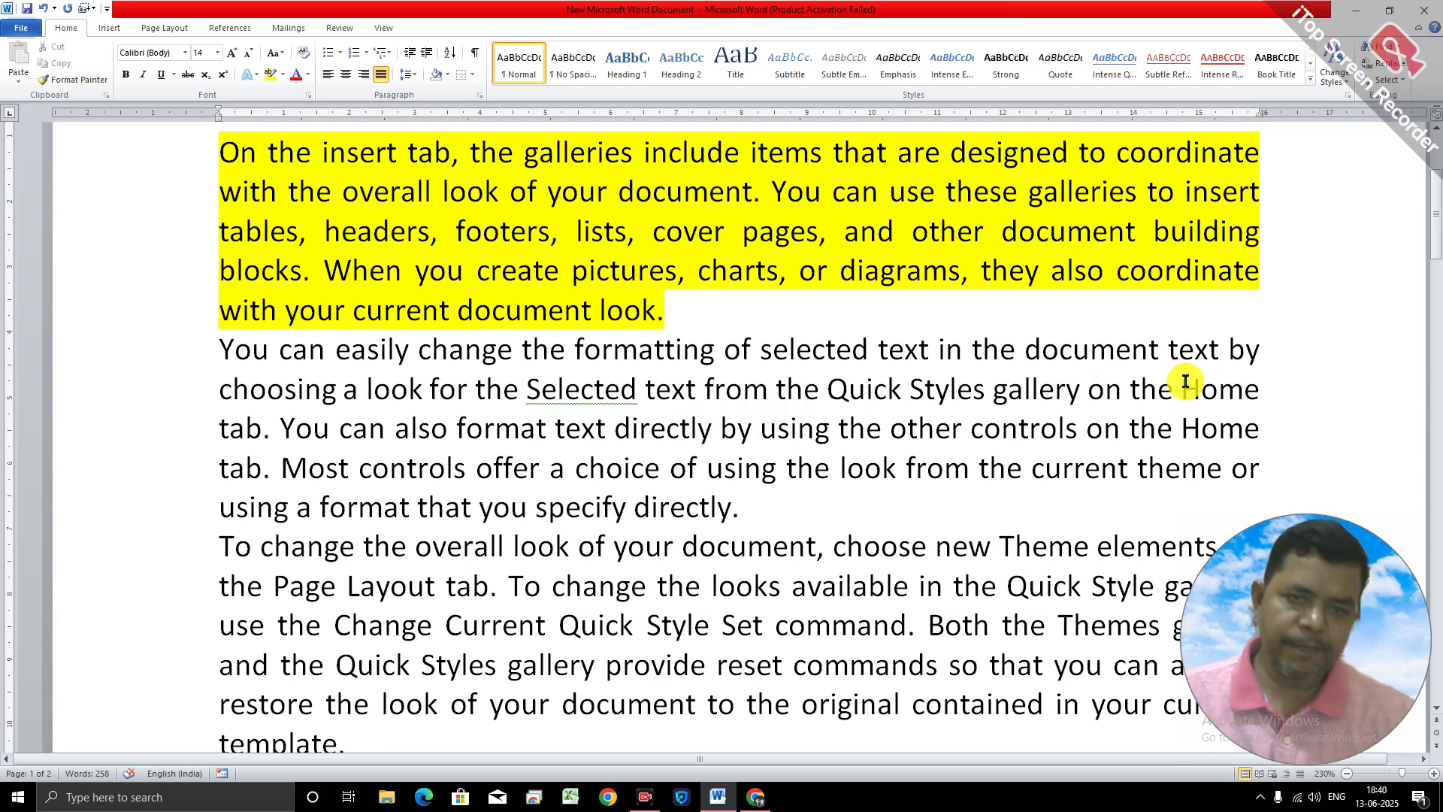
pyautogui.click(230, 347)
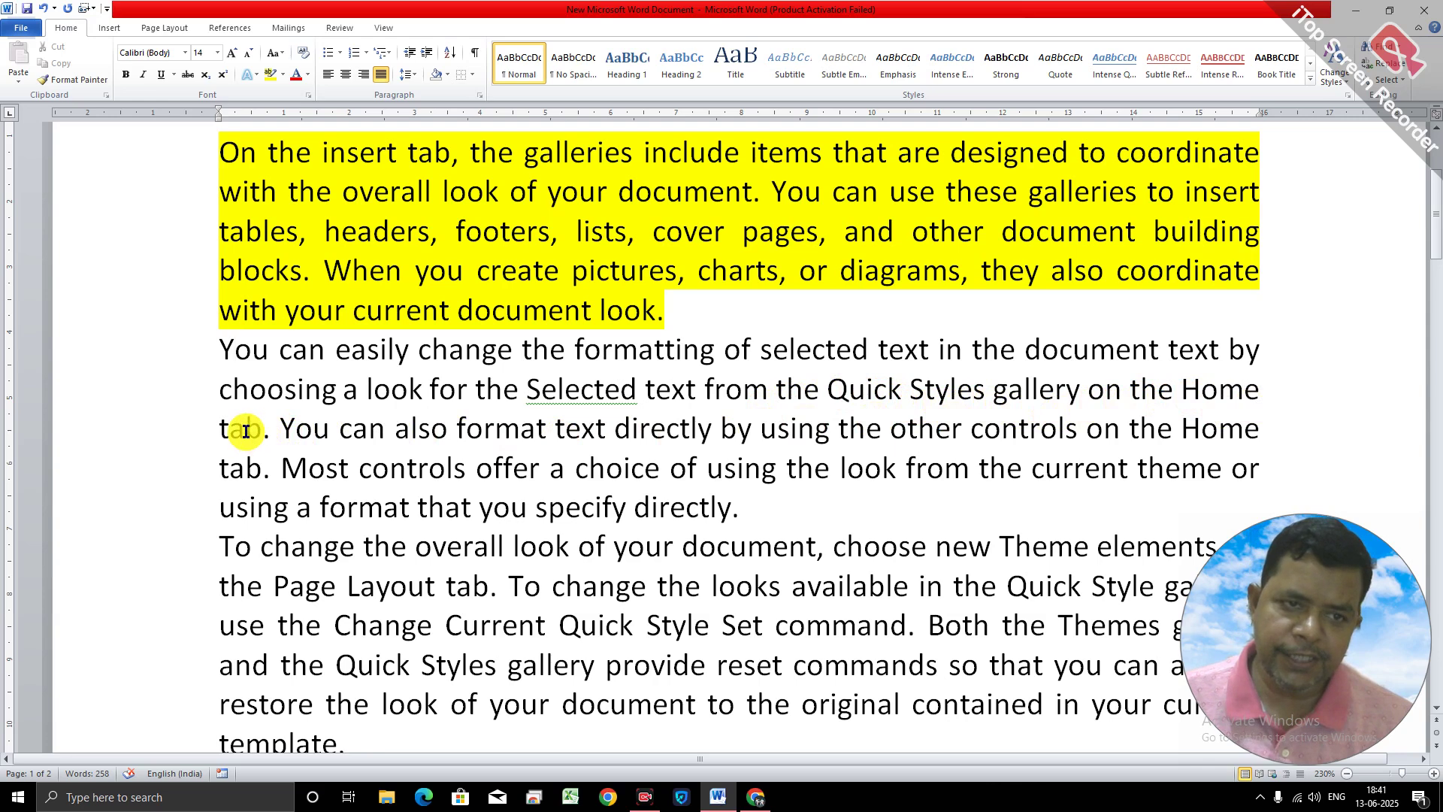
pyautogui.moveTo(217, 347); pyautogui.dragTo(269, 423)
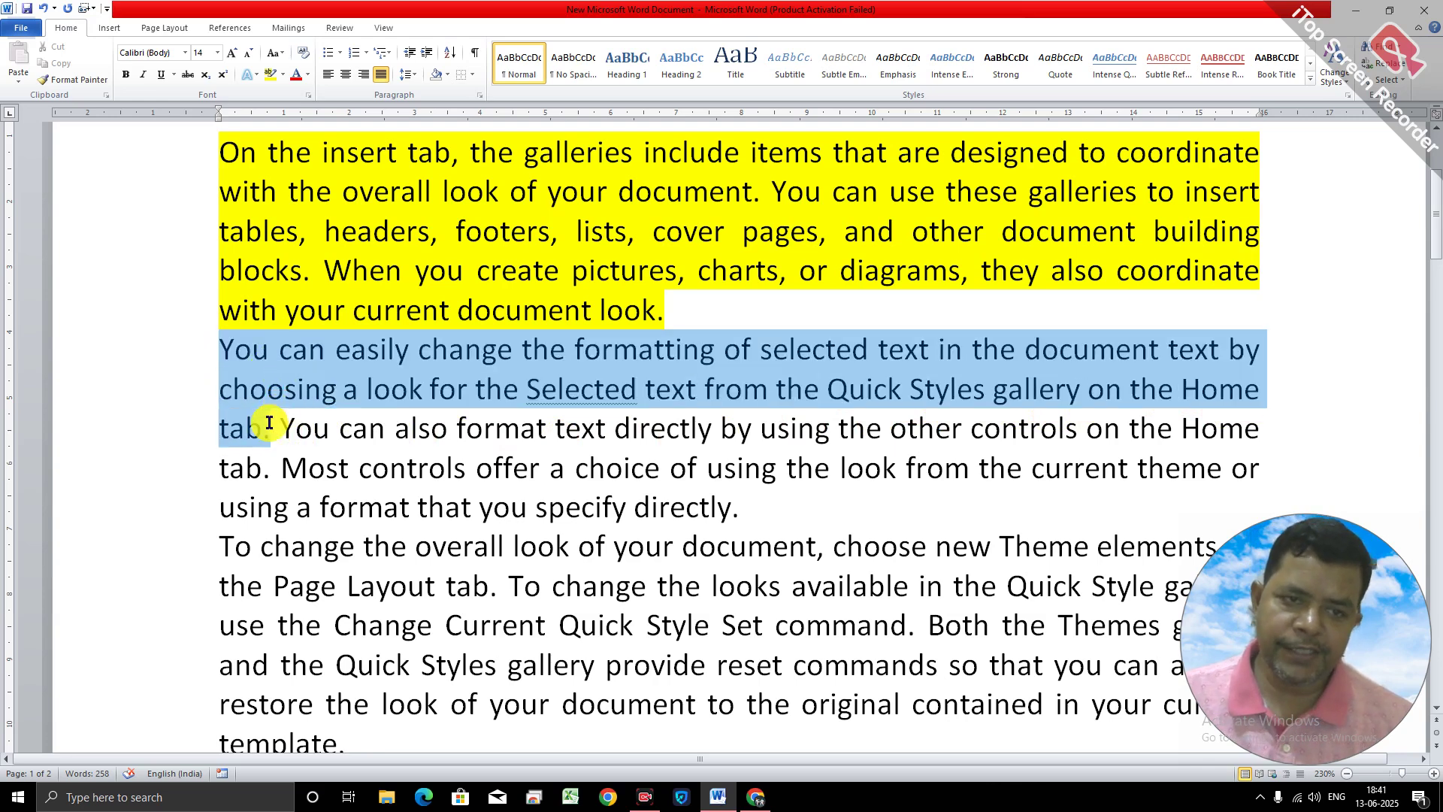
# Select the whole first sentence of the second paragraph again in one go, and clear the selection.
pyautogui.click(917, 469)
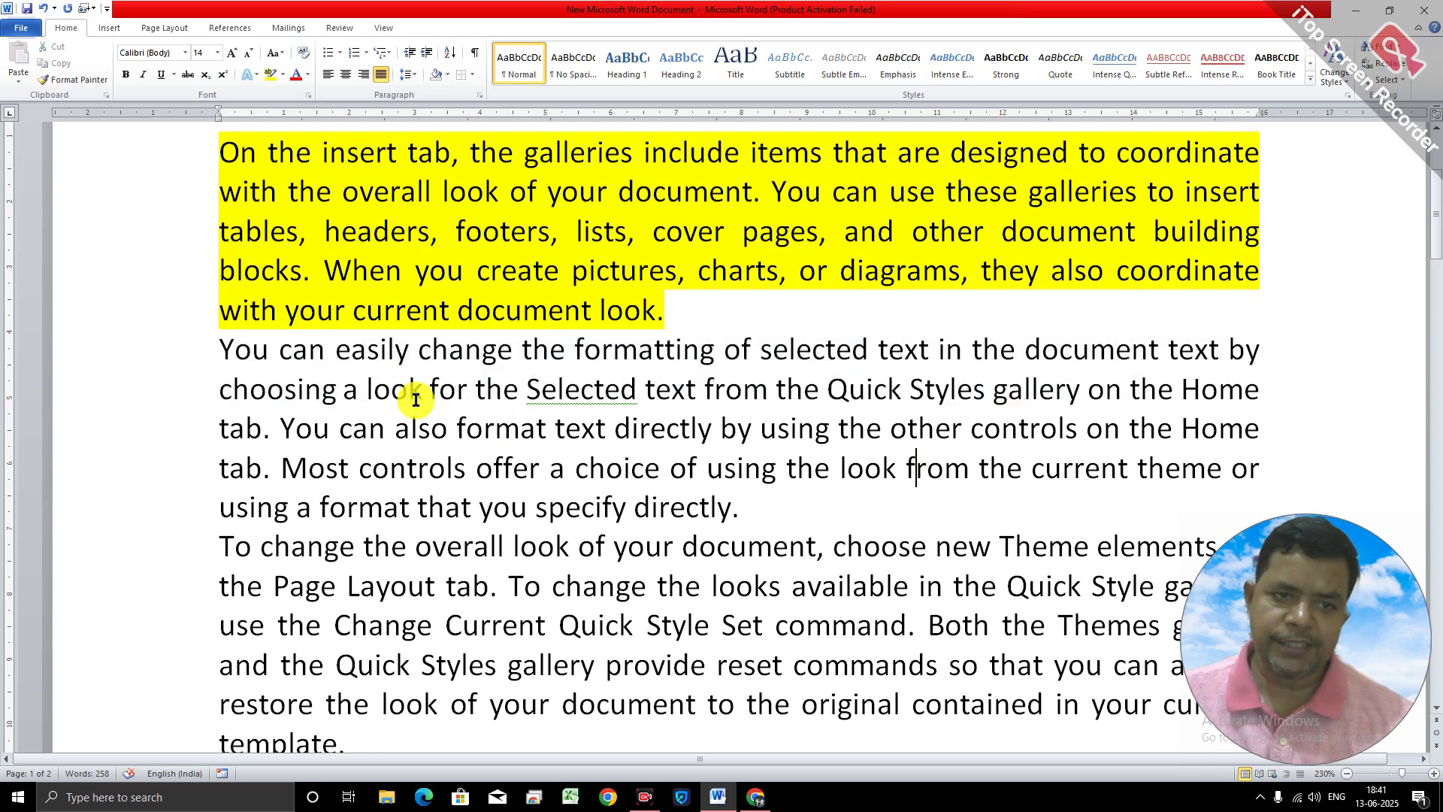
pyautogui.keyDown('ctrl'); pyautogui.click(223, 350); pyautogui.keyUp('ctrl')
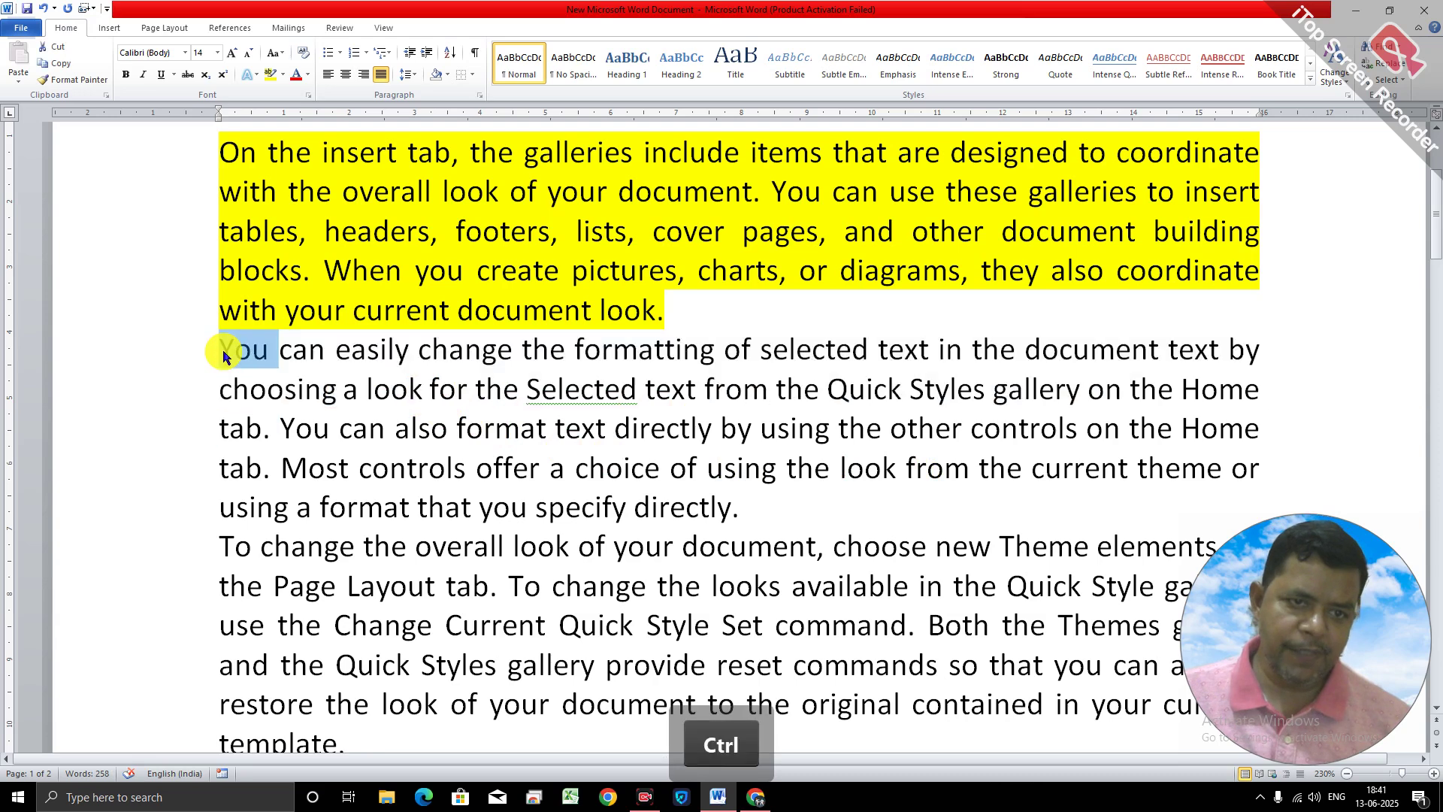
pyautogui.click(253, 391)
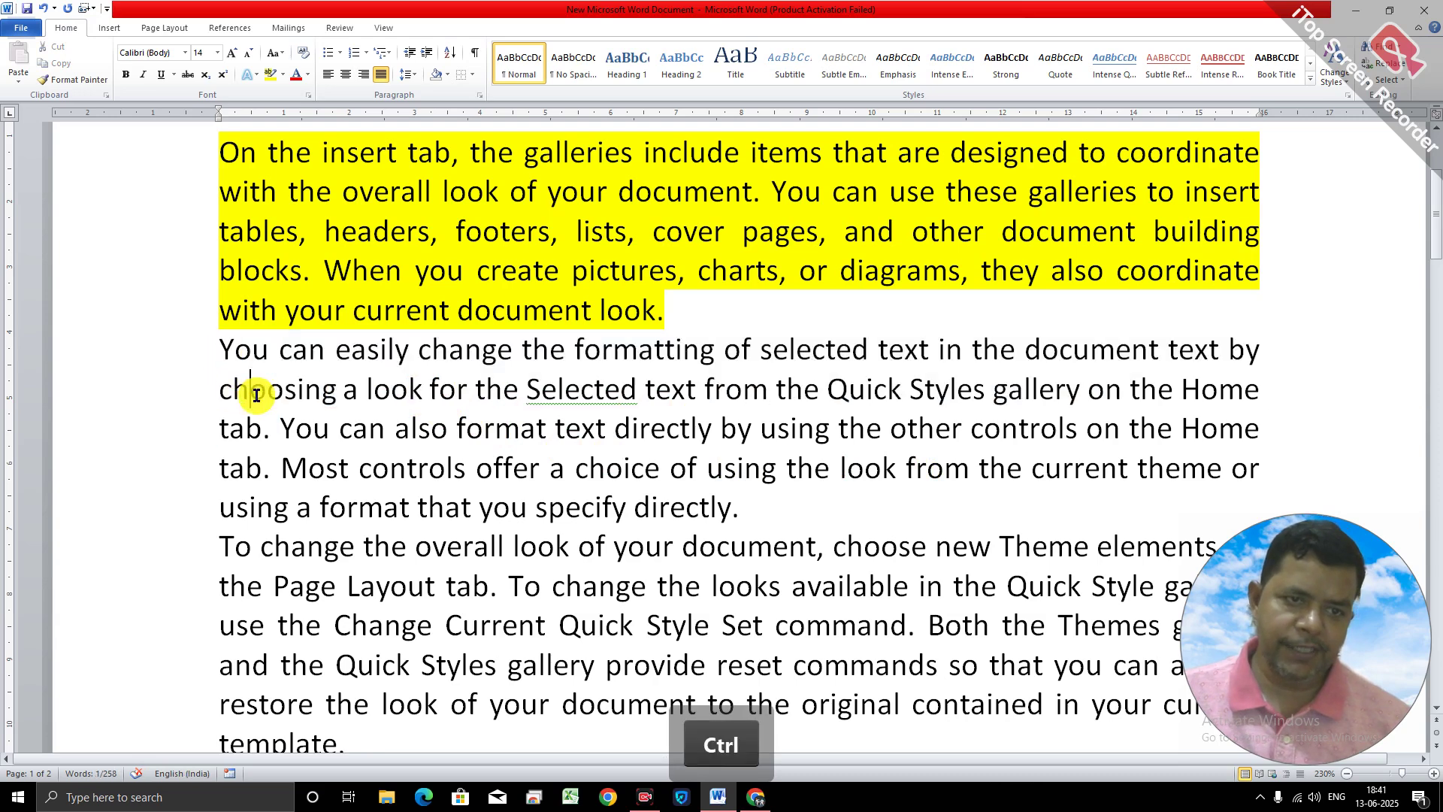
pyautogui.keyDown('ctrl'); pyautogui.click(223, 352); pyautogui.keyUp('ctrl')
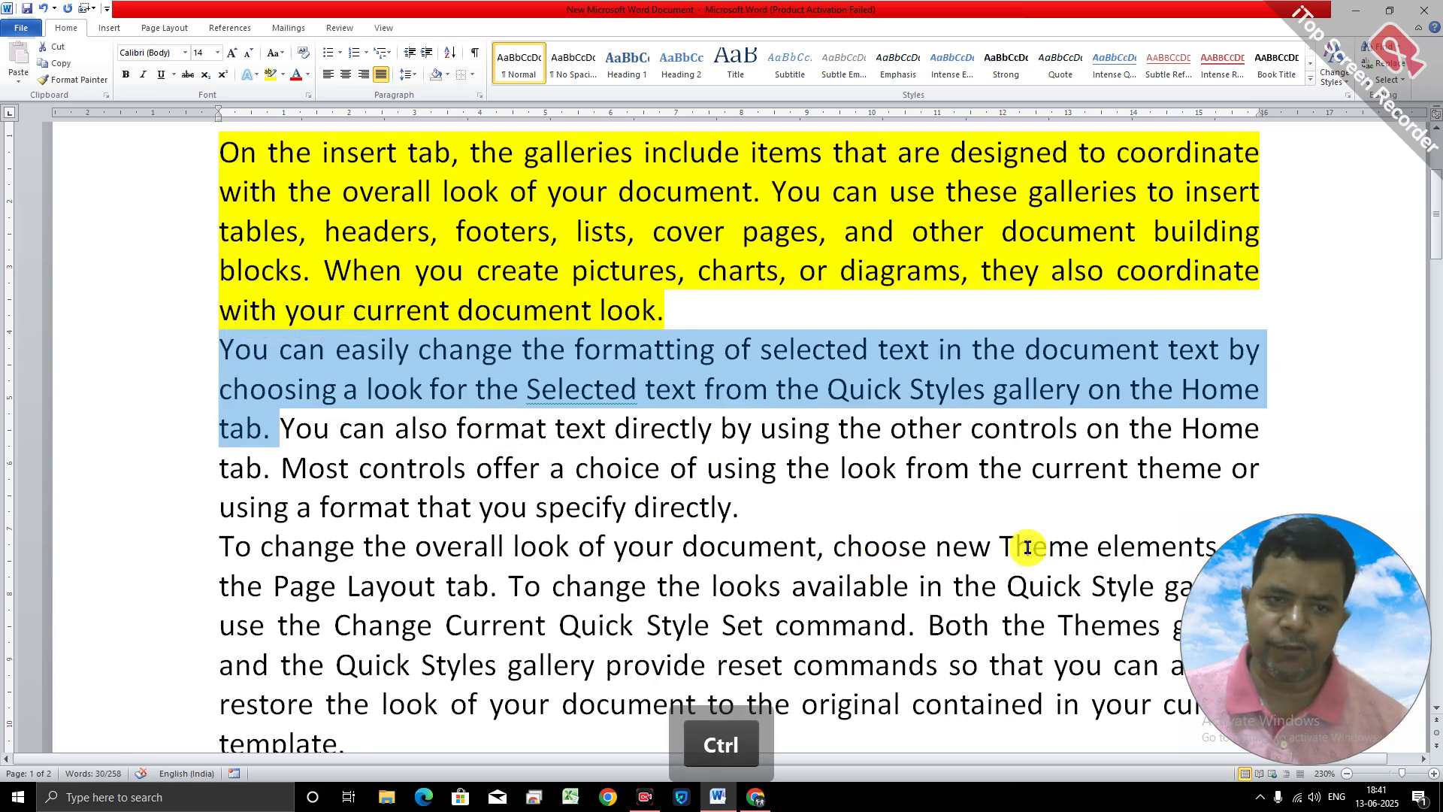
pyautogui.click(969, 546)
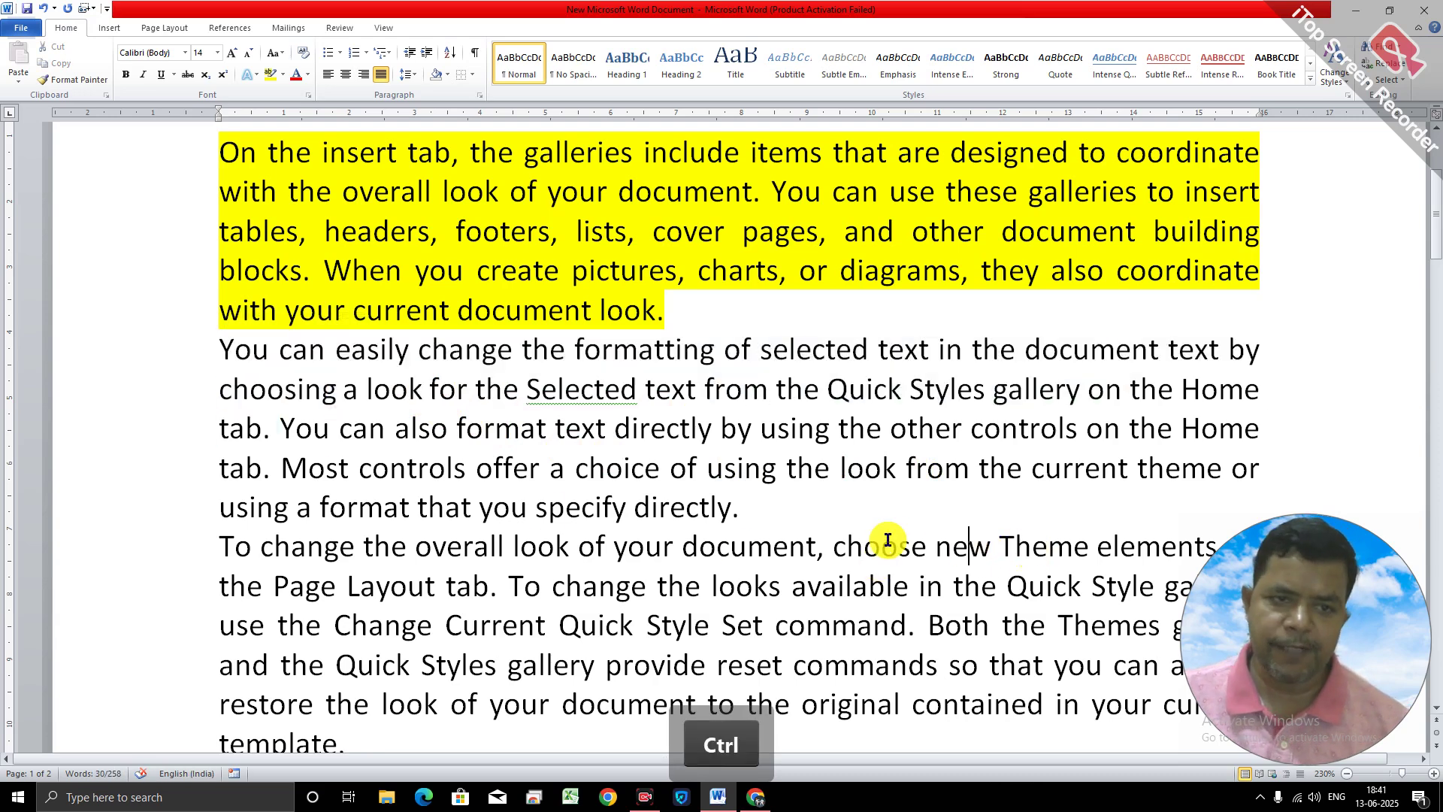
# Select the second paragraph's sentence from "You can also format text" through "Home tab." and clear the selection.
pyautogui.click(291, 430)
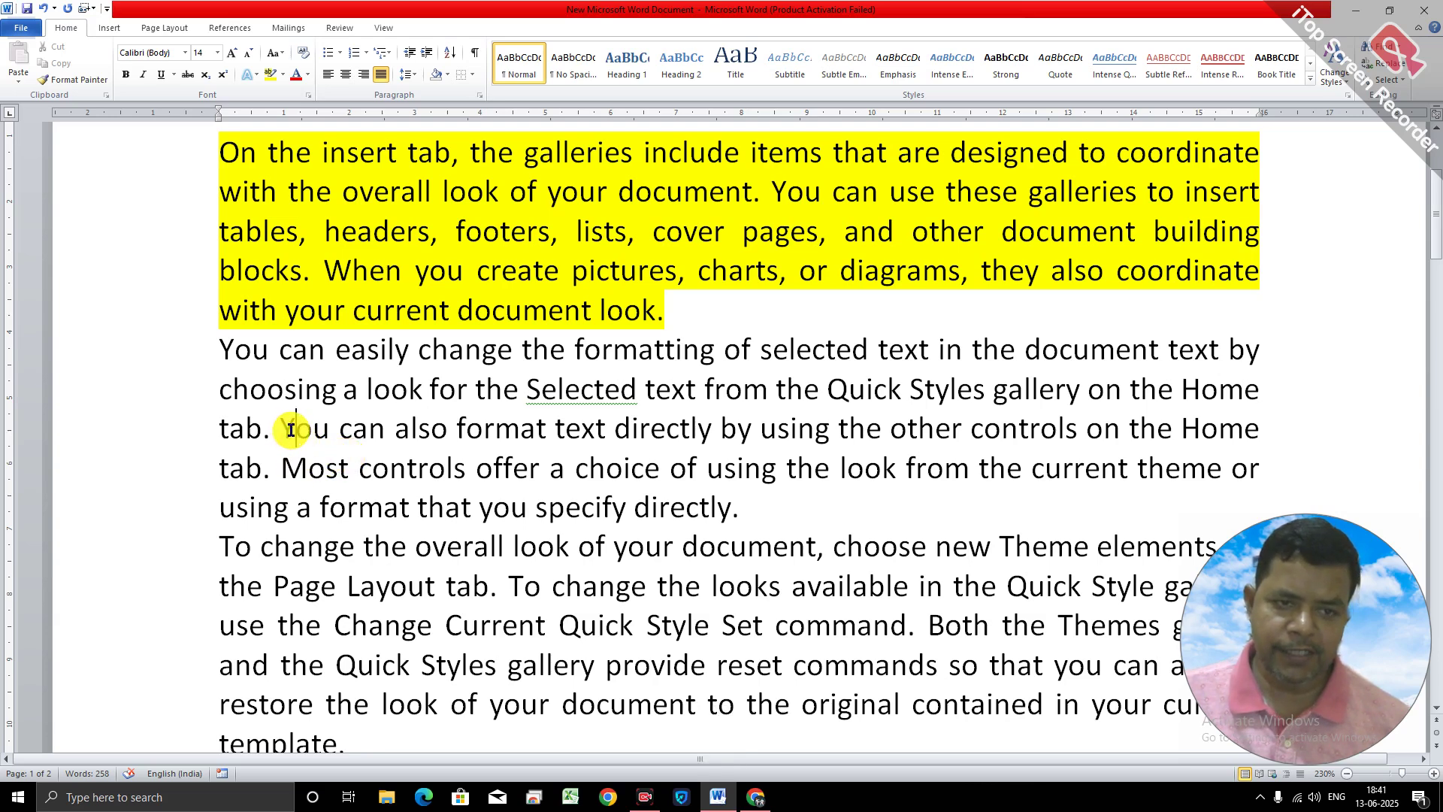
pyautogui.moveTo(280, 429); pyautogui.dragTo(274, 475)
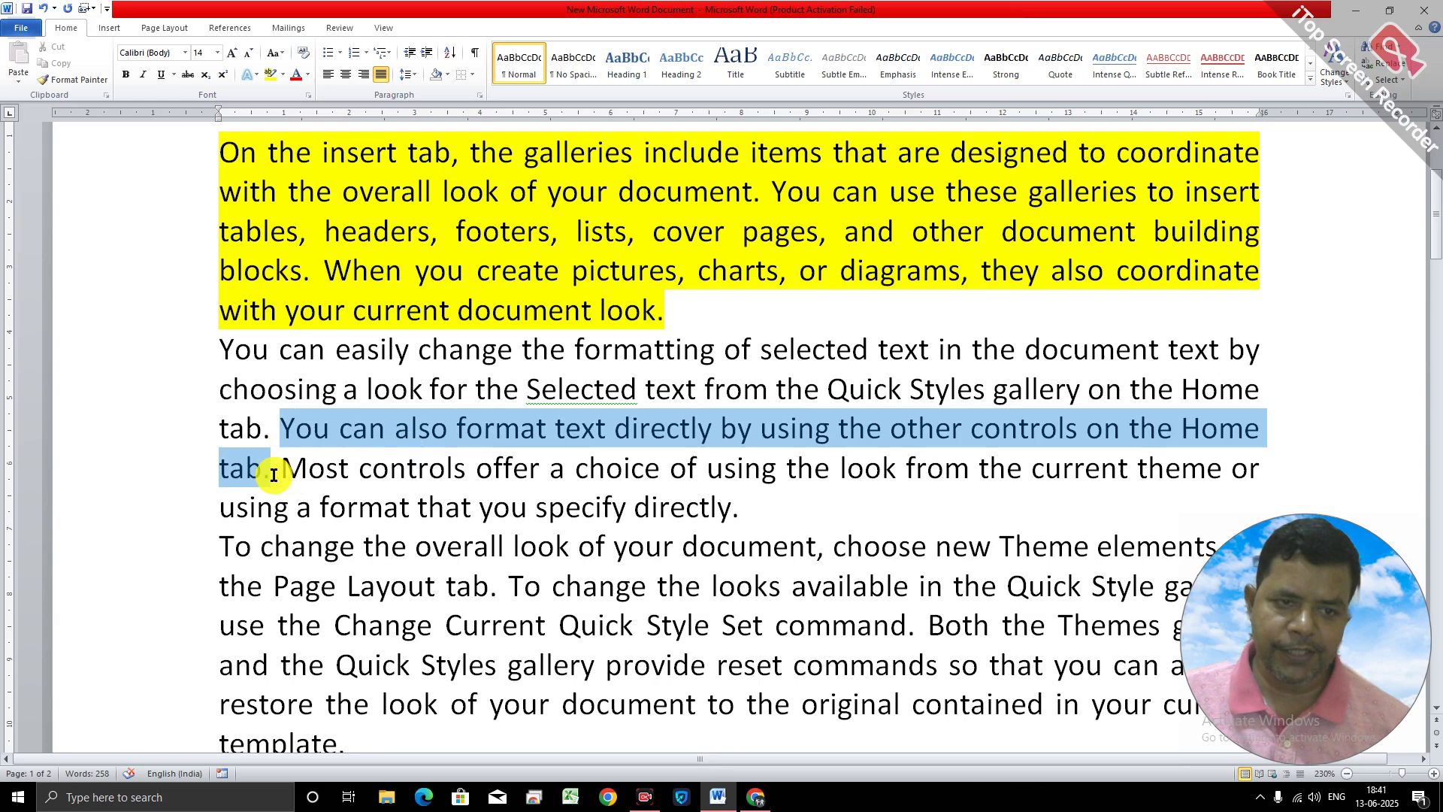
pyautogui.click(401, 507)
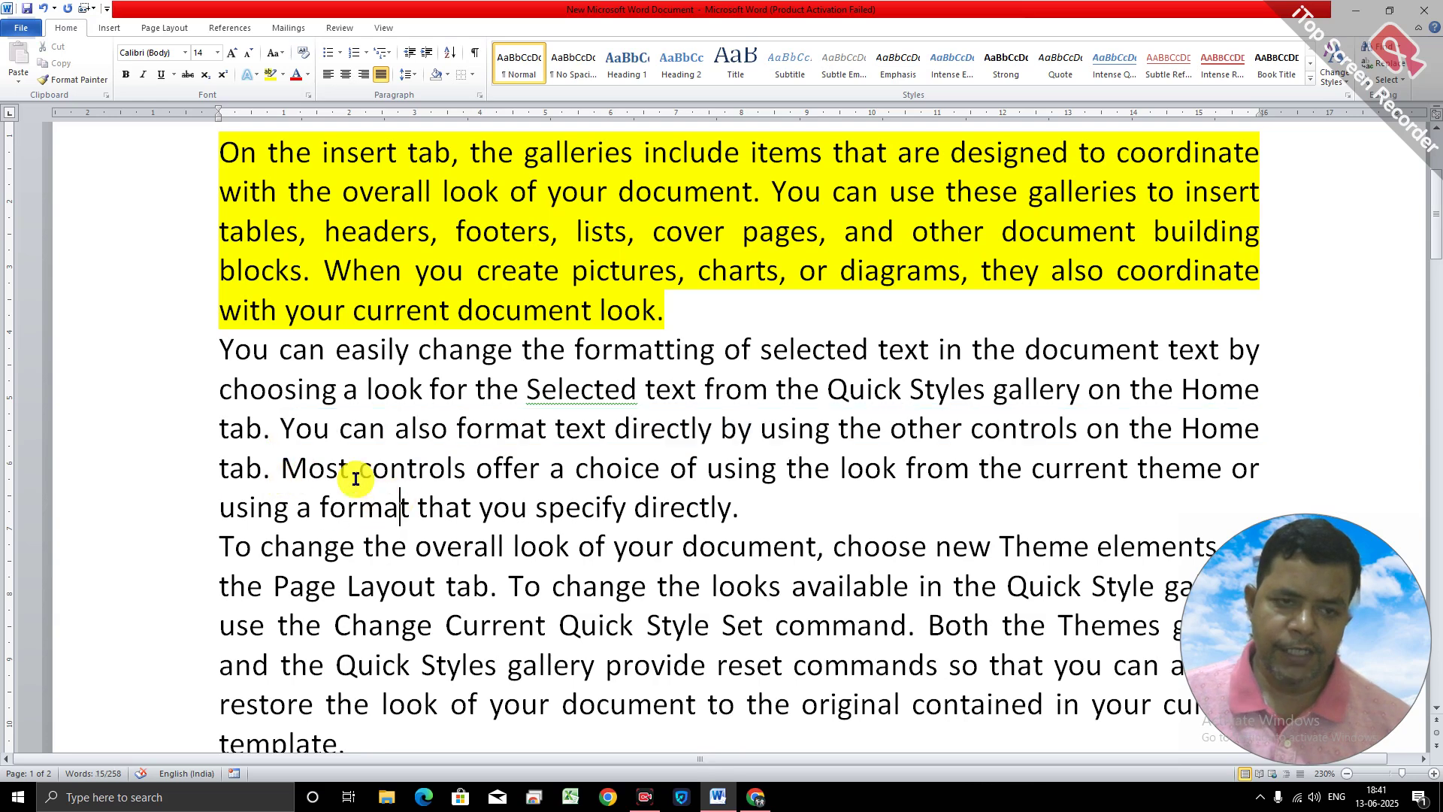
pyautogui.keyDown('ctrl'); pyautogui.click(286, 430); pyautogui.keyUp('ctrl')
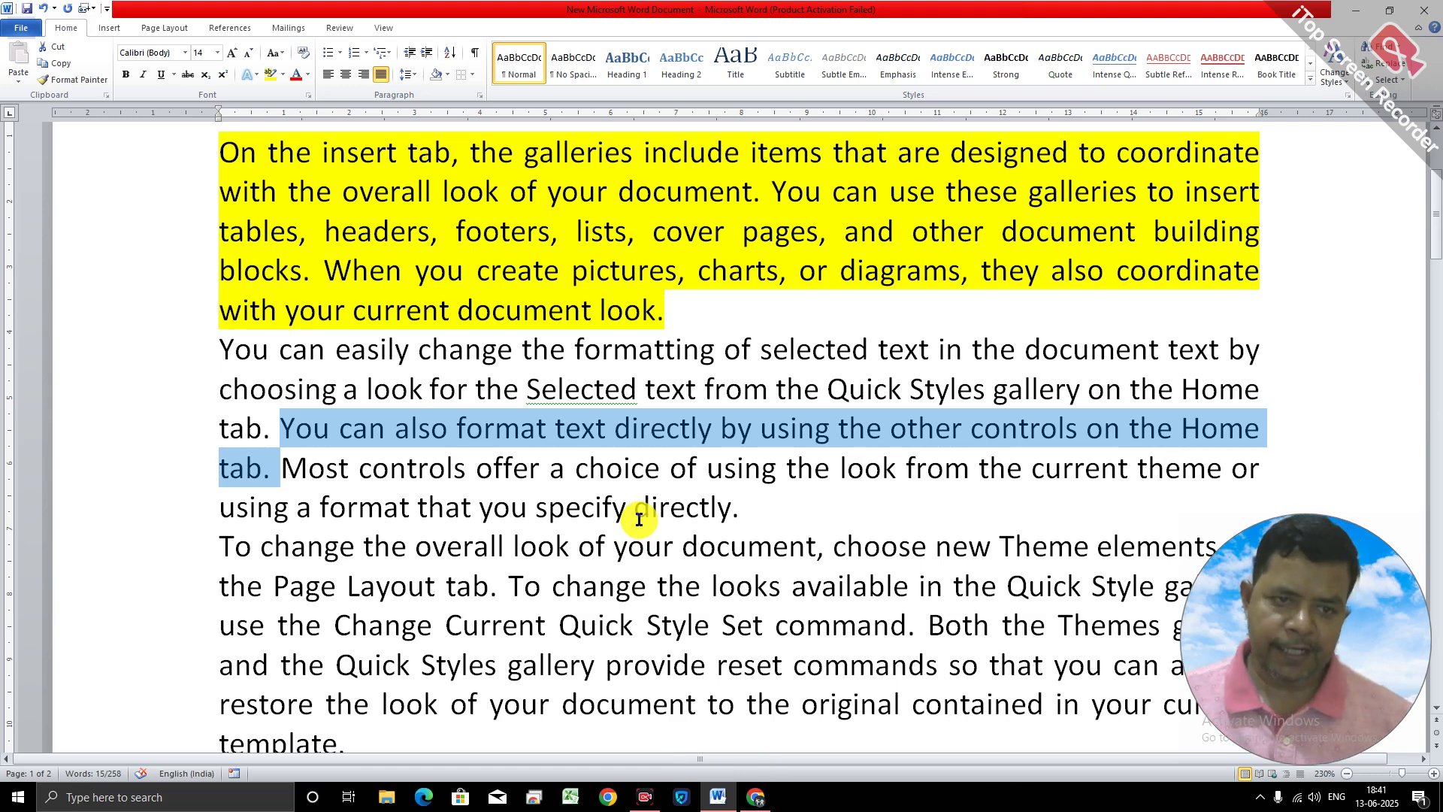
pyautogui.click(555, 522)
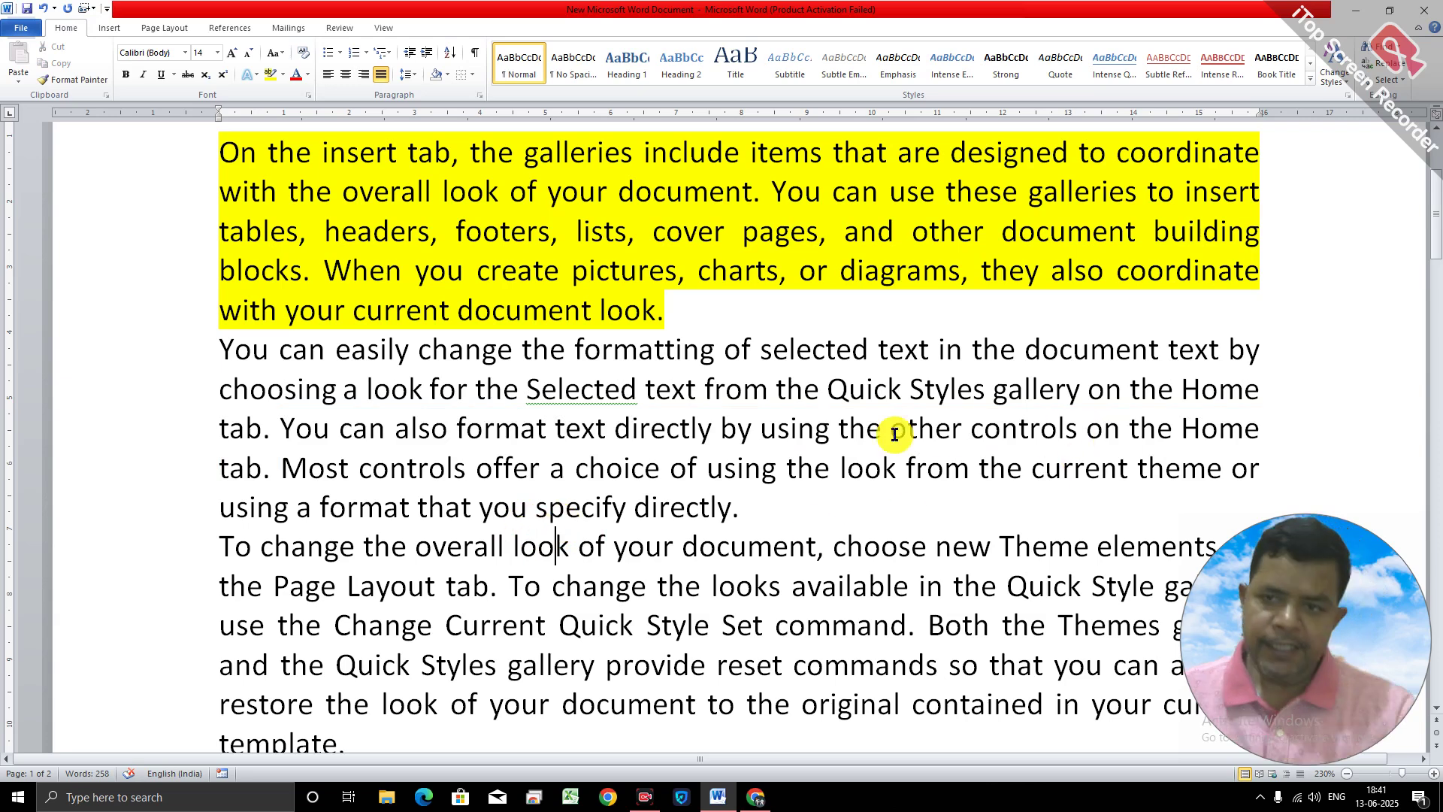
# Color the words "text by" red at the end of the second paragraph's first line.
pyautogui.click(1261, 351)
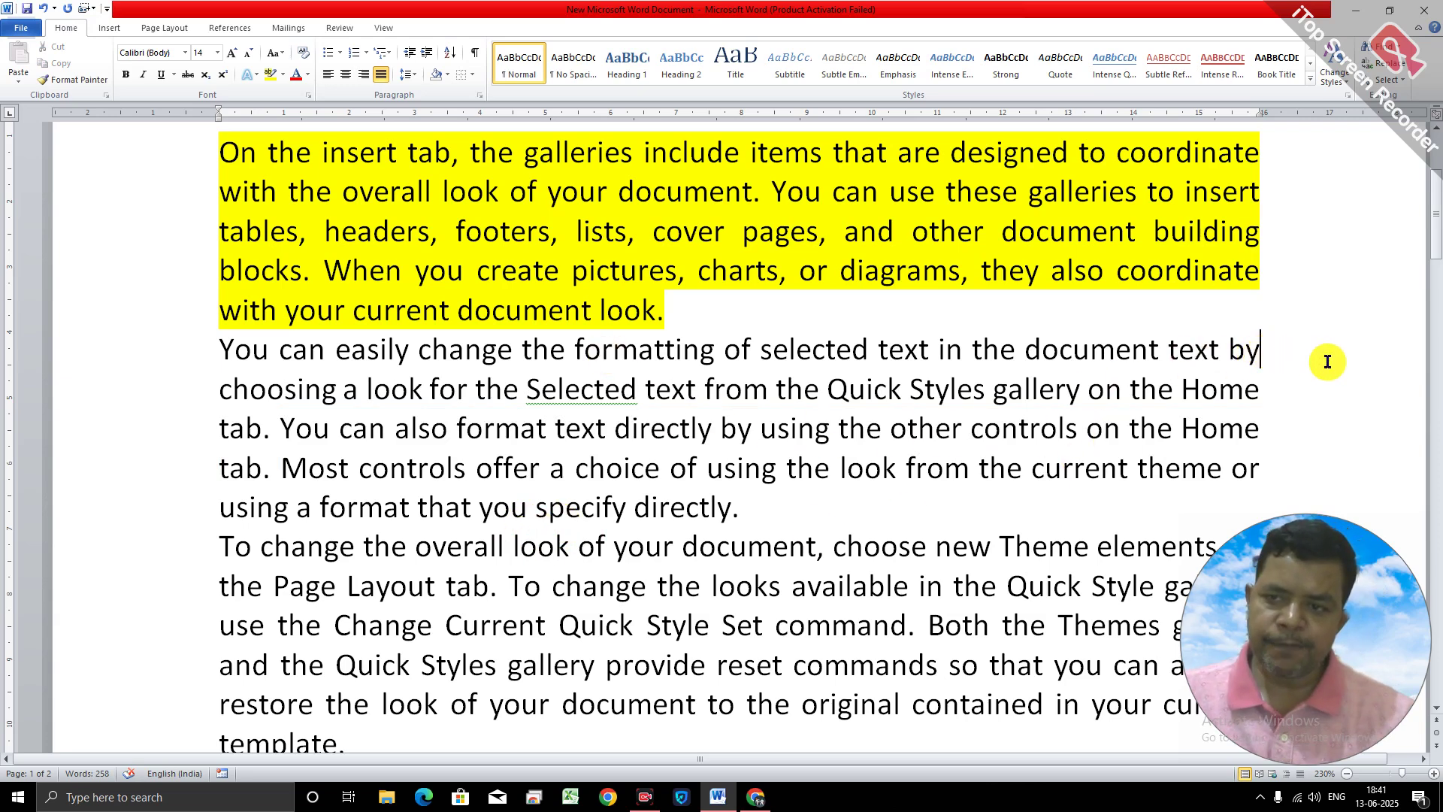
pyautogui.moveTo(1172, 349); pyautogui.dragTo(1267, 348)
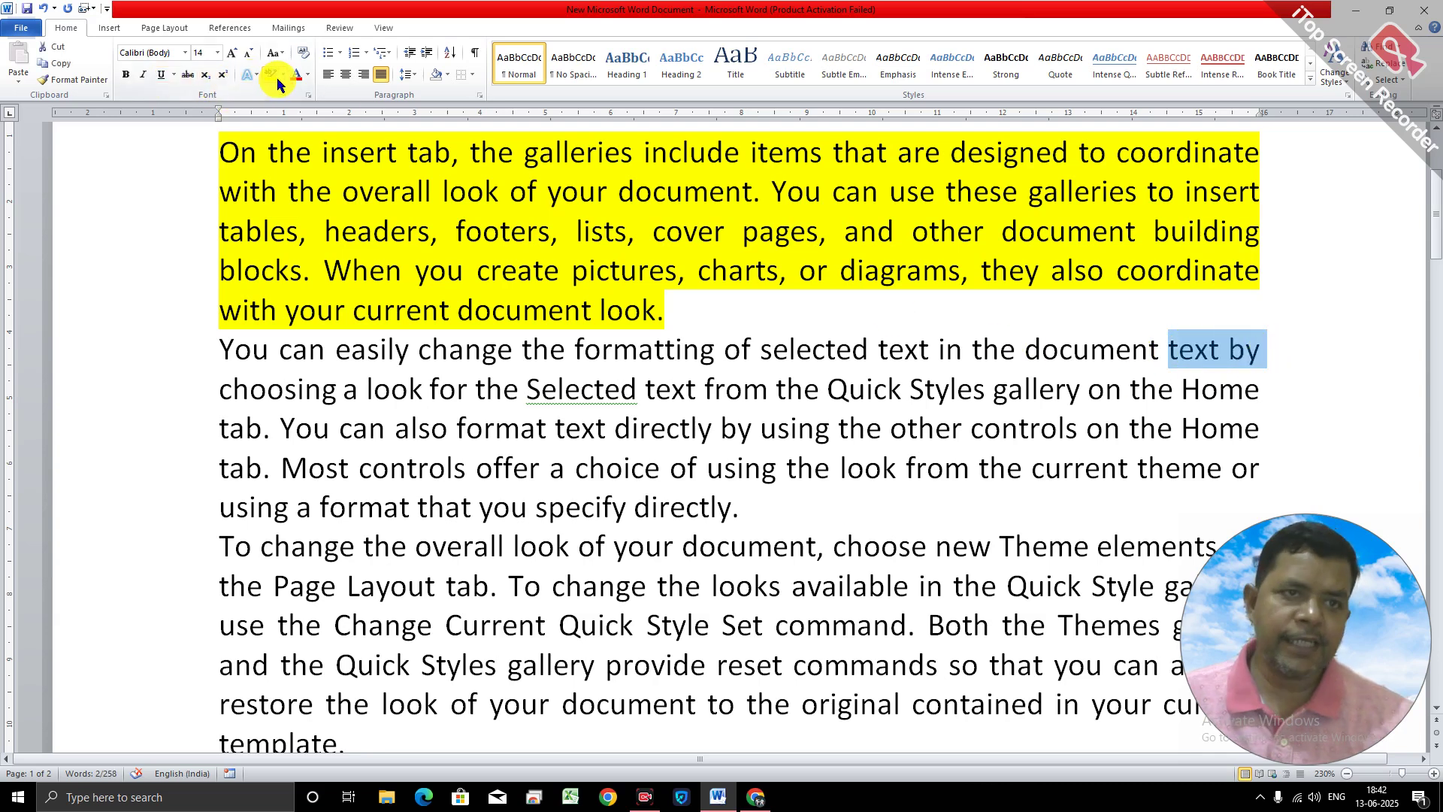
pyautogui.click(301, 78)
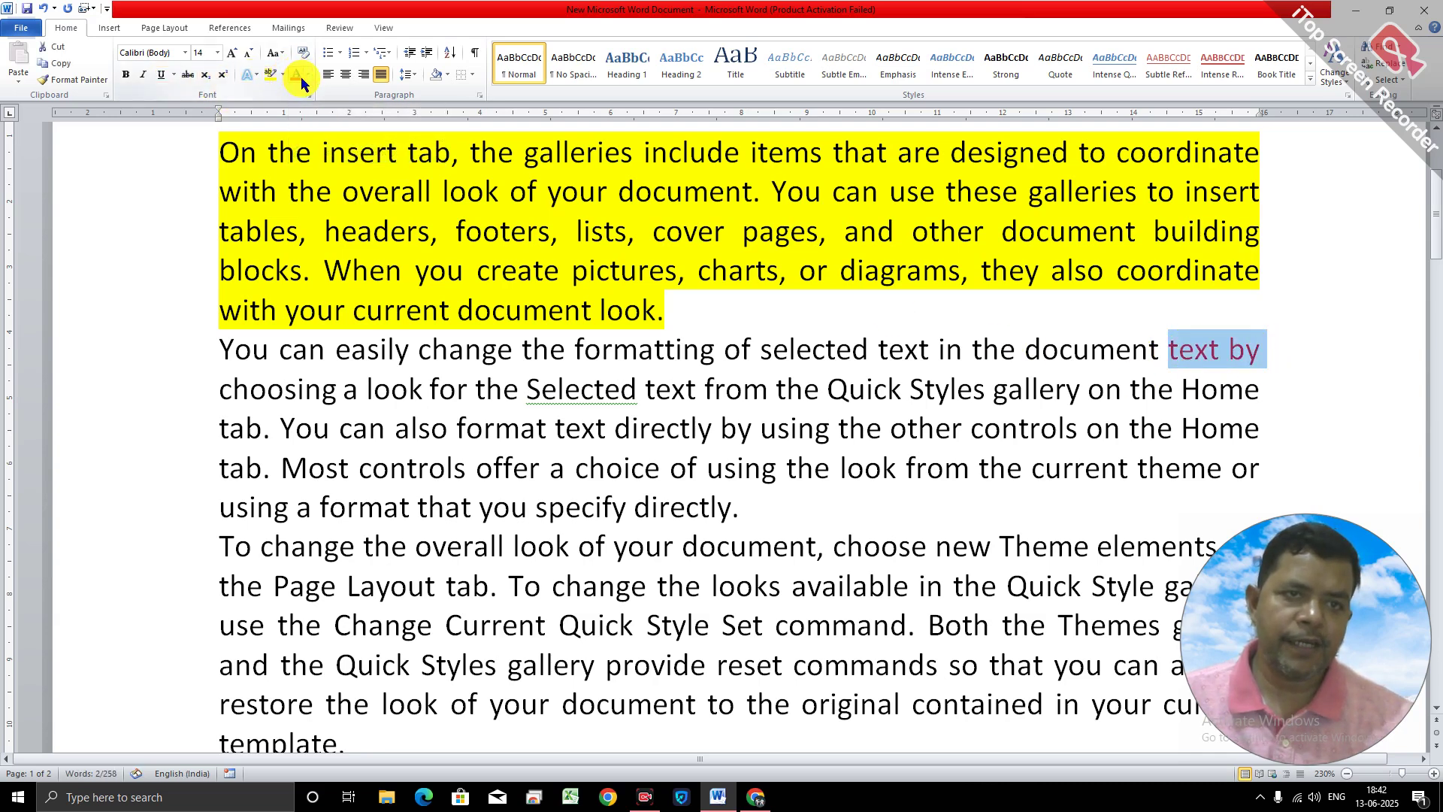
pyautogui.click(1256, 380)
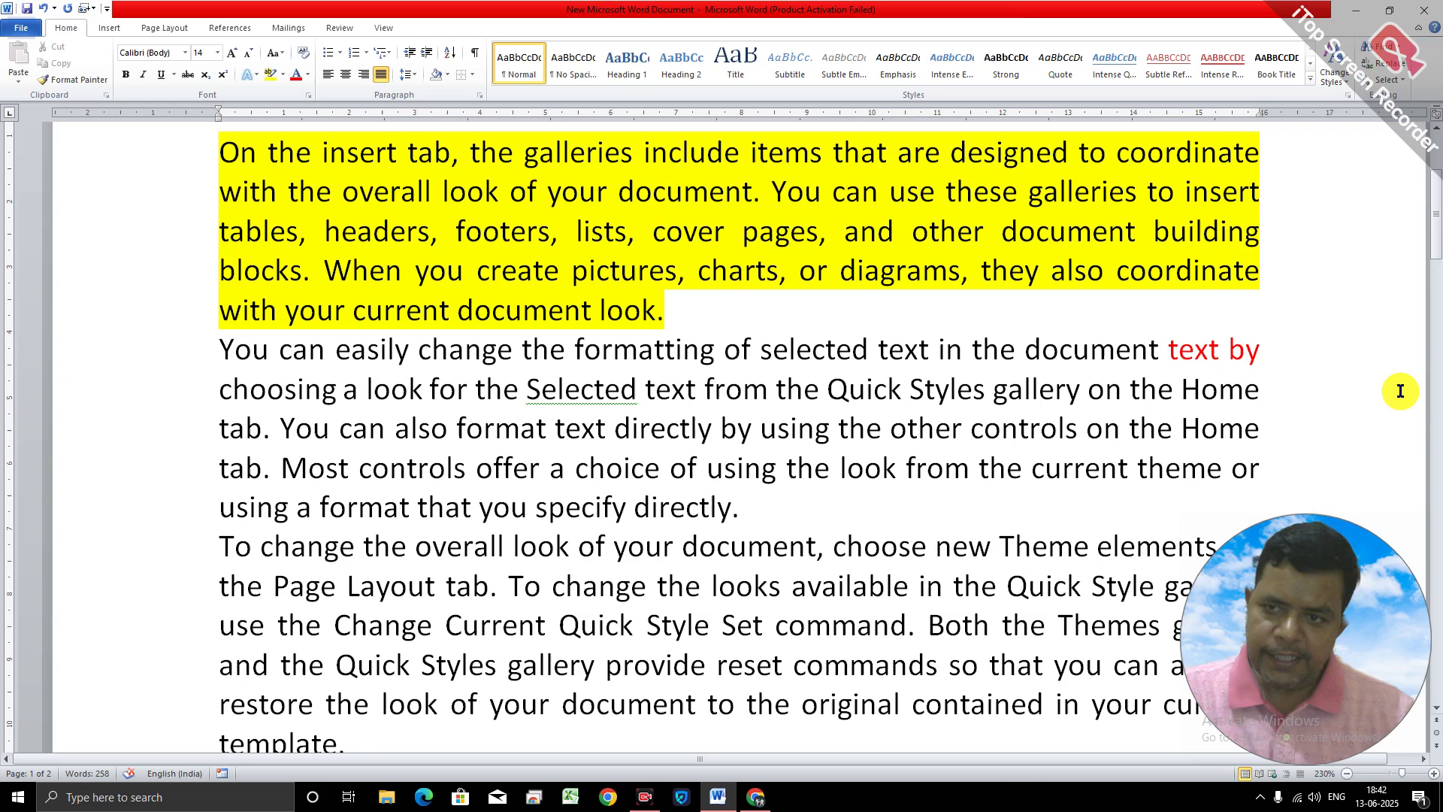
# Delete the red words "text by" one character at a time and undo the deletion.
pyautogui.press('BackSpace')
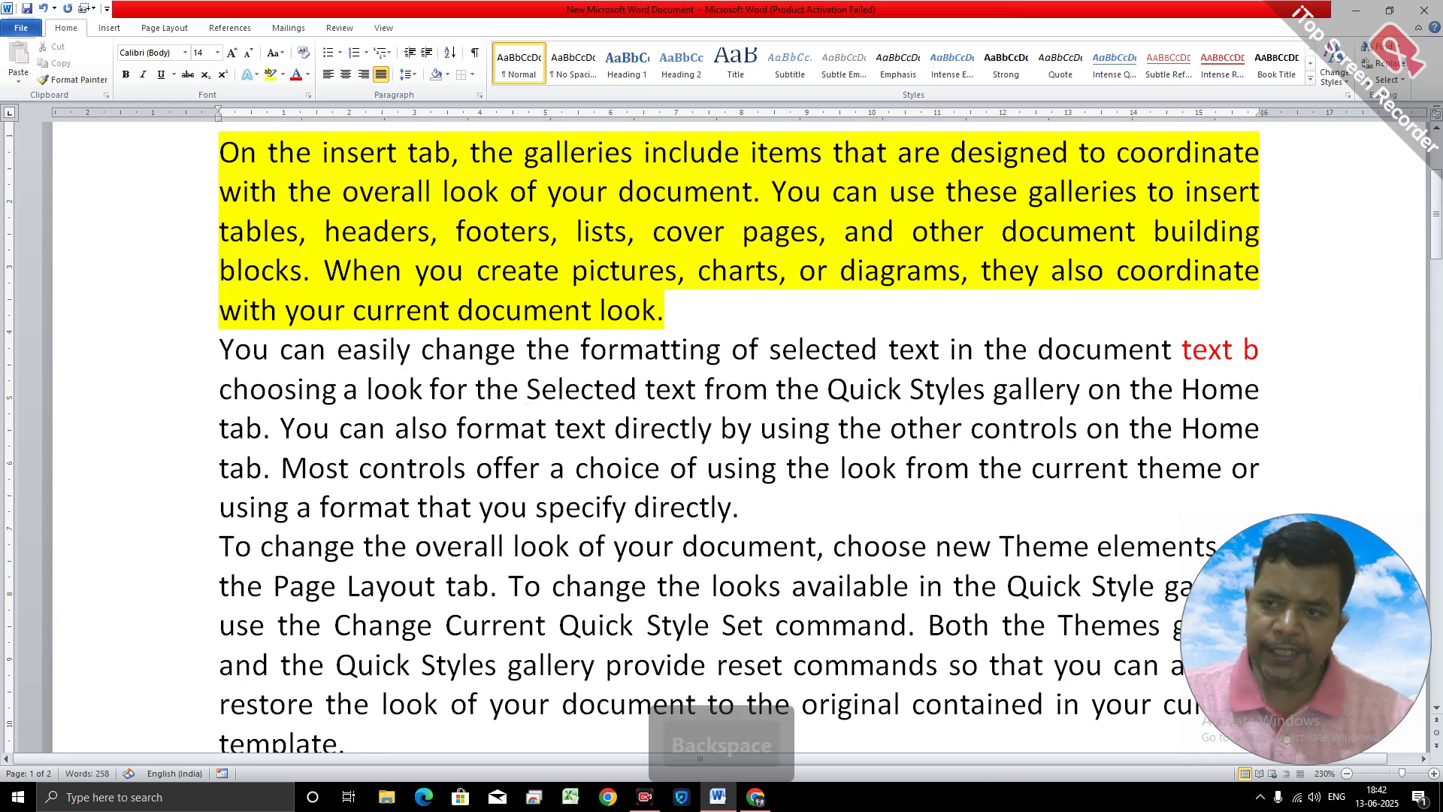
pyautogui.press('BackSpace')
pyautogui.press('BackSpace')
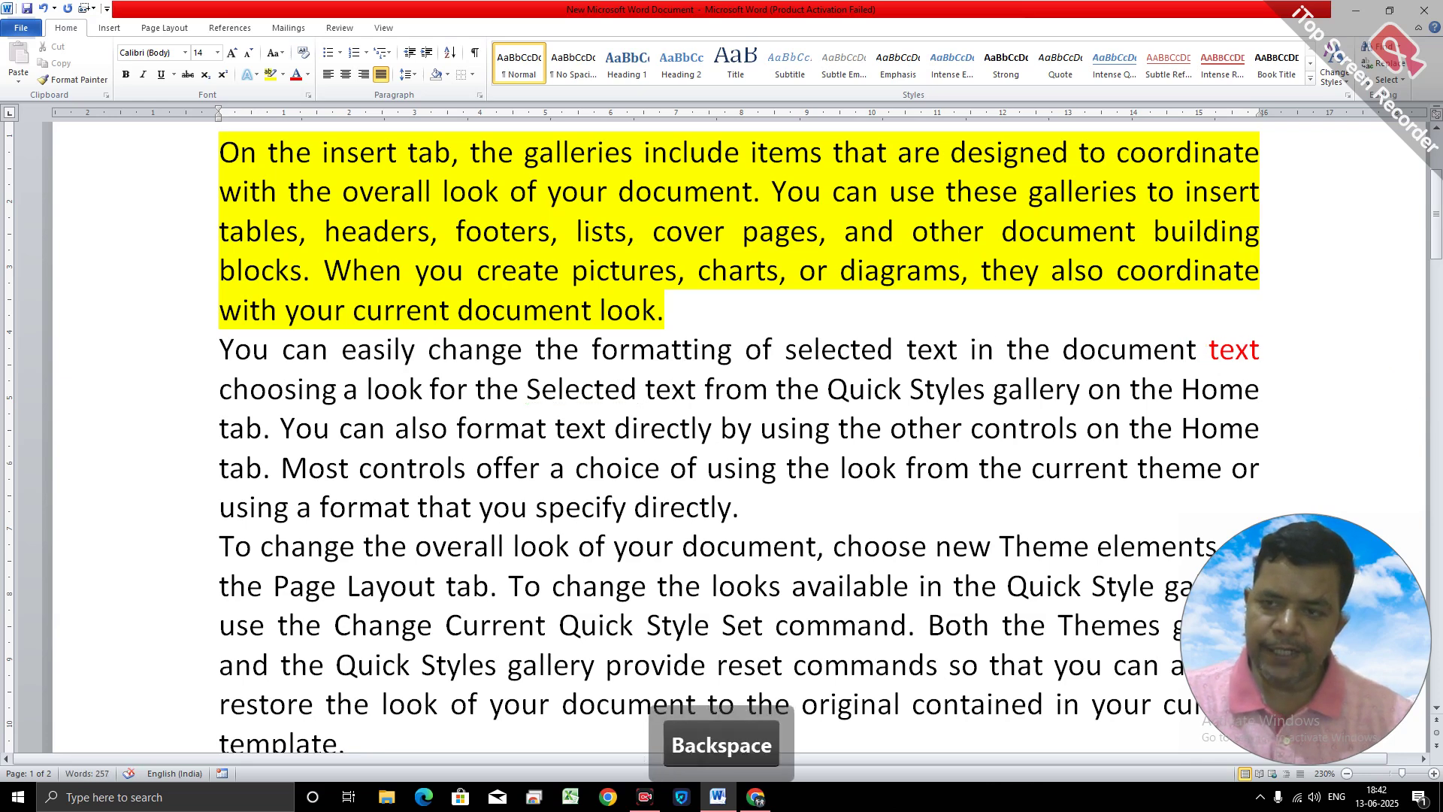
pyautogui.press('BackSpace')
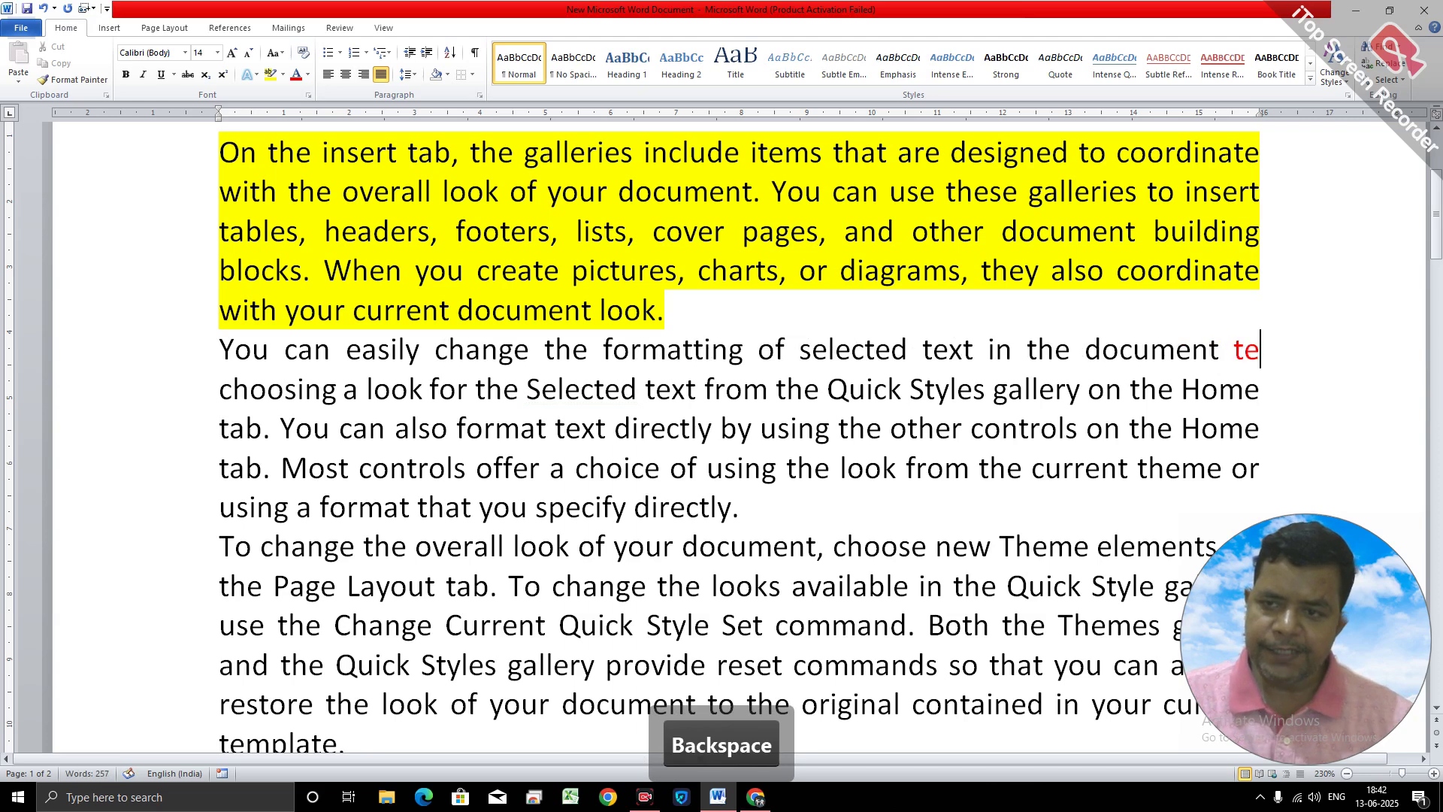
pyautogui.press('BackSpace')
pyautogui.press('BackSpace')
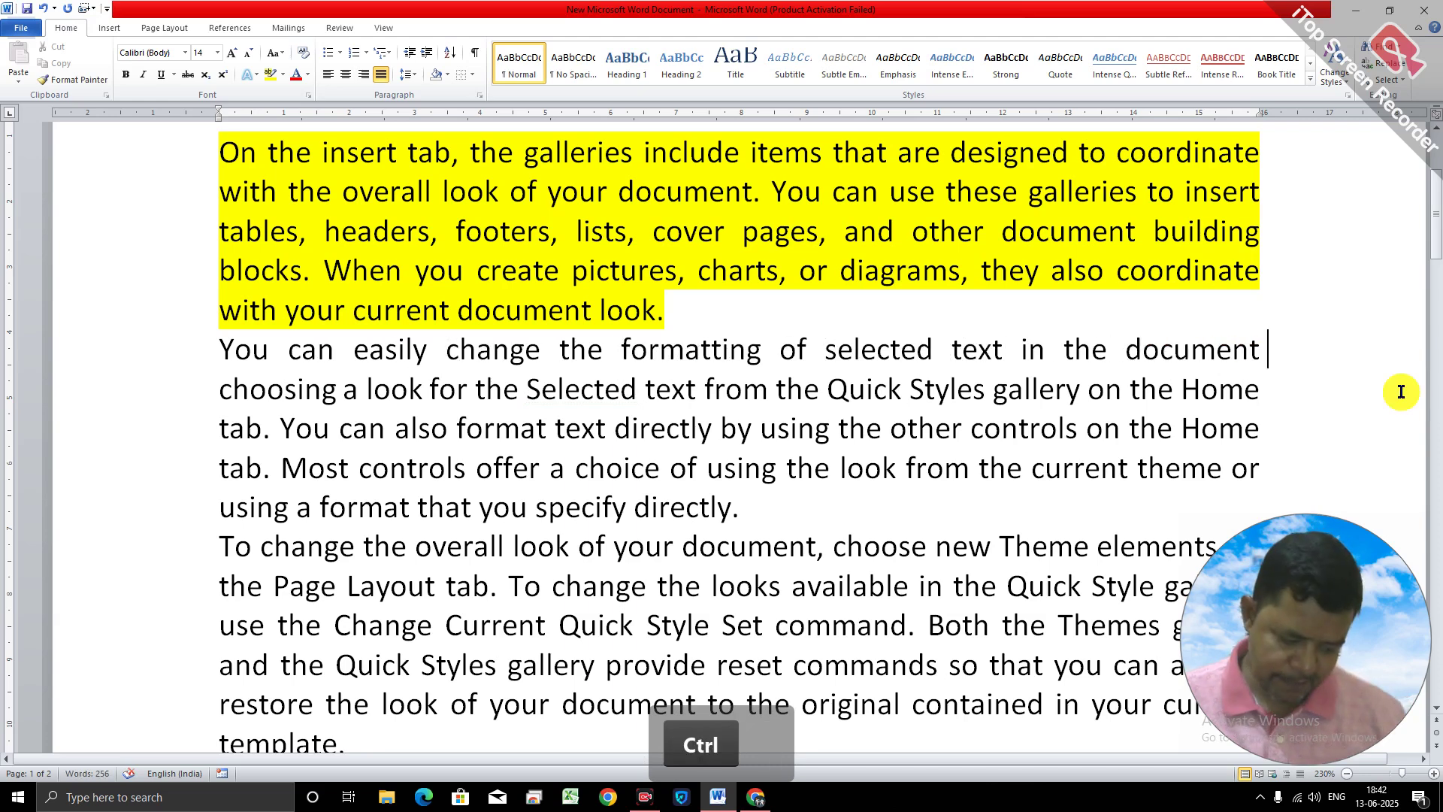
pyautogui.hotkey('ctrl', 'z')
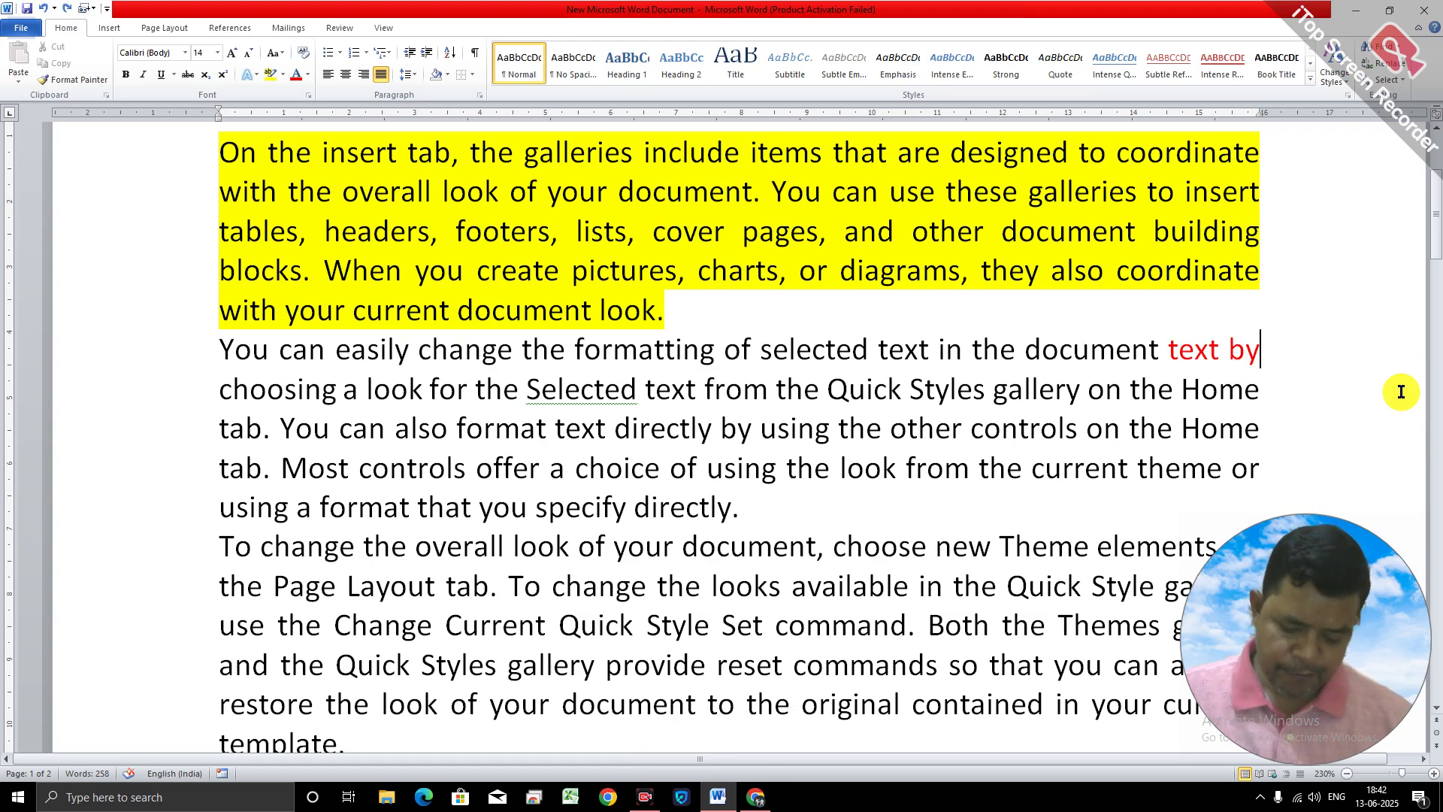
# Delete the red words "text by" one whole word at a time and undo the deletions, doing this twice.
pyautogui.hotkey('ctrl', 'BackSpace')
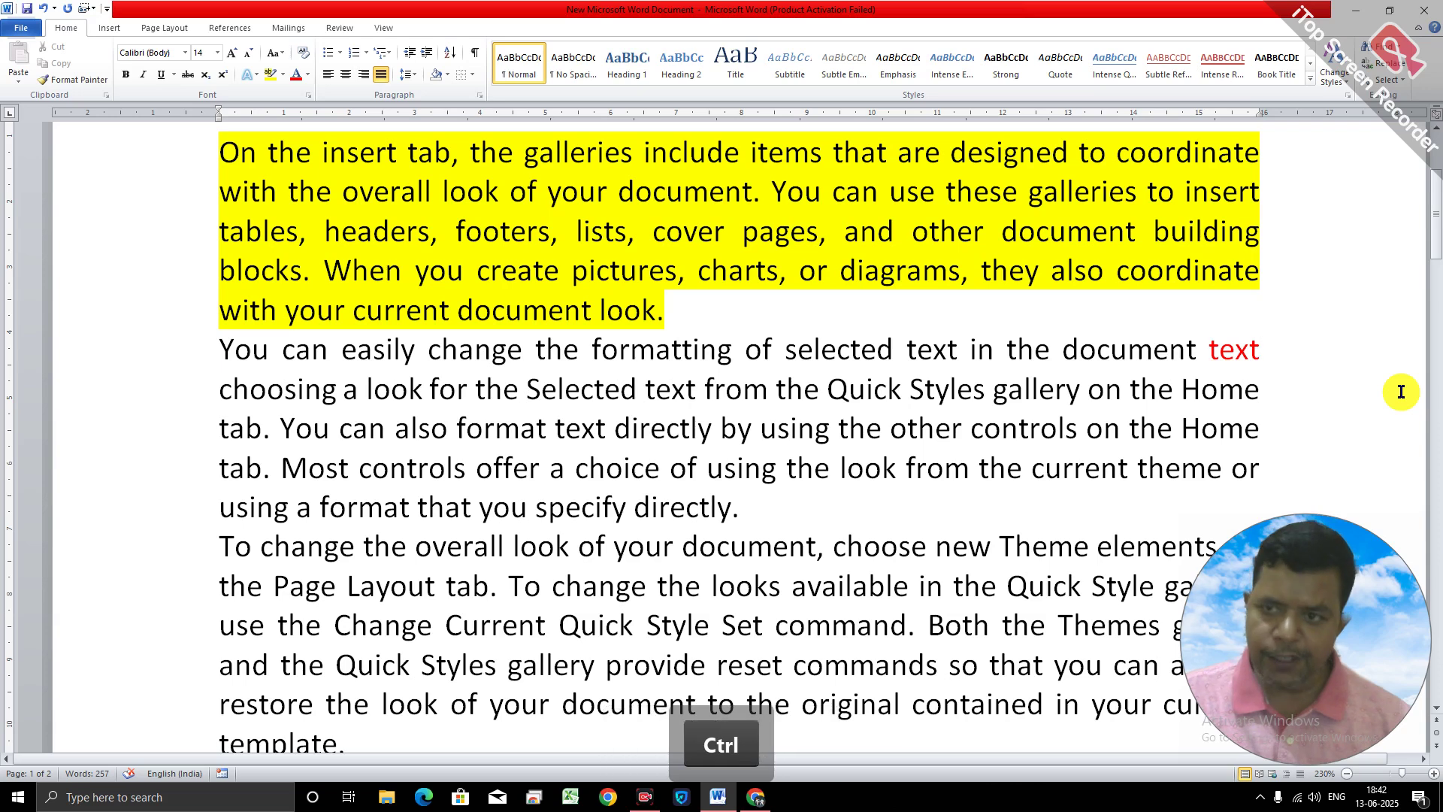
pyautogui.hotkey('ctrl', 'BackSpace')
pyautogui.hotkey('ctrl', 'z')
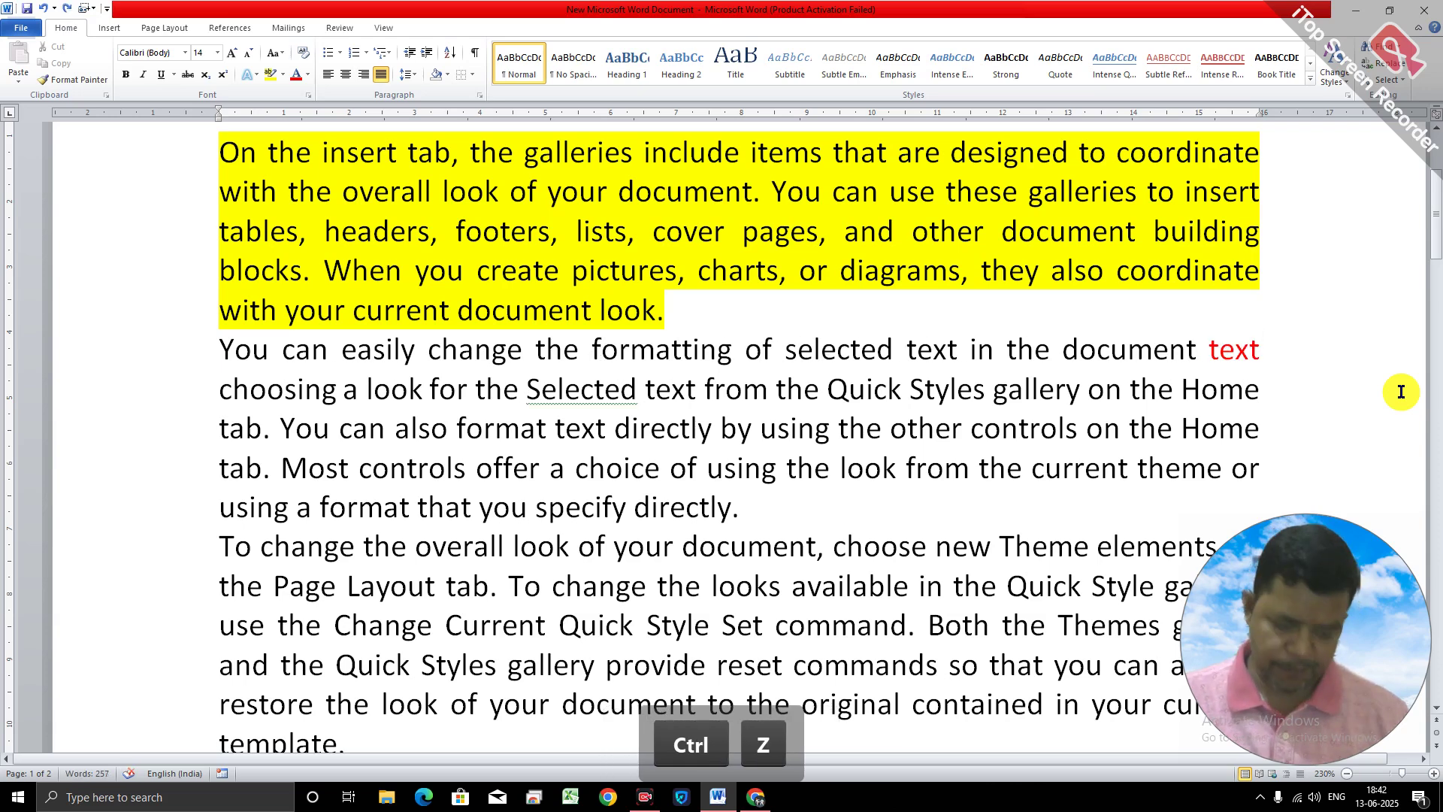
pyautogui.hotkey('ctrl', 'z')
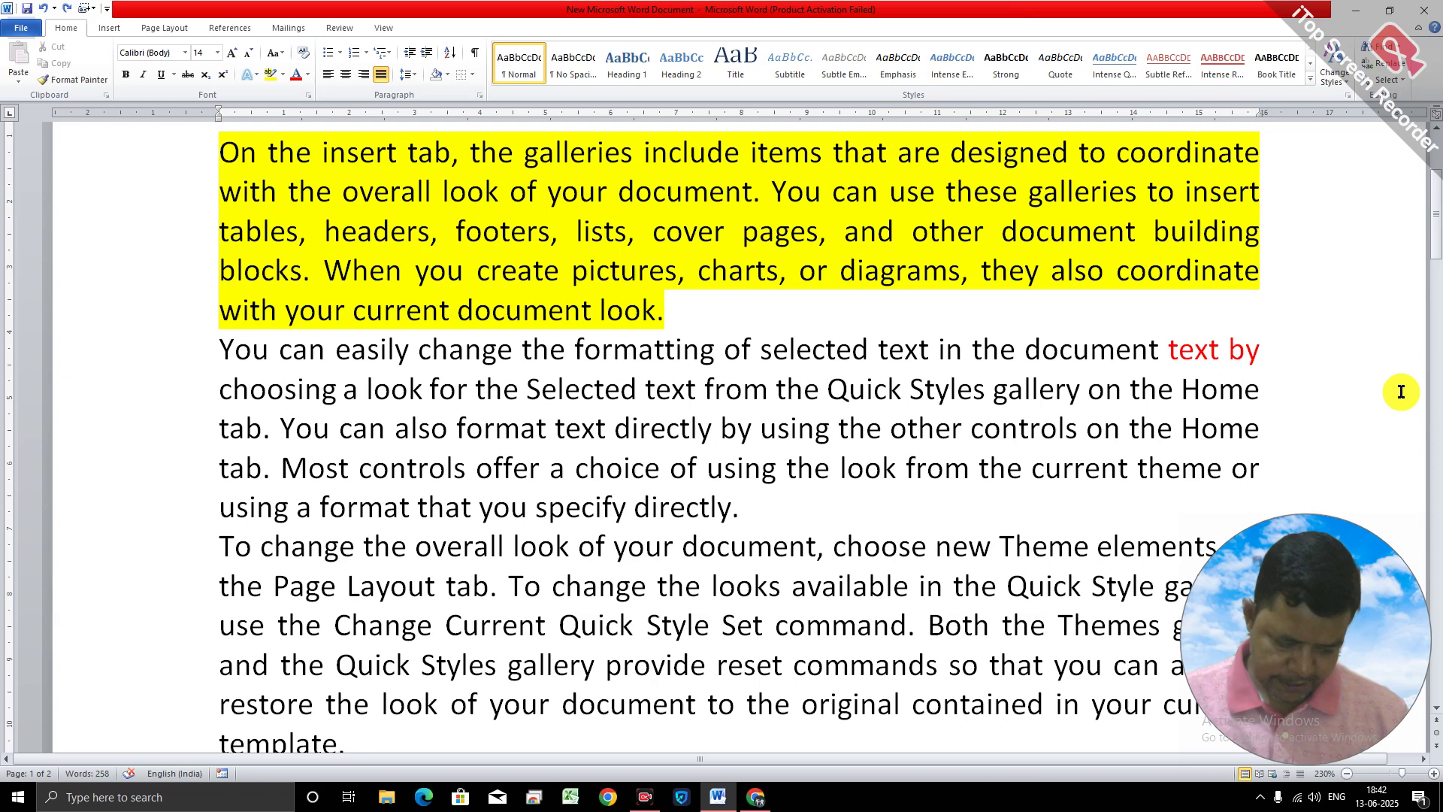
pyautogui.hotkey('alt', 'l')
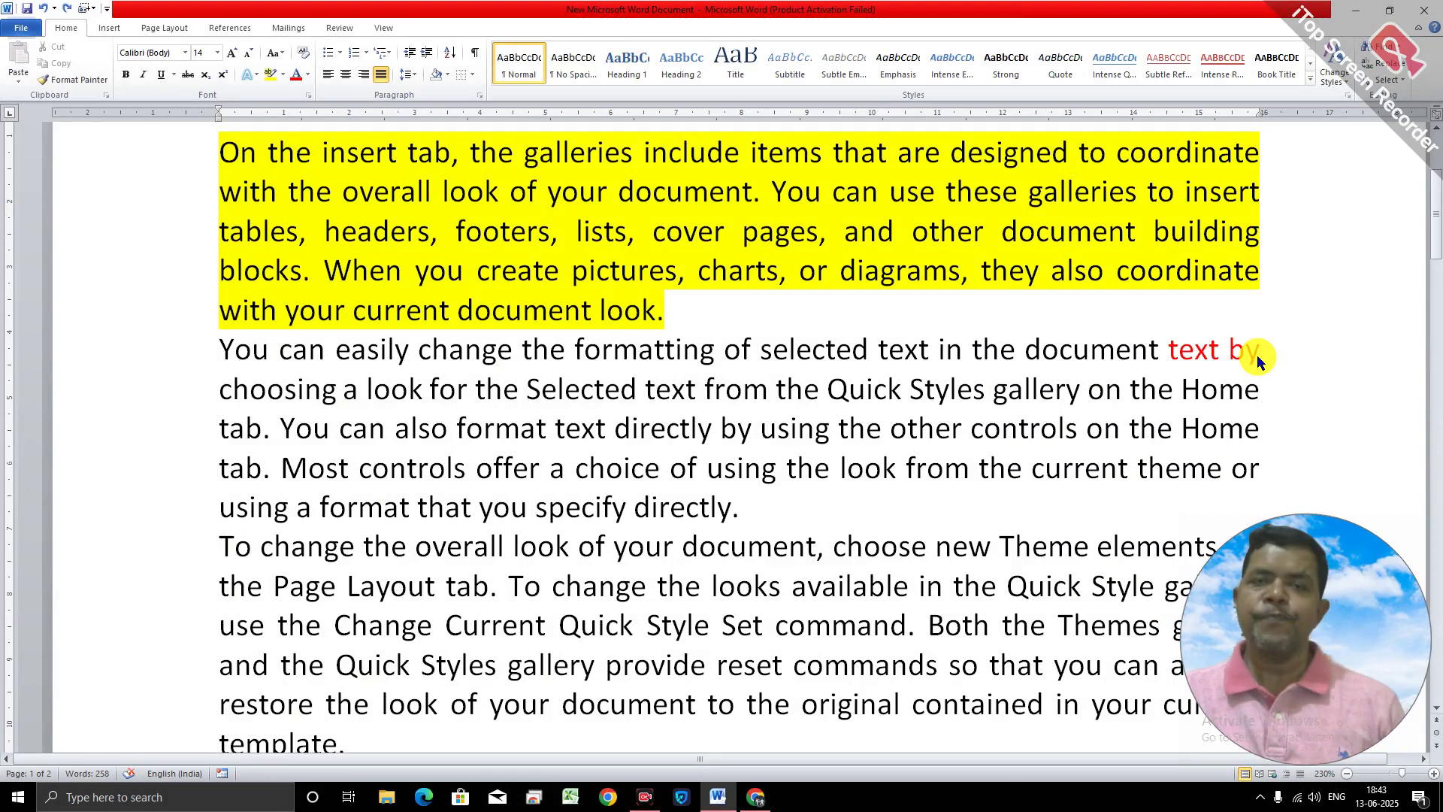
pyautogui.press('ctrl')
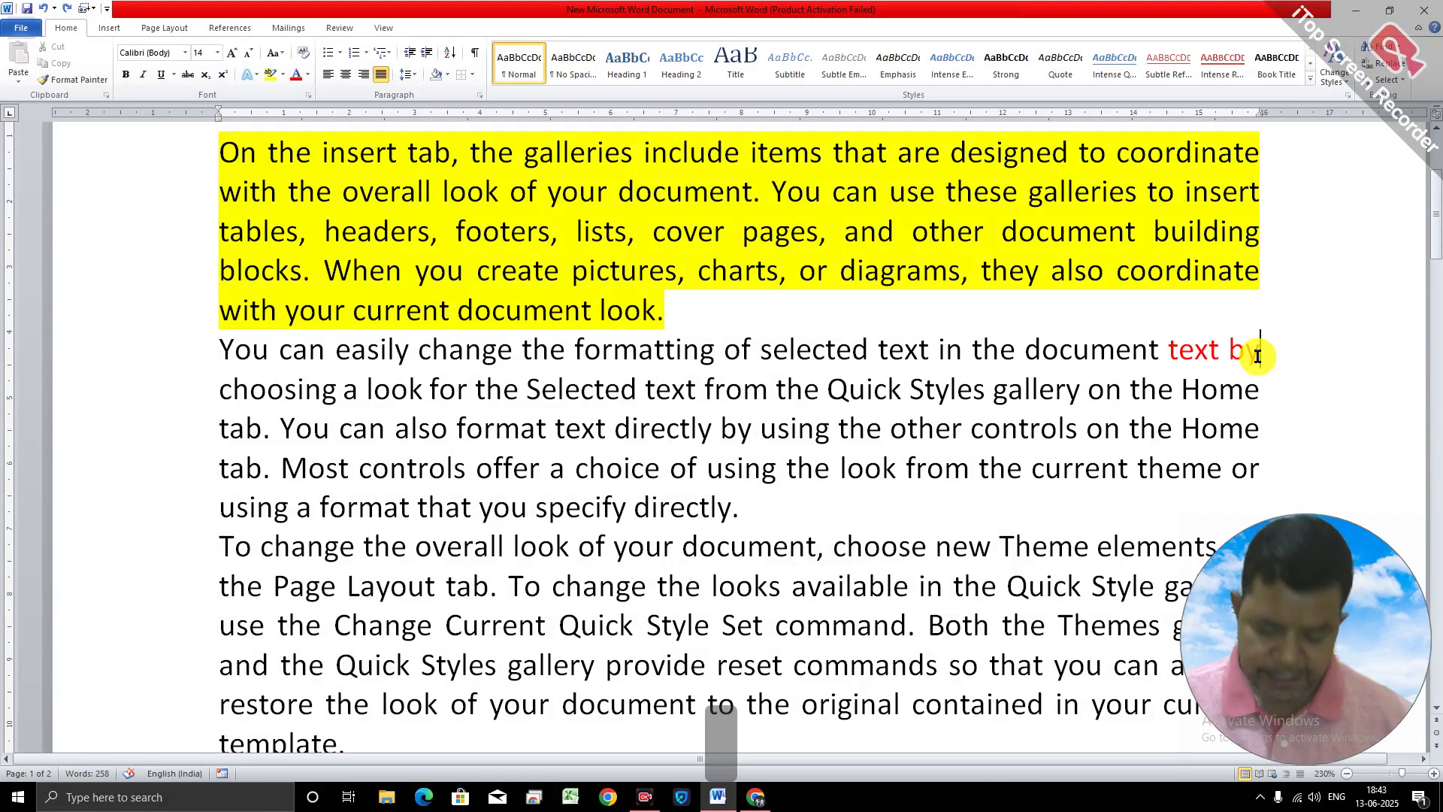
pyautogui.hotkey('ctrl', 'BackSpace')
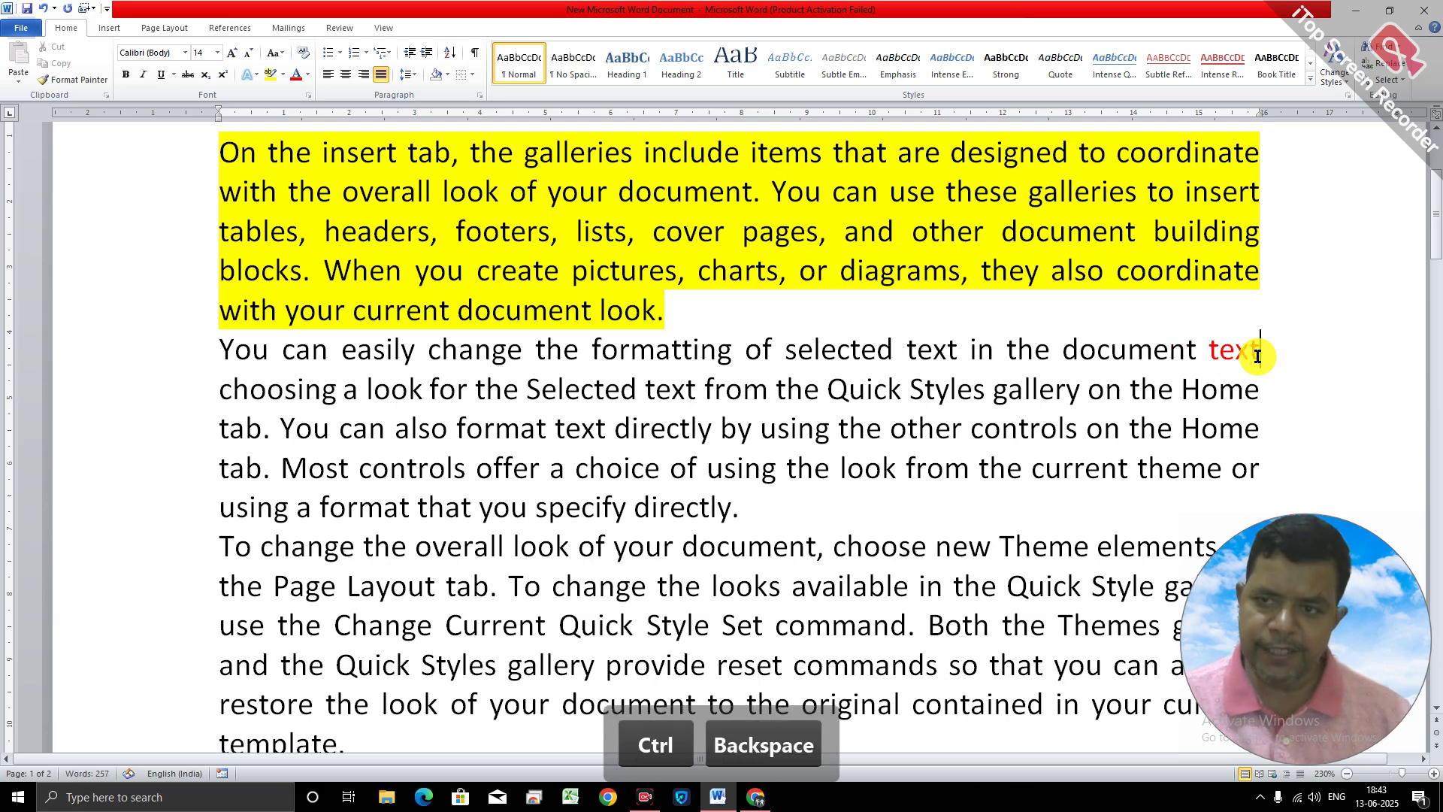
pyautogui.hotkey('ctrl', 'BackSpace')
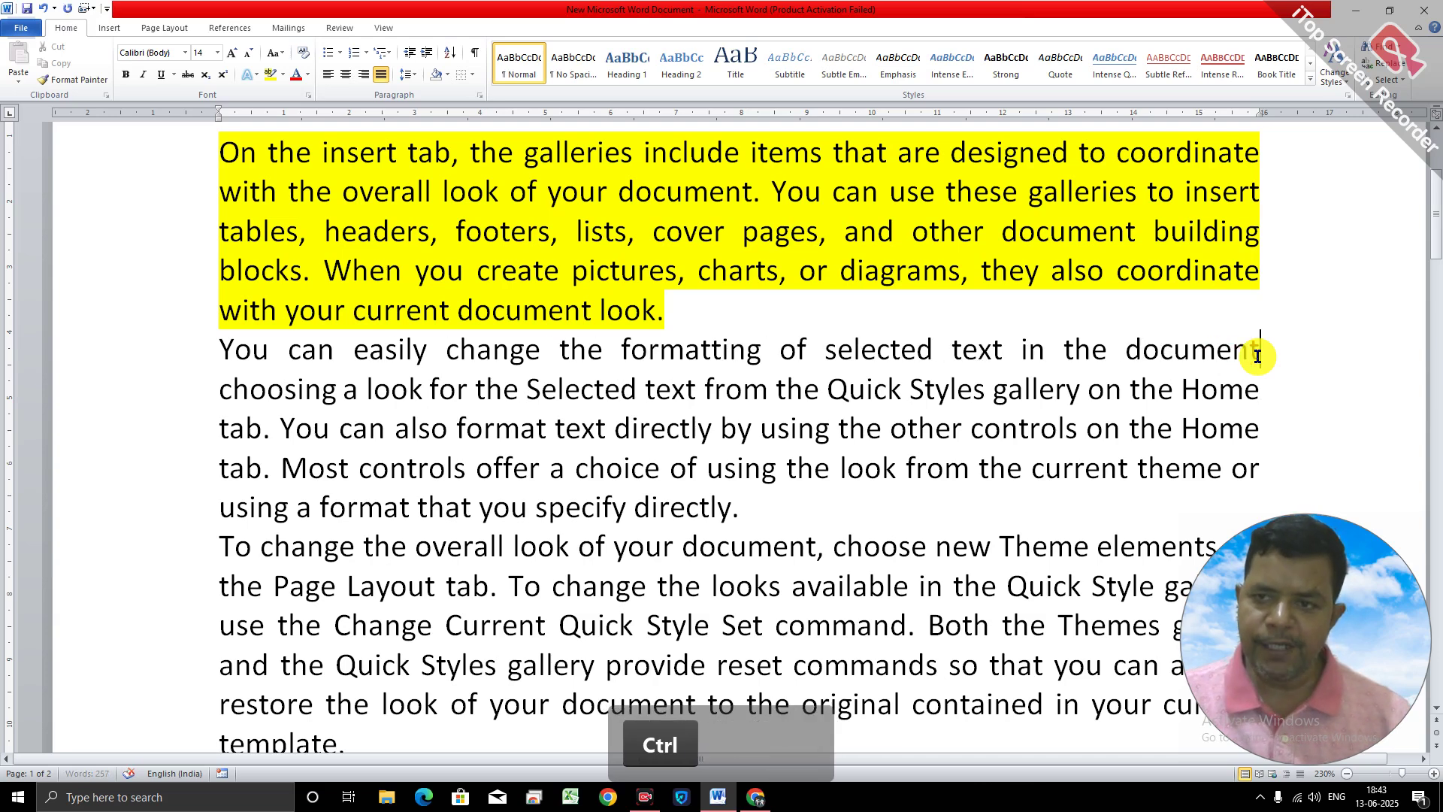
pyautogui.press('ctrl')
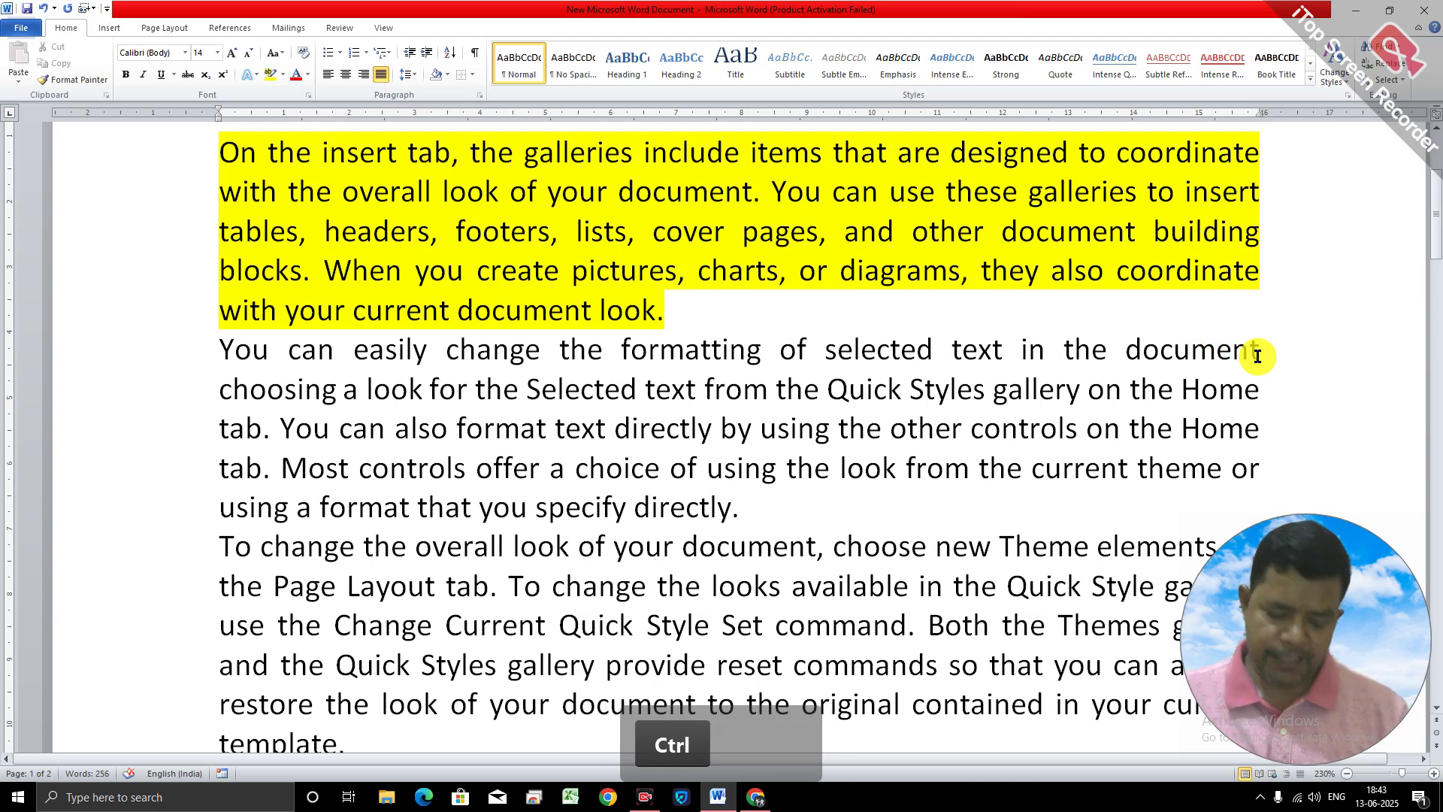
pyautogui.hotkey('ctrl', 'z')
pyautogui.hotkey('ctrl', 'z')
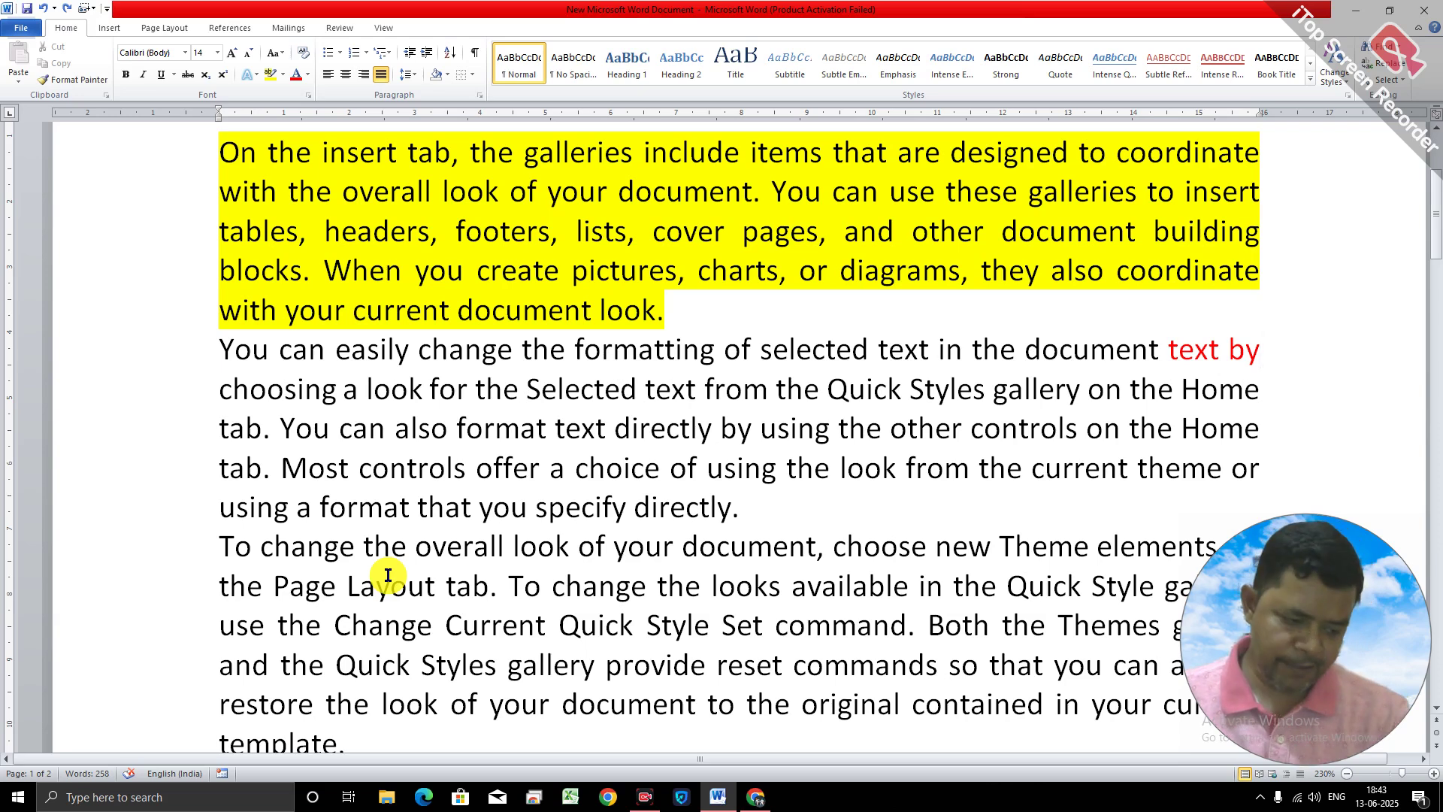
# Insert a full-width line below the highlighted first paragraph by entering three hyphens (---) on a new line.
pyautogui.moveTo(1436, 197); pyautogui.dragTo(1437, 186)
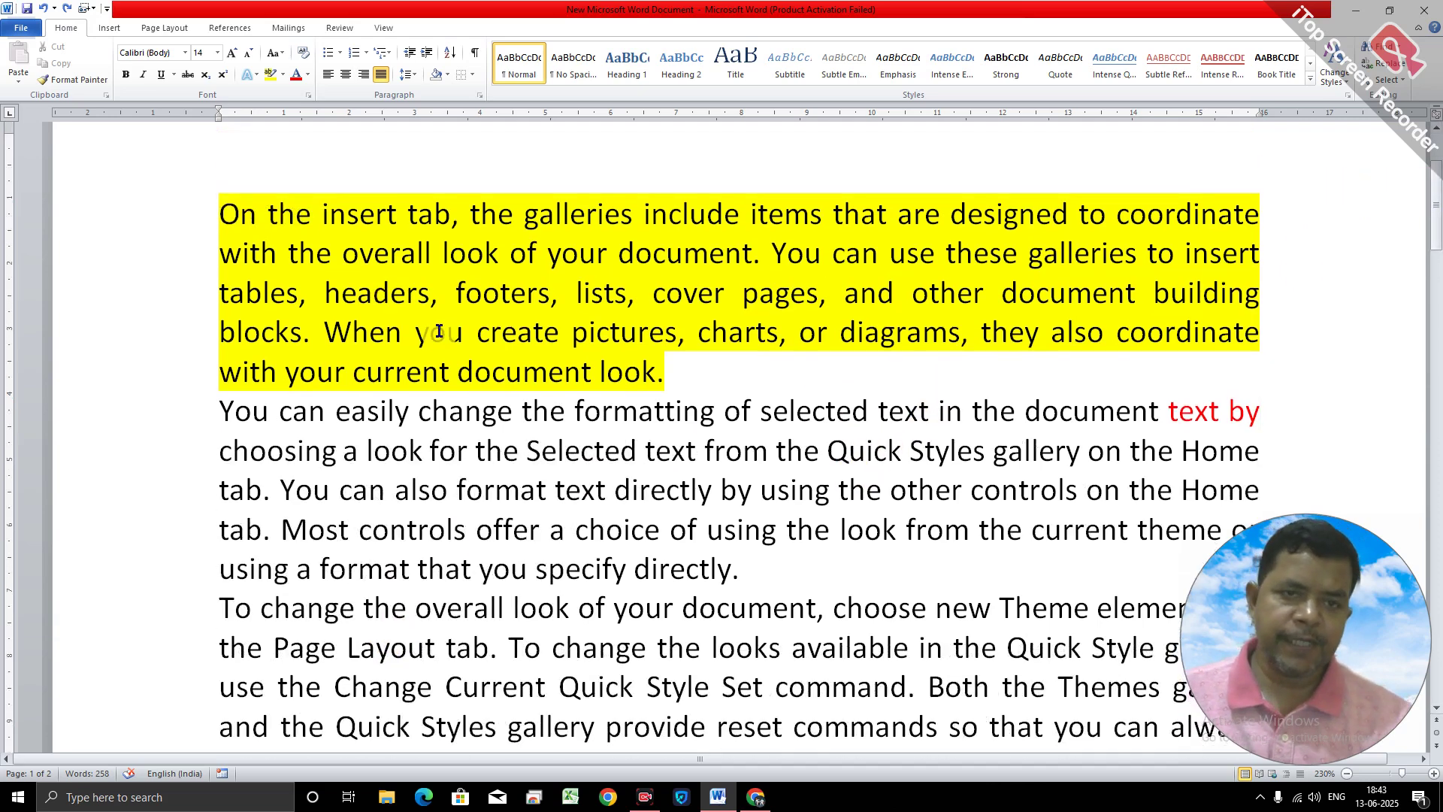
pyautogui.click(675, 380)
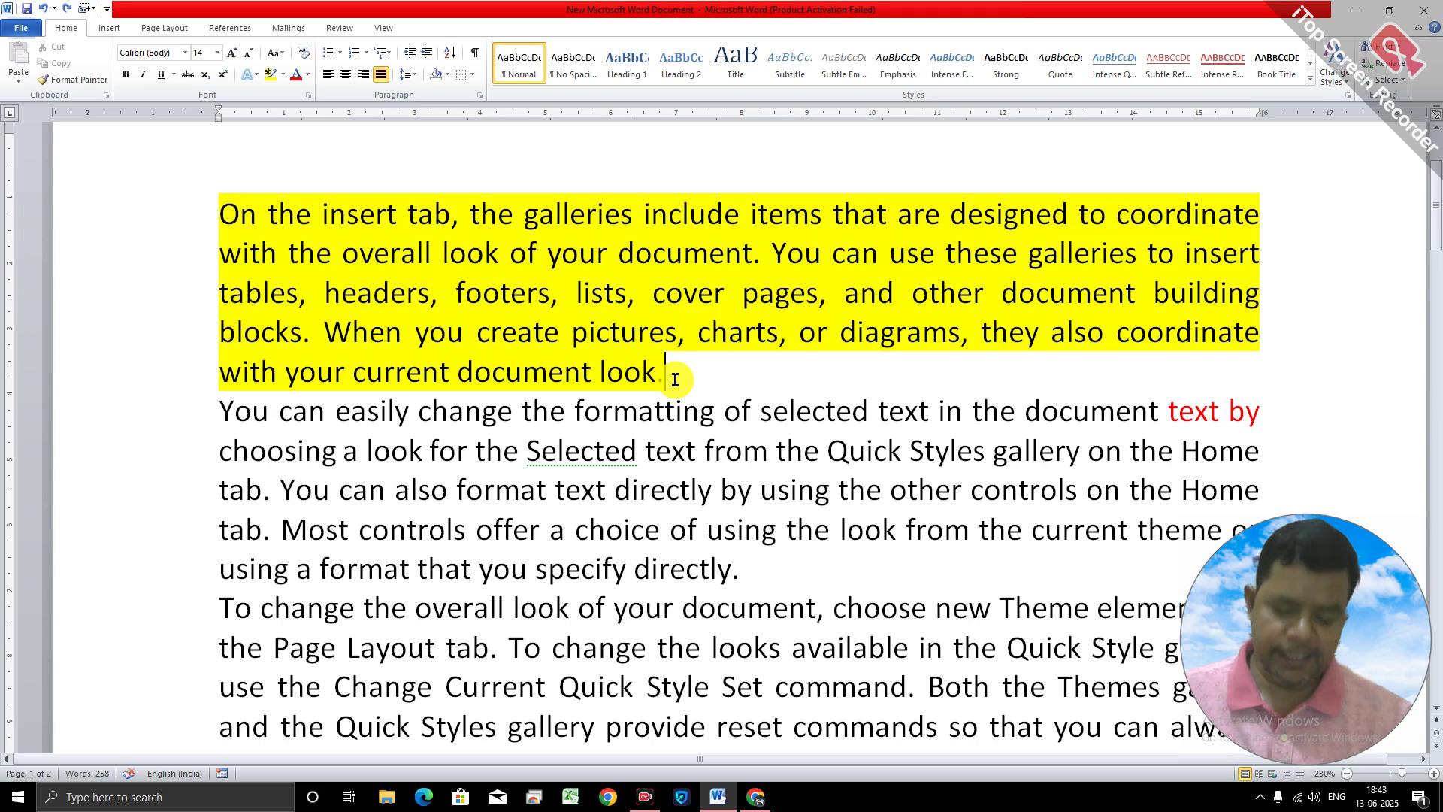
pyautogui.press('Return')
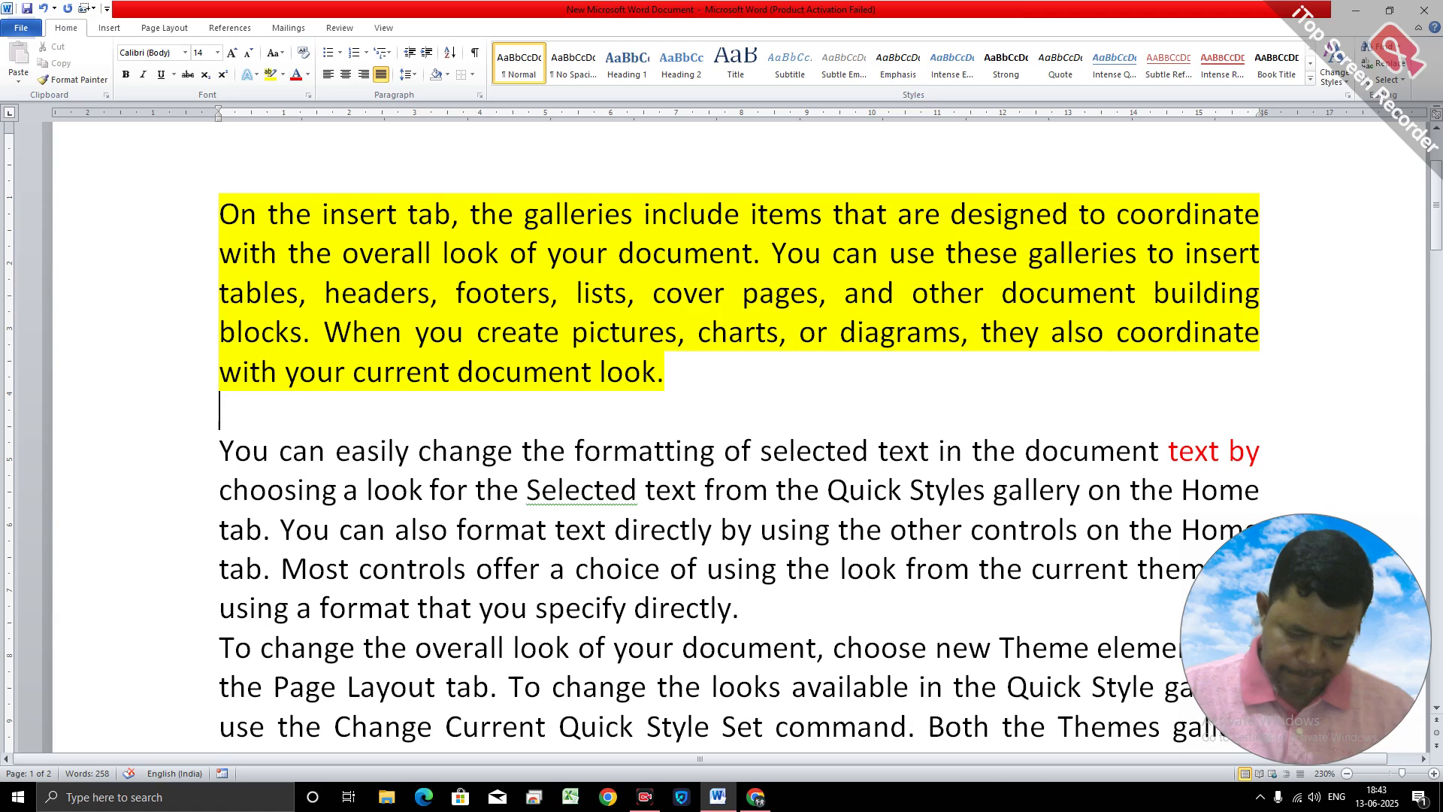
pyautogui.write('---')
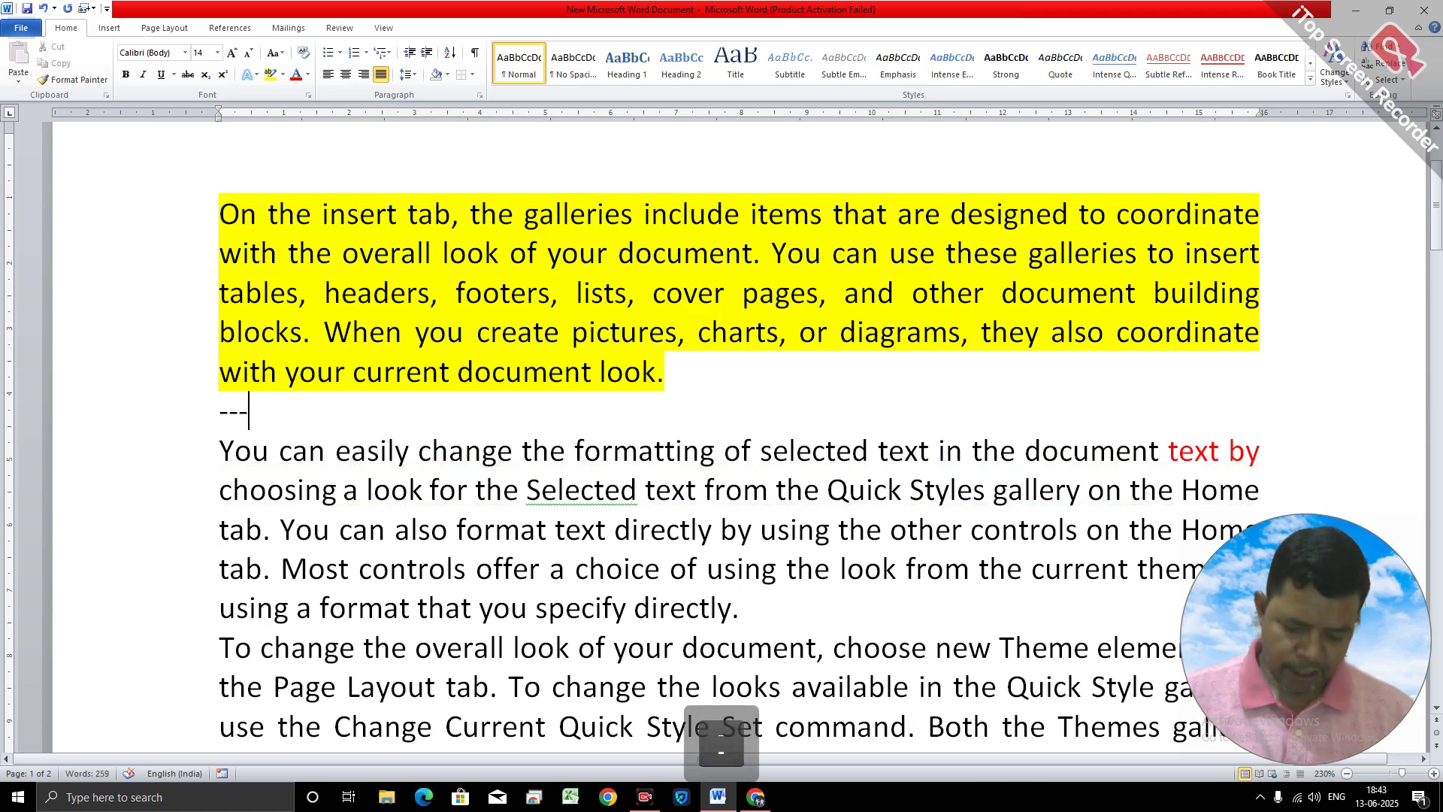
pyautogui.press('Return')
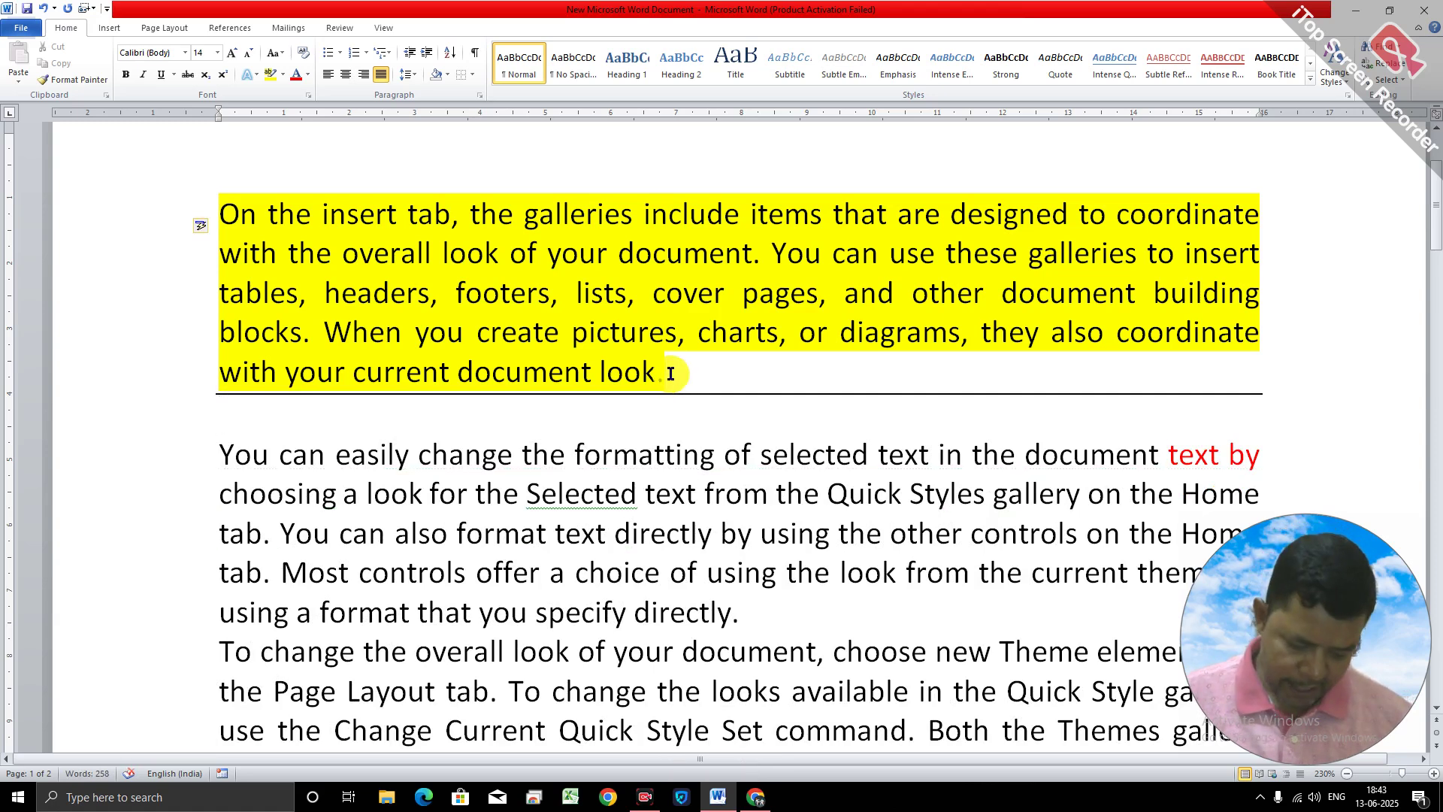
# Remove the line below the highlighted first paragraph with No Border and add a new blank line there.
pyautogui.press('h')
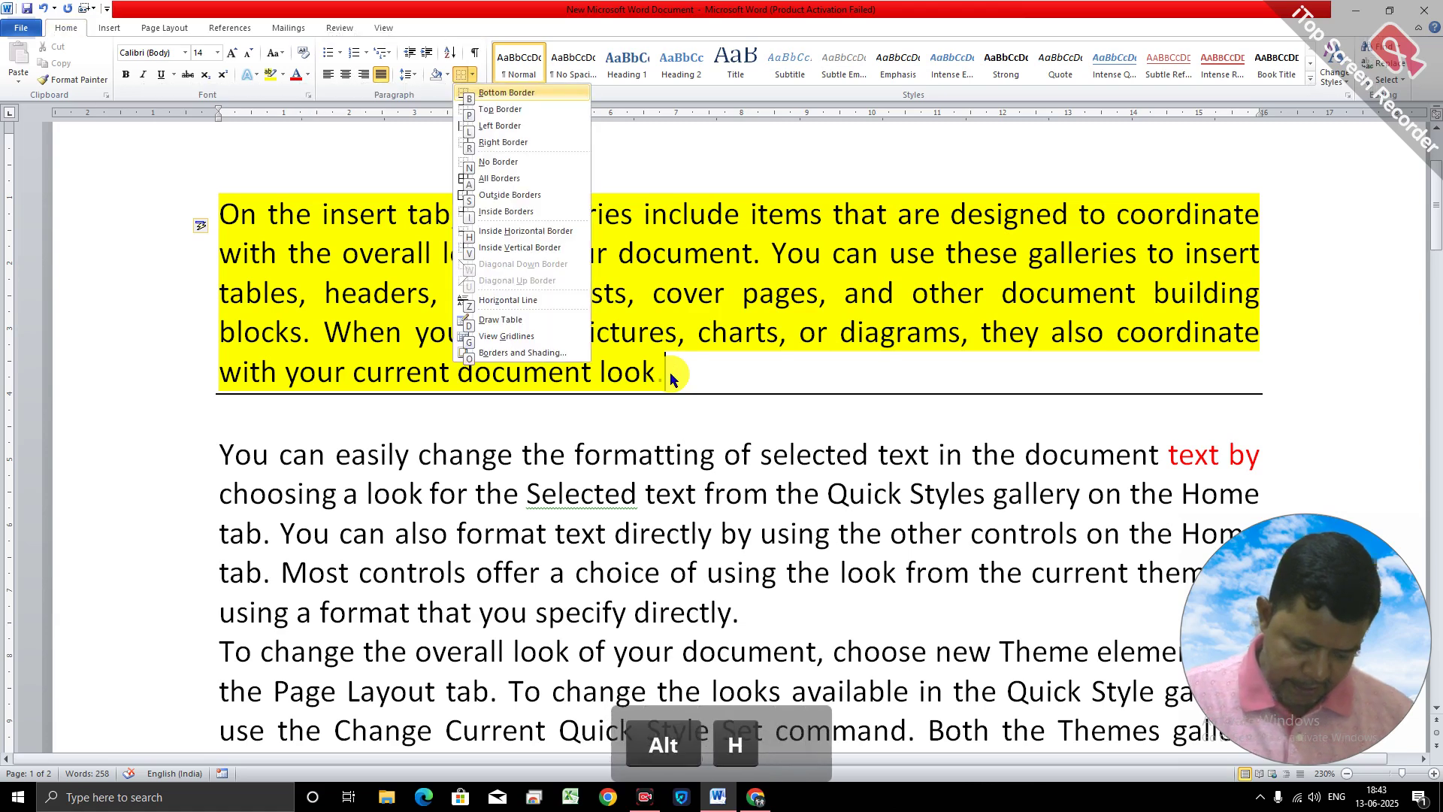
pyautogui.press('b')
pyautogui.press('n')
pyautogui.press('Return')
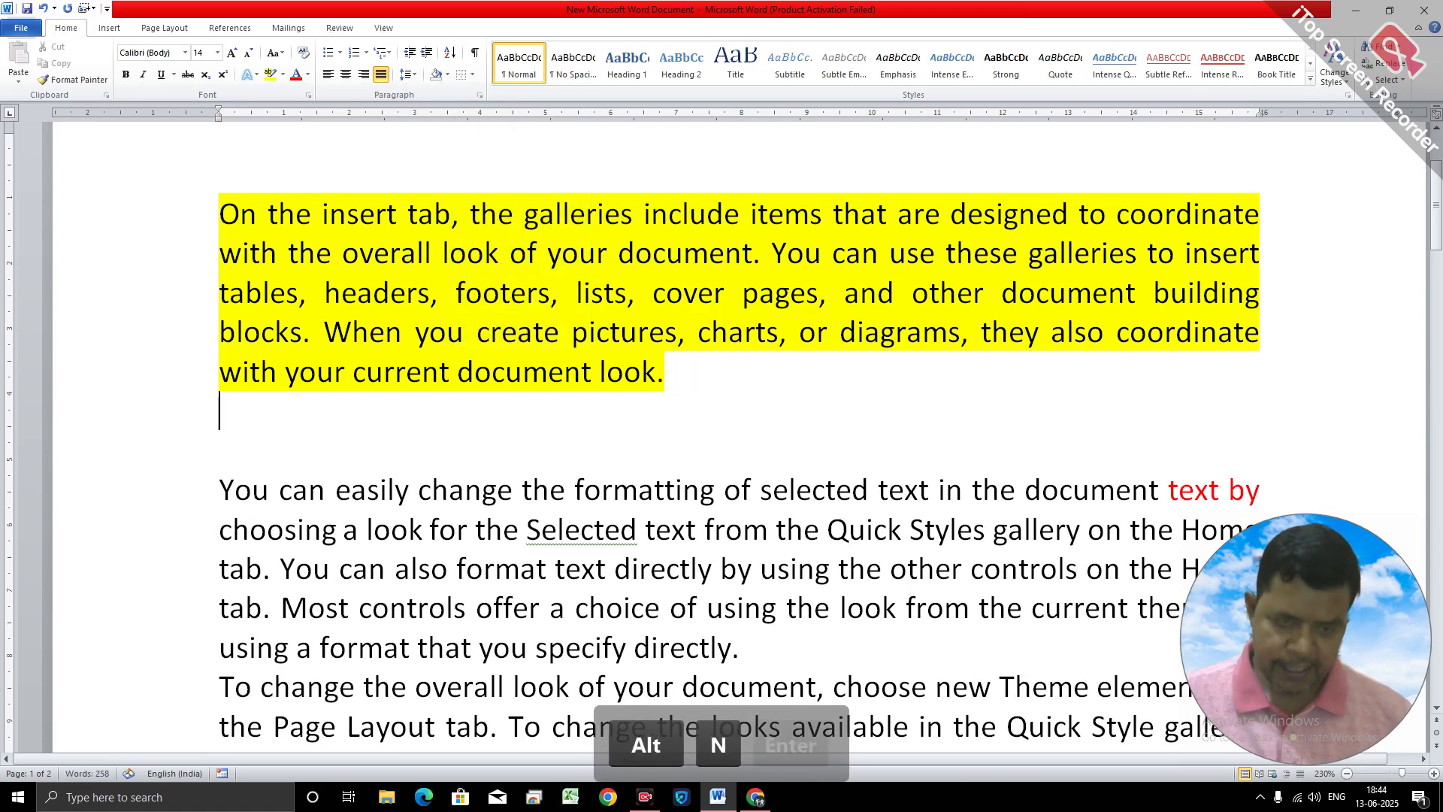
# Insert a single full-width line on the blank line below the highlighted paragraph by entering three hyphens (---).
pyautogui.write('---')
pyautogui.press('Return')
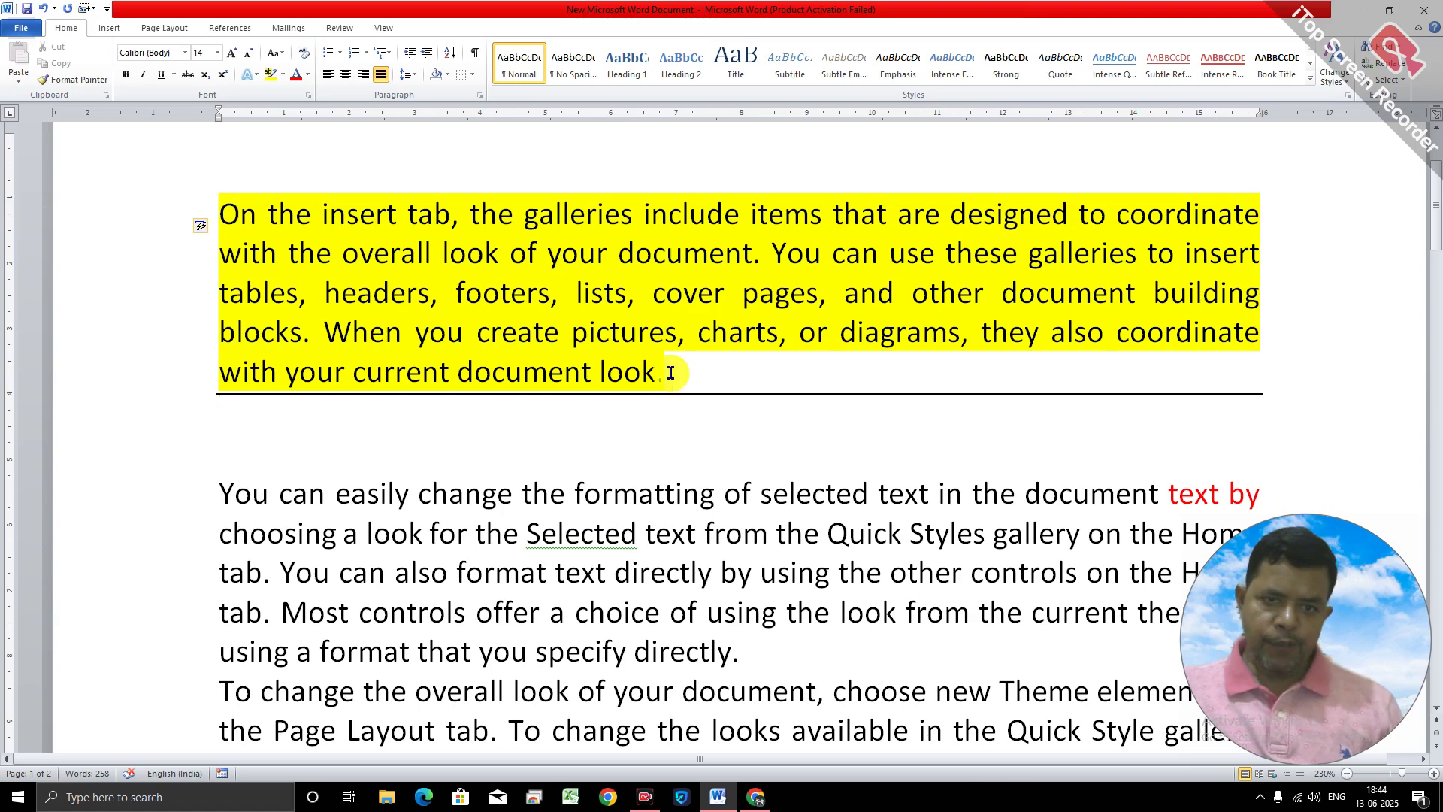
# Insert a double line below the paragraph ending "specify directly." by entering === on a new line.
pyautogui.scroll(1, 1435, 259)
pyautogui.moveTo(1435, 259); pyautogui.dragTo(1436, 271)
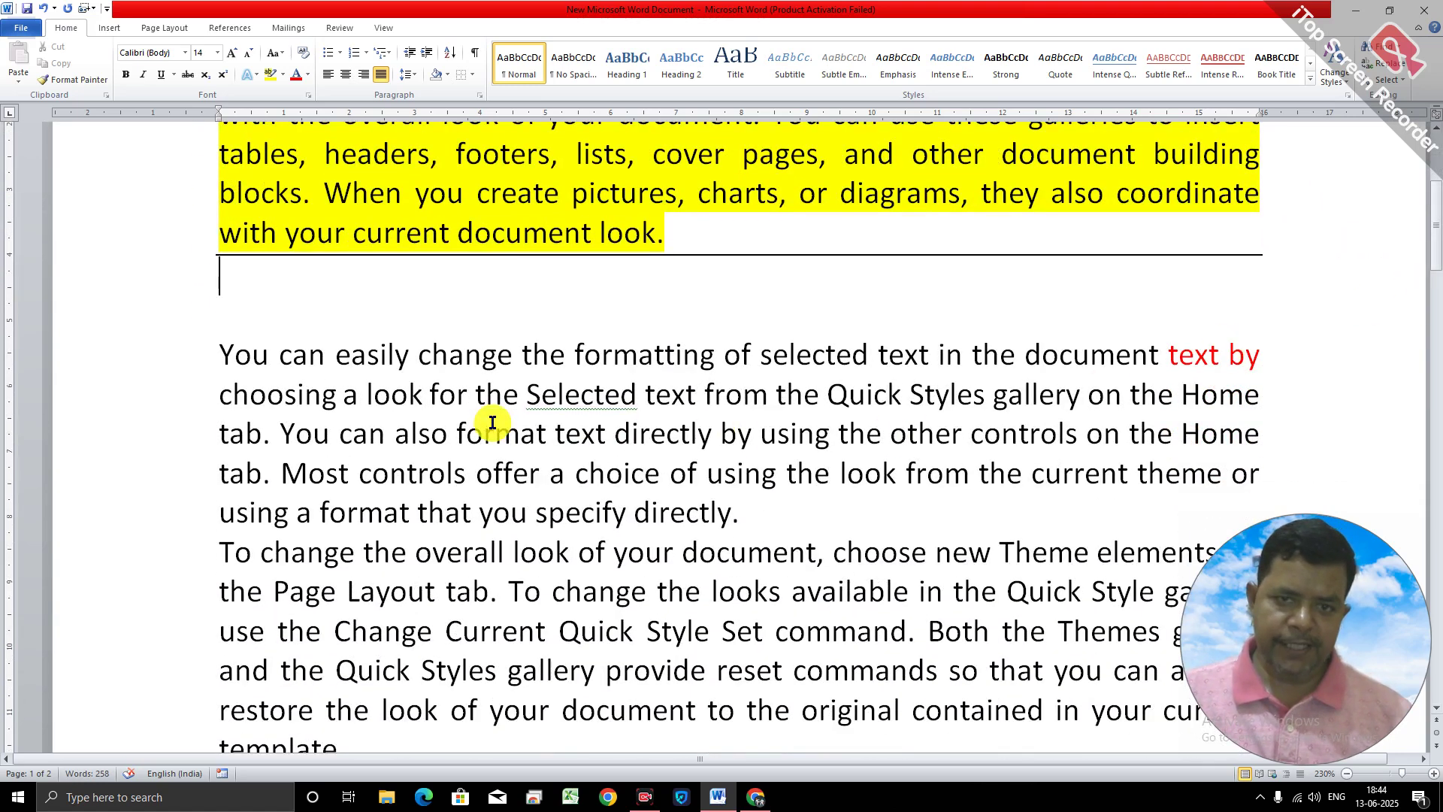
pyautogui.click(745, 514)
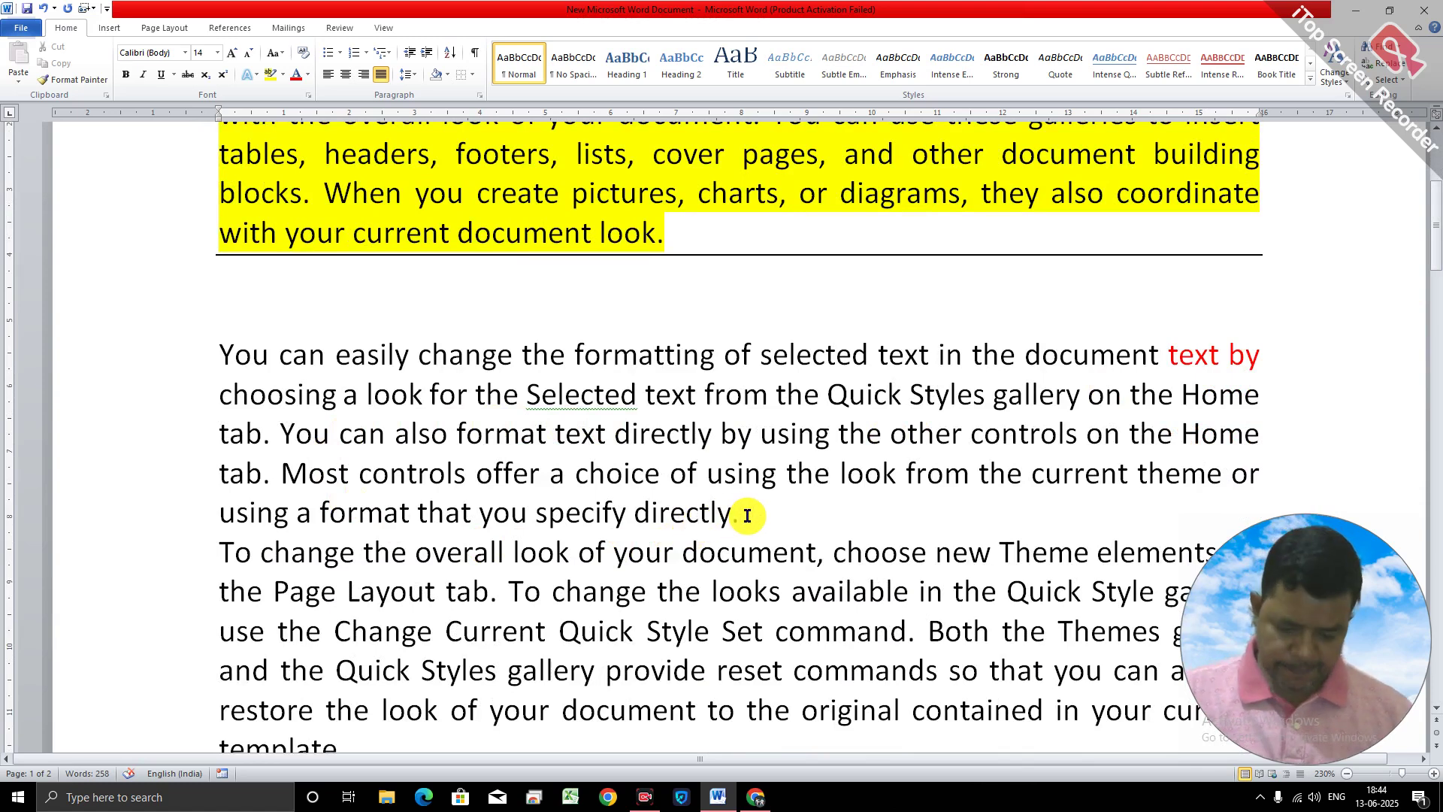
pyautogui.press('Return')
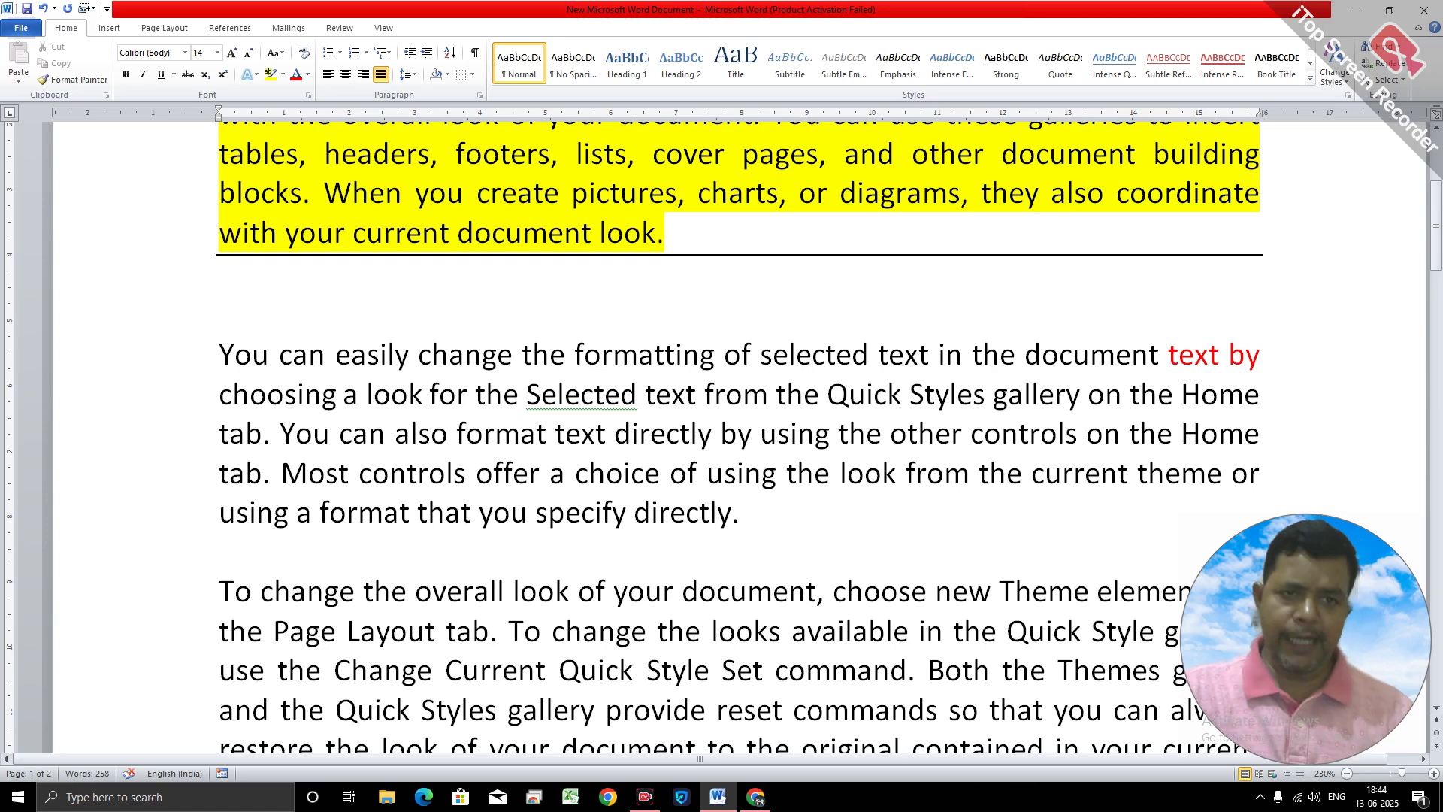
pyautogui.write('+')
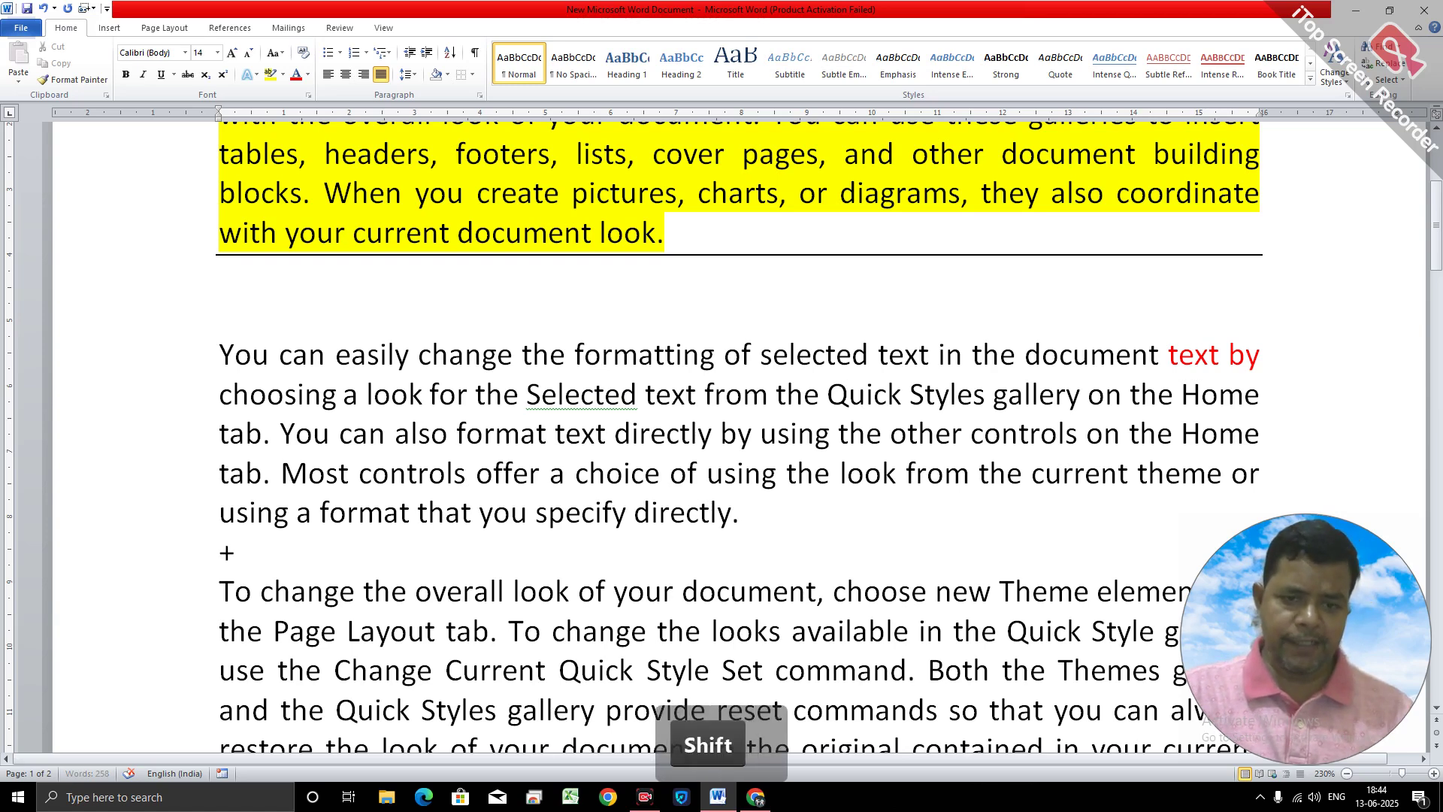
pyautogui.press('BackSpace')
pyautogui.write('===')
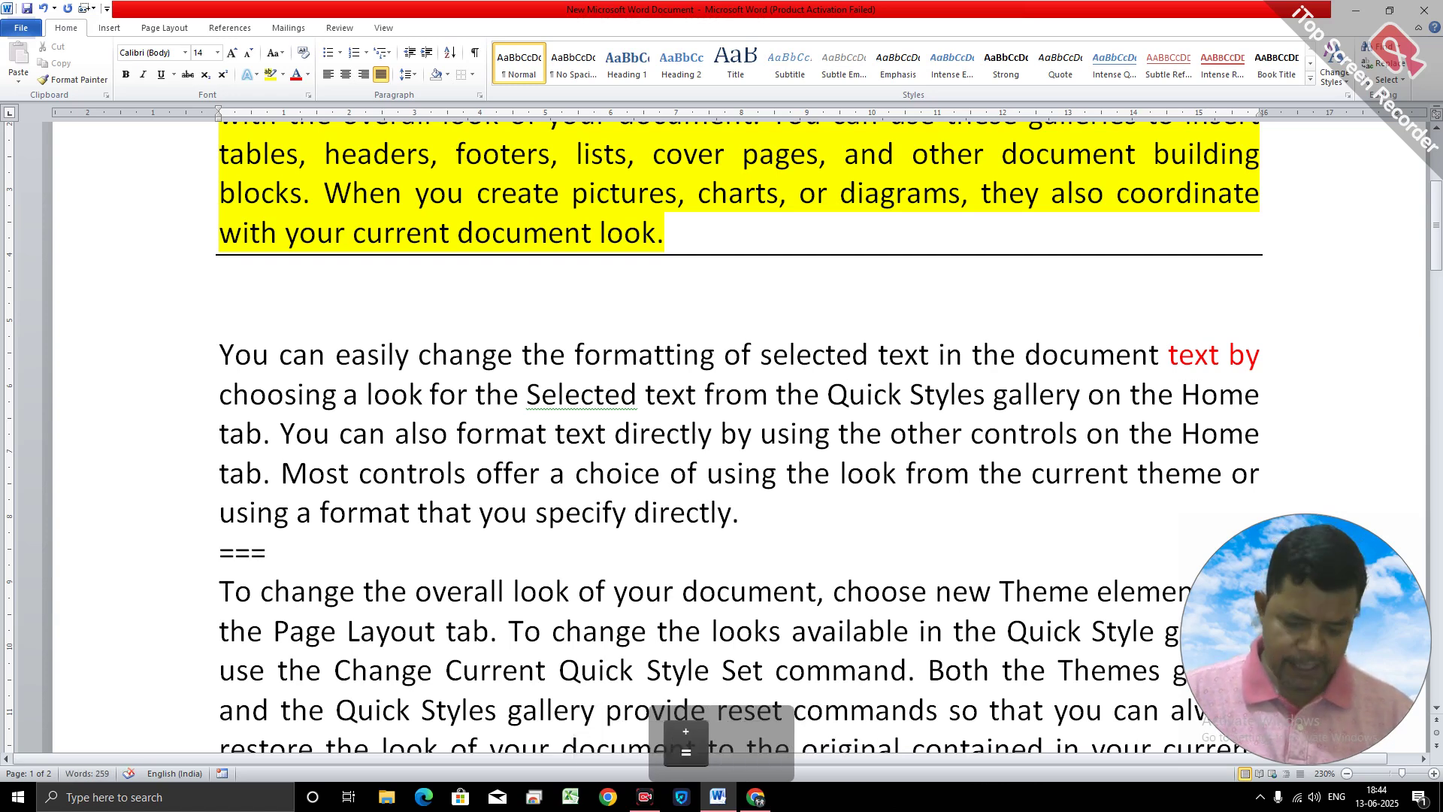
pyautogui.press('Return')
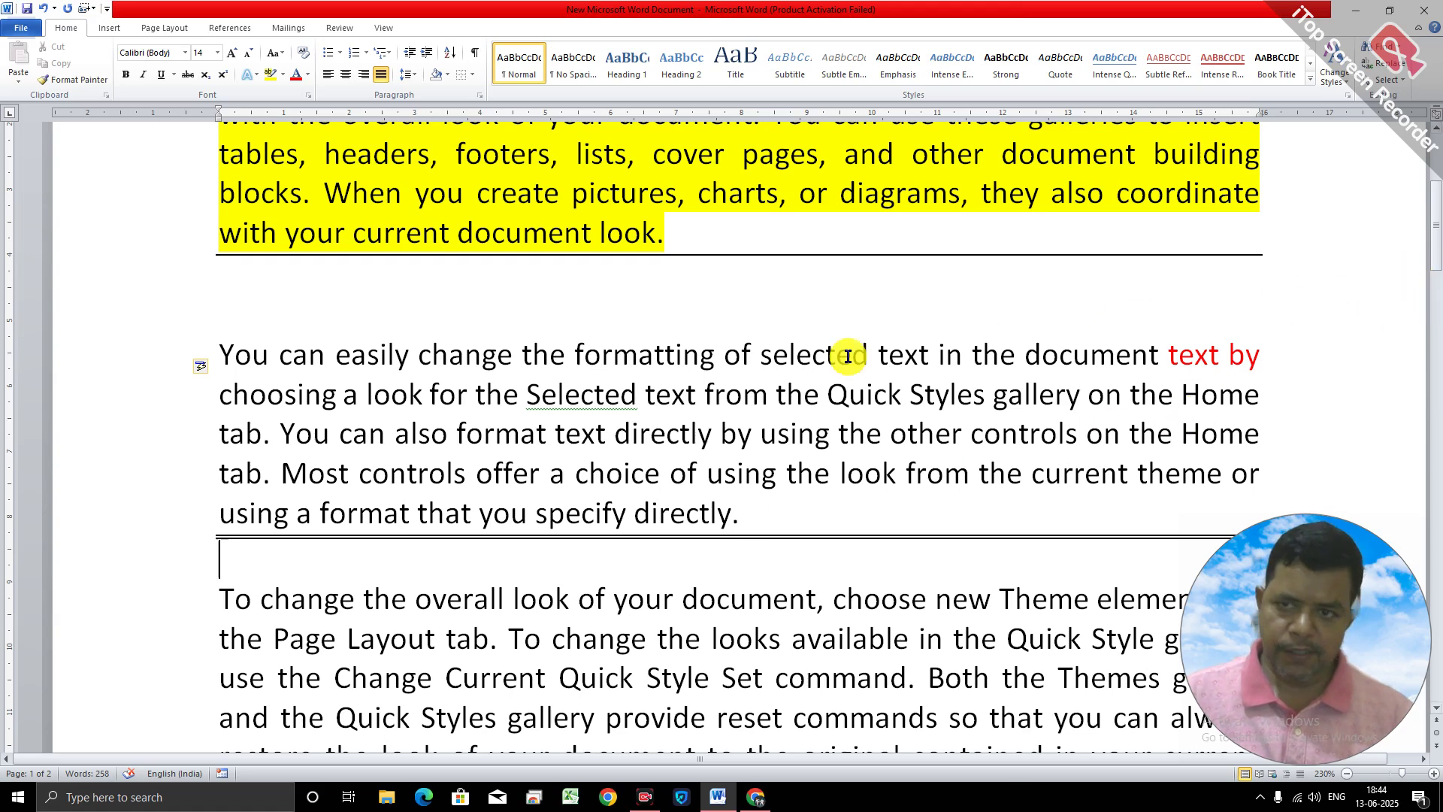
# Remove the extra blank line above the paragraph containing the red words "text by".
pyautogui.click(365, 330)
pyautogui.press('Delete')
pyautogui.press('BackSpace')
# Insert a thick triple line below the paragraph ending "current template." by entering ### on a new line.
pyautogui.moveTo(1436, 199); pyautogui.dragTo(1433, 230)
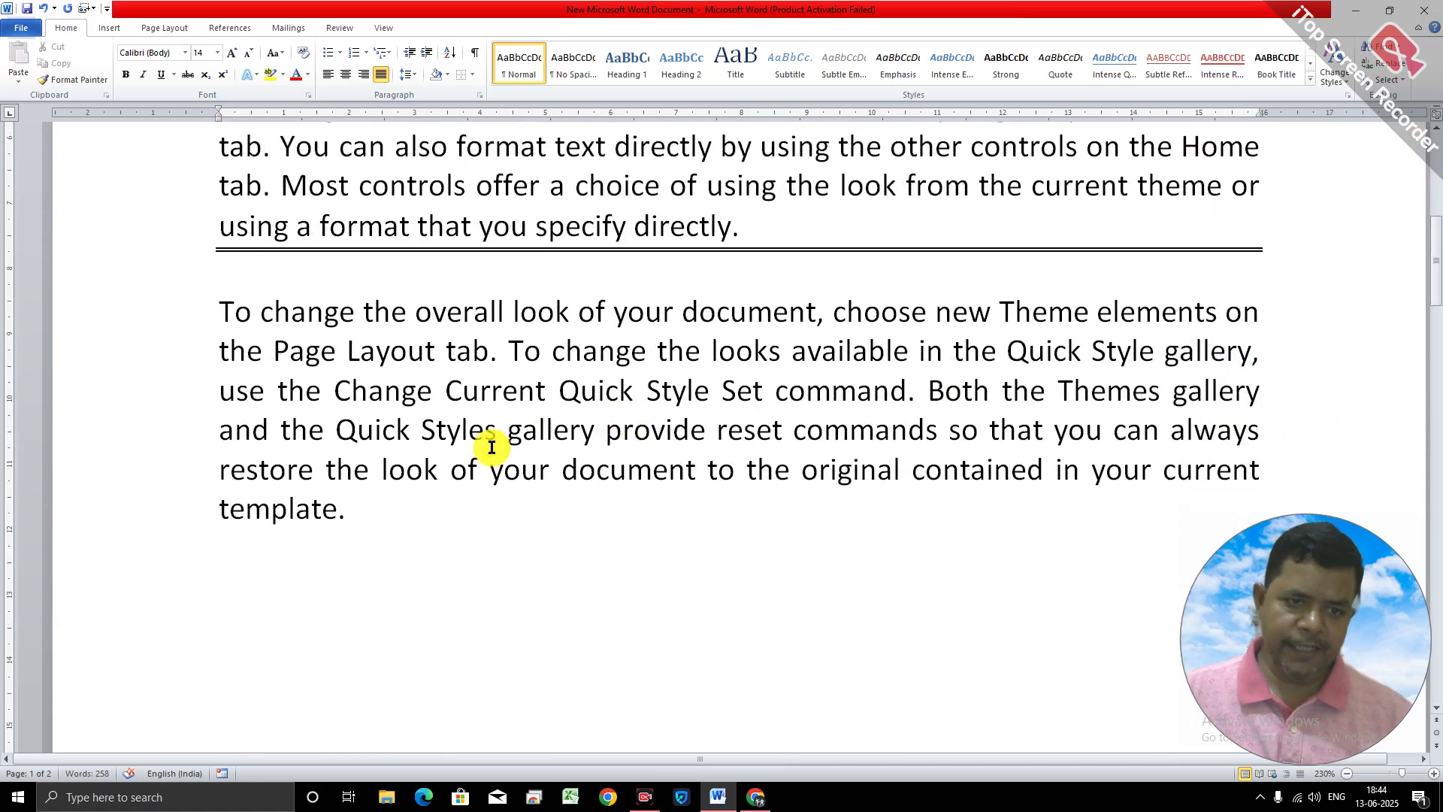
pyautogui.click(361, 505)
pyautogui.press('Delete')
pyautogui.press('Return')
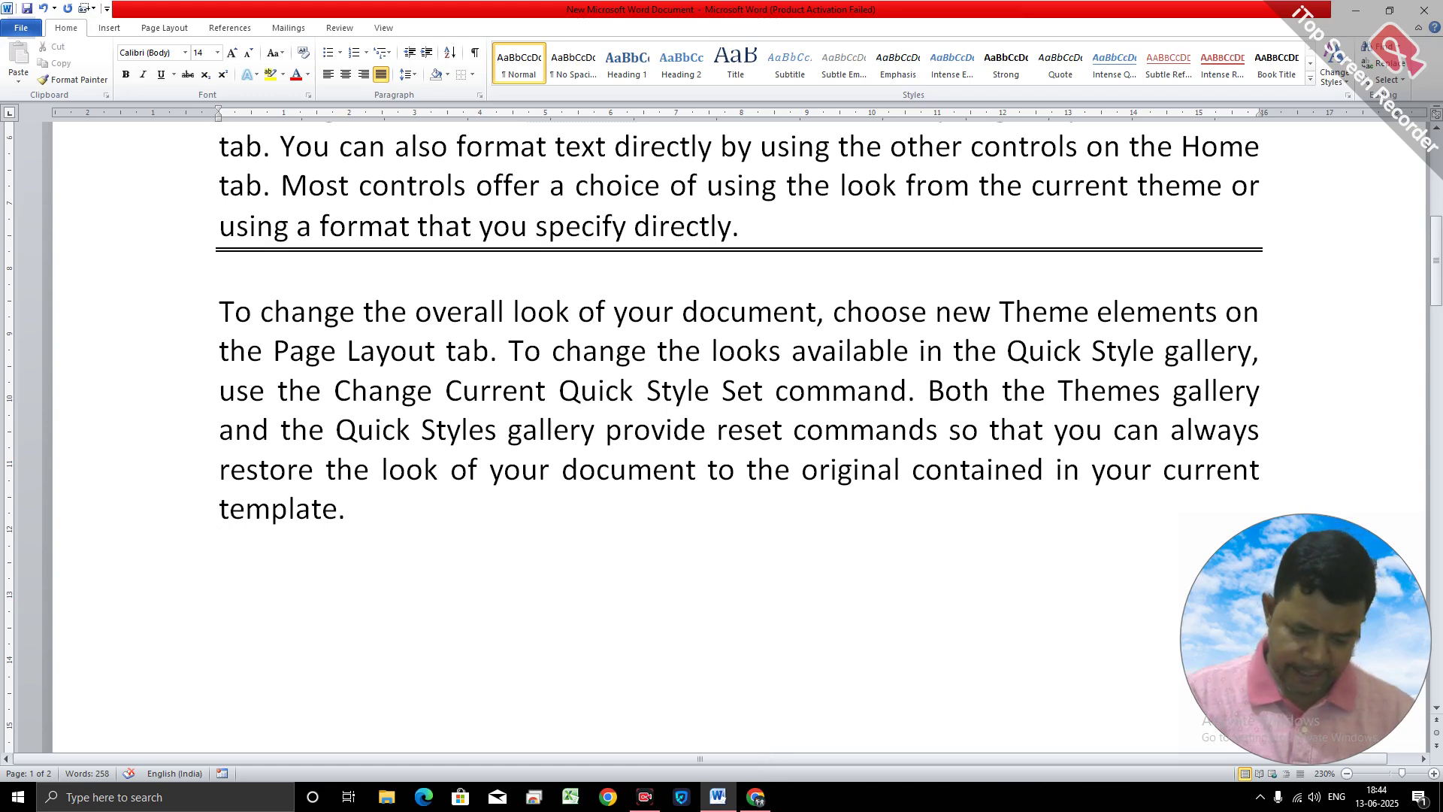
pyautogui.write('###')
pyautogui.press('Return')
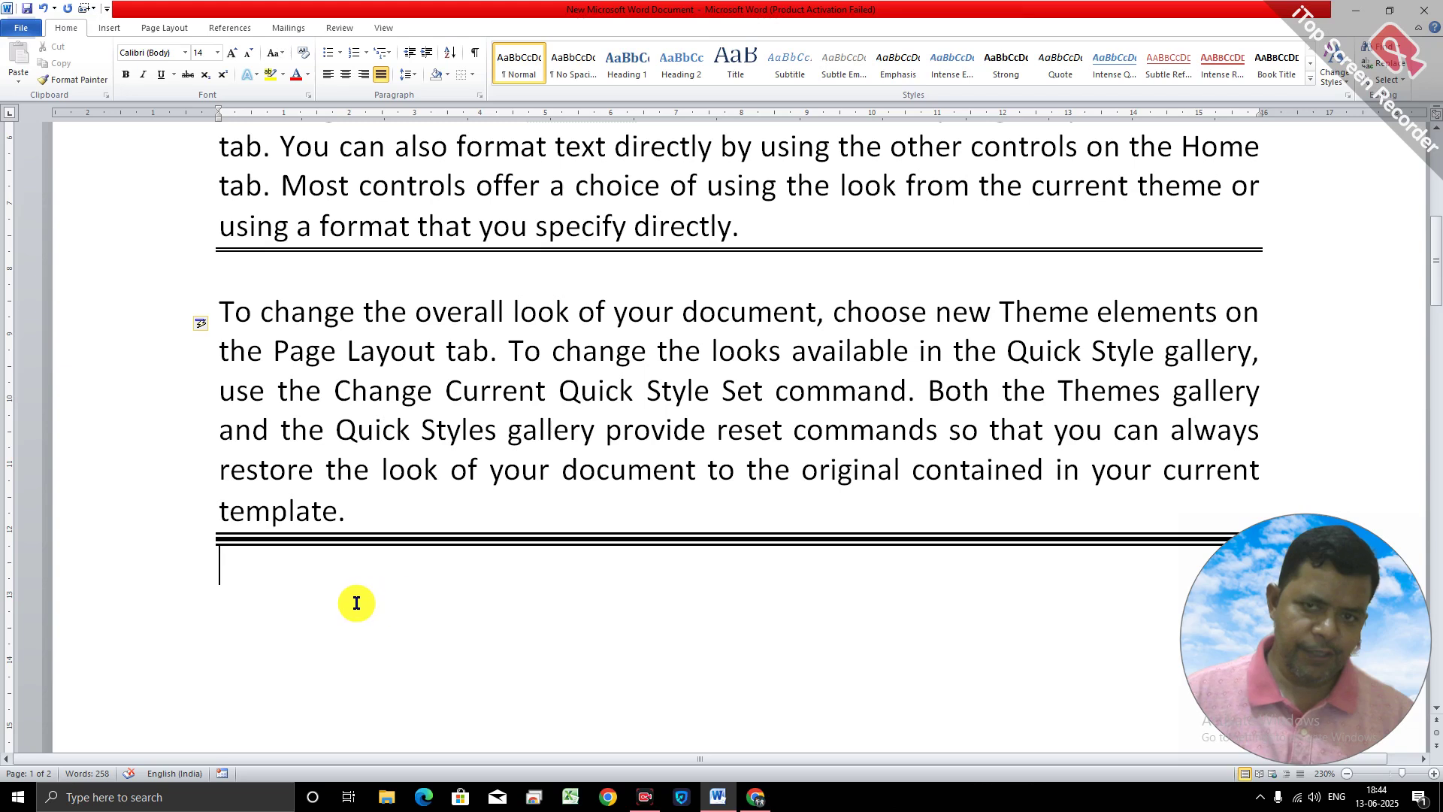
# Generate sample paragraphs with =rand() on a new line below the thick triple line.
pyautogui.press('Return')
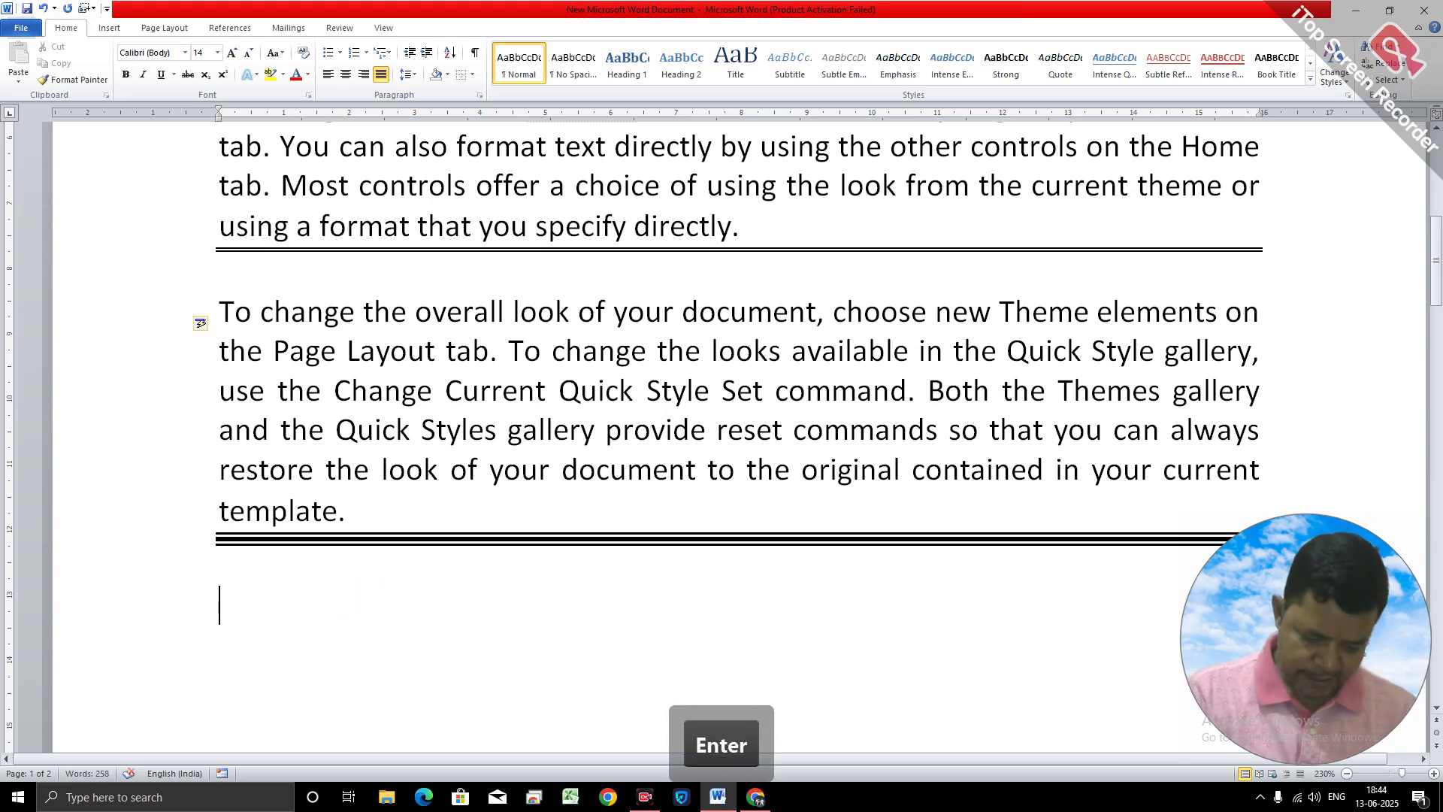
pyautogui.write('=')
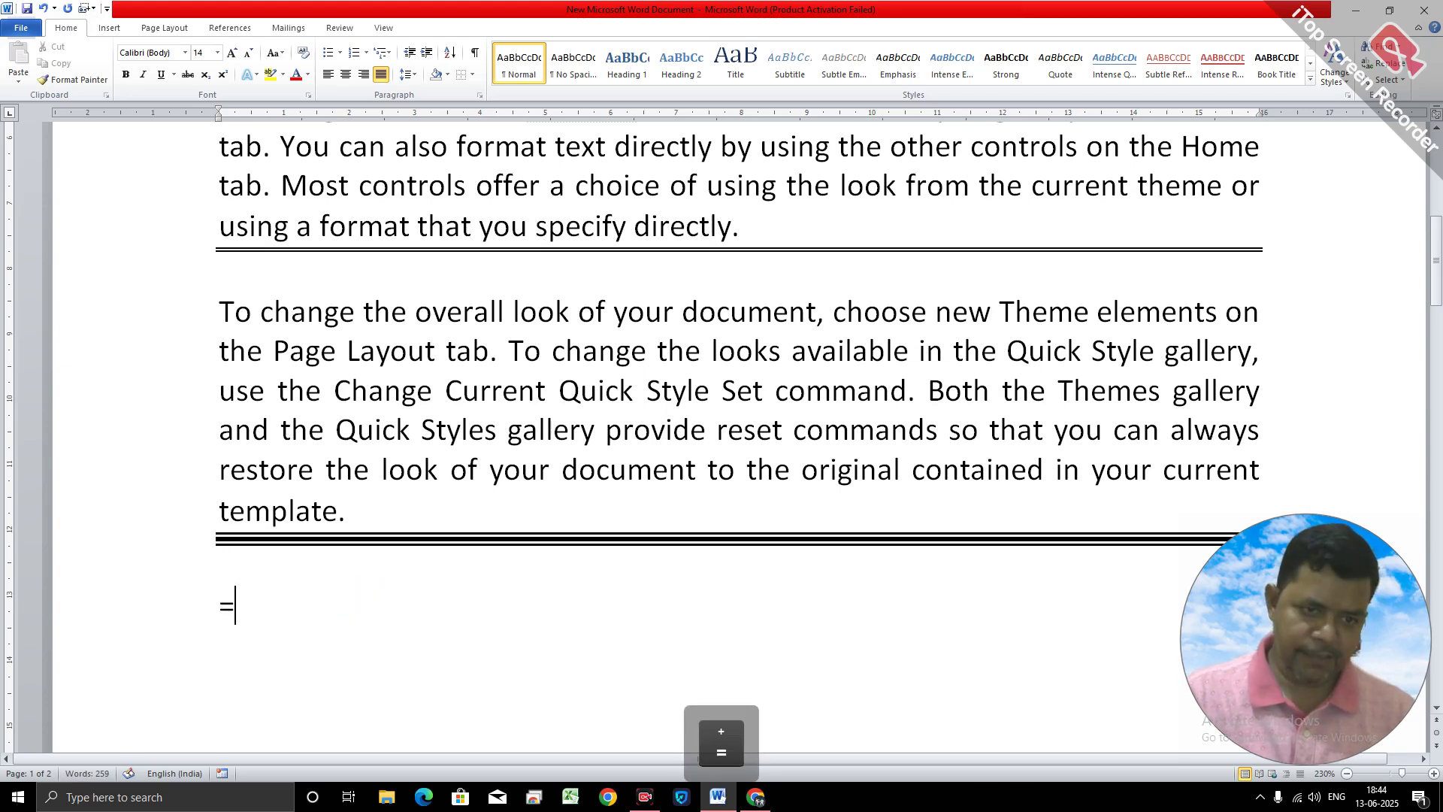
pyautogui.write('rand(')
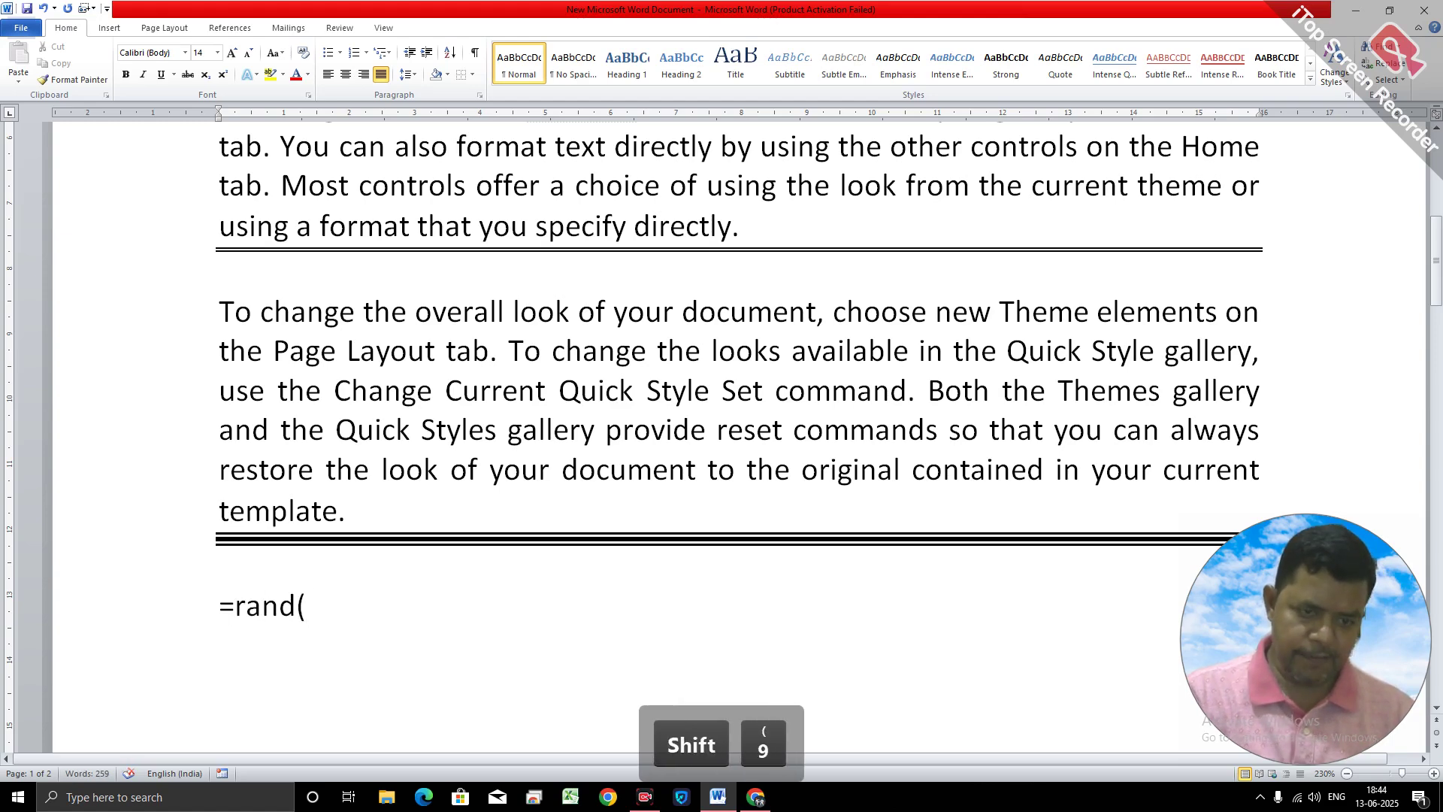
pyautogui.write(')')
pyautogui.press('Return')
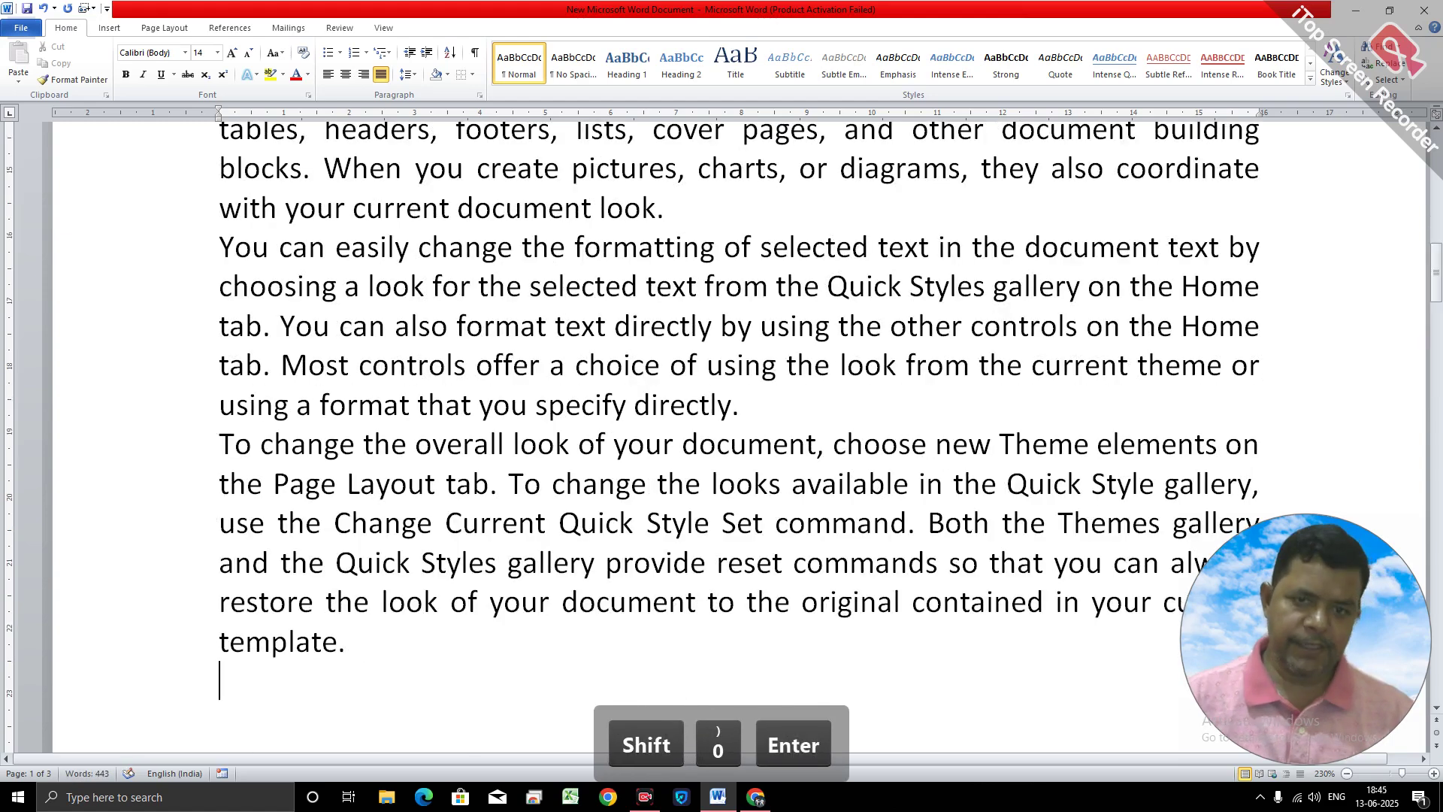
# Place the cursor at the end of the first generated paragraph, after "current document look.".
pyautogui.moveTo(1432, 289); pyautogui.dragTo(1432, 264)
pyautogui.click(696, 525)
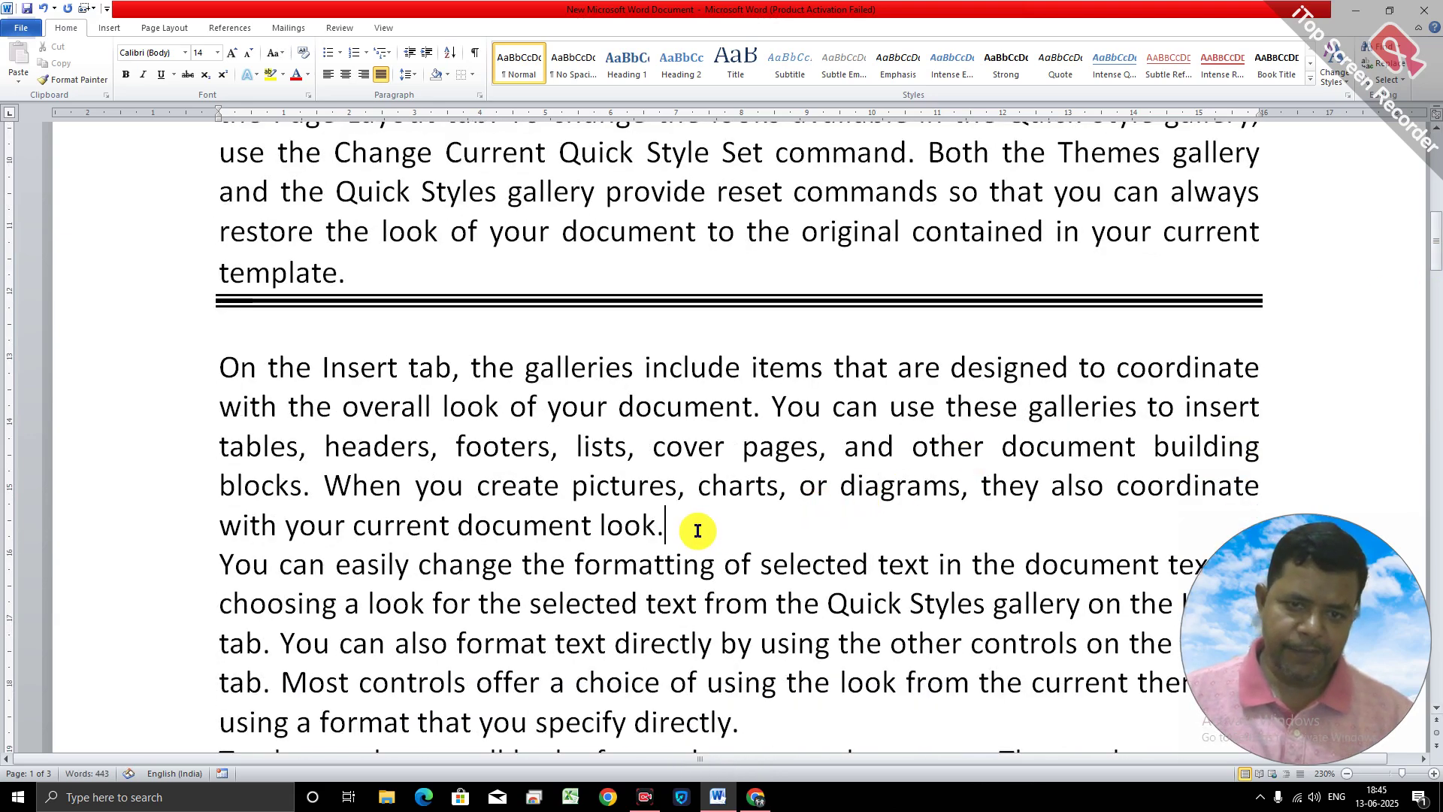
pyautogui.press('Return')
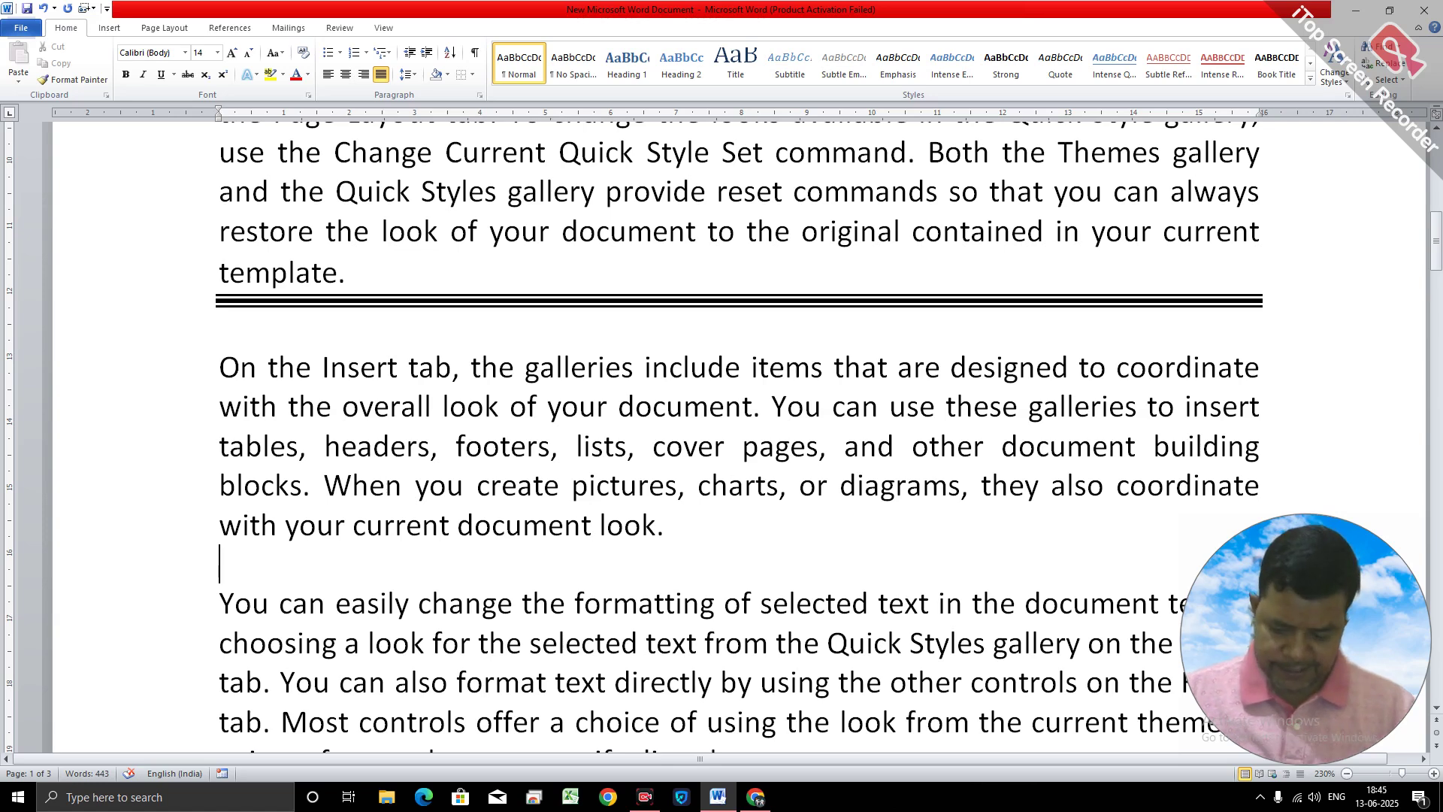
pyautogui.write('.....')
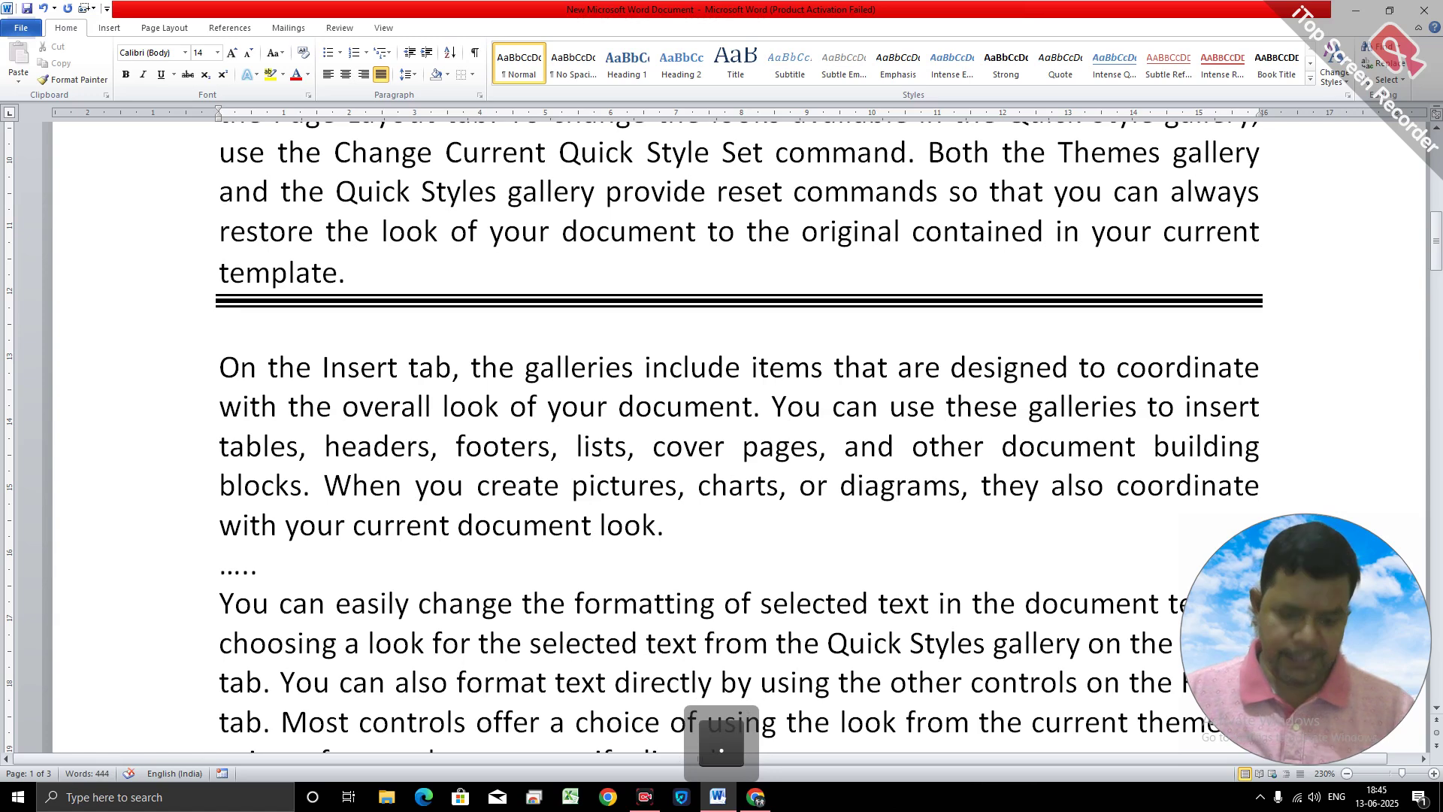
pyautogui.press('BackSpace')
pyautogui.press('BackSpace')
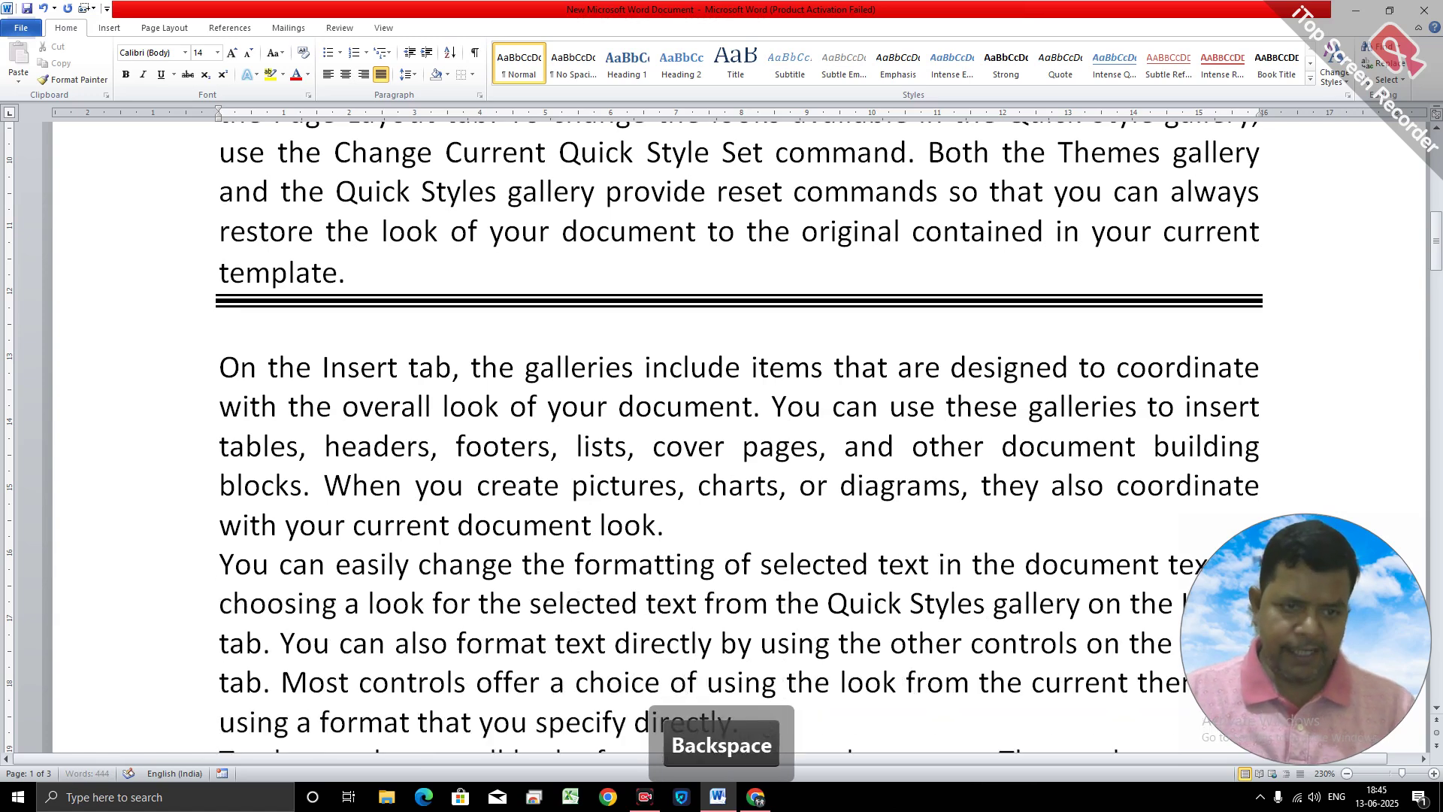
# Insert a dotted line below the first generated paragraph by entering *** on a new line.
pyautogui.press('Return')
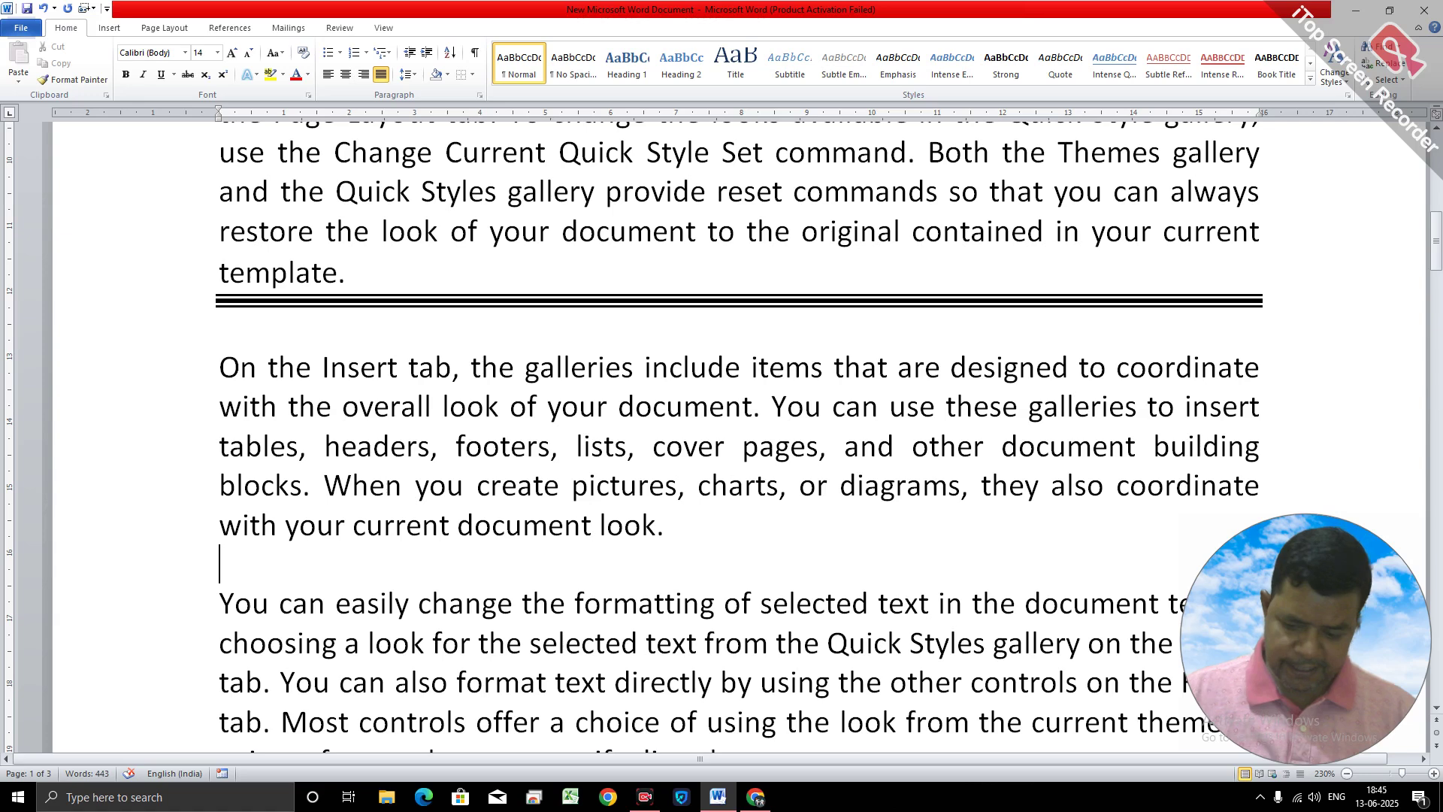
pyautogui.write('***')
pyautogui.press('Return')
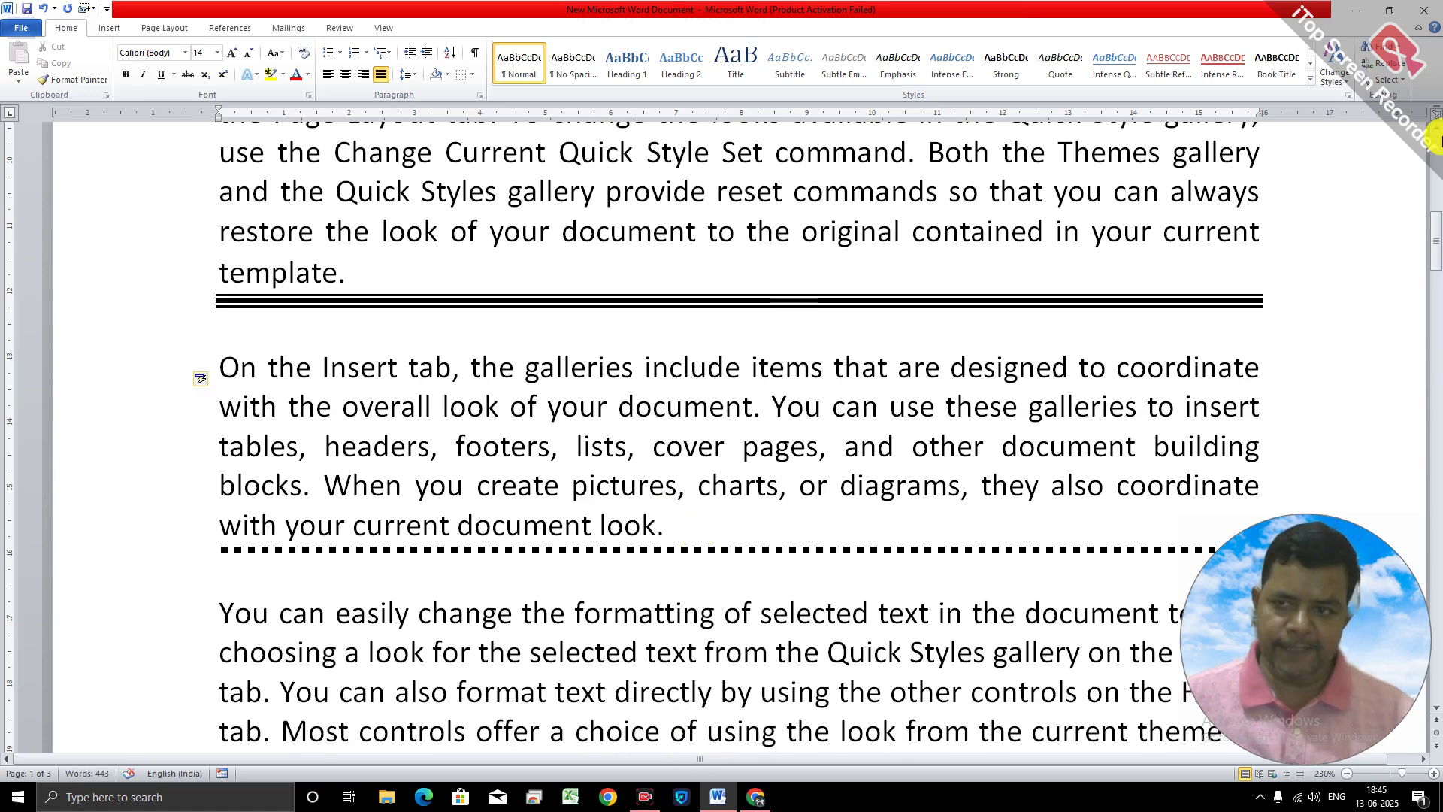
# Insert a wavy line below the second generated paragraph by entering ~~~ on a new line.
pyautogui.moveTo(1435, 241); pyautogui.dragTo(1435, 284)
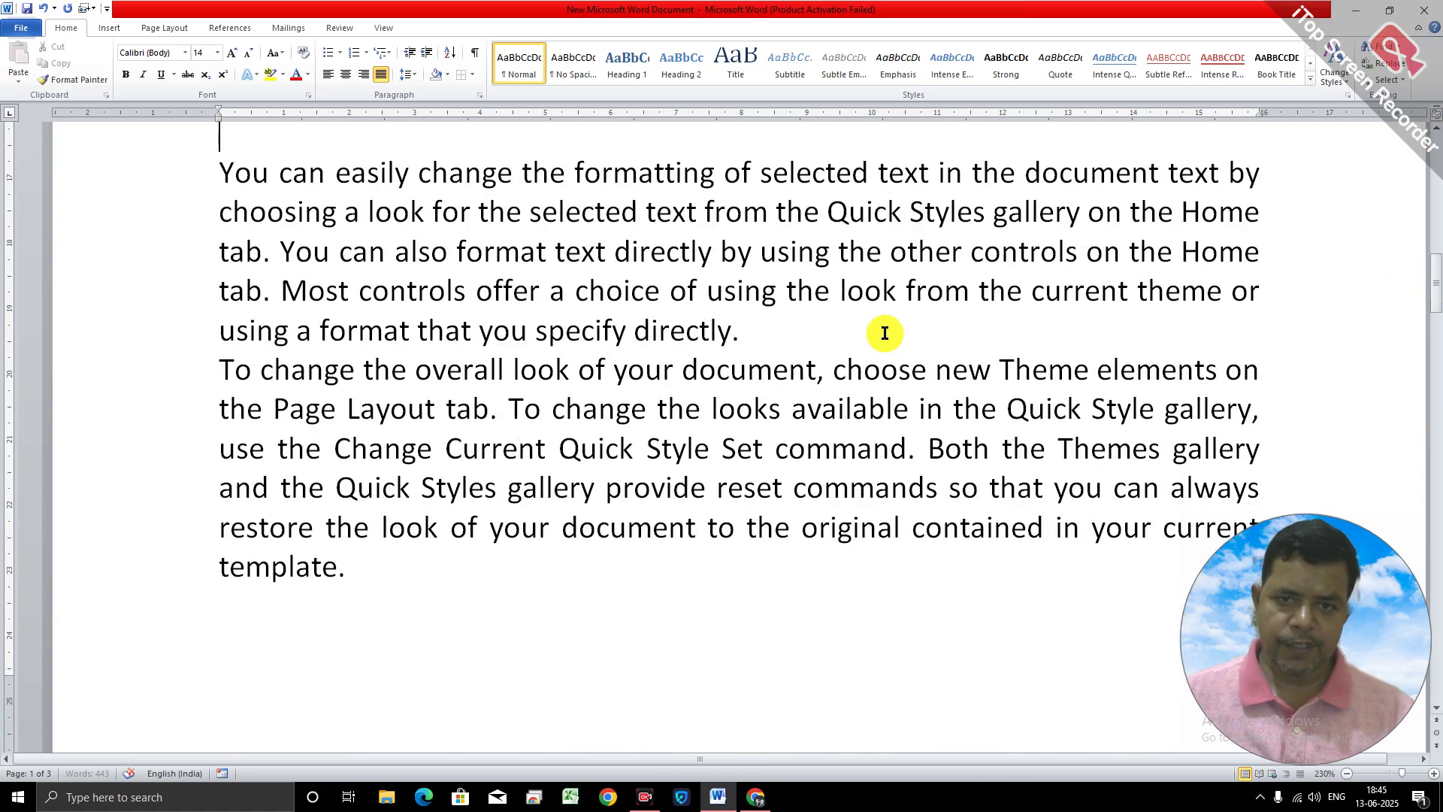
pyautogui.click(748, 335)
pyautogui.press('Return')
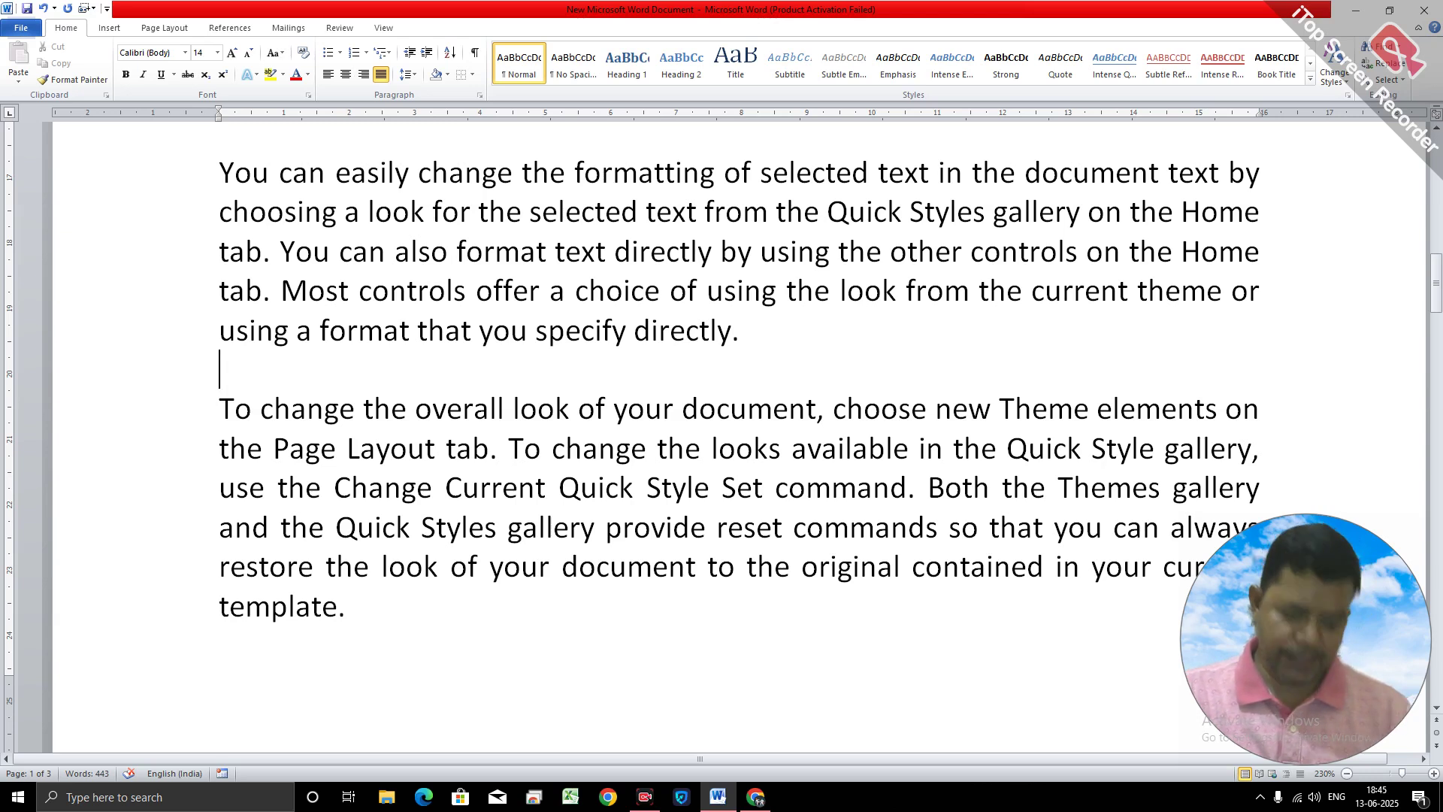
pyautogui.press('shift')
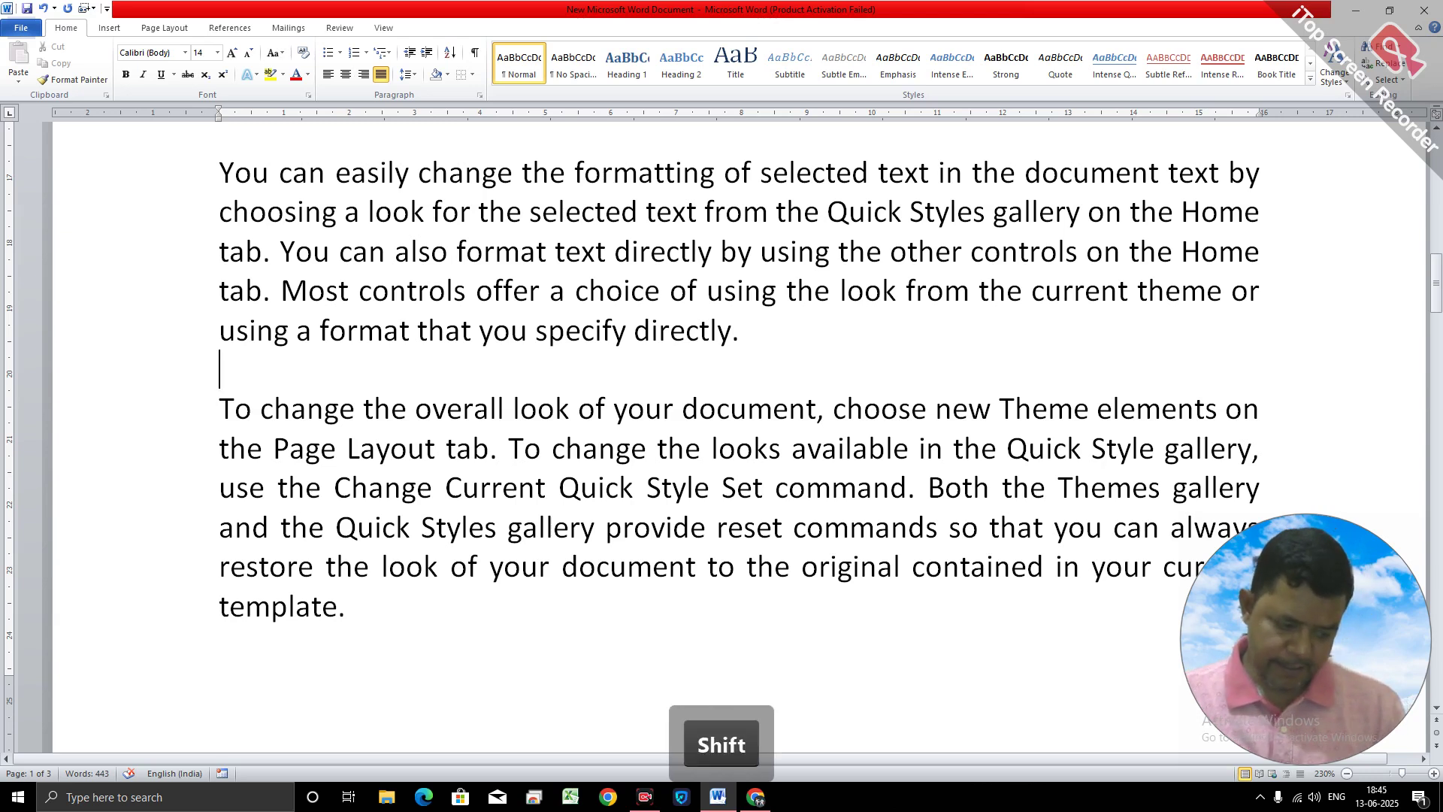
pyautogui.write('~~~')
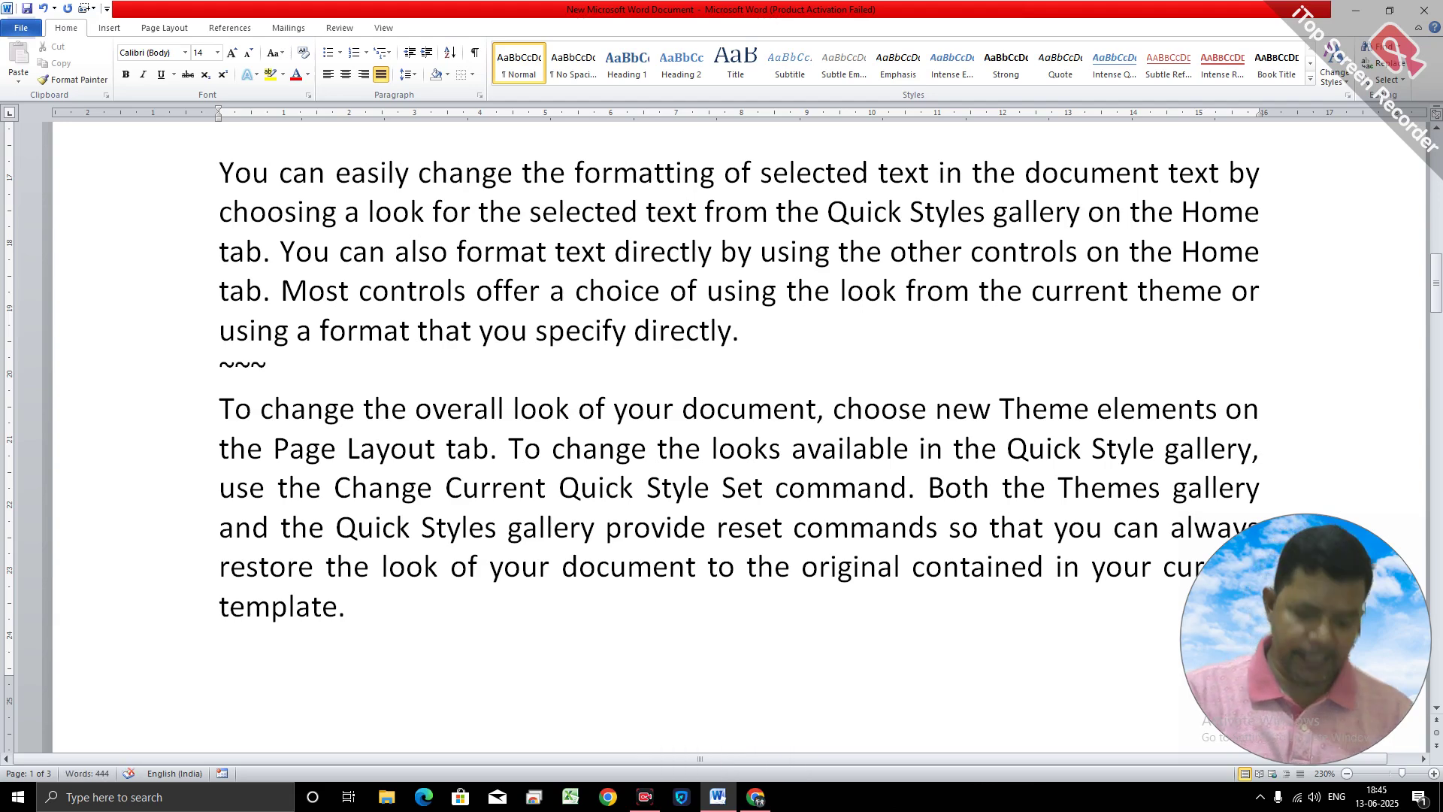
pyautogui.press('Return')
pyautogui.click(794, 351)
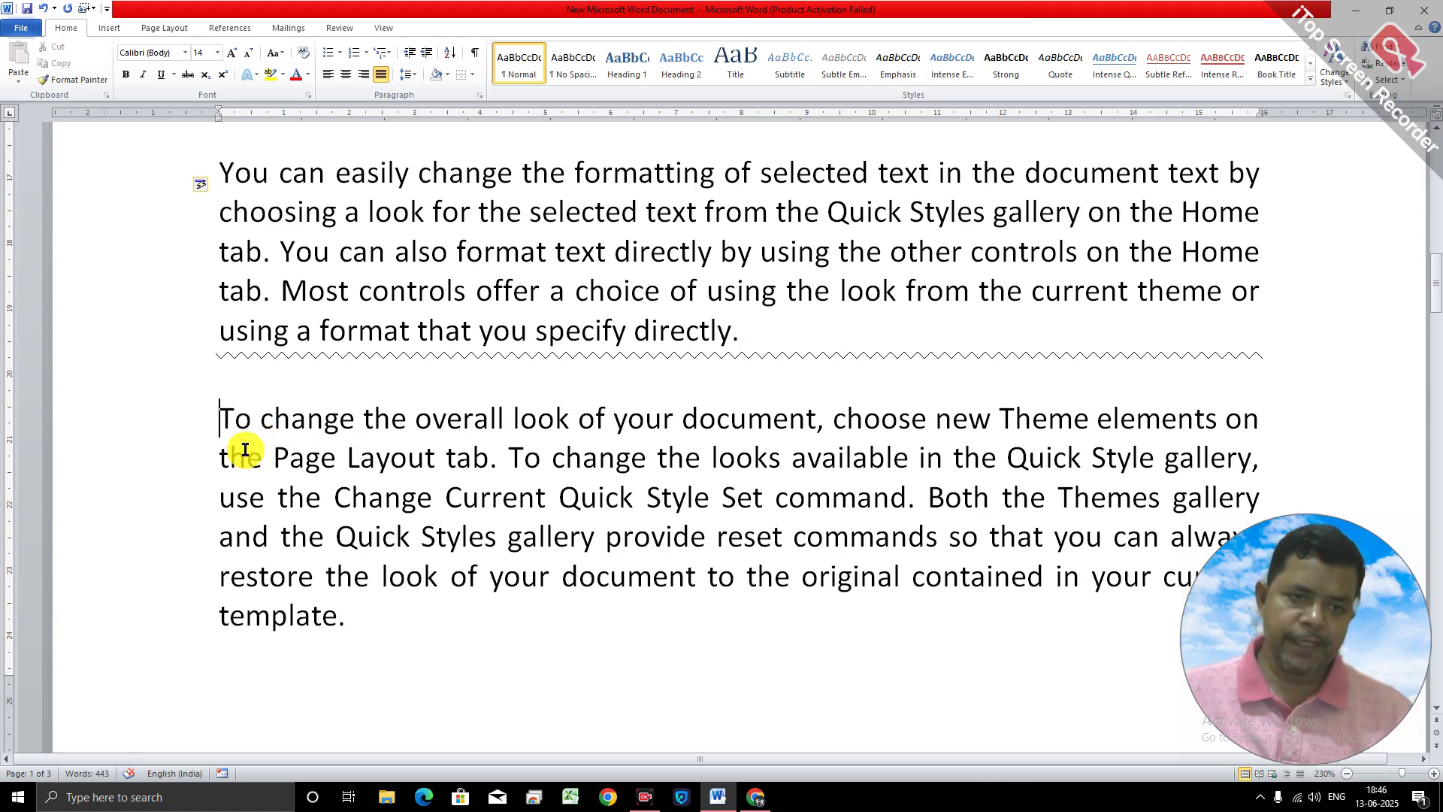
# Select the last generated paragraph and increase its font size step by step to 24.
pyautogui.moveTo(213, 418); pyautogui.dragTo(351, 603)
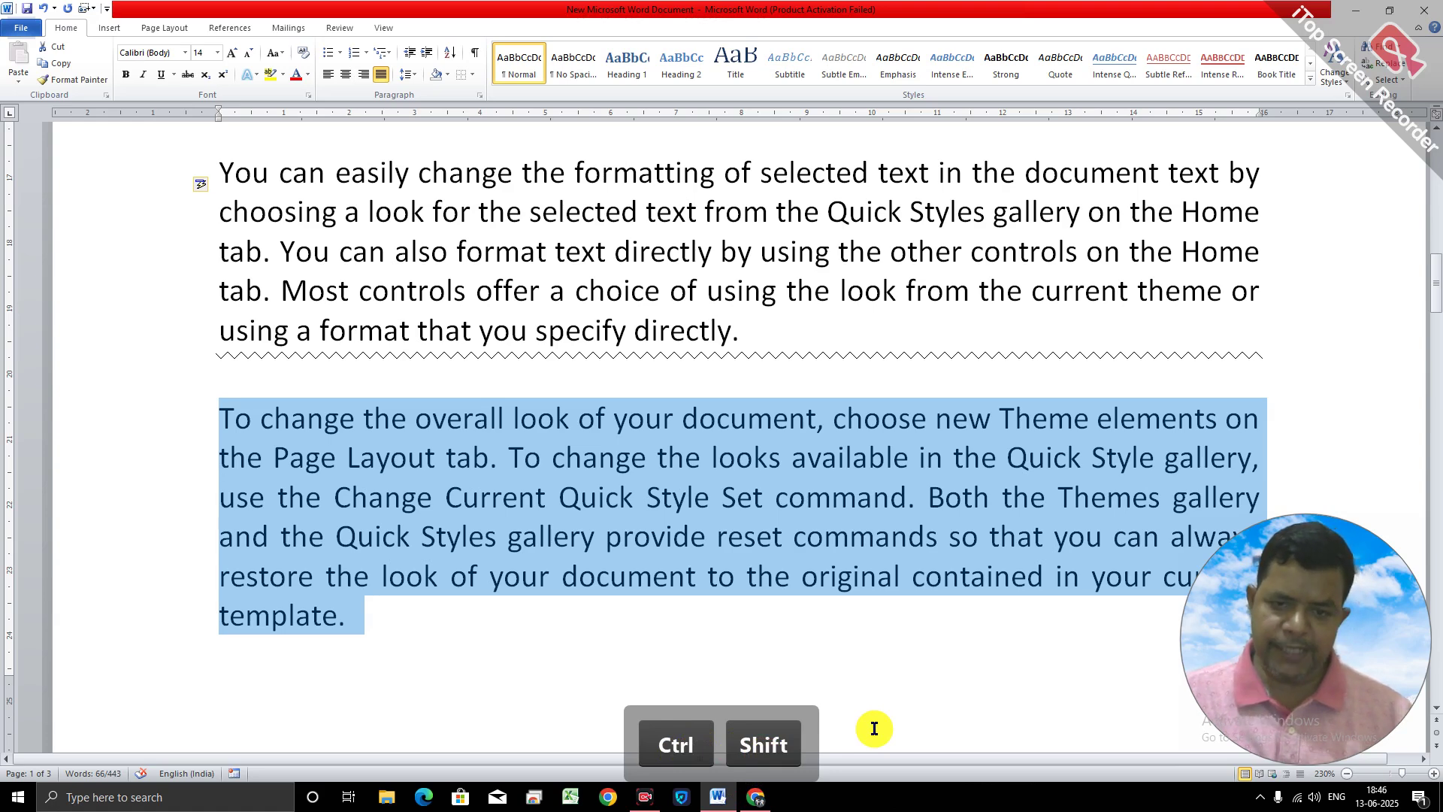
pyautogui.hotkey('ctrl', 'shift', '.')
pyautogui.hotkey('ctrl', 'shift', '.')
pyautogui.hotkey('ctrl', 'shift', '.')
pyautogui.hotkey('ctrl', 'shift', '.')
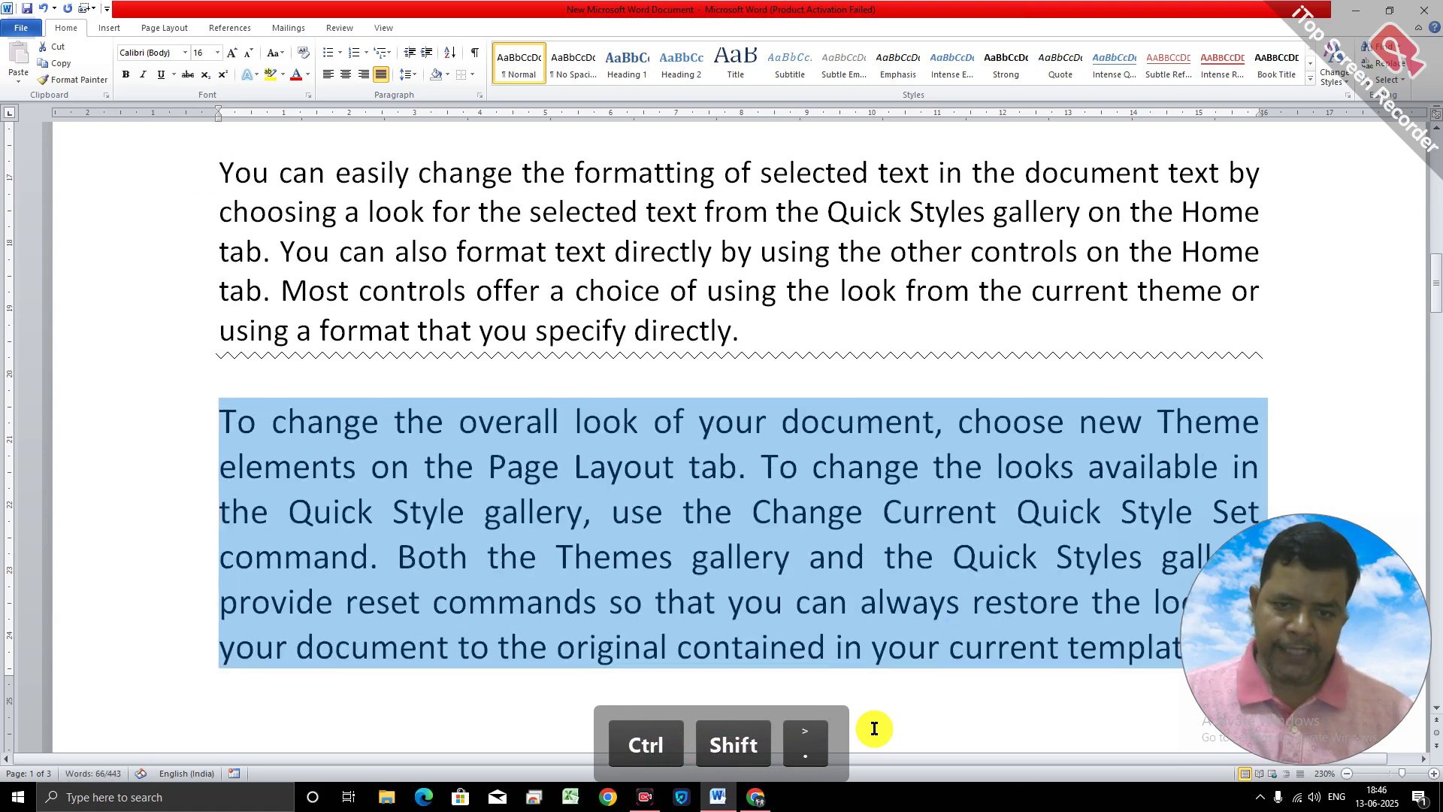
pyautogui.hotkey('ctrl', 'shift', '.')
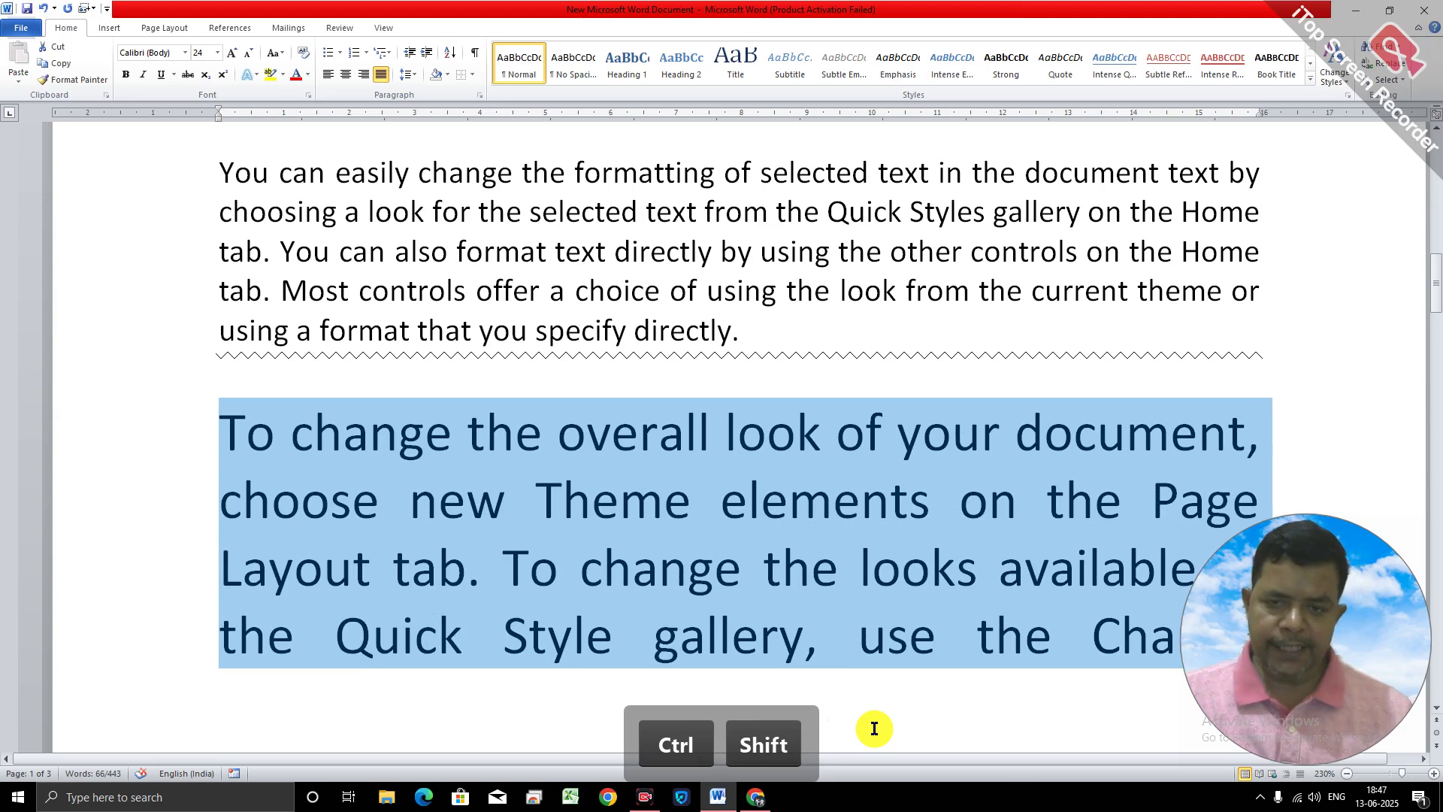
# Decrease the selected paragraph's font size step by step to 8.
pyautogui.hotkey('ctrl', 'shift', ',')
pyautogui.hotkey('ctrl', 'shift', ',')
pyautogui.hotkey('ctrl', 'shift', ',')
pyautogui.hotkey('ctrl', 'shift', ',')
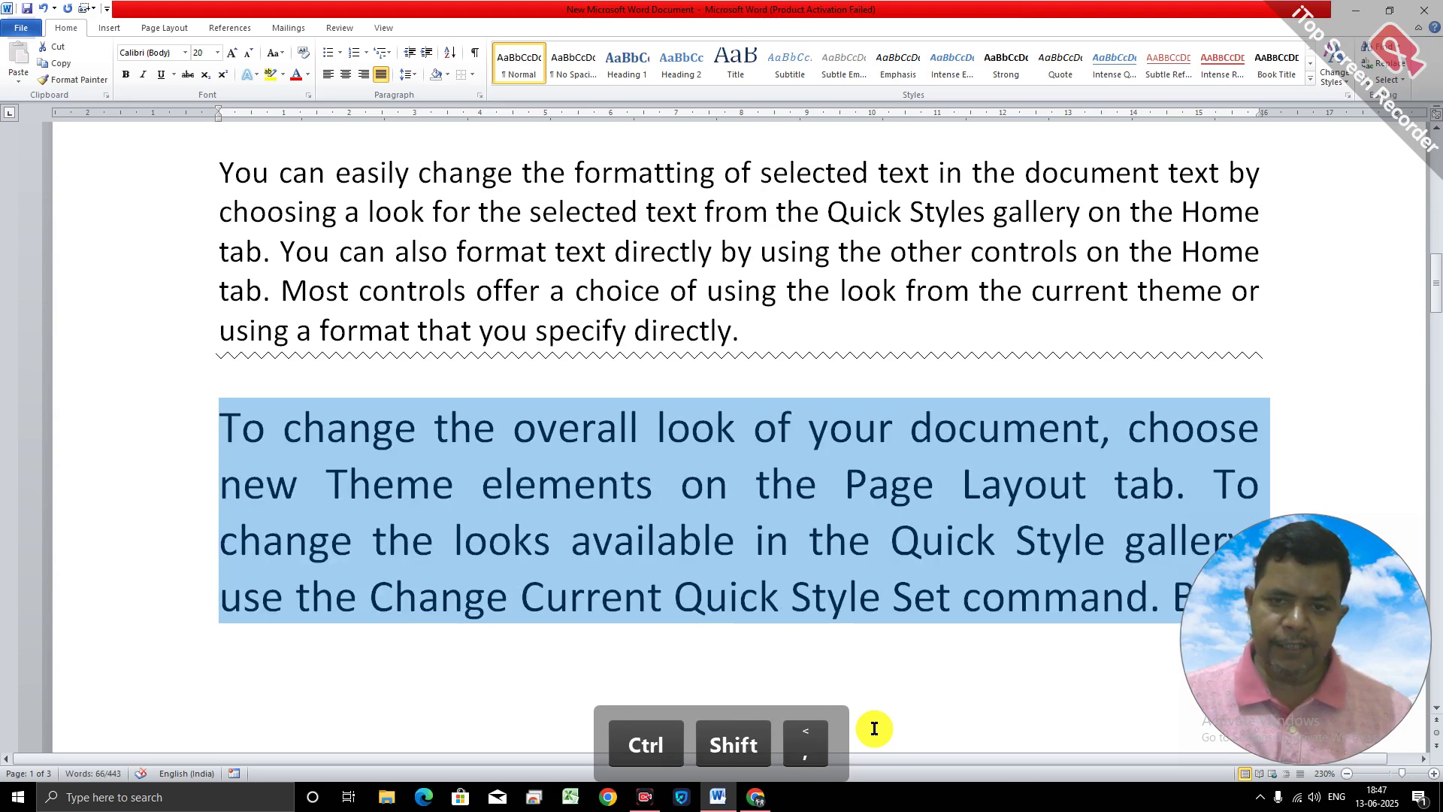
pyautogui.hotkey('ctrl', 'shift', ',')
pyautogui.hotkey('ctrl', 'shift', ',')
pyautogui.hotkey('ctrl', 'shift', ',')
pyautogui.hotkey('ctrl', 'shift', ',')
pyautogui.hotkey('ctrl', 'shift', ',')
pyautogui.hotkey('ctrl', 'shift', ',')
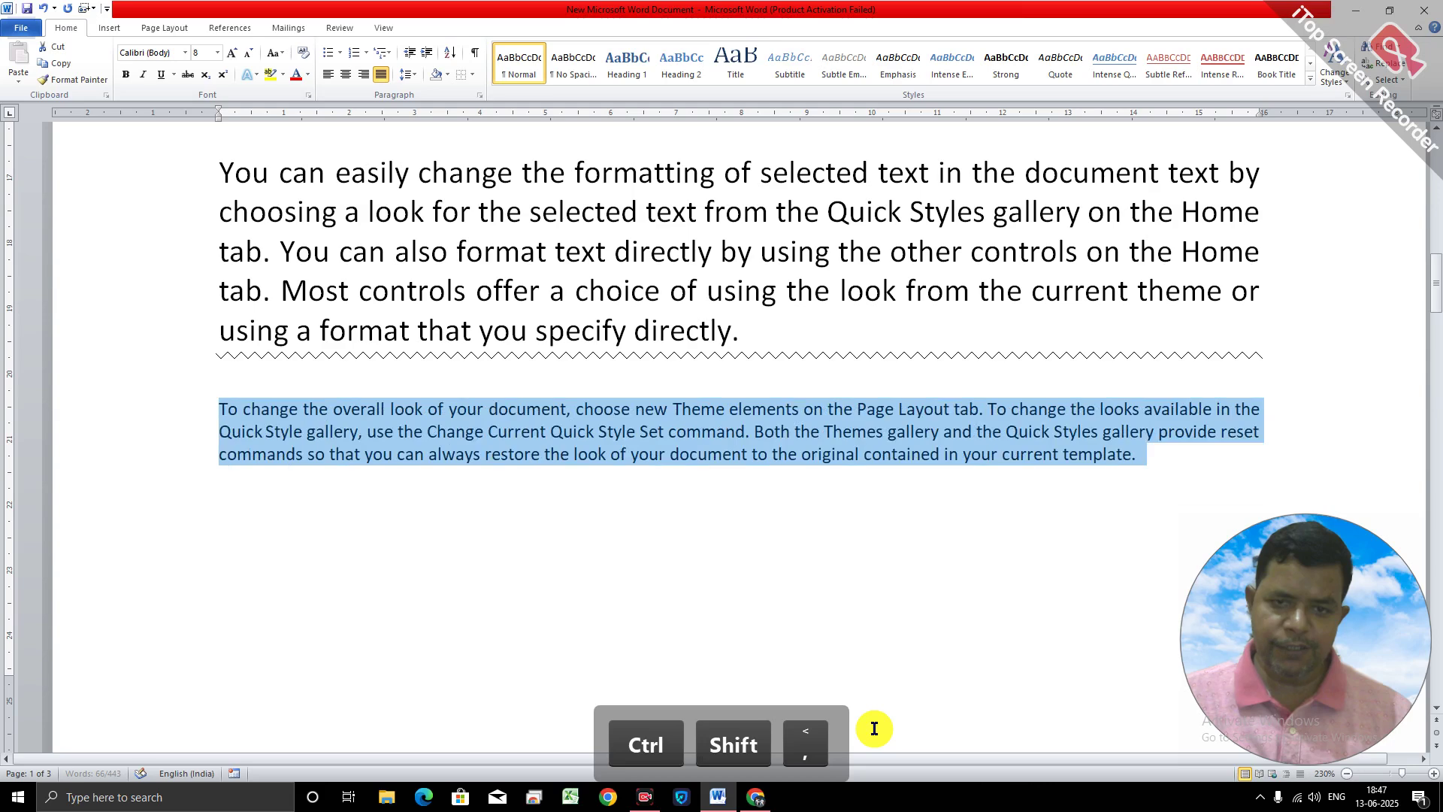
# Increase the selected paragraph's font size step by step to 16.
pyautogui.hotkey('ctrl', 'shift', '.')
pyautogui.hotkey('ctrl', 'shift', '.')
pyautogui.hotkey('ctrl', 'shift', '.')
pyautogui.hotkey('ctrl', 'shift', '.')
pyautogui.hotkey('ctrl', 'shift', '.')
pyautogui.hotkey('ctrl', 'shift', '.')
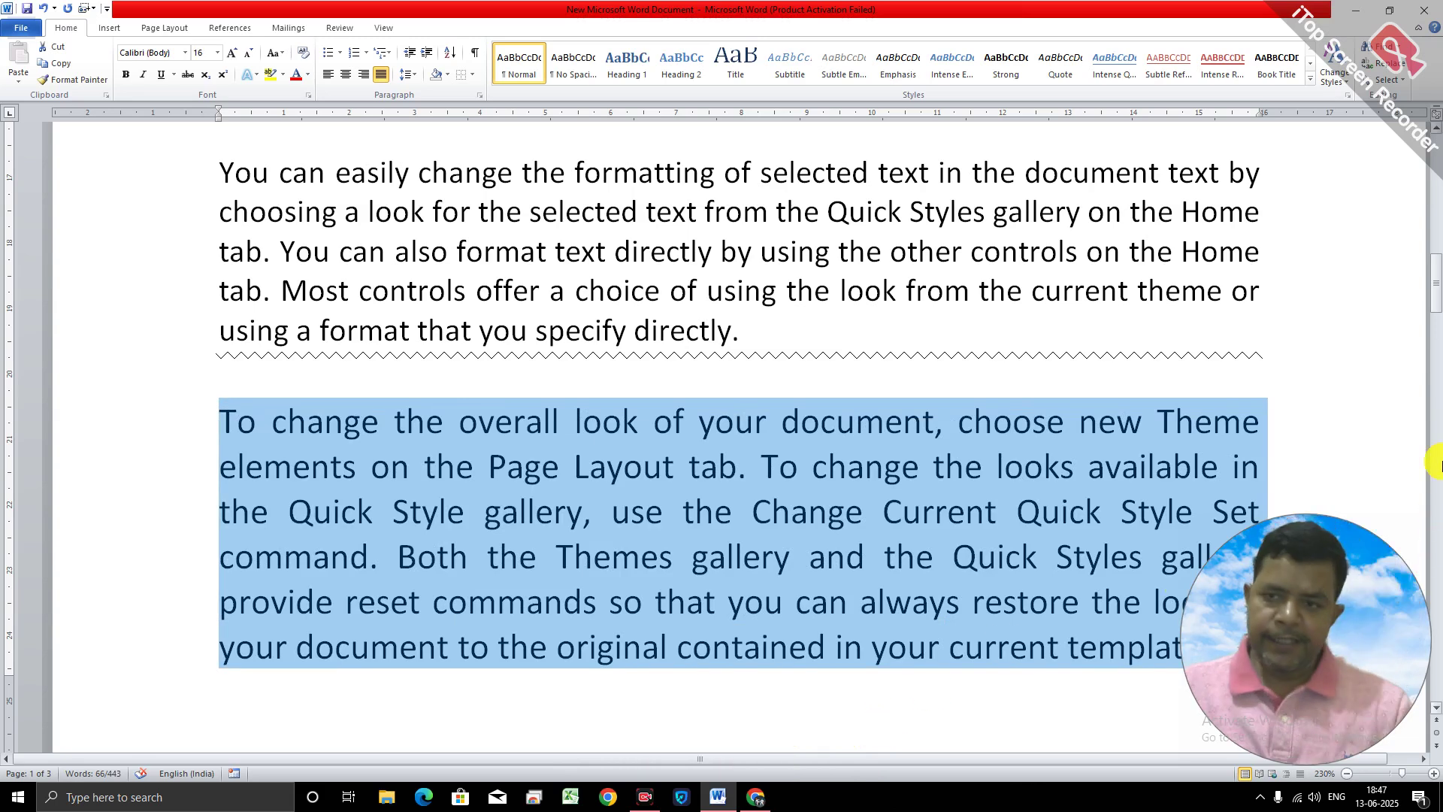
# Create a one-row, three-column table on the second page from a line of four plus signs separated by tabs.
pyautogui.moveTo(1433, 299); pyautogui.dragTo(1434, 323)
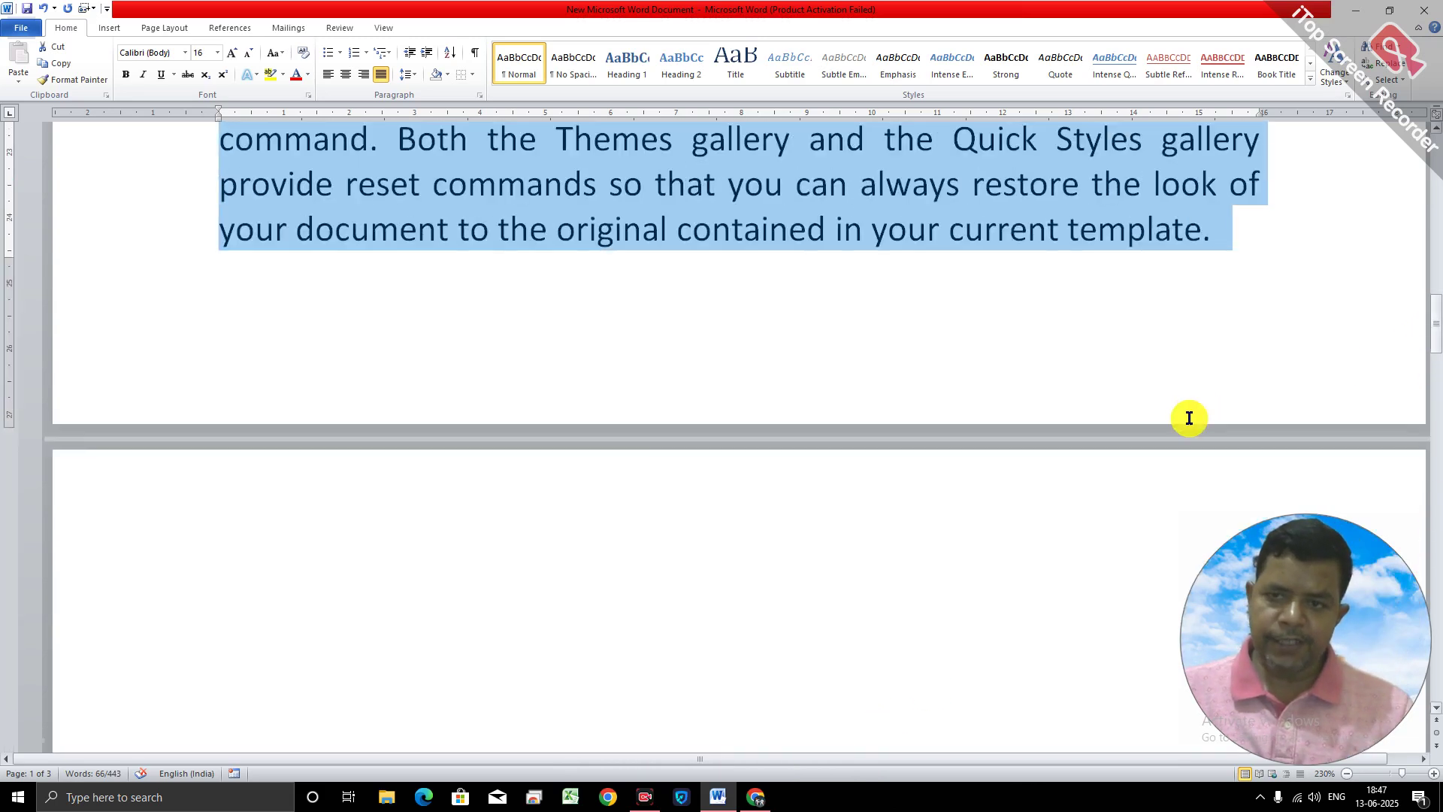
pyautogui.click(691, 512)
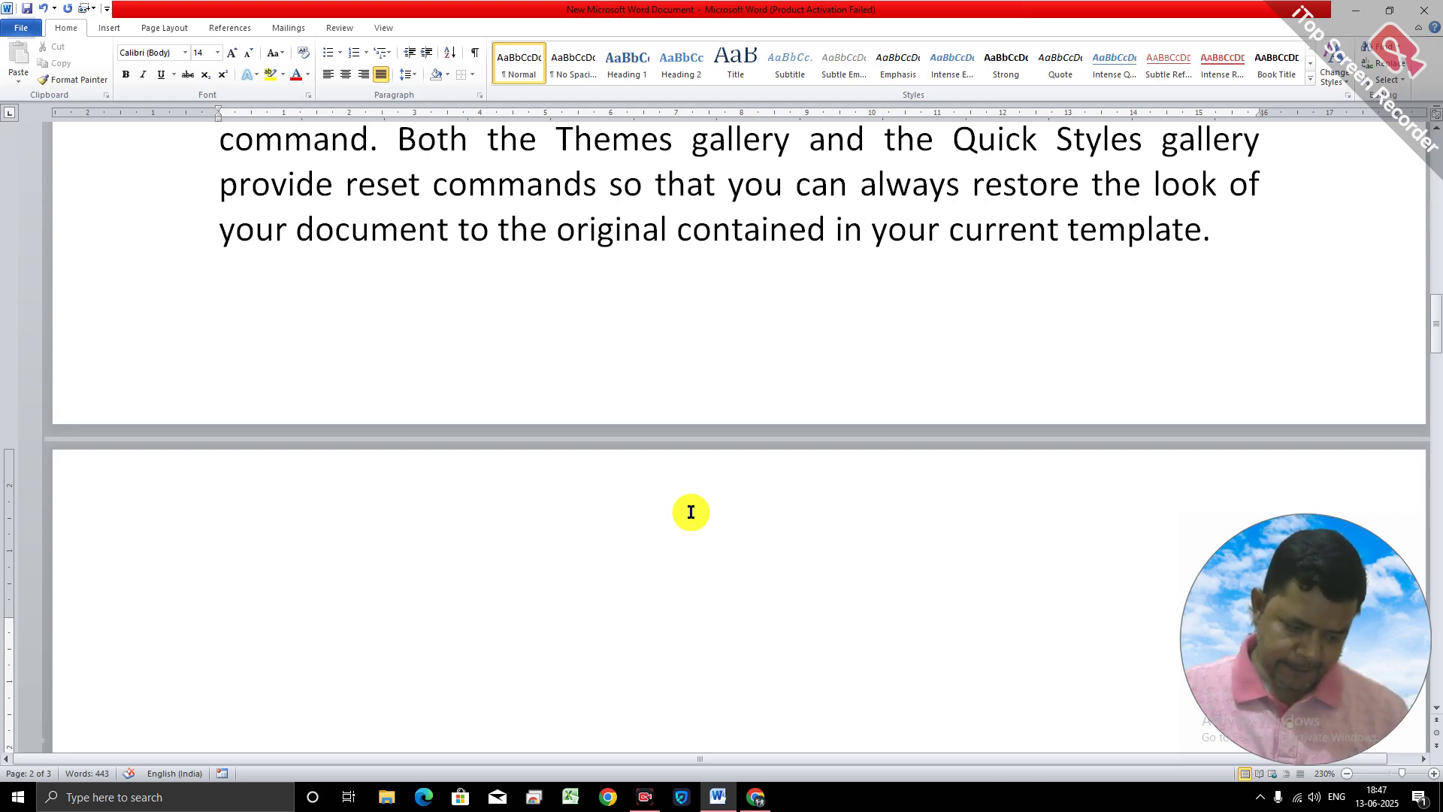
pyautogui.press('shift')
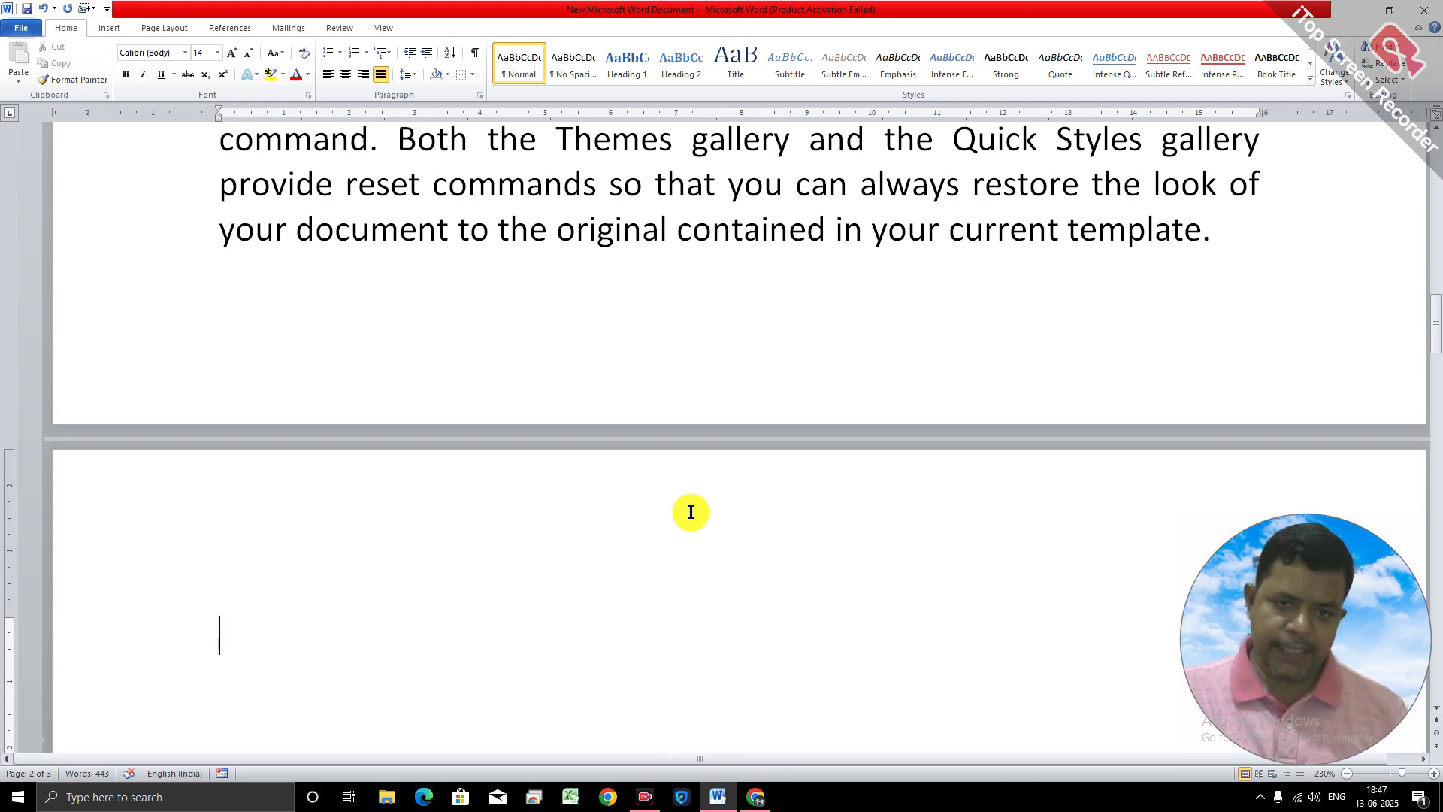
pyautogui.write('+')
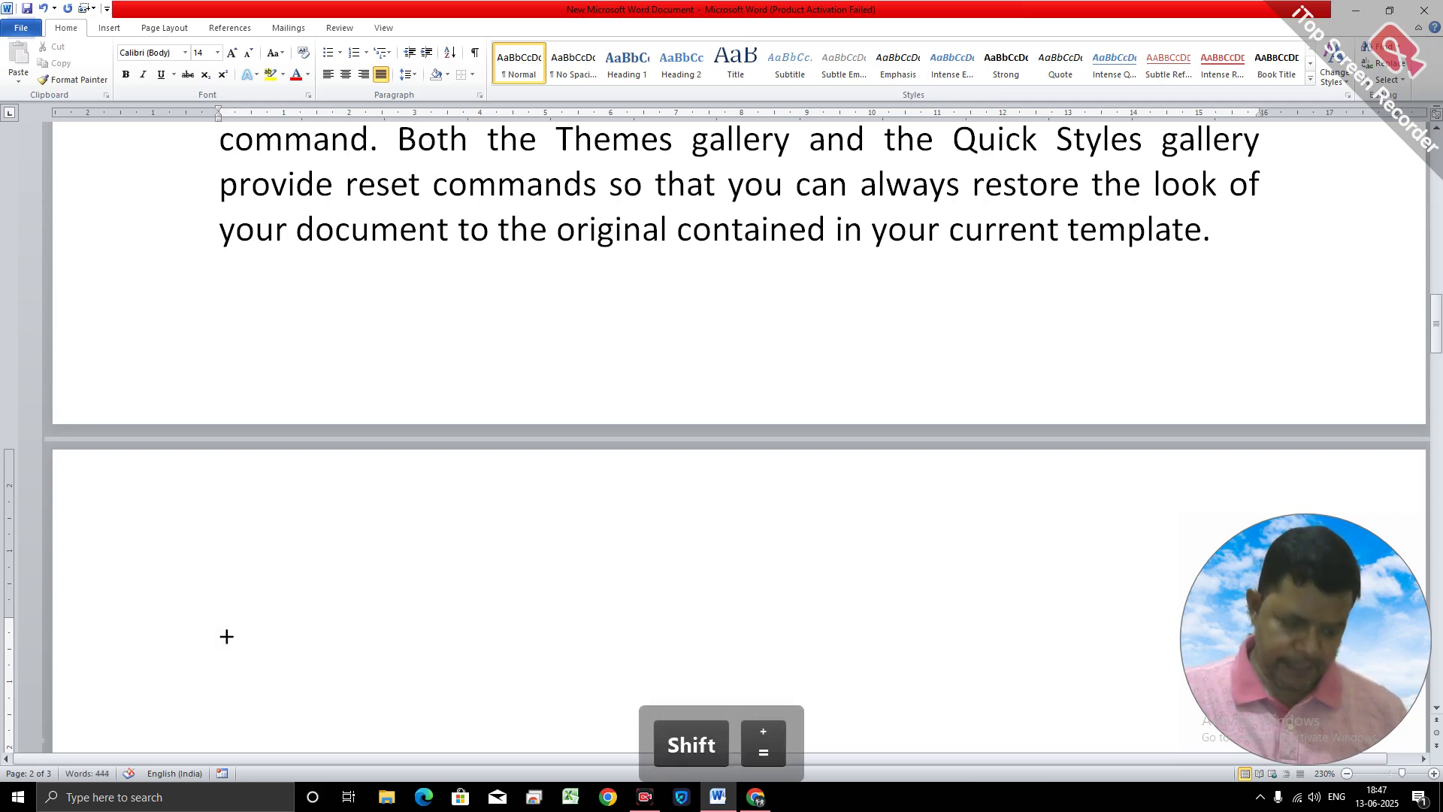
pyautogui.press('Tab')
pyautogui.write('+')
pyautogui.press('Tab')
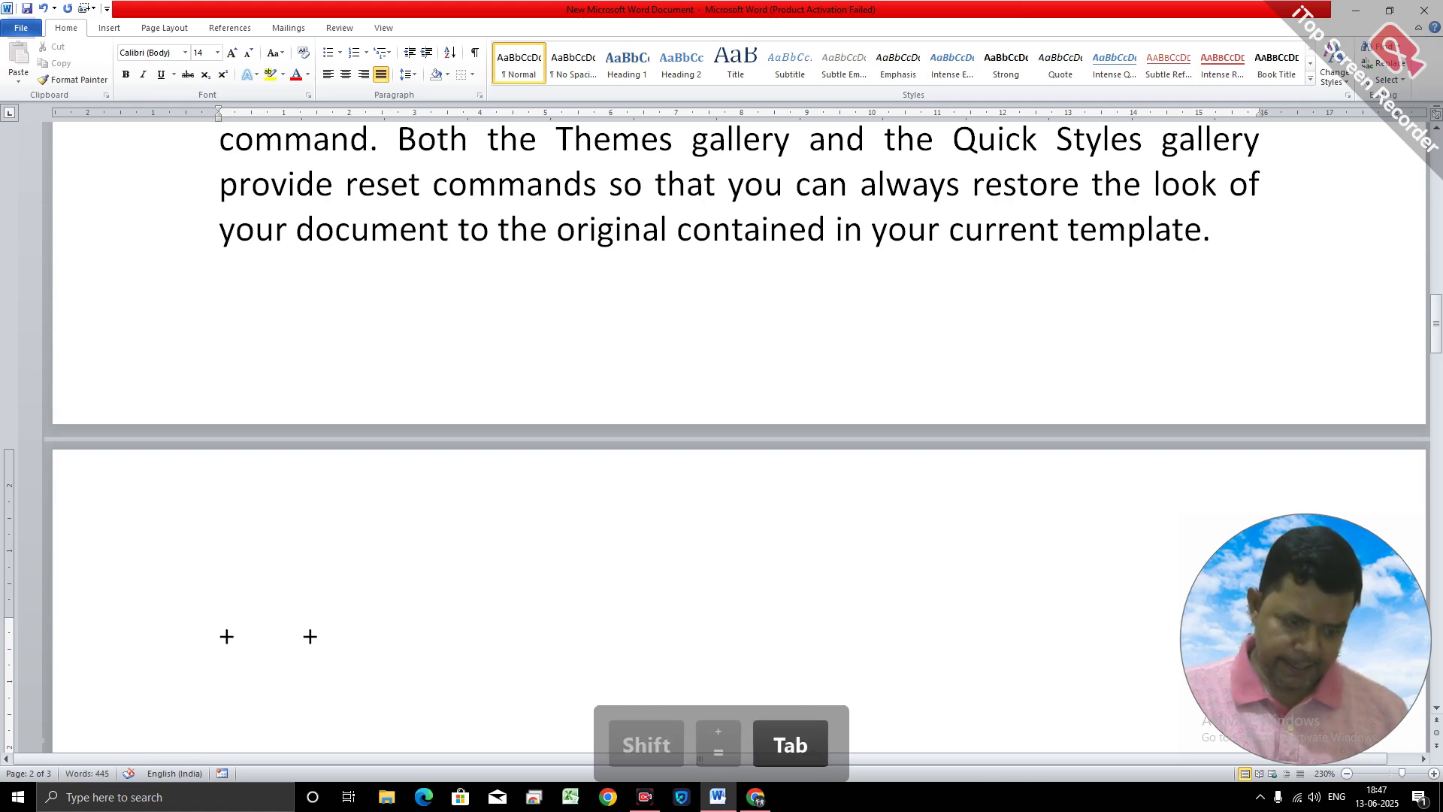
pyautogui.write('+')
pyautogui.press('Tab')
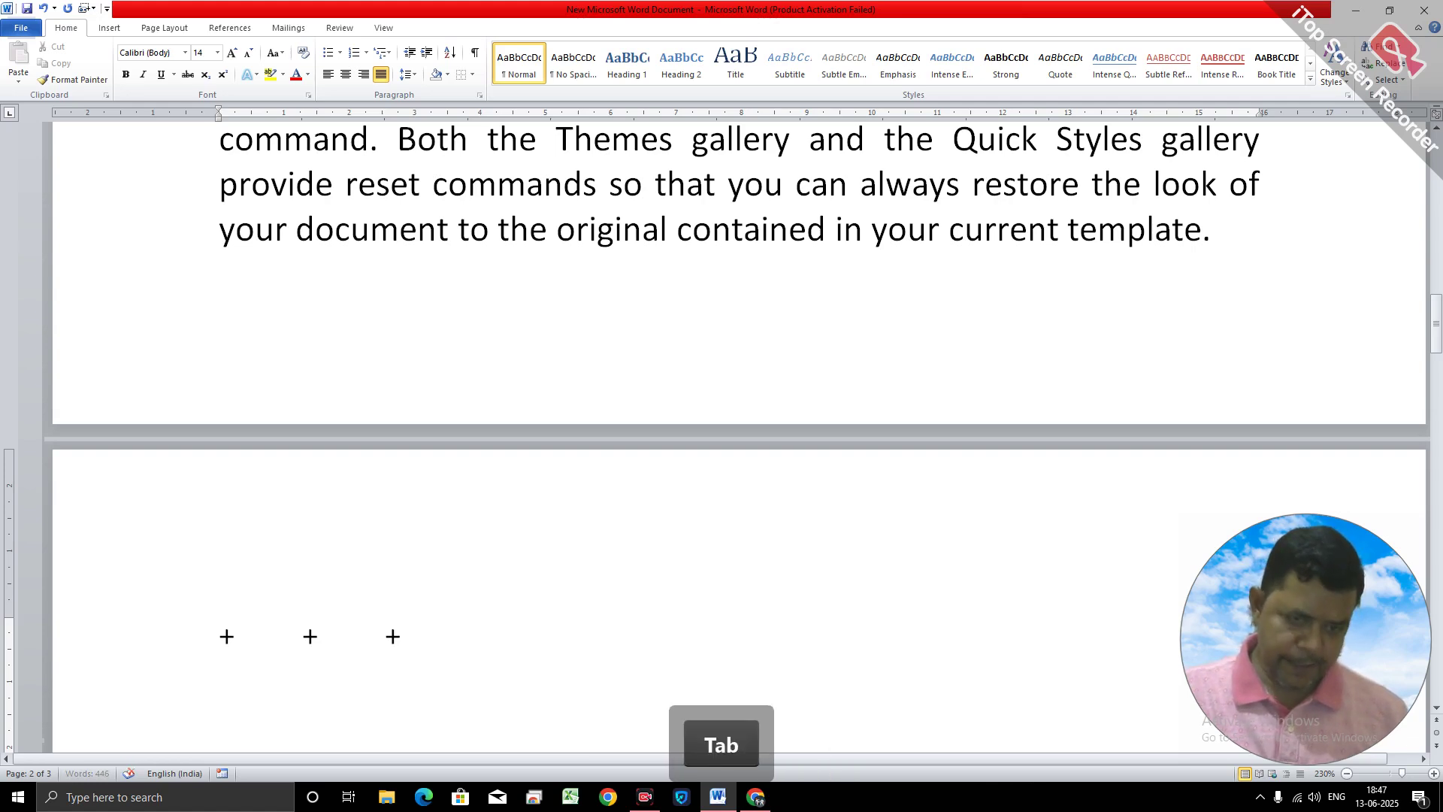
pyautogui.write('+')
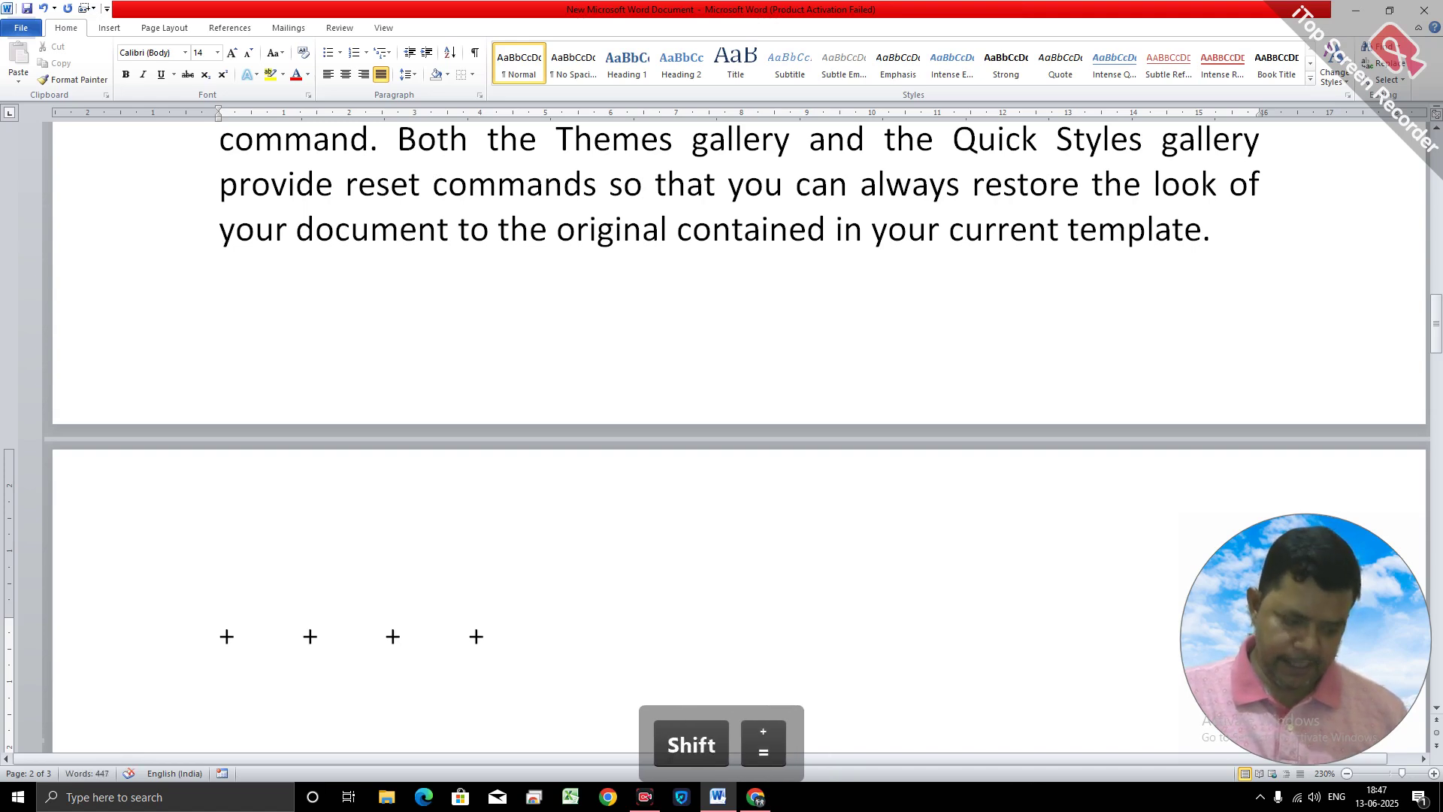
pyautogui.press('Tab')
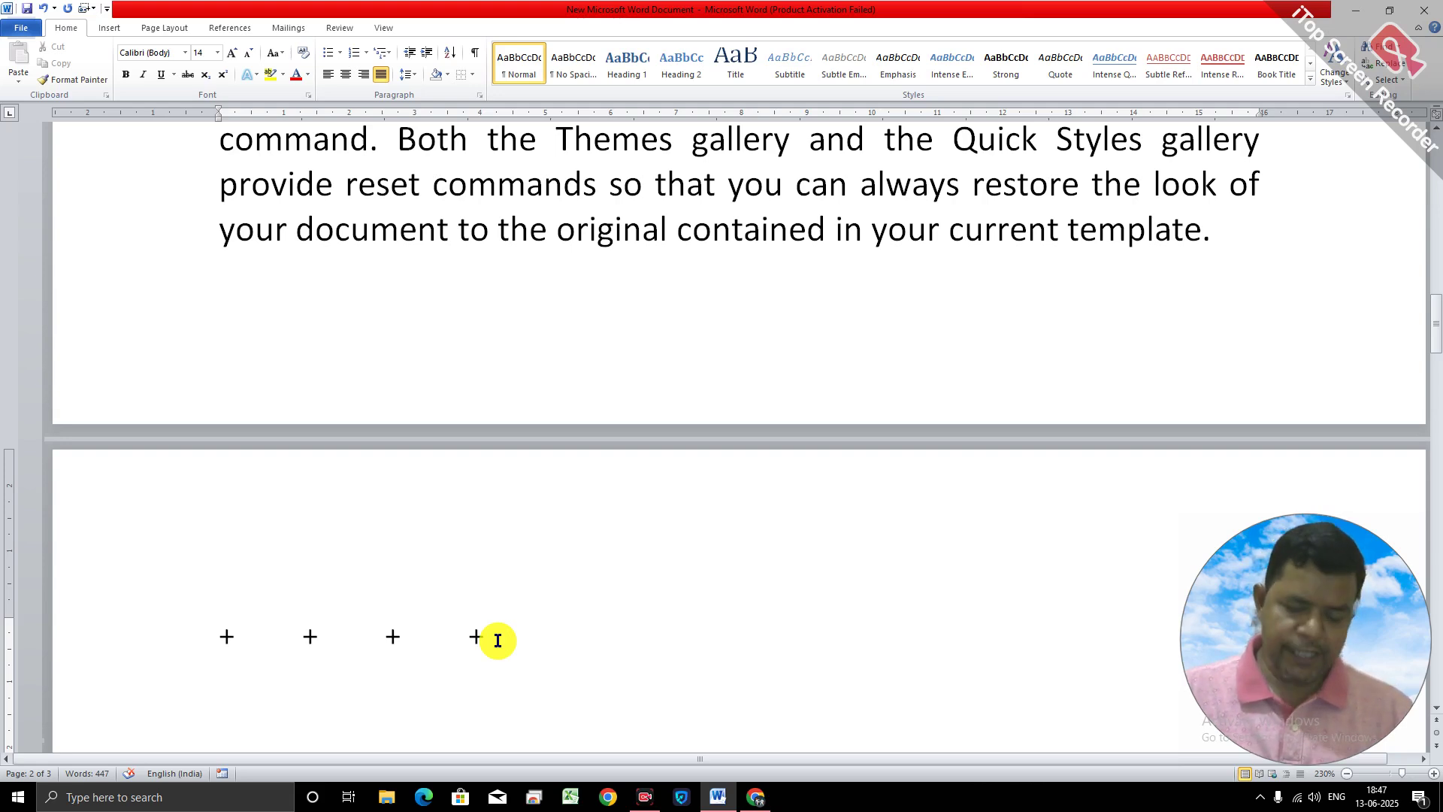
pyautogui.press('Return')
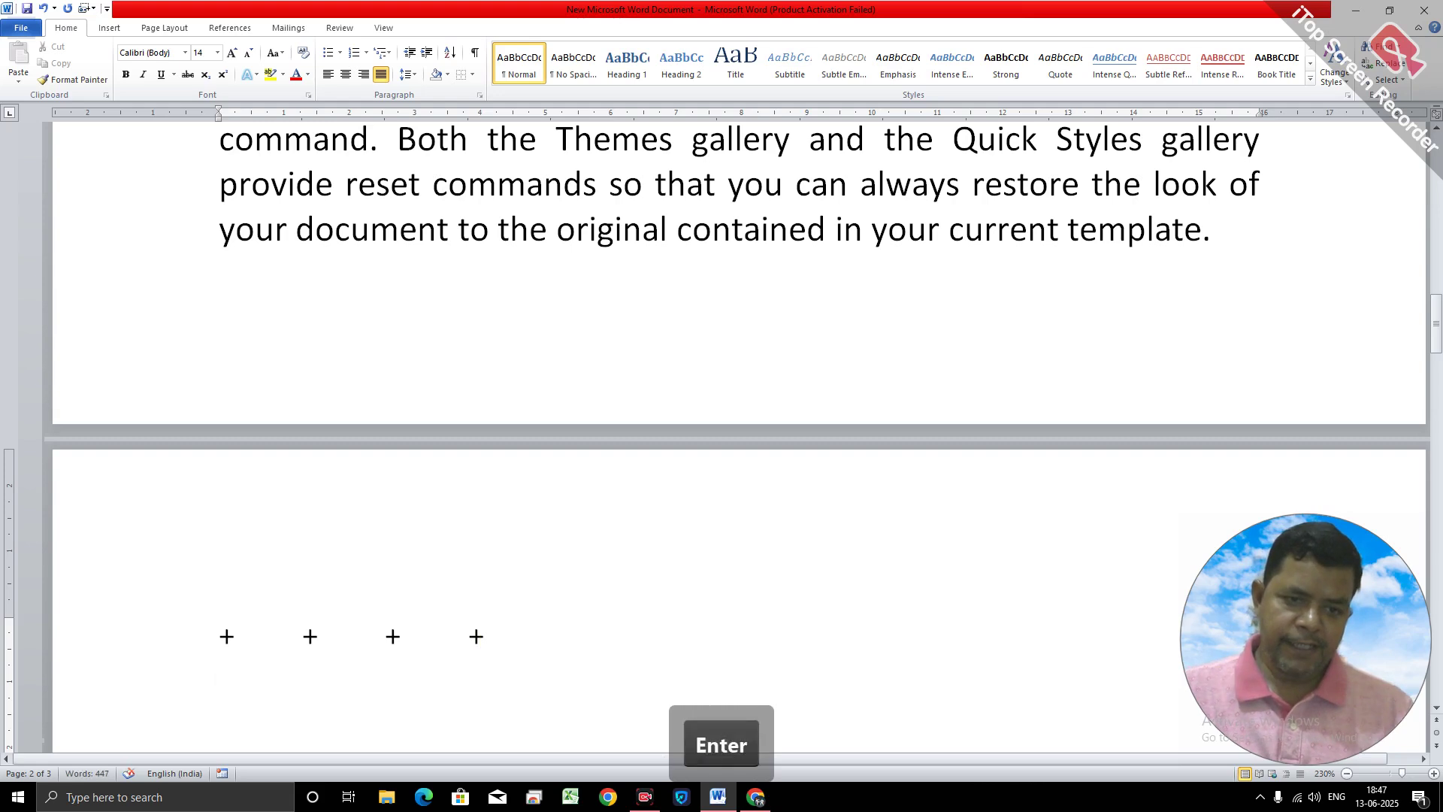
pyautogui.click(485, 640)
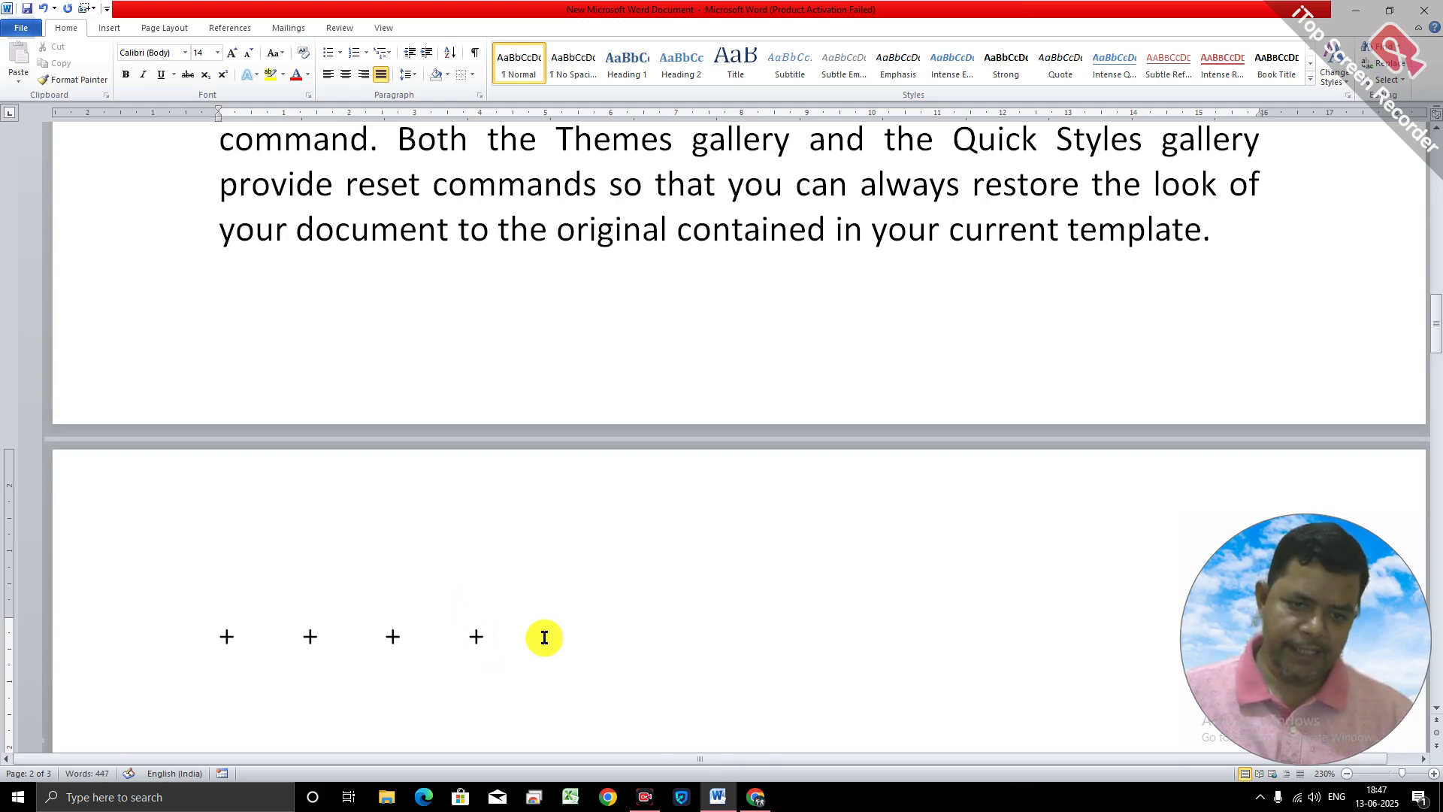
pyautogui.press('Return')
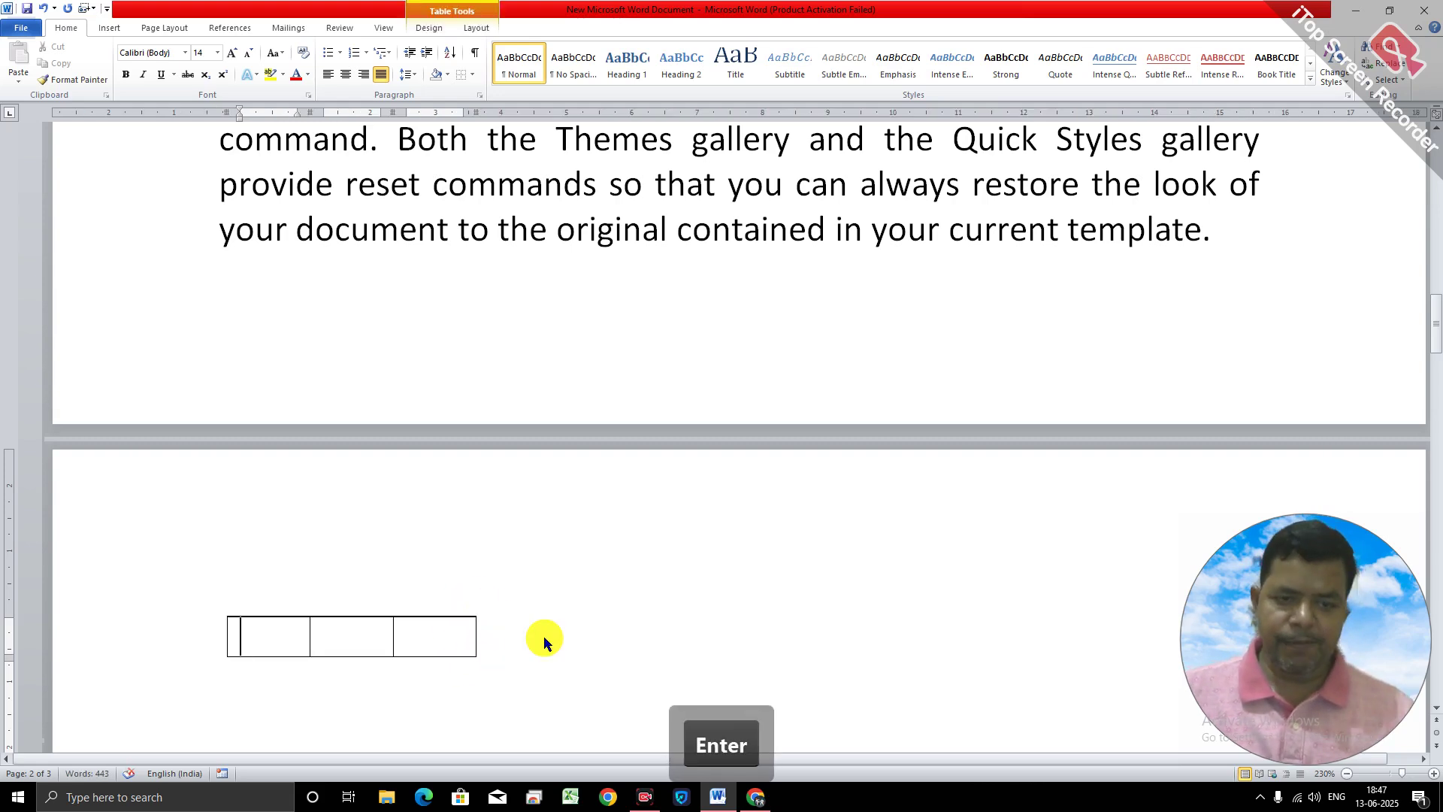
# Fill the three cells of the table's first row with 1, 2 and 3.
pyautogui.write('1')
pyautogui.press('Tab')
pyautogui.write('2')
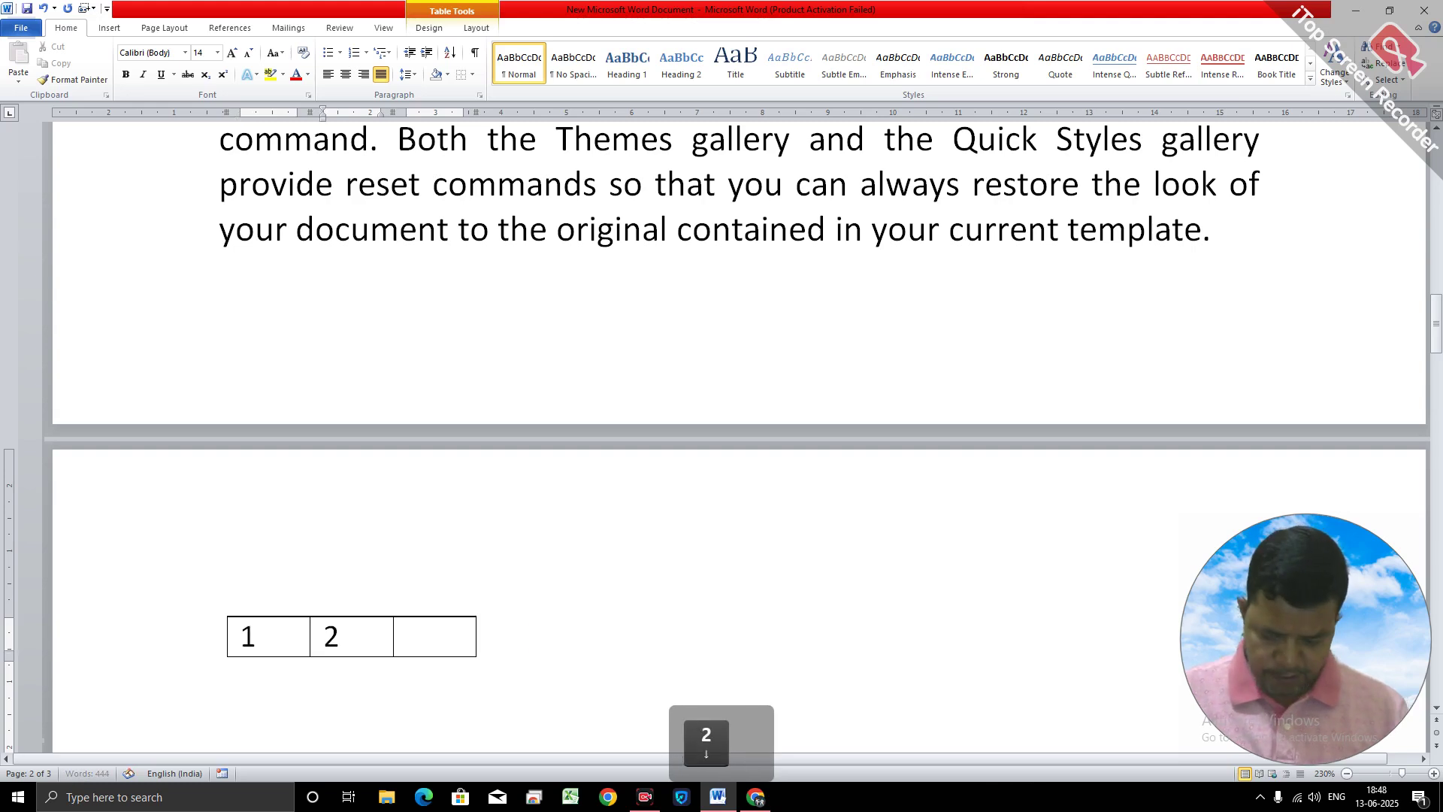
pyautogui.press('Tab')
pyautogui.write('3')
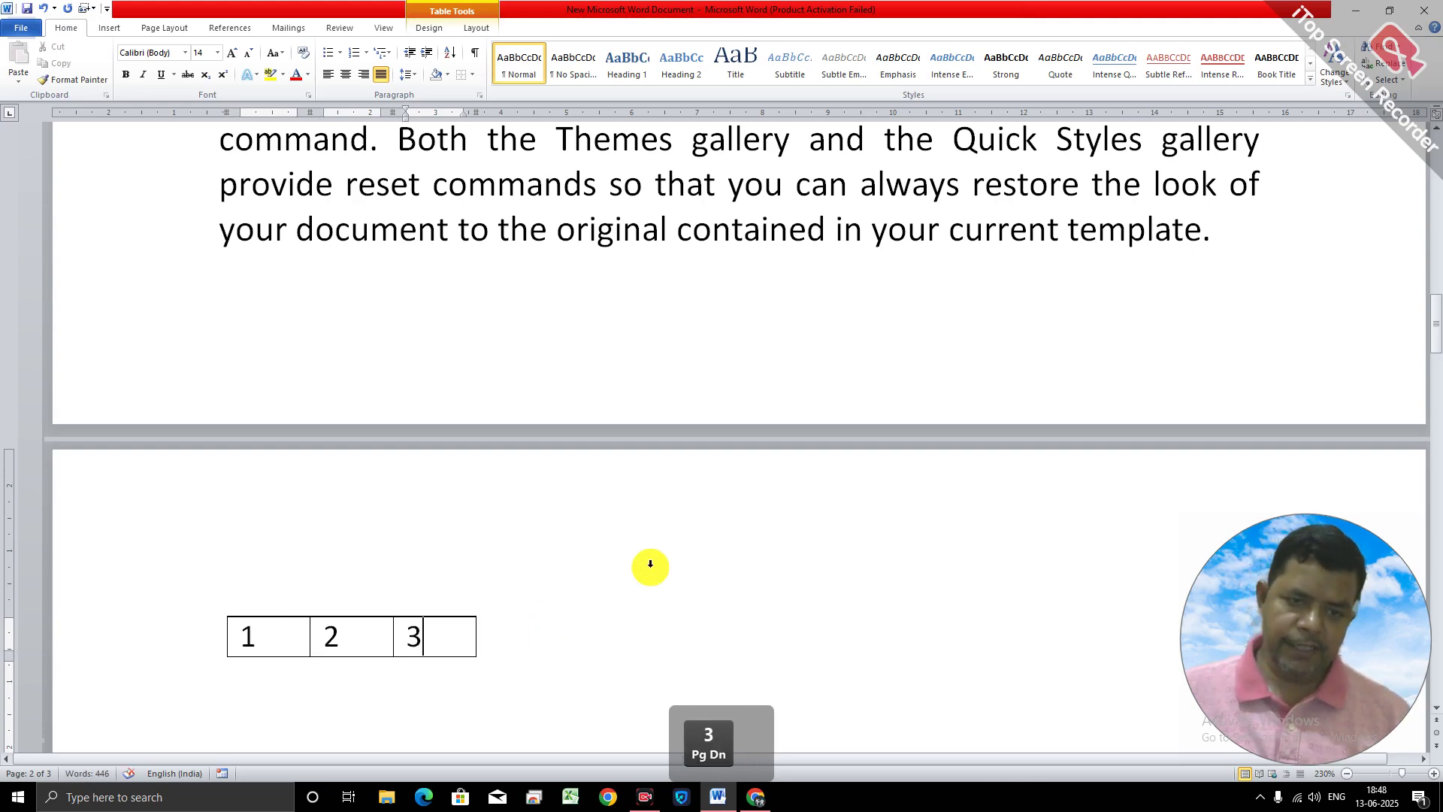
# Add three empty rows below the numbered first row of the table.
pyautogui.click(508, 625)
pyautogui.press('Tab')
pyautogui.press('Tab')
pyautogui.press('Tab')
pyautogui.press('Tab')
pyautogui.press('Tab')
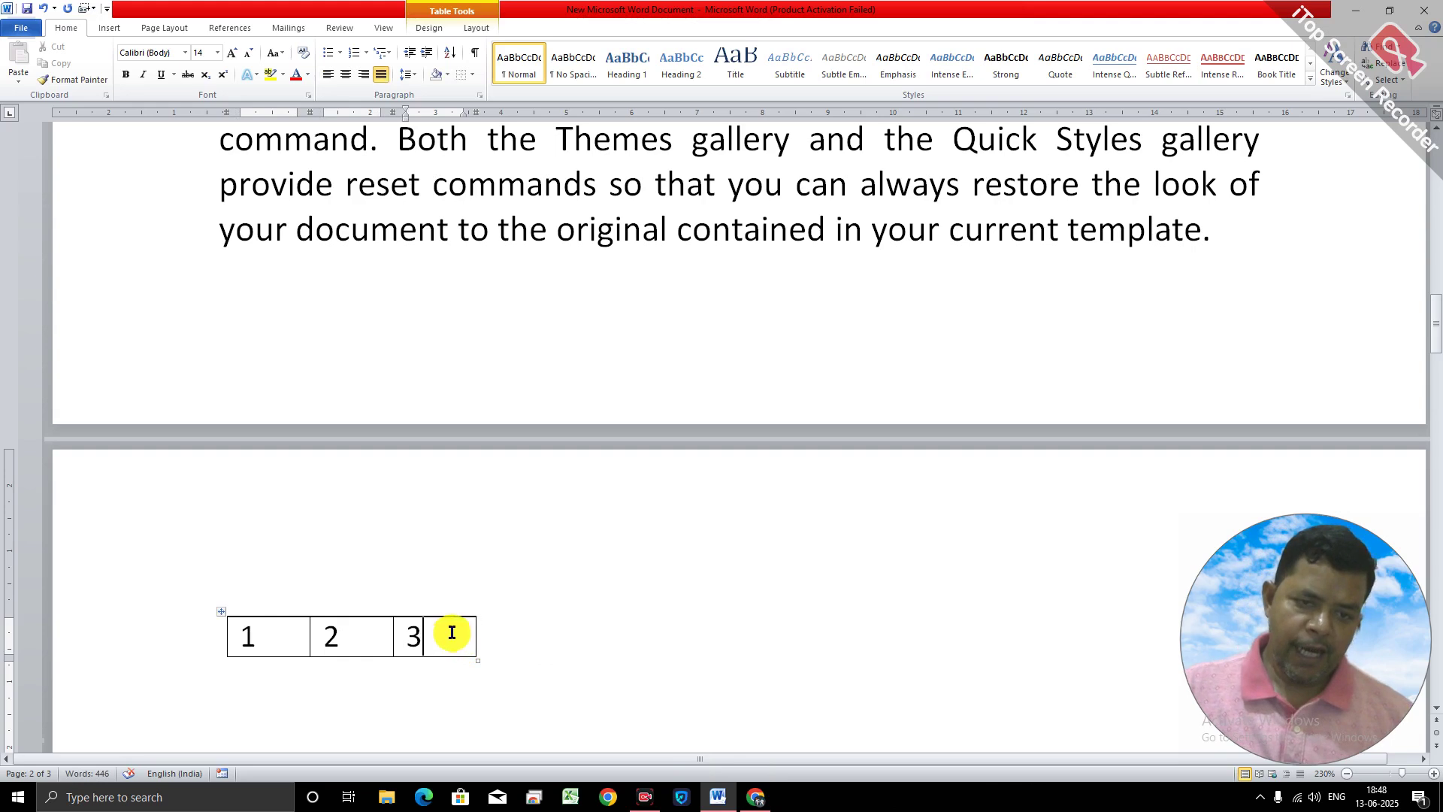
pyautogui.scroll(-5, 451, 629)
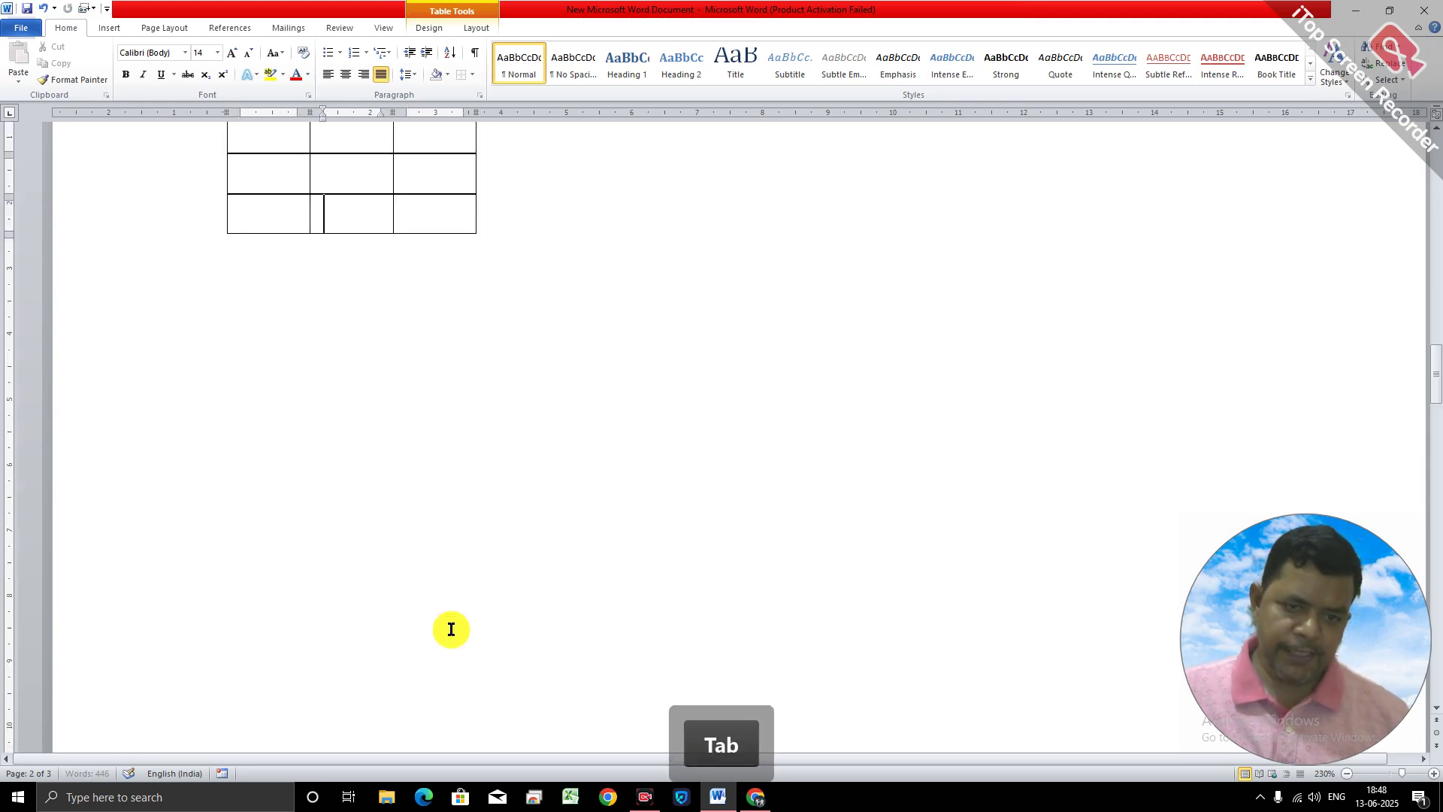
pyautogui.press('Tab')
pyautogui.press('Tab')
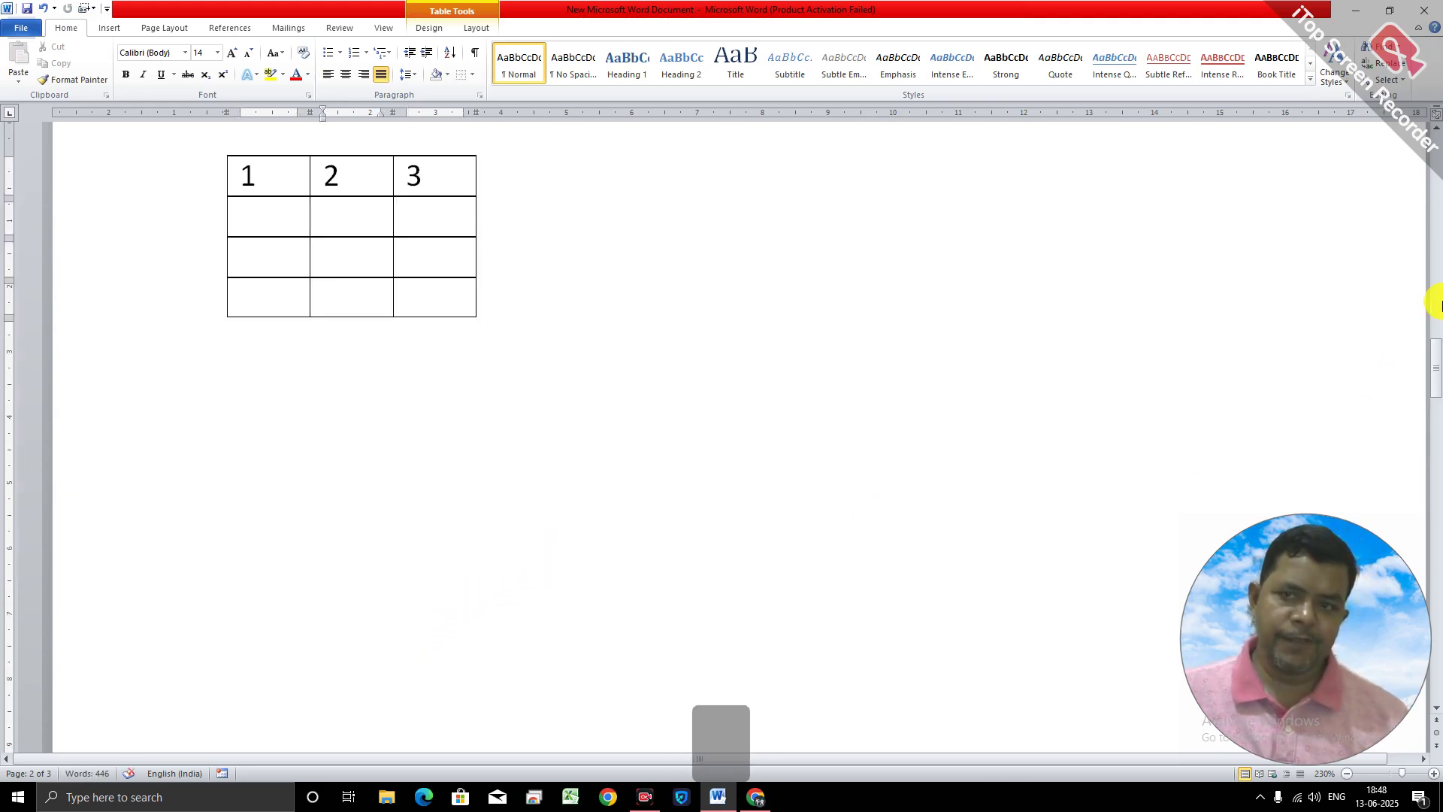
# Select the whole numbered table and delete it.
pyautogui.moveTo(1436, 358); pyautogui.dragTo(1438, 336)
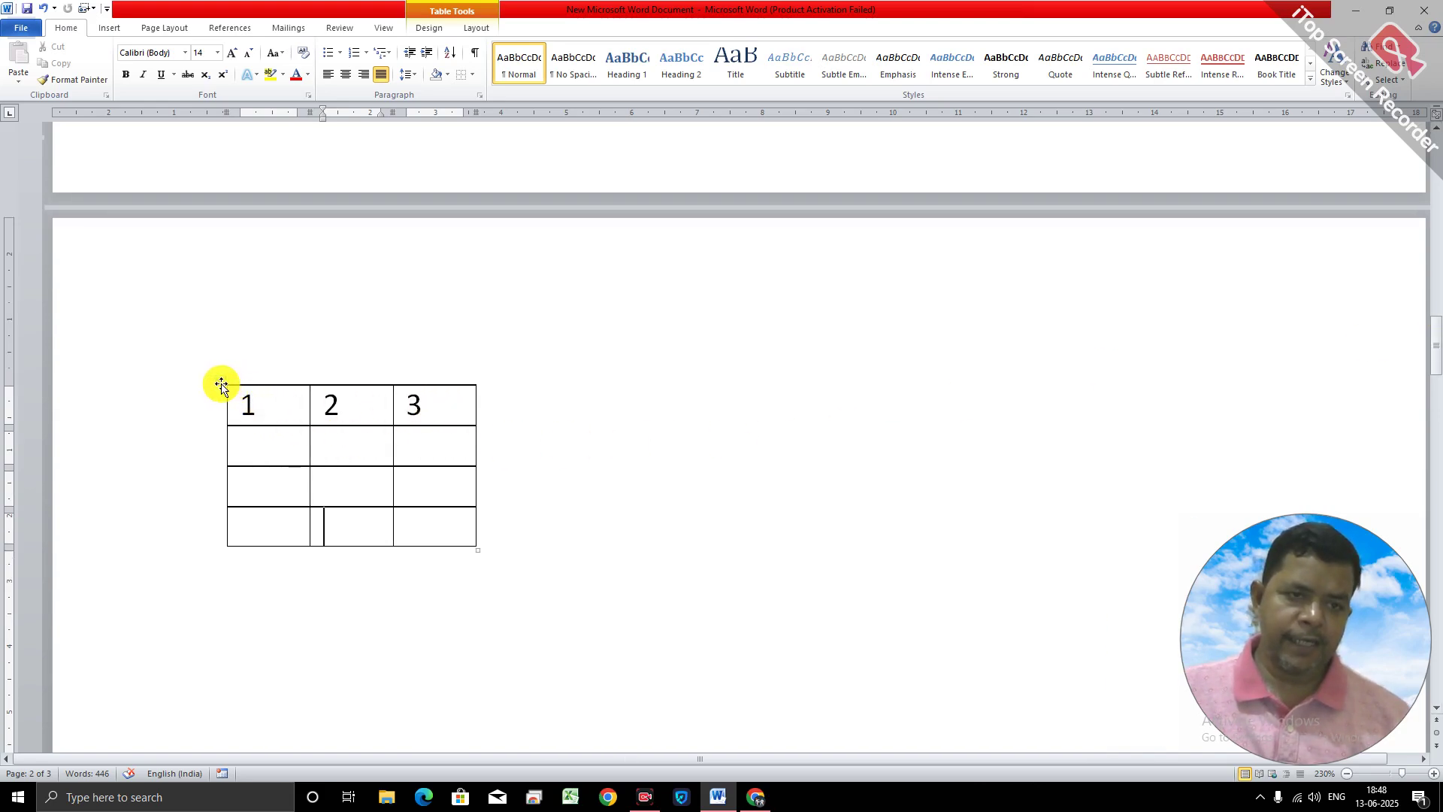
pyautogui.rightClick(222, 386)
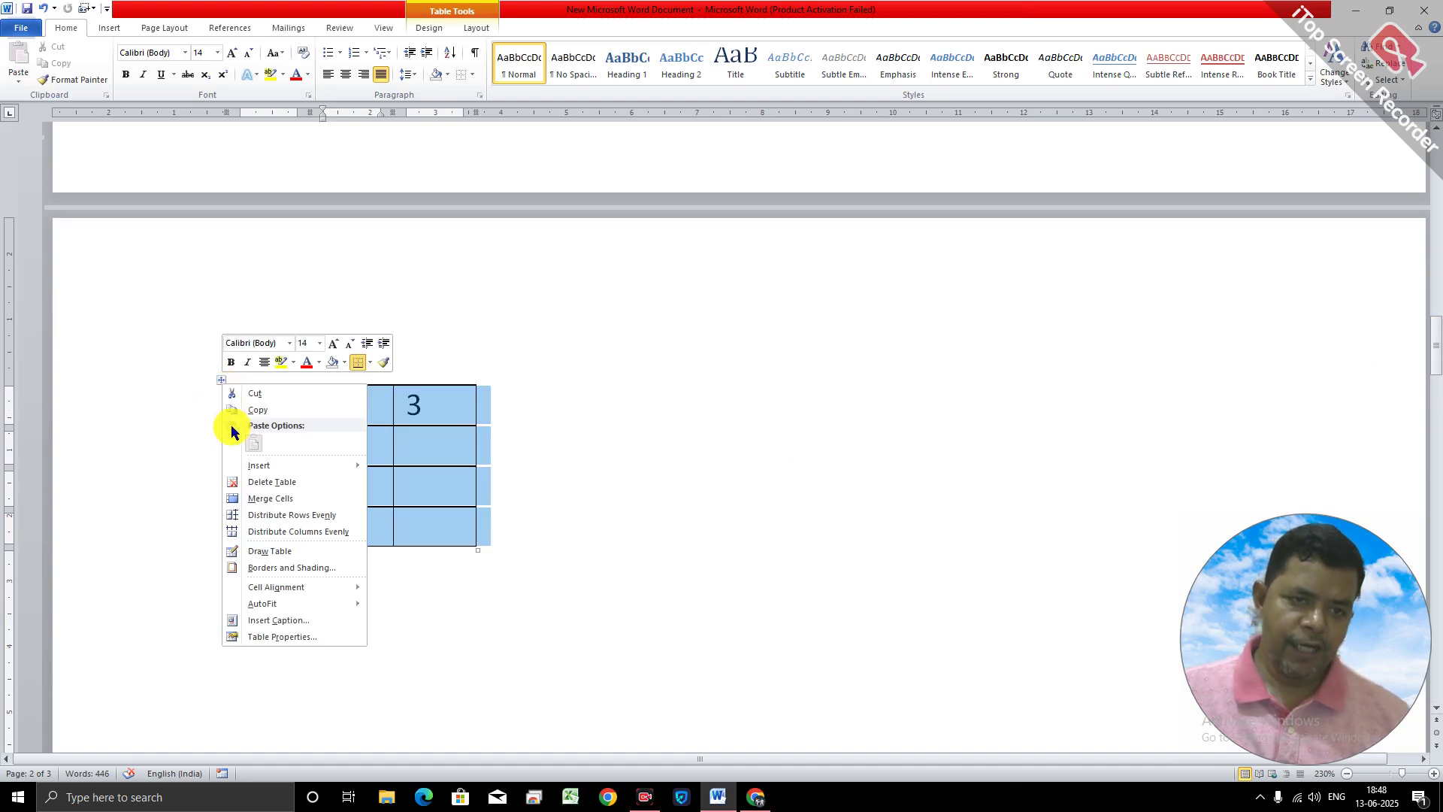
pyautogui.click(273, 483)
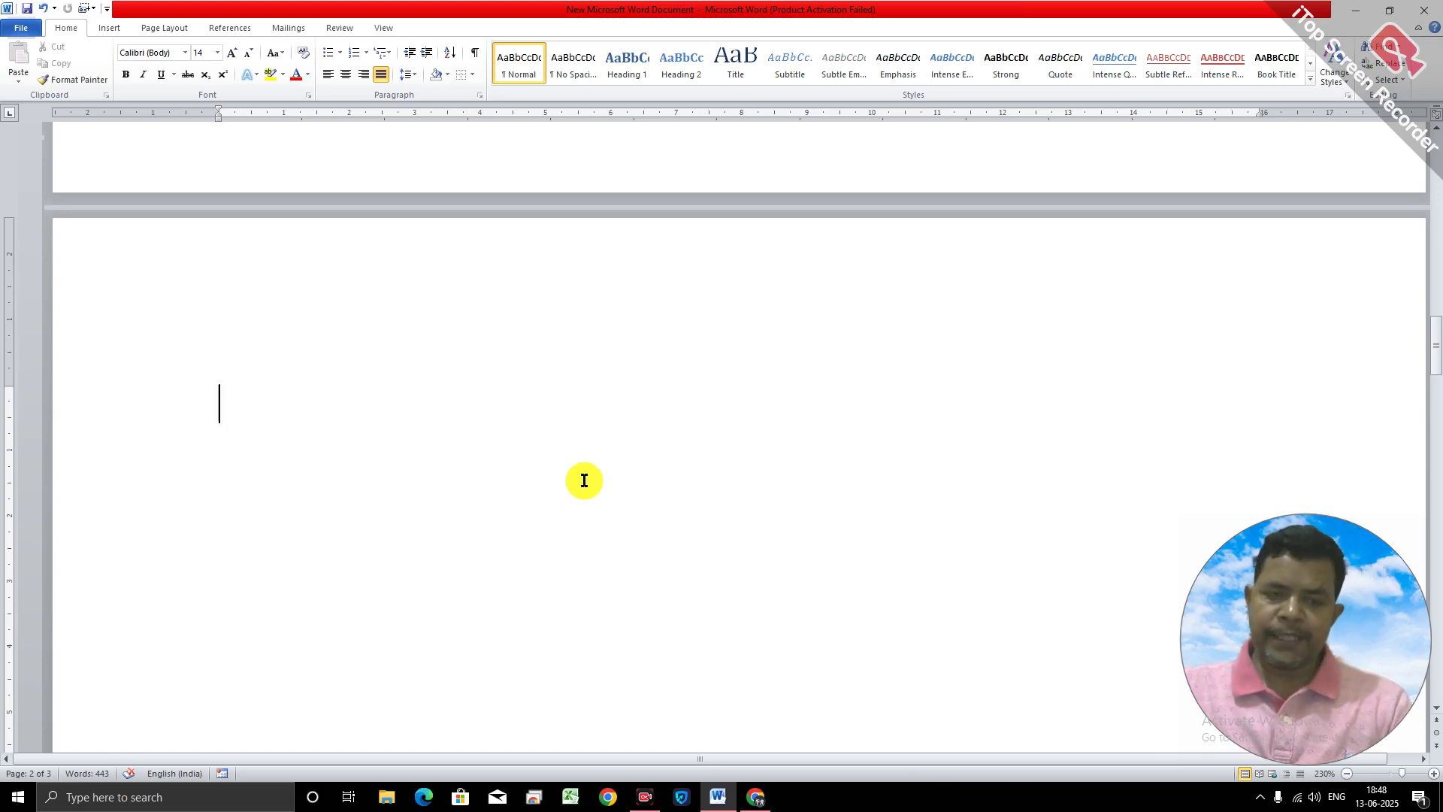
# Enter the labels Name, Father and Mother on three separate lines on the second page.
pyautogui.write('Name')
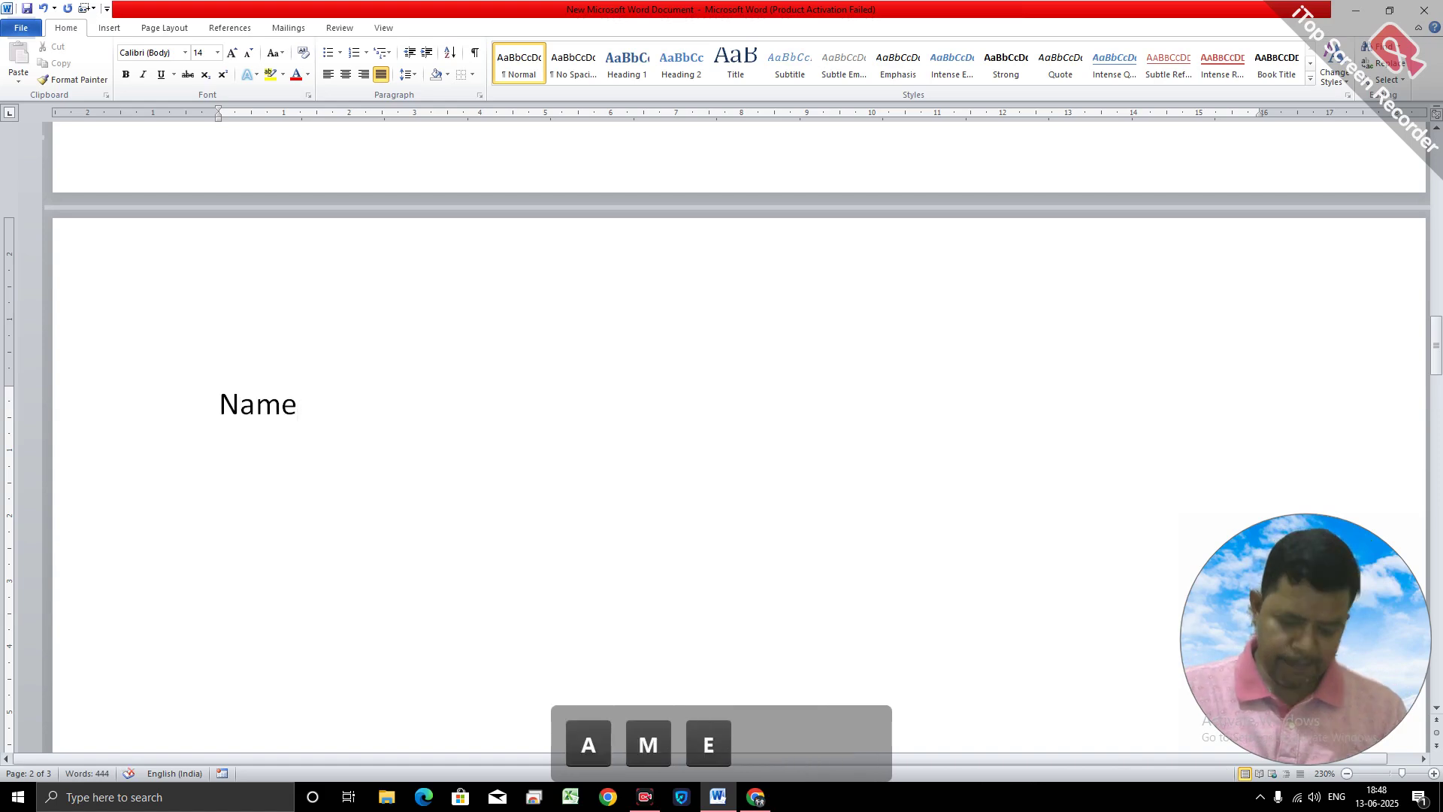
pyautogui.press('Return')
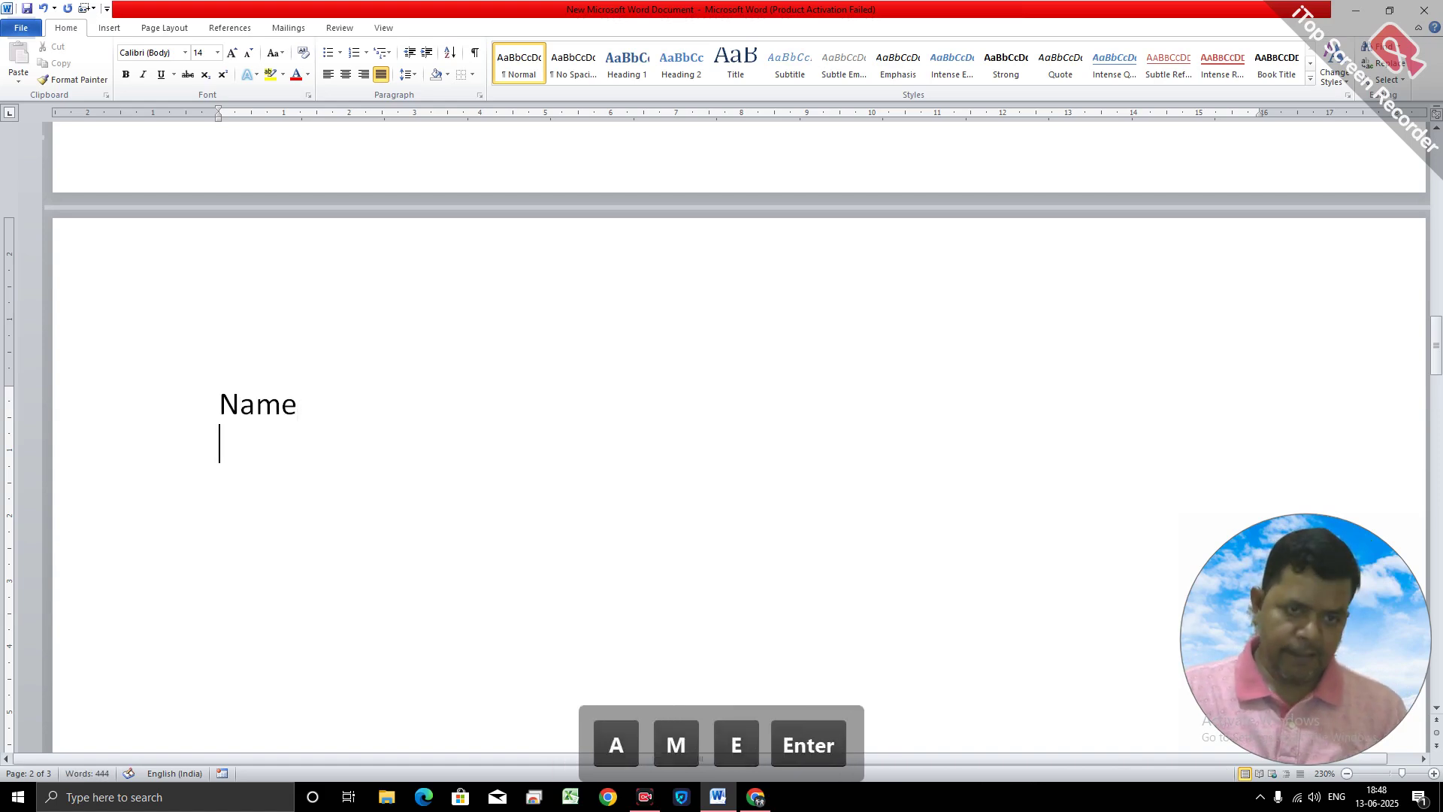
pyautogui.write('Fat')
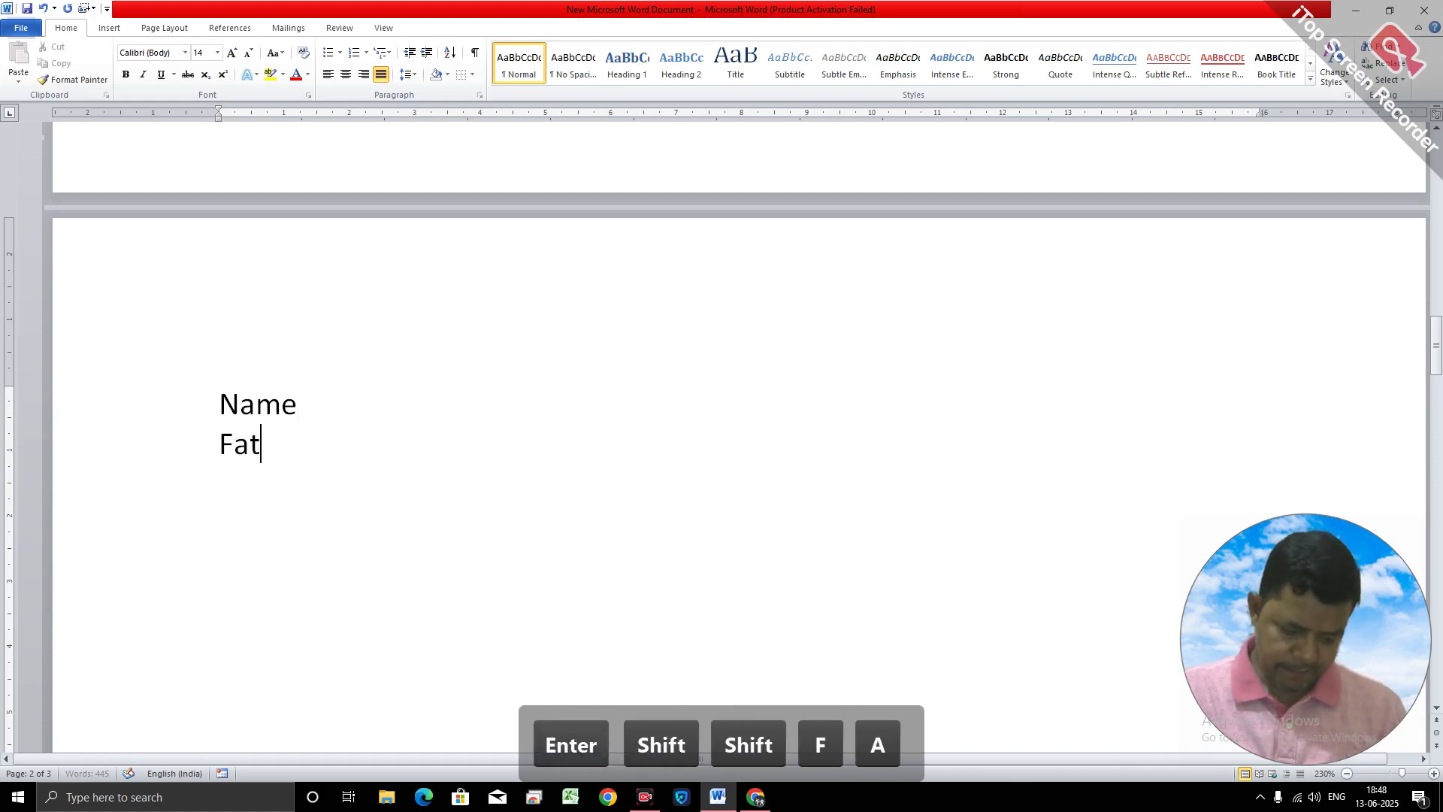
pyautogui.write('hee')
pyautogui.press('BackSpace')
pyautogui.write('r')
pyautogui.press('Return')
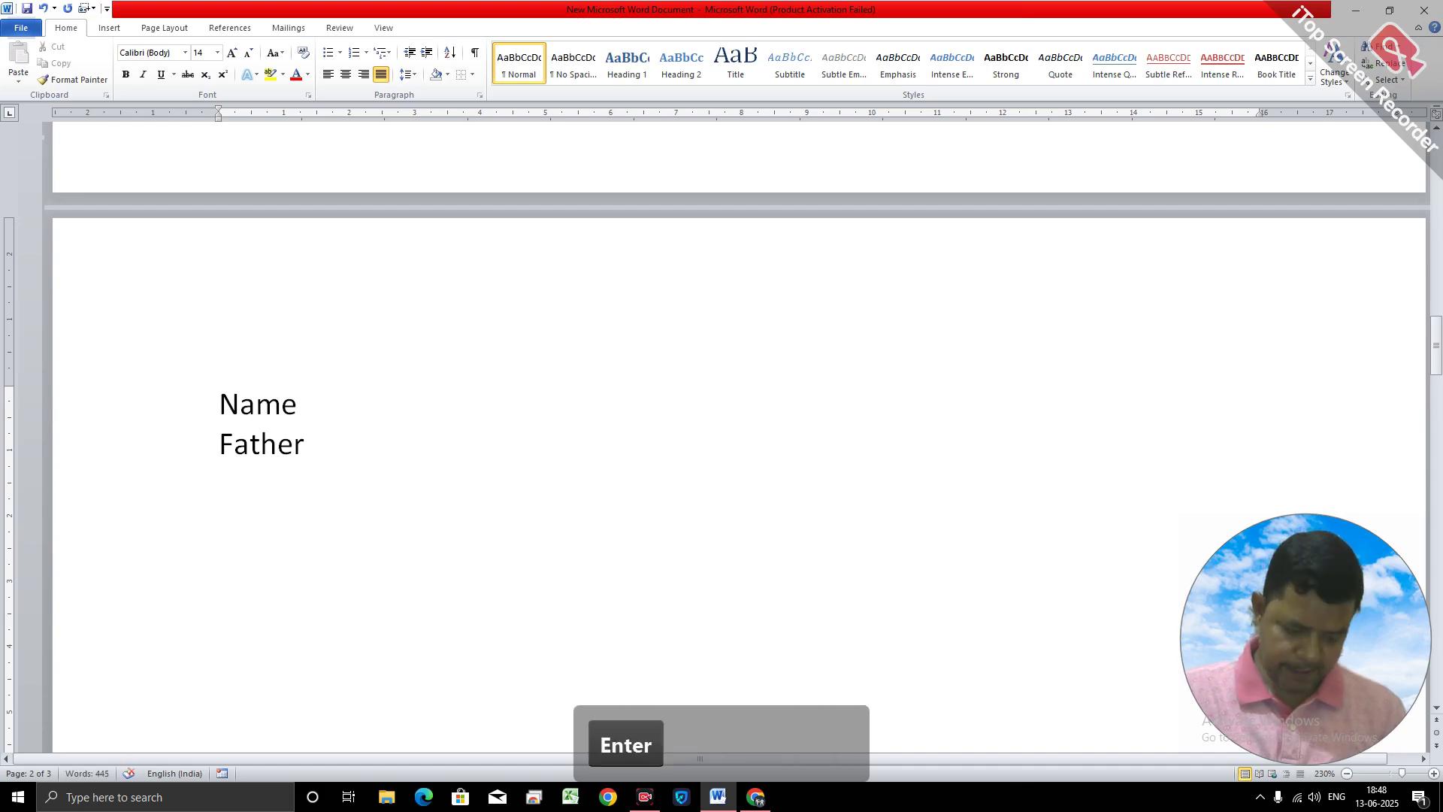
pyautogui.write('Mother')
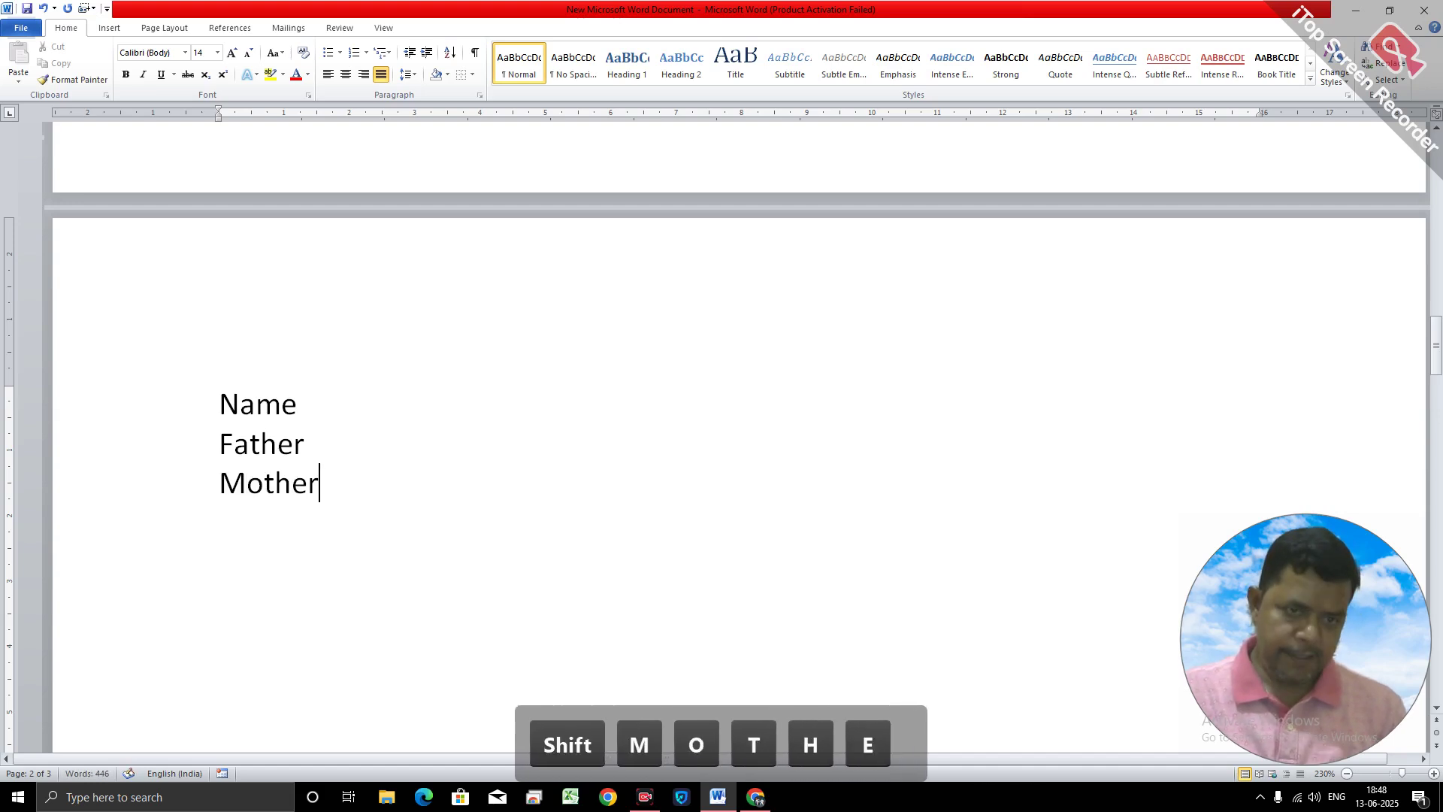
pyautogui.click(344, 407)
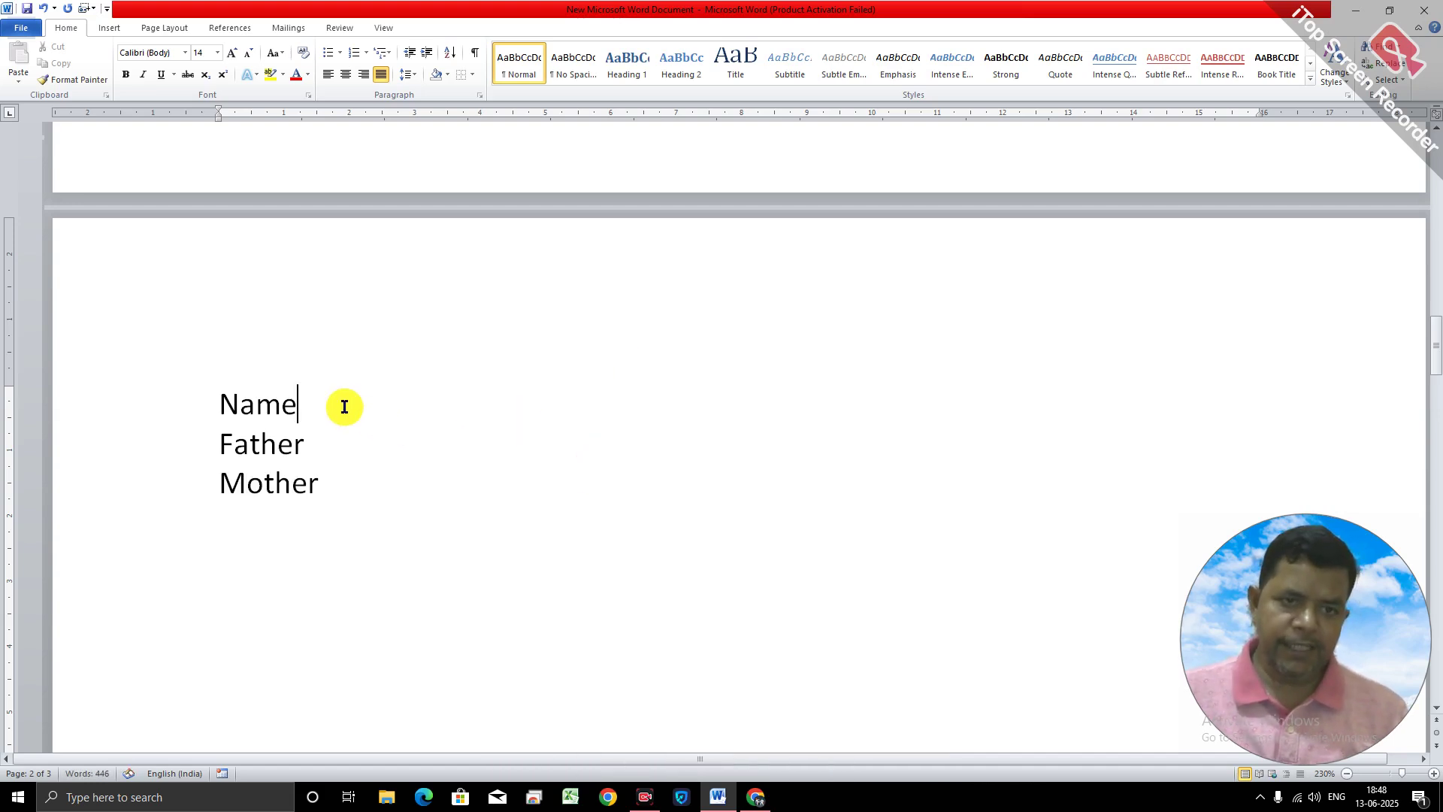
pyautogui.press('Tab')
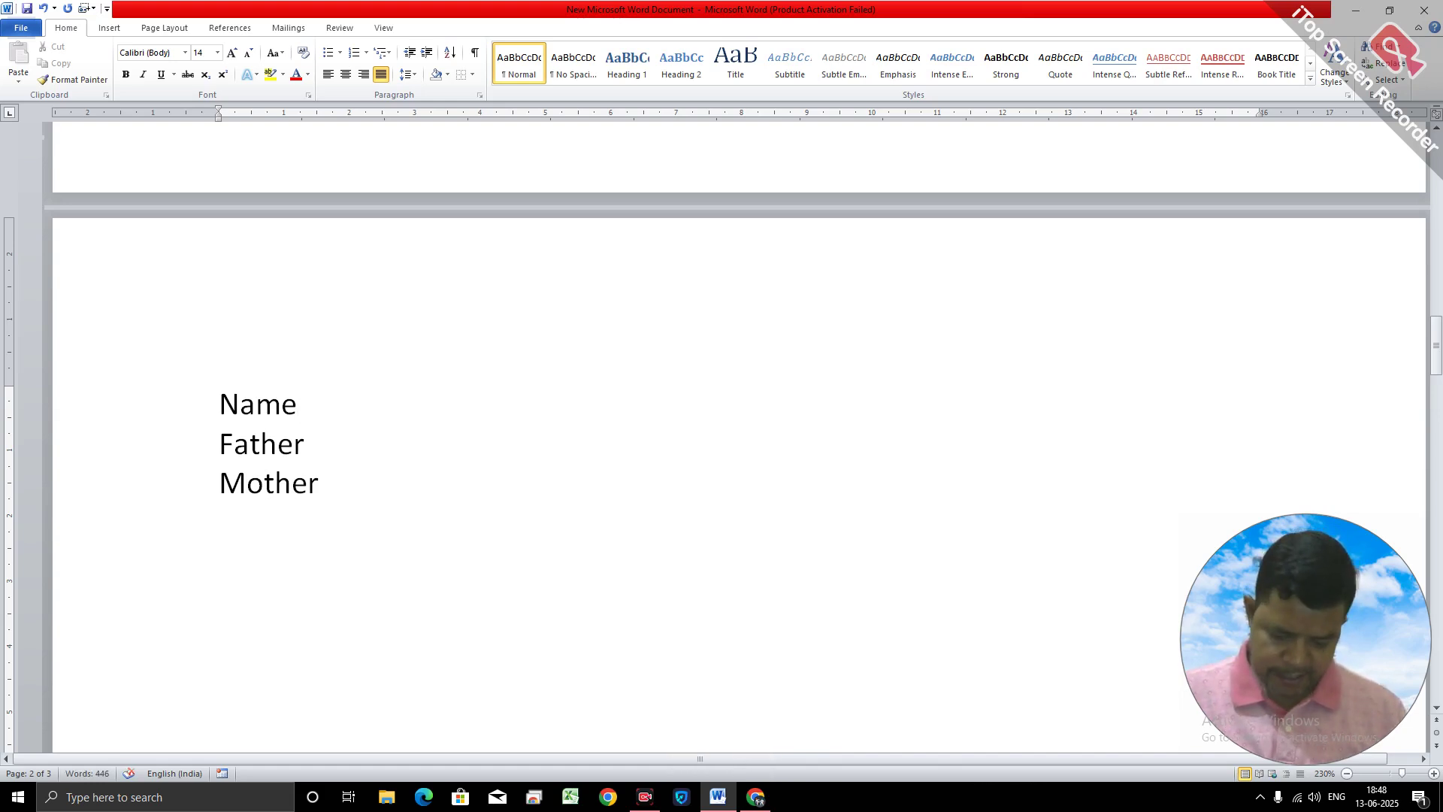
pyautogui.write('_')
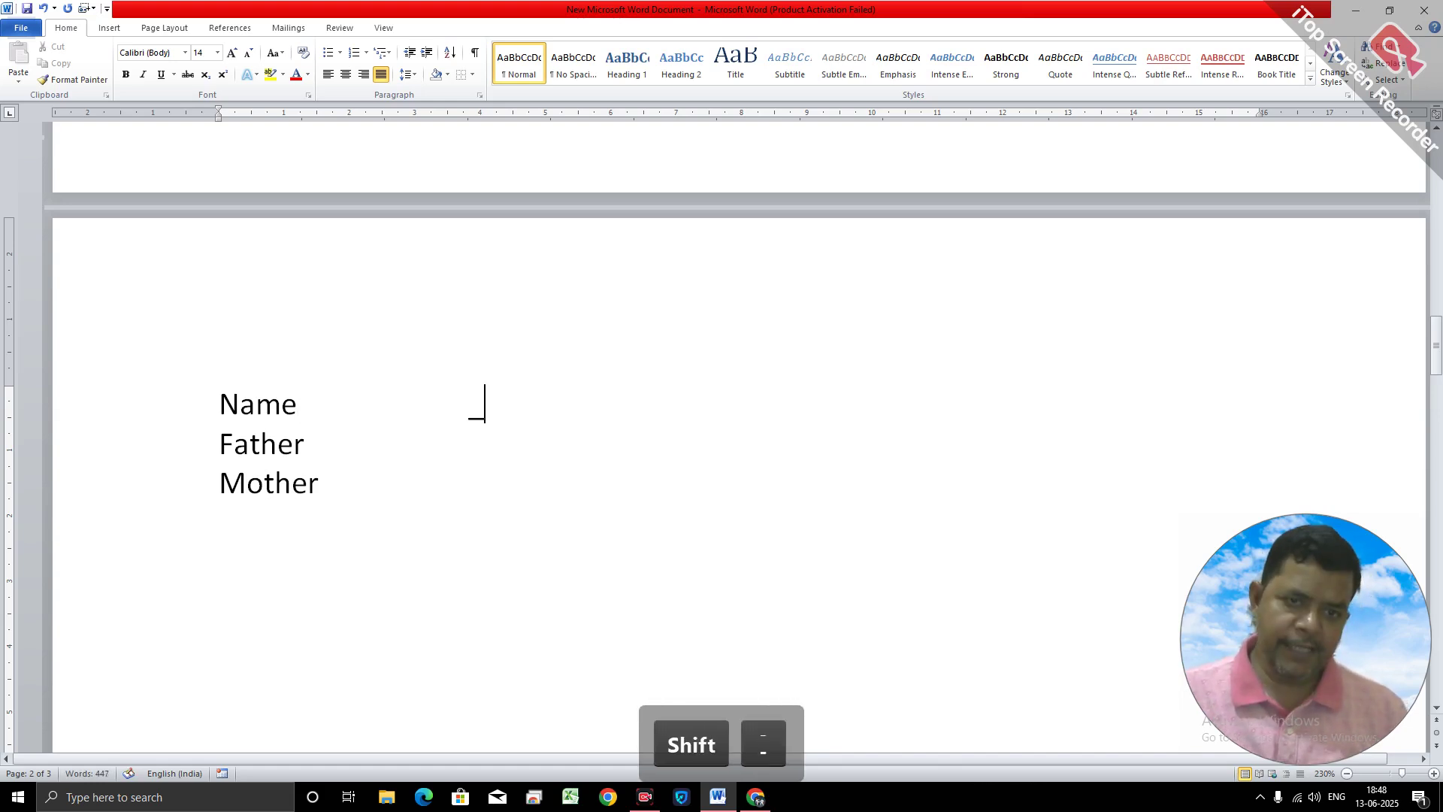
pyautogui.press('BackSpace')
pyautogui.write('-')
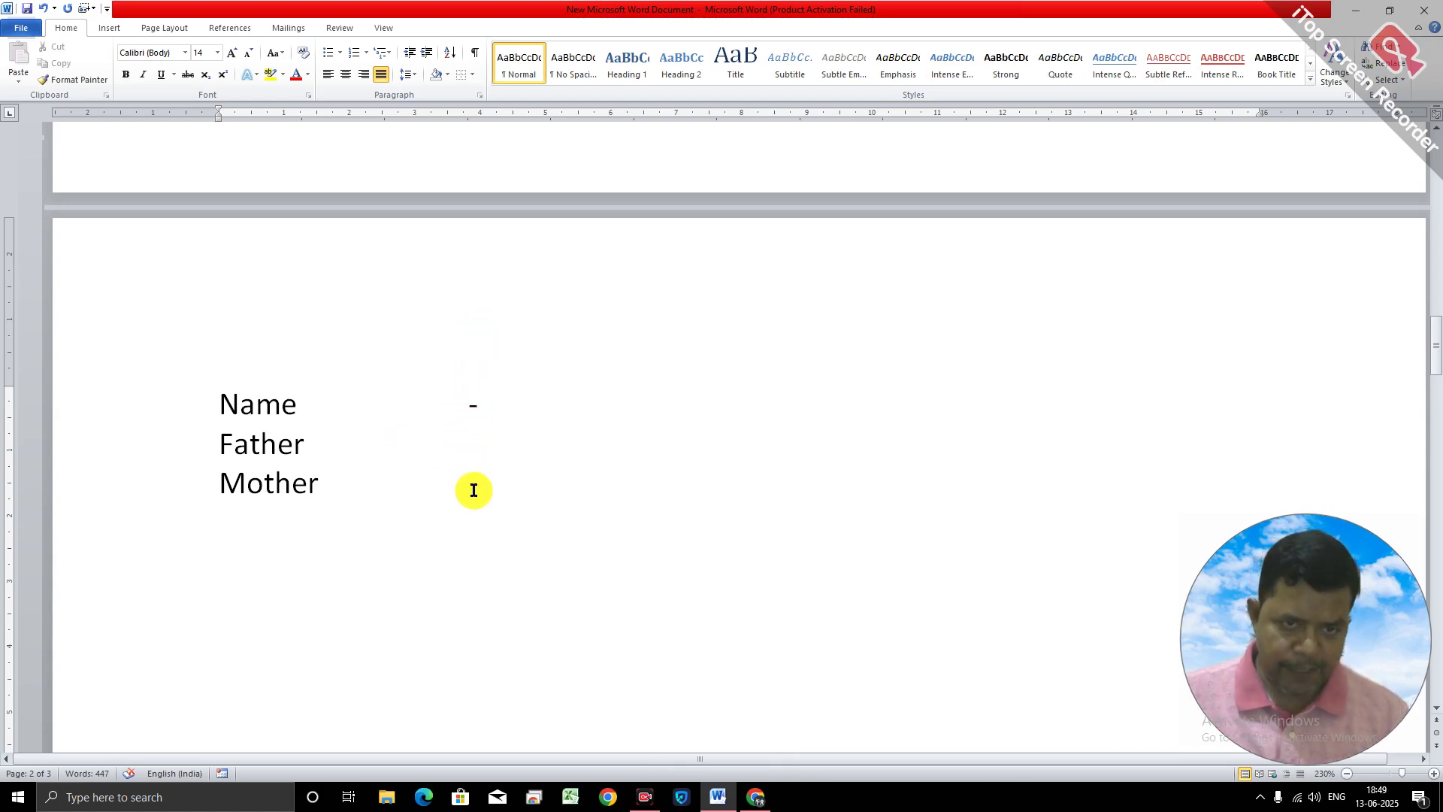
pyautogui.press('BackSpace')
pyautogui.press('BackSpace')
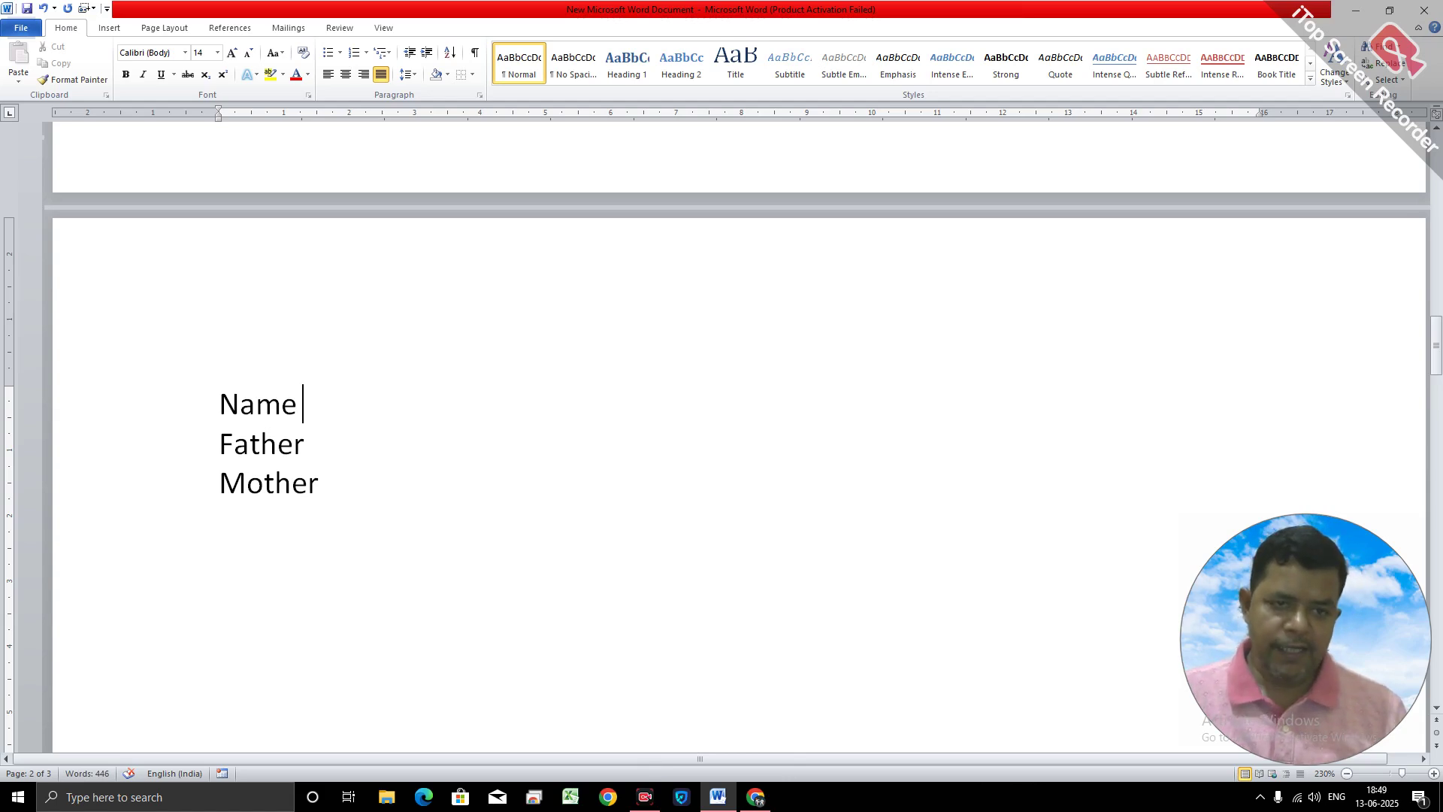
# Add an underscore and a person's first name after the Name label, separated by tab spacing.
pyautogui.press('Tab')
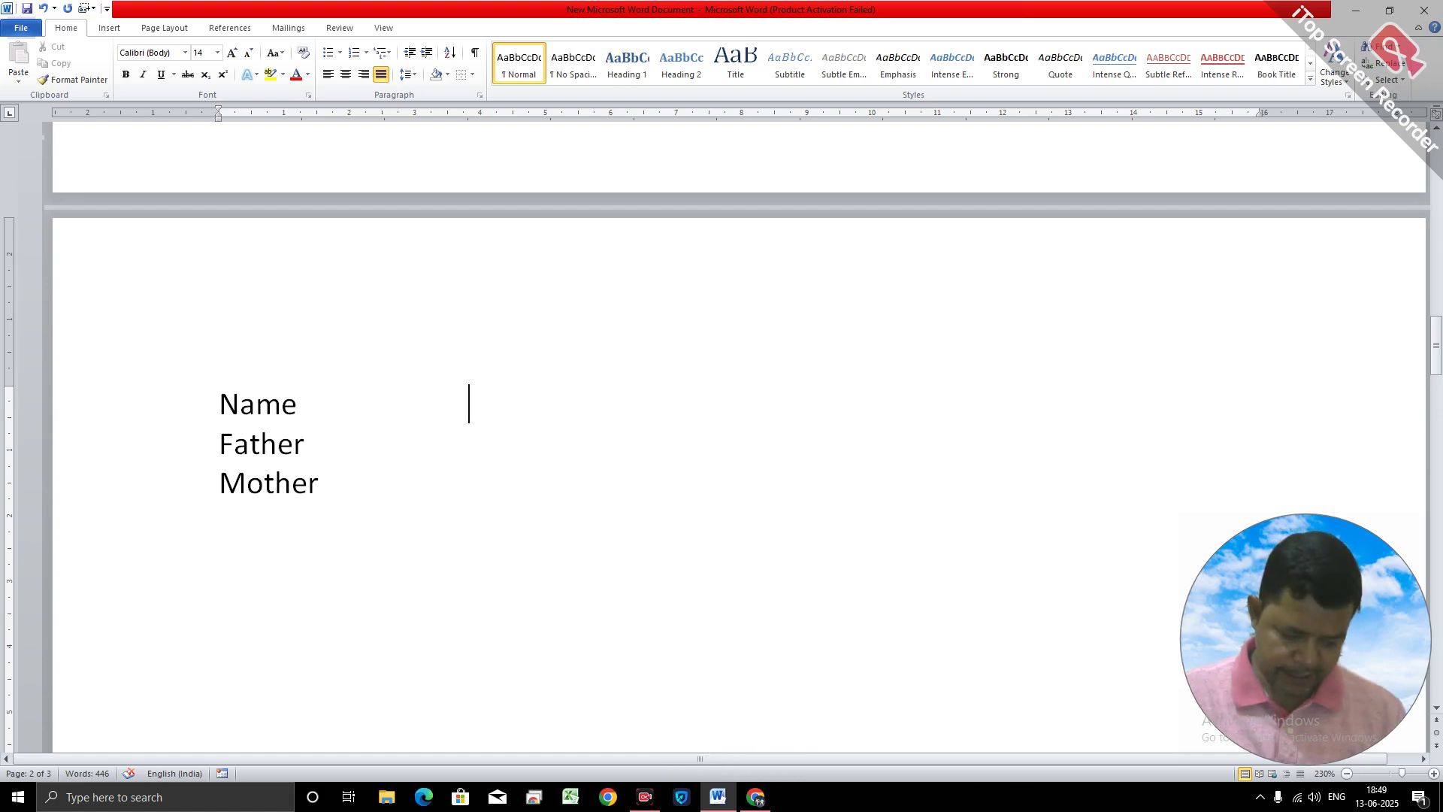
pyautogui.press('Tab')
pyautogui.write('_')
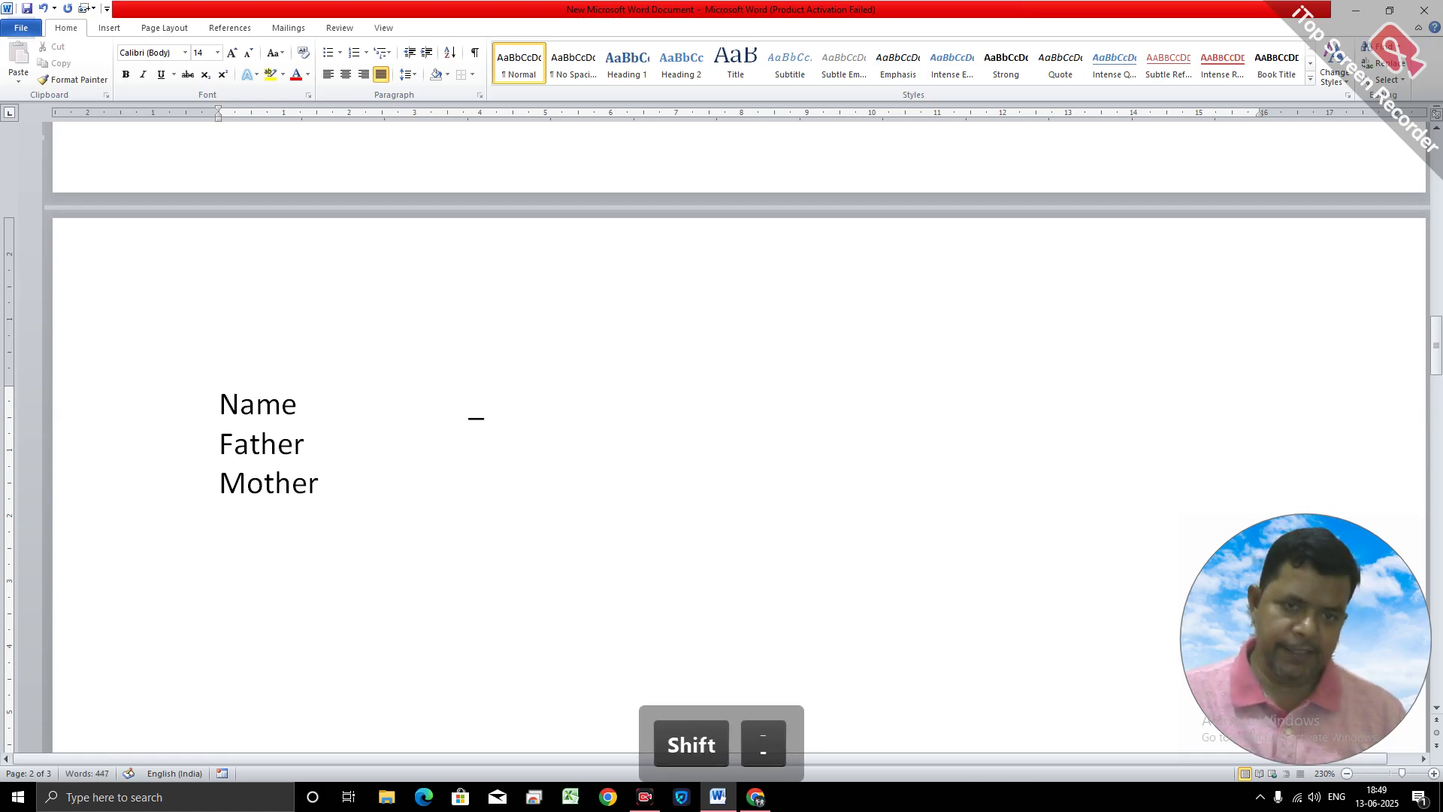
pyautogui.press('Tab')
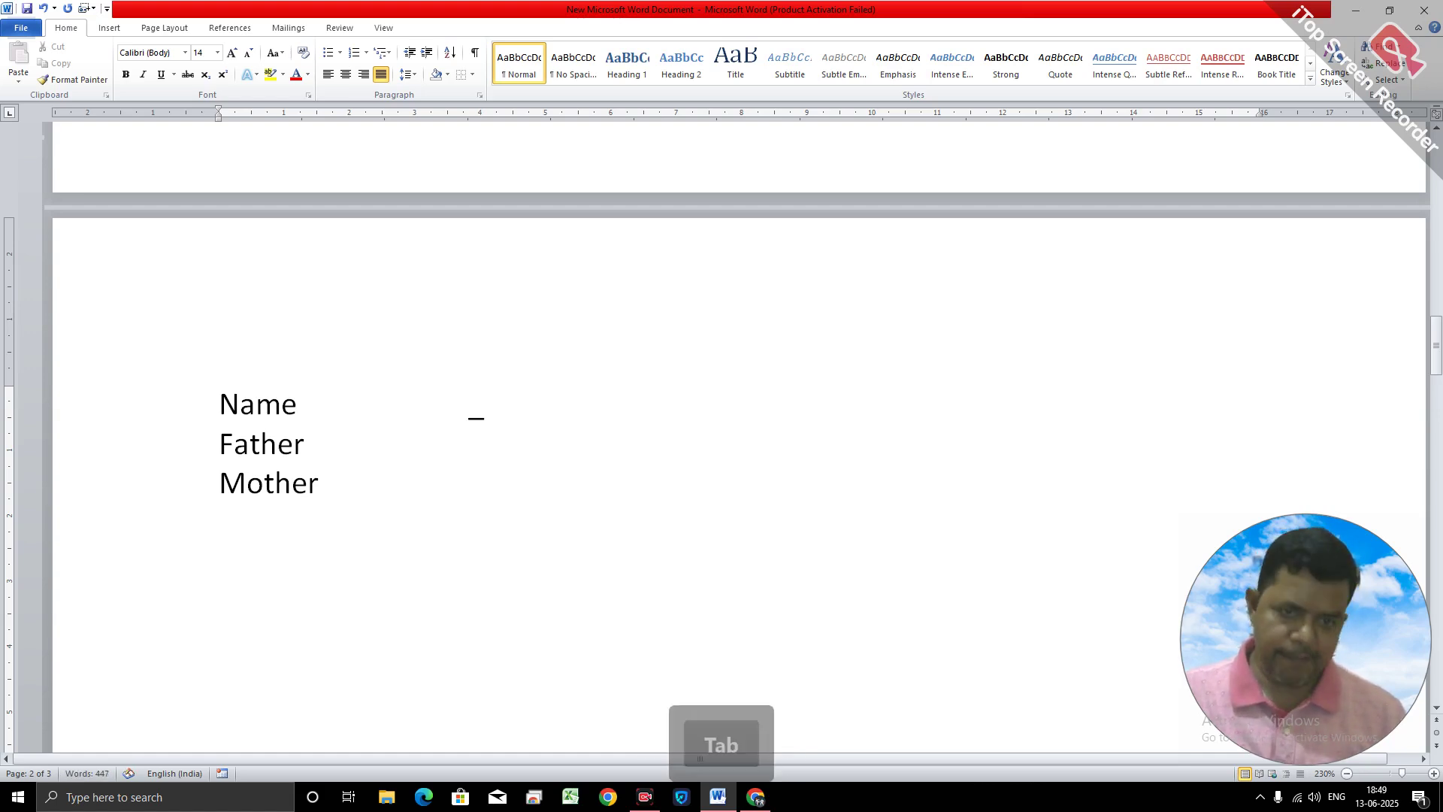
pyautogui.write('Mohan')
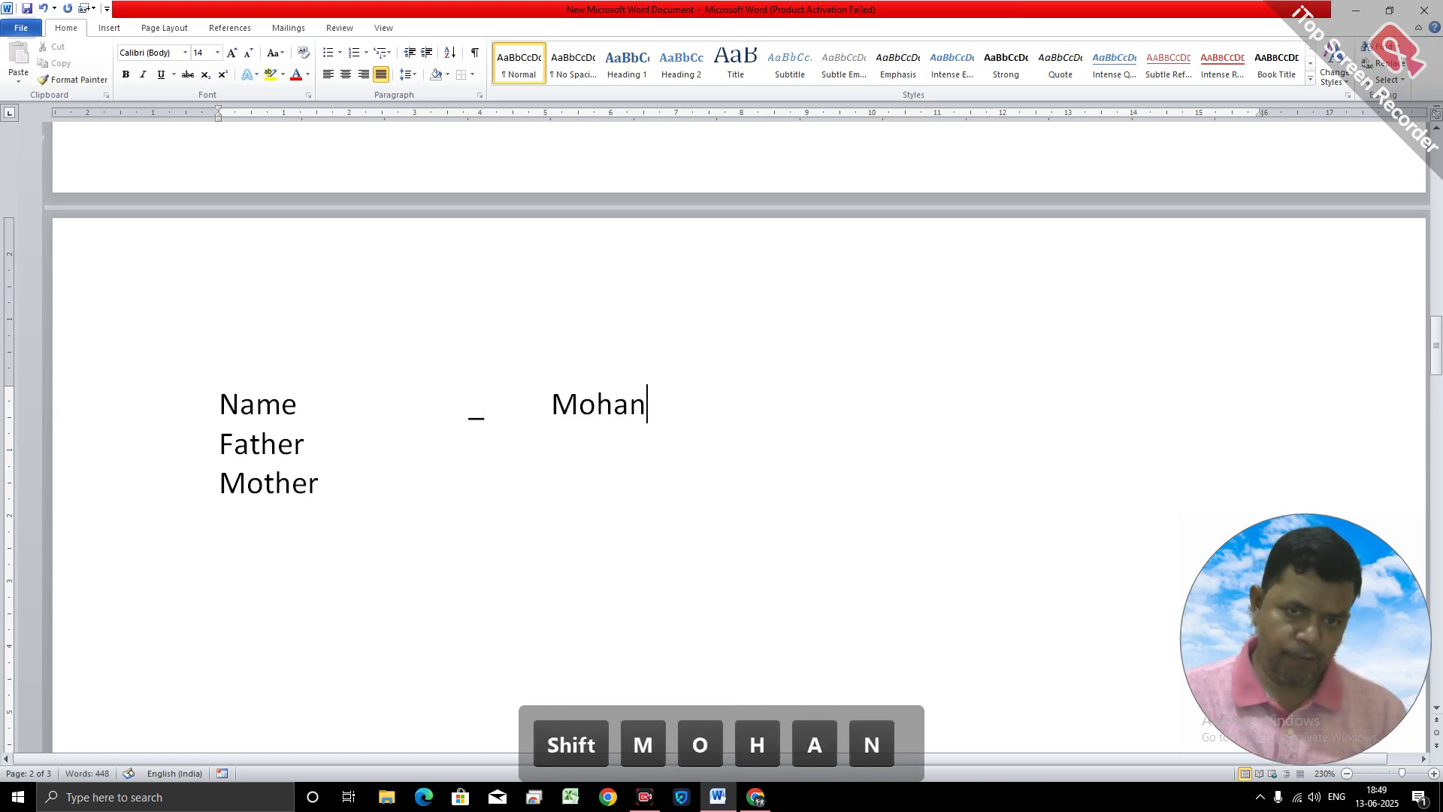
# Complete the Father line with an underscore and a person's first name, aligned with the Name line by tab spacing.
pyautogui.press('Down')
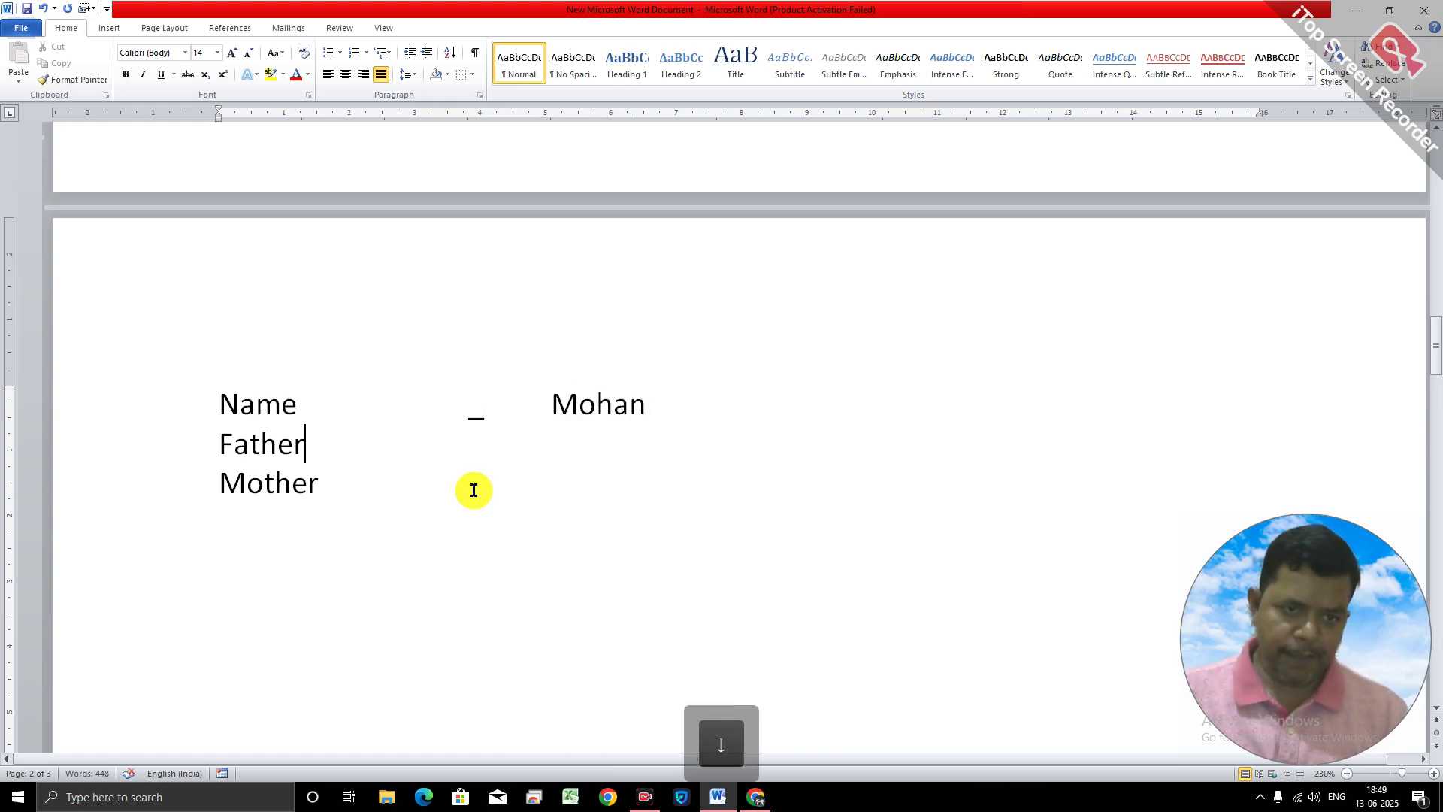
pyautogui.press('Tab')
pyautogui.press('Tab')
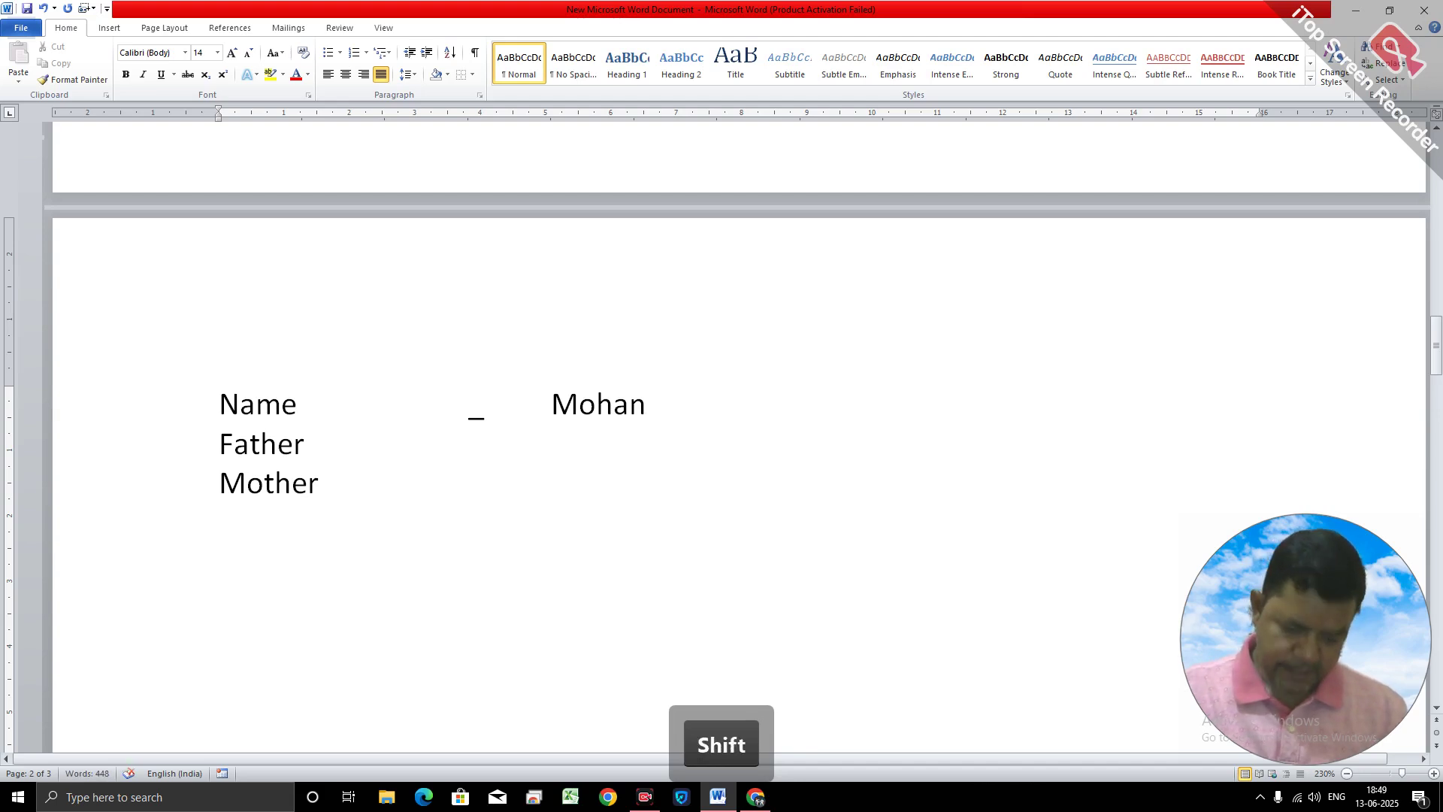
pyautogui.write('-')
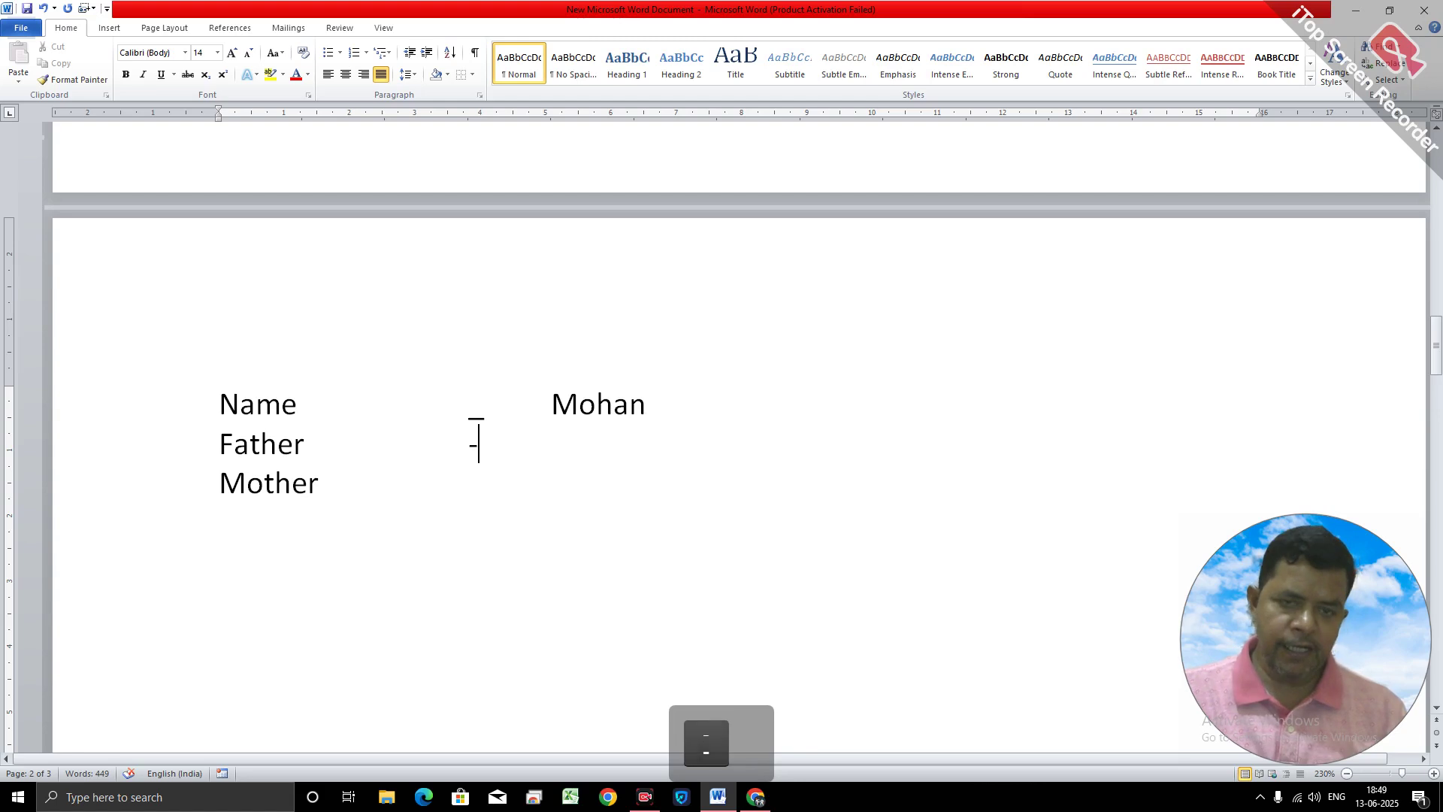
pyautogui.press('BackSpace')
pyautogui.write('_')
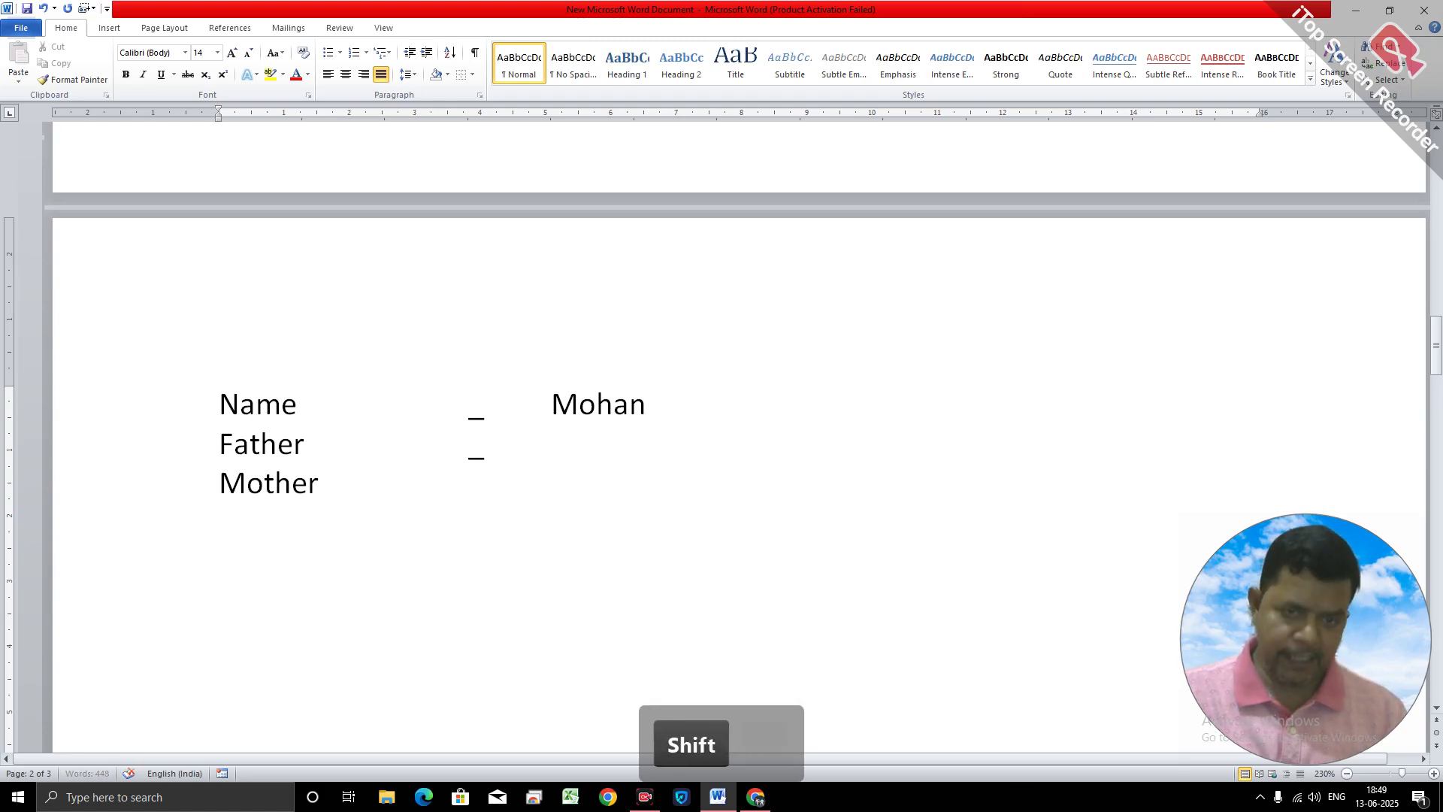
pyautogui.press('Tab')
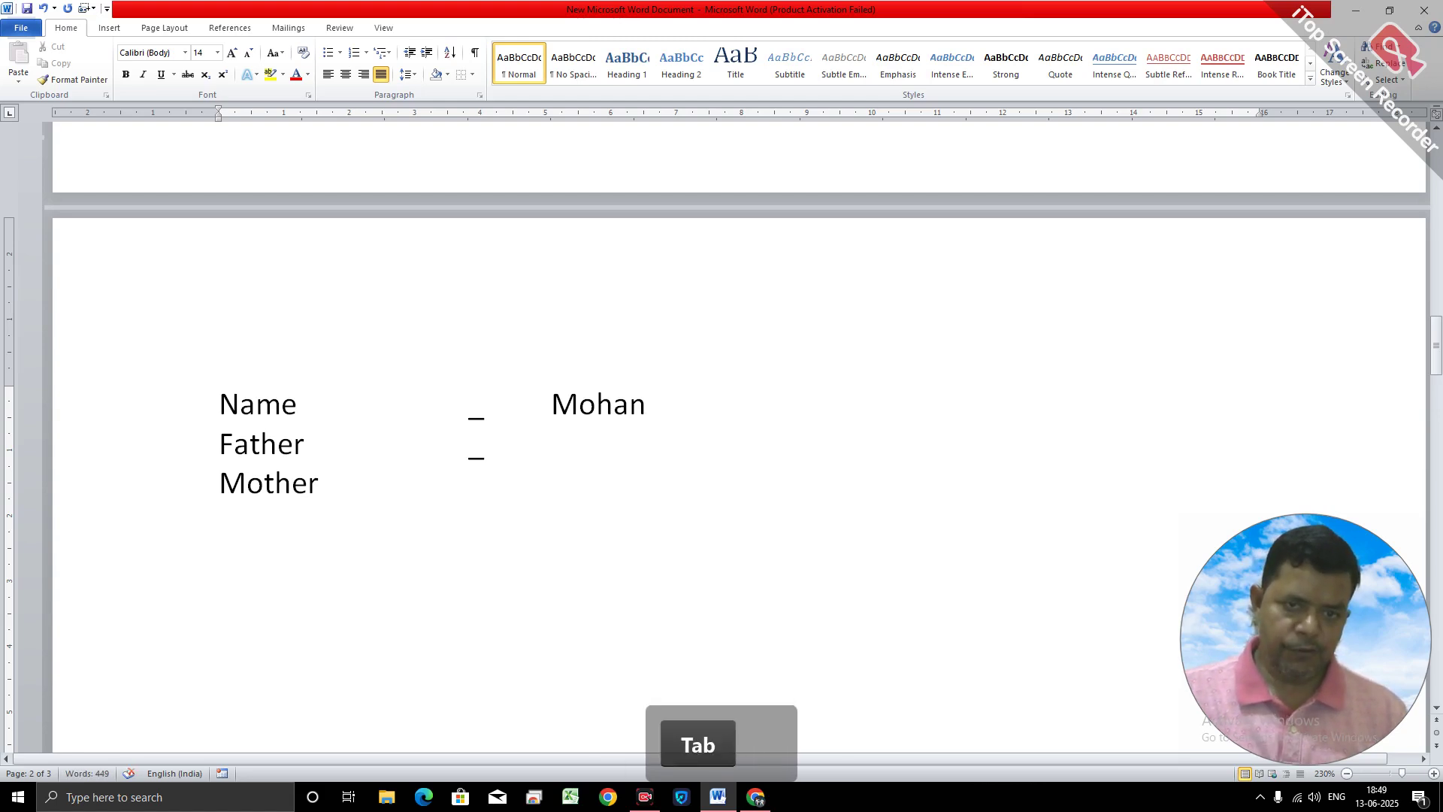
pyautogui.write('So')
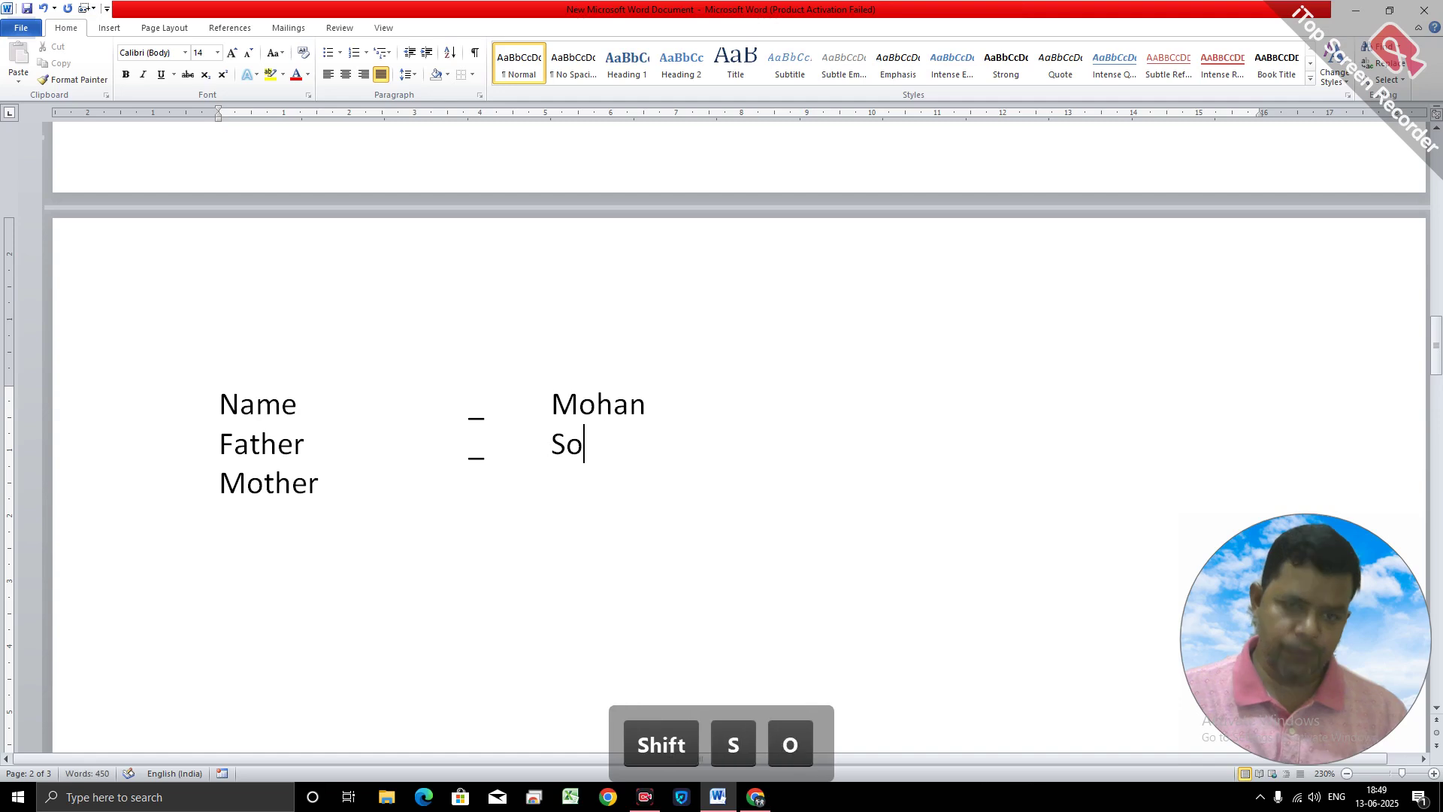
pyautogui.write('han')
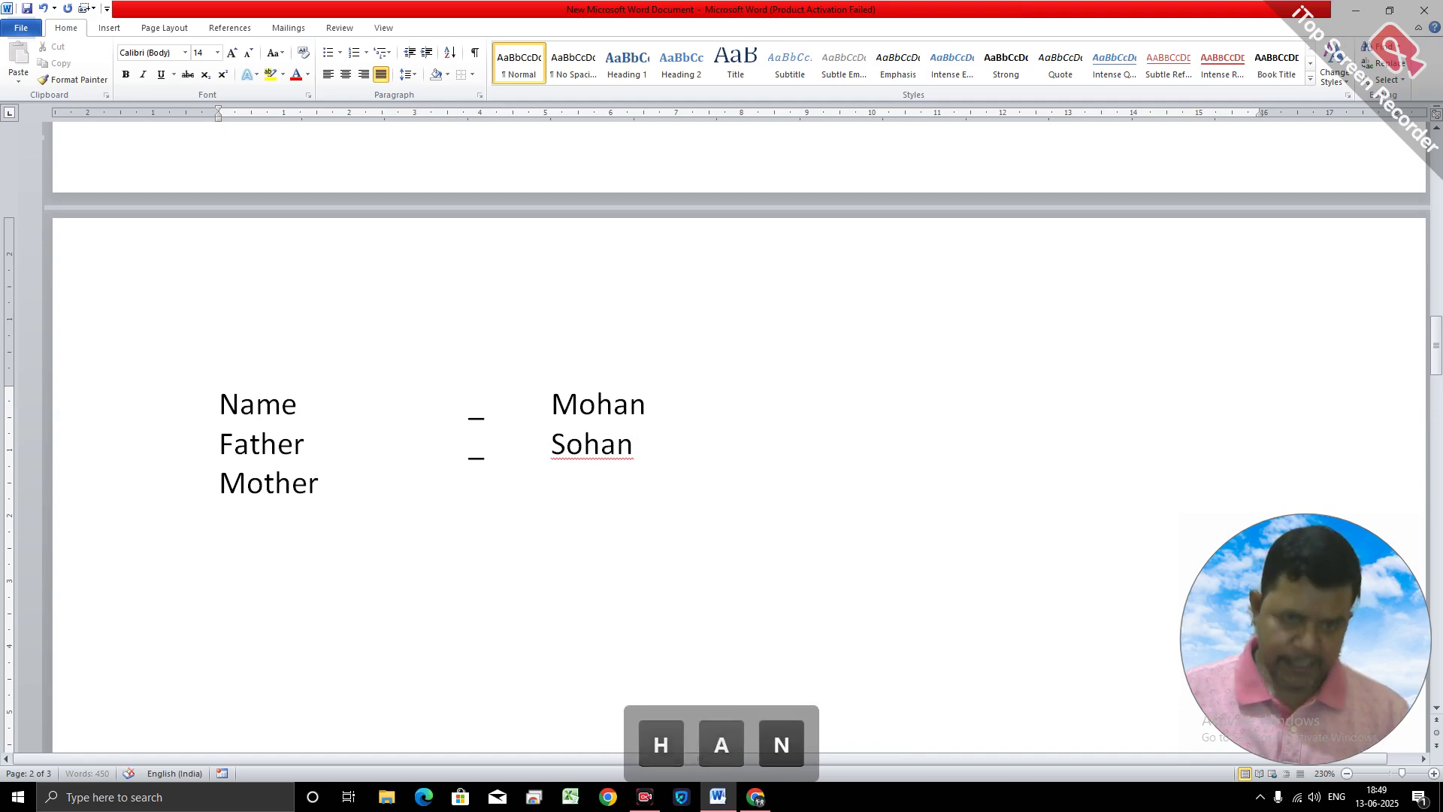
# Complete the Mother line with a tab-aligned underscore and a person's first name.
pyautogui.press('Down')
pyautogui.press('Tab')
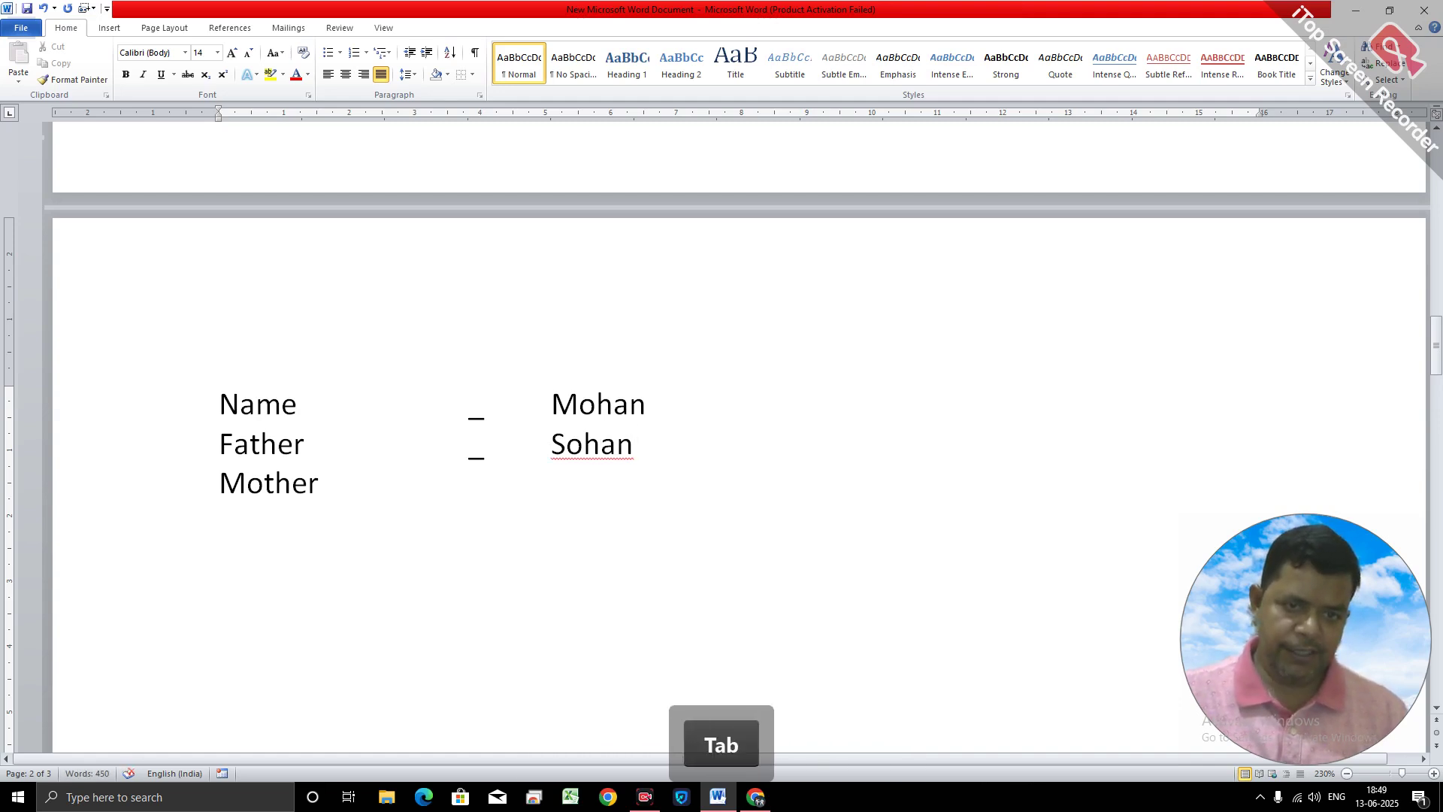
pyautogui.write('_')
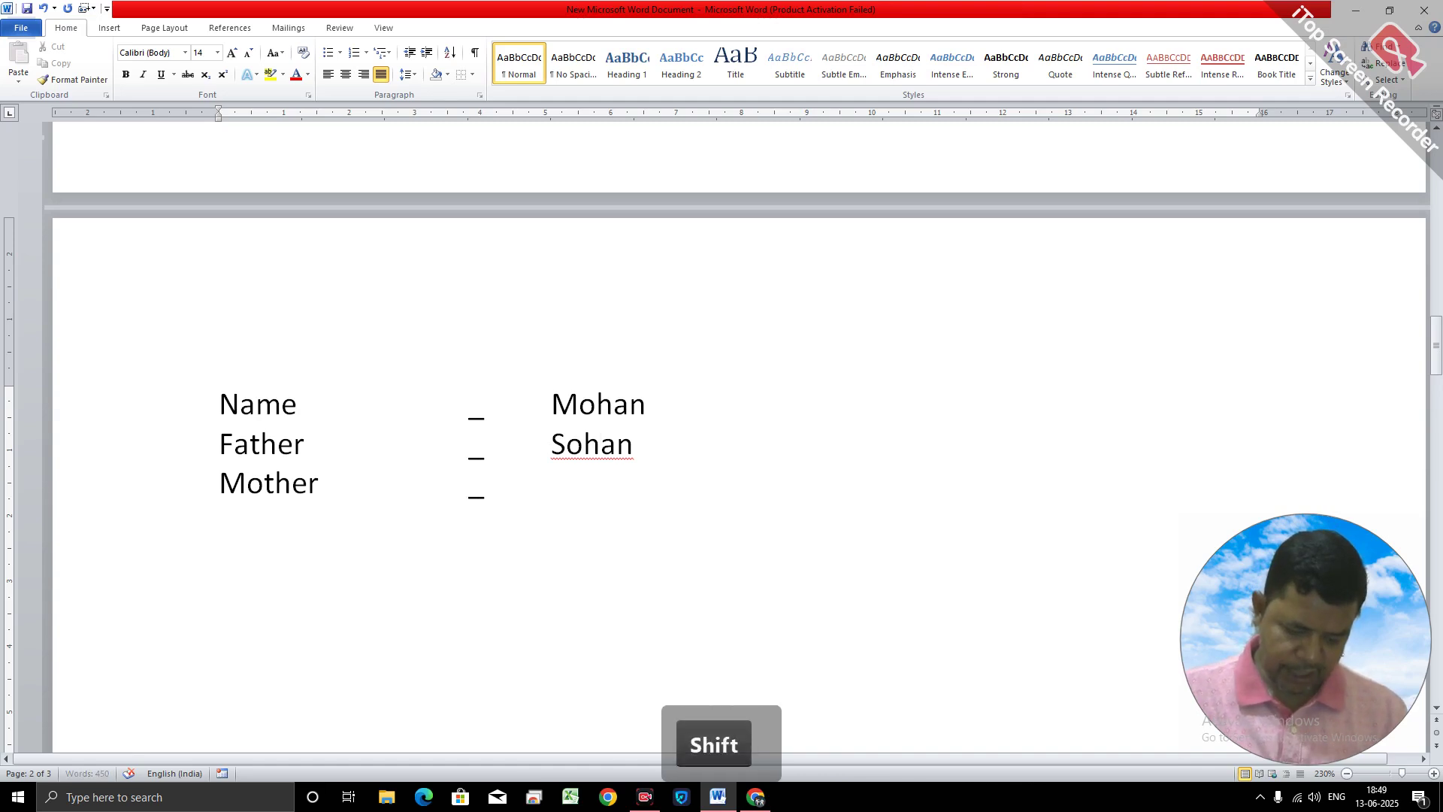
pyautogui.press('Tab')
pyautogui.write('si')
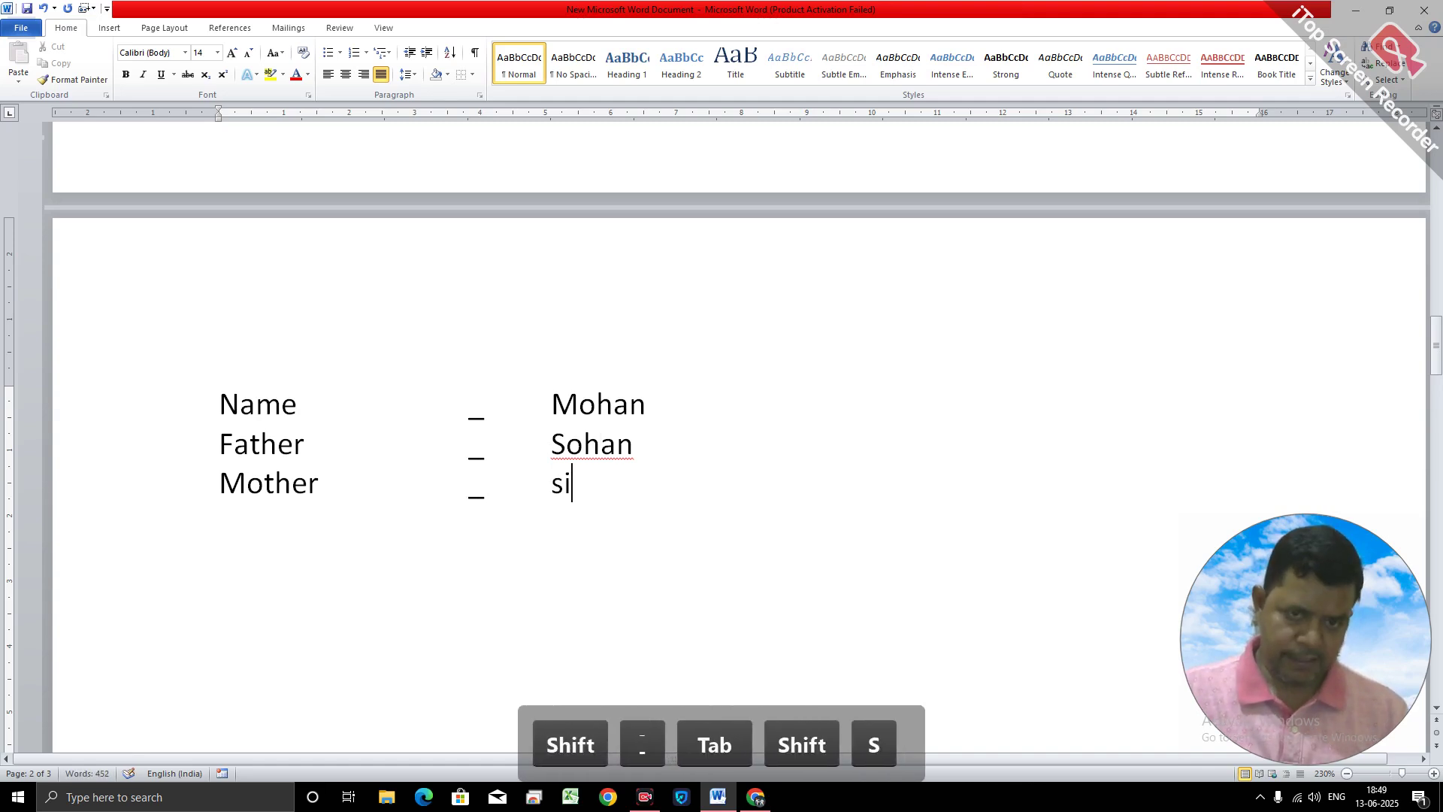
pyautogui.write('ta')
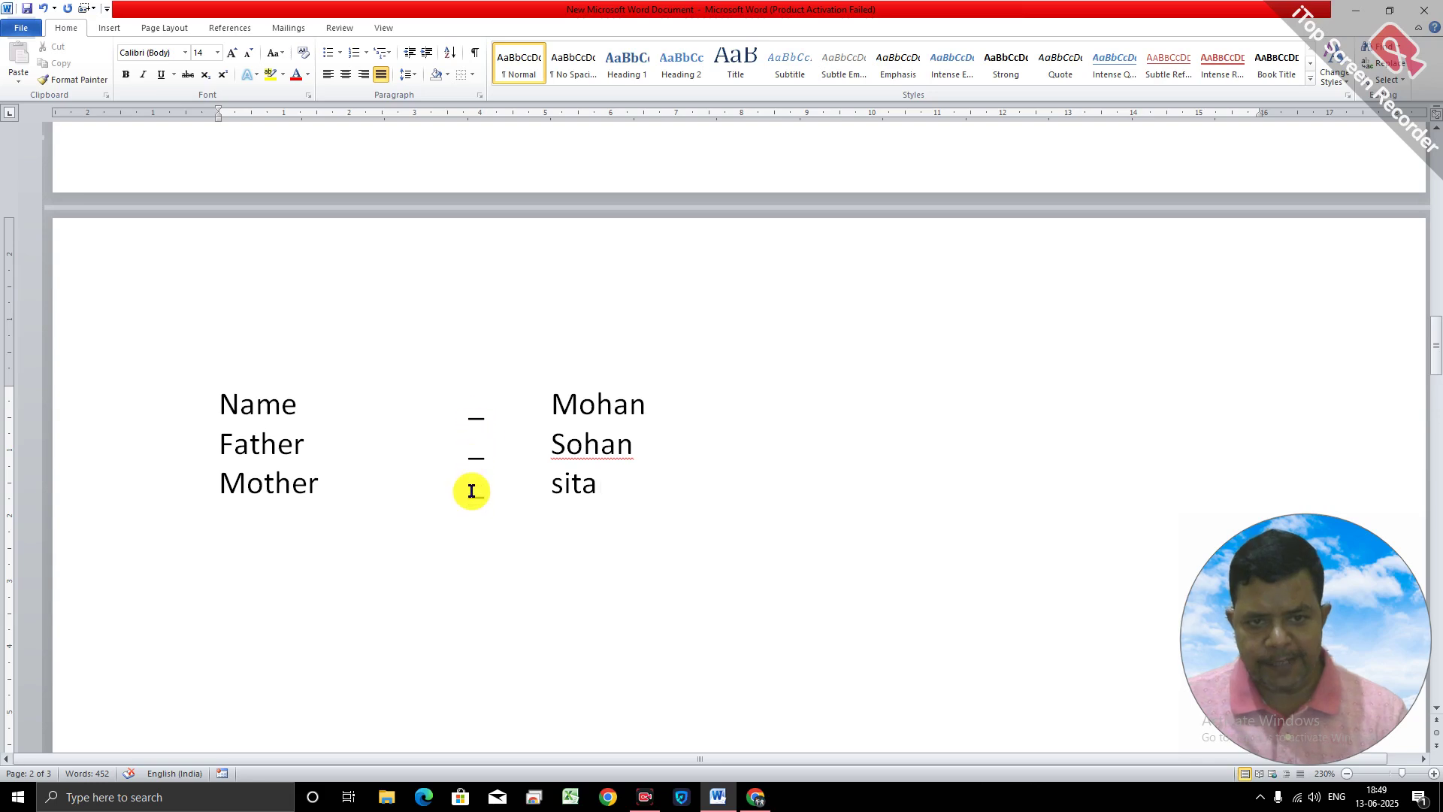
pyautogui.moveTo(460, 415); pyautogui.dragTo(483, 496)
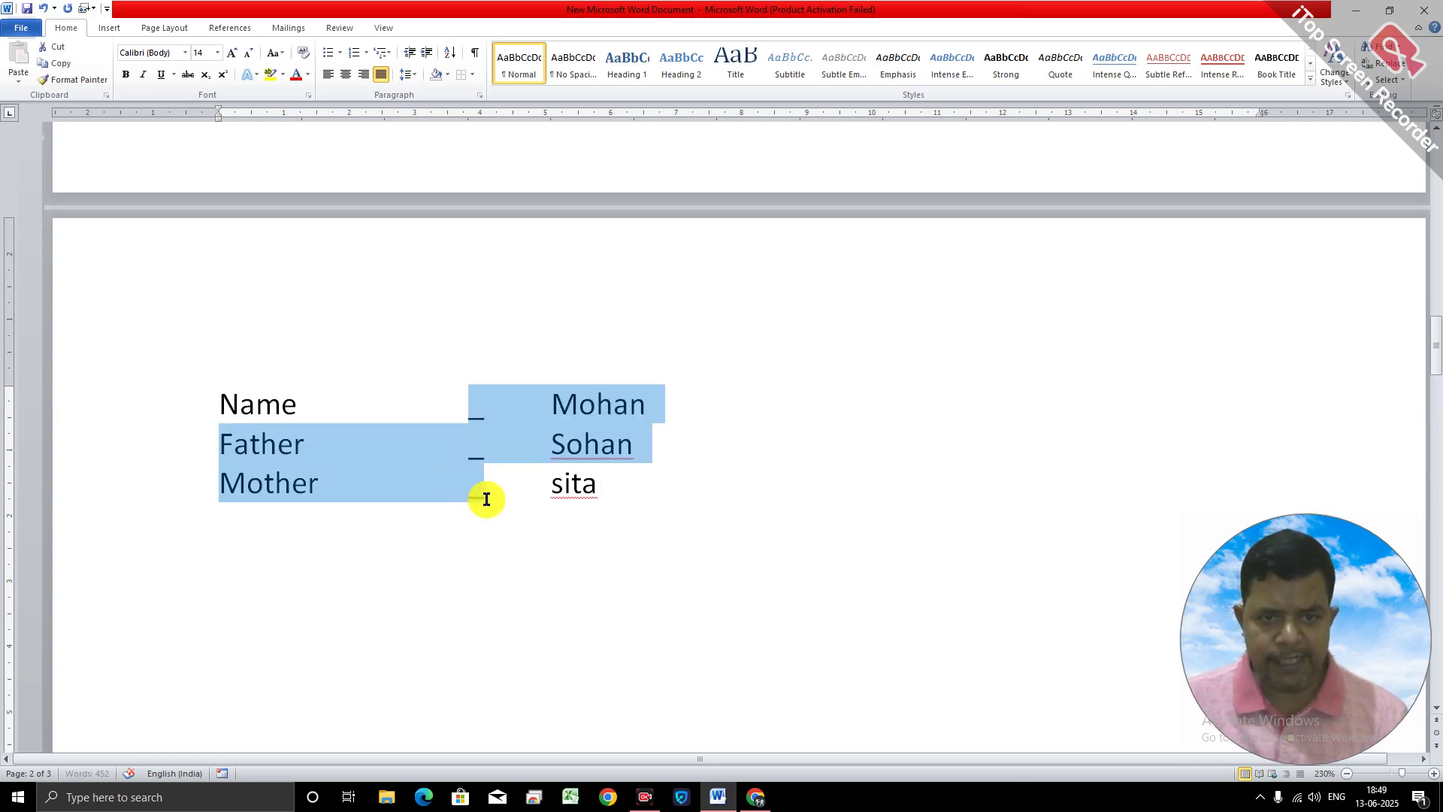
pyautogui.click(485, 492)
pyautogui.moveTo(484, 430); pyautogui.dragTo(489, 483)
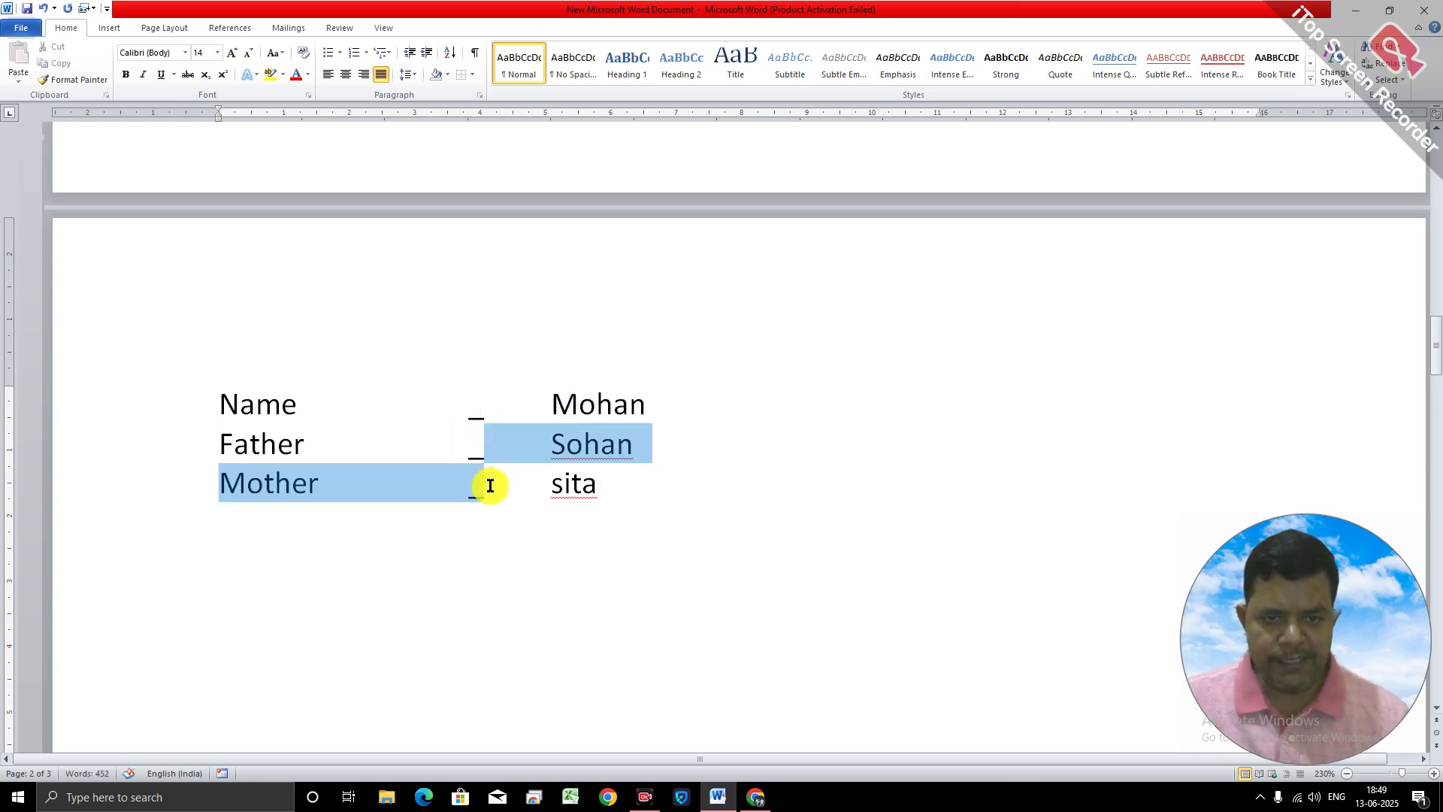
# Select the Father and Mother lines and delete them.
pyautogui.click(383, 444)
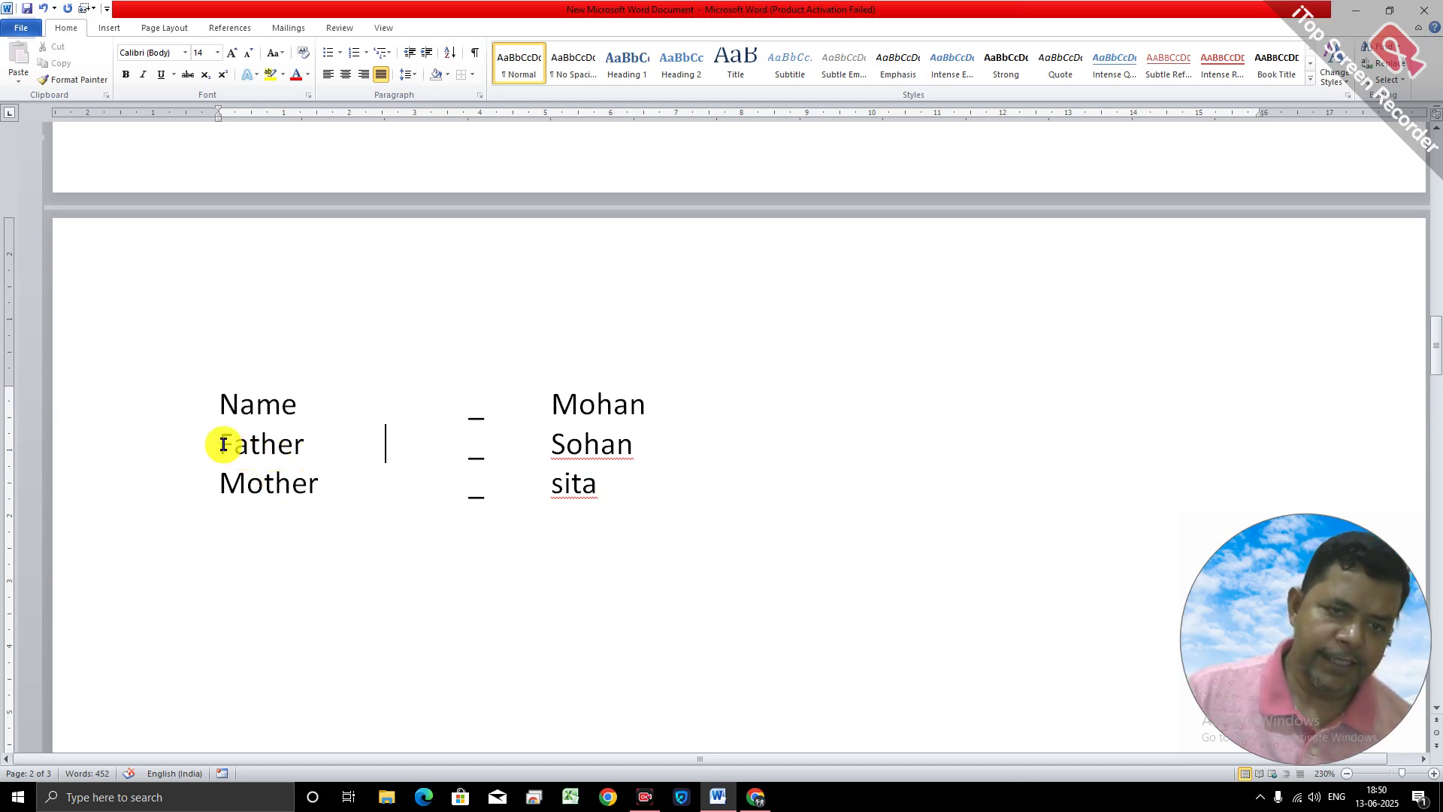
pyautogui.moveTo(219, 443); pyautogui.dragTo(614, 493)
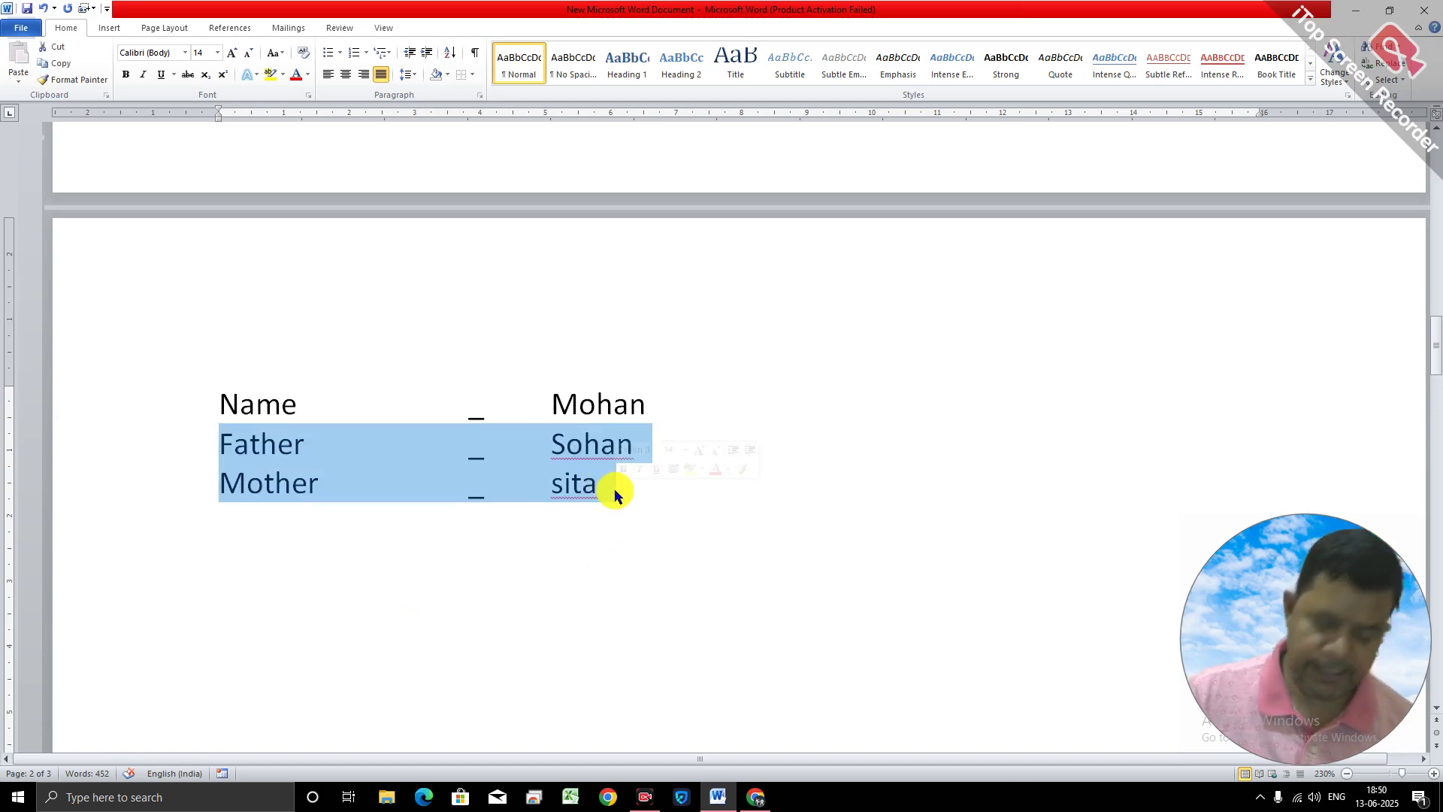
pyautogui.press('Delete')
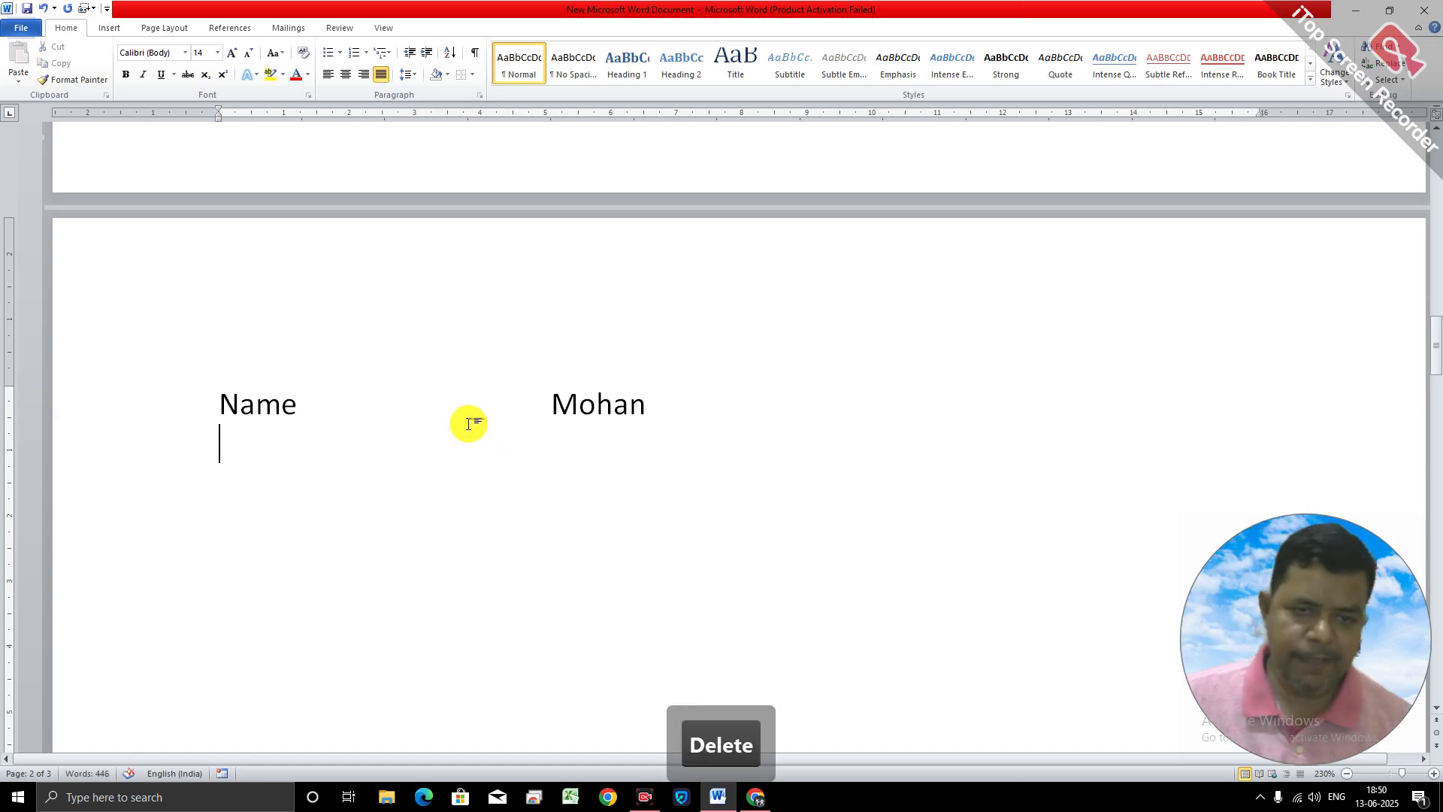
# Set left tab stops at about 1 and 3.5 cm for the Name line and add a tab before its underscore.
pyautogui.click(293, 406)
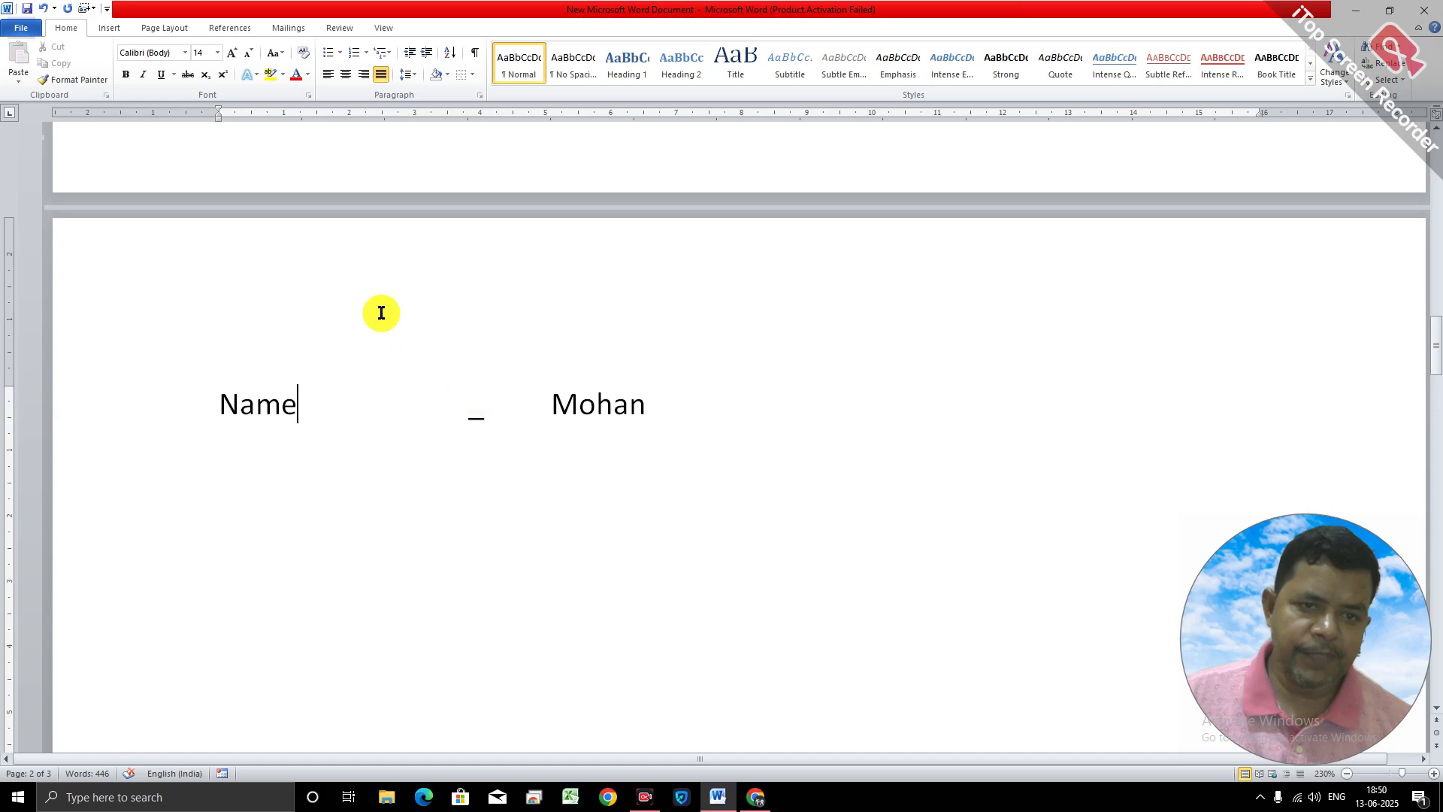
pyautogui.click(286, 118)
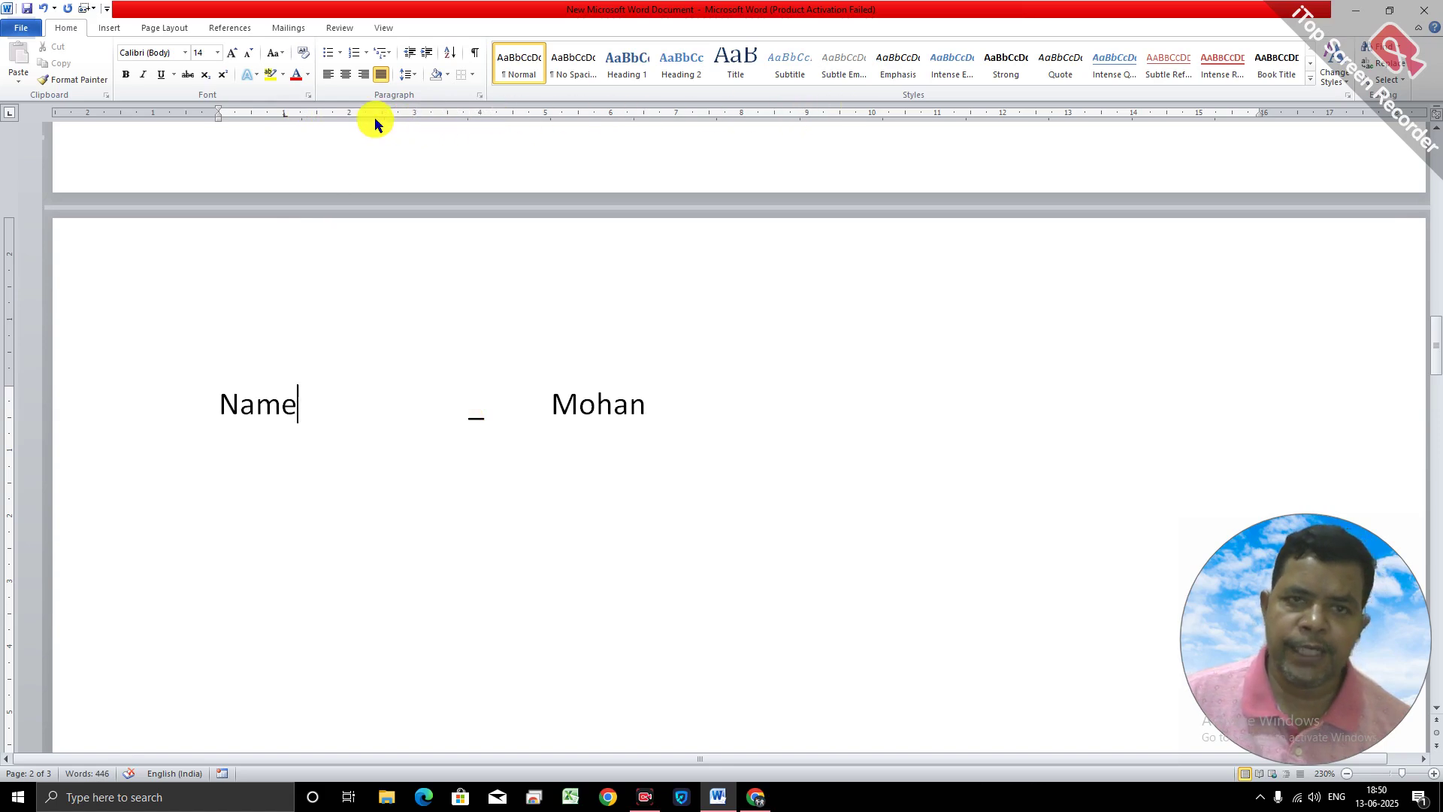
pyautogui.click(470, 412)
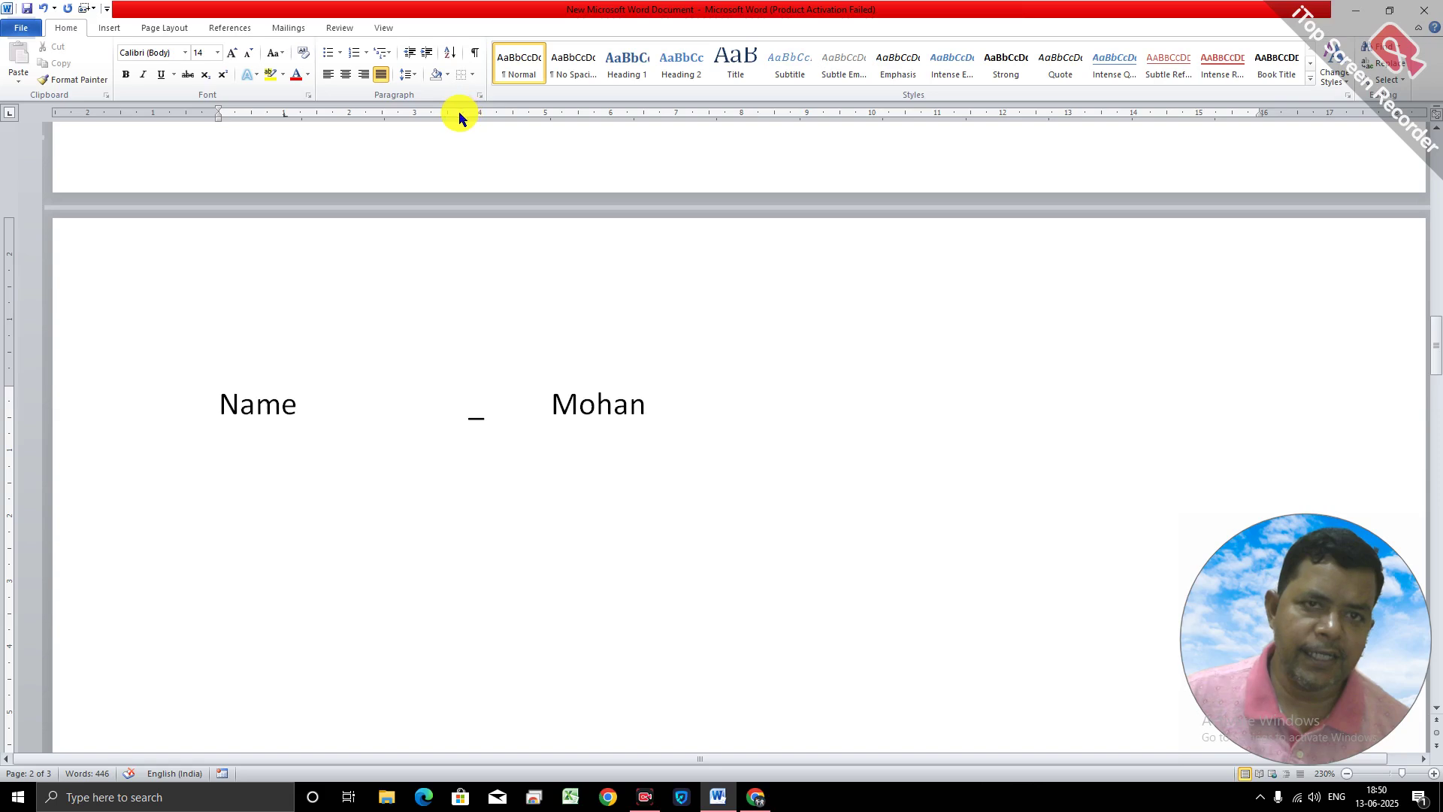
pyautogui.press('Tab')
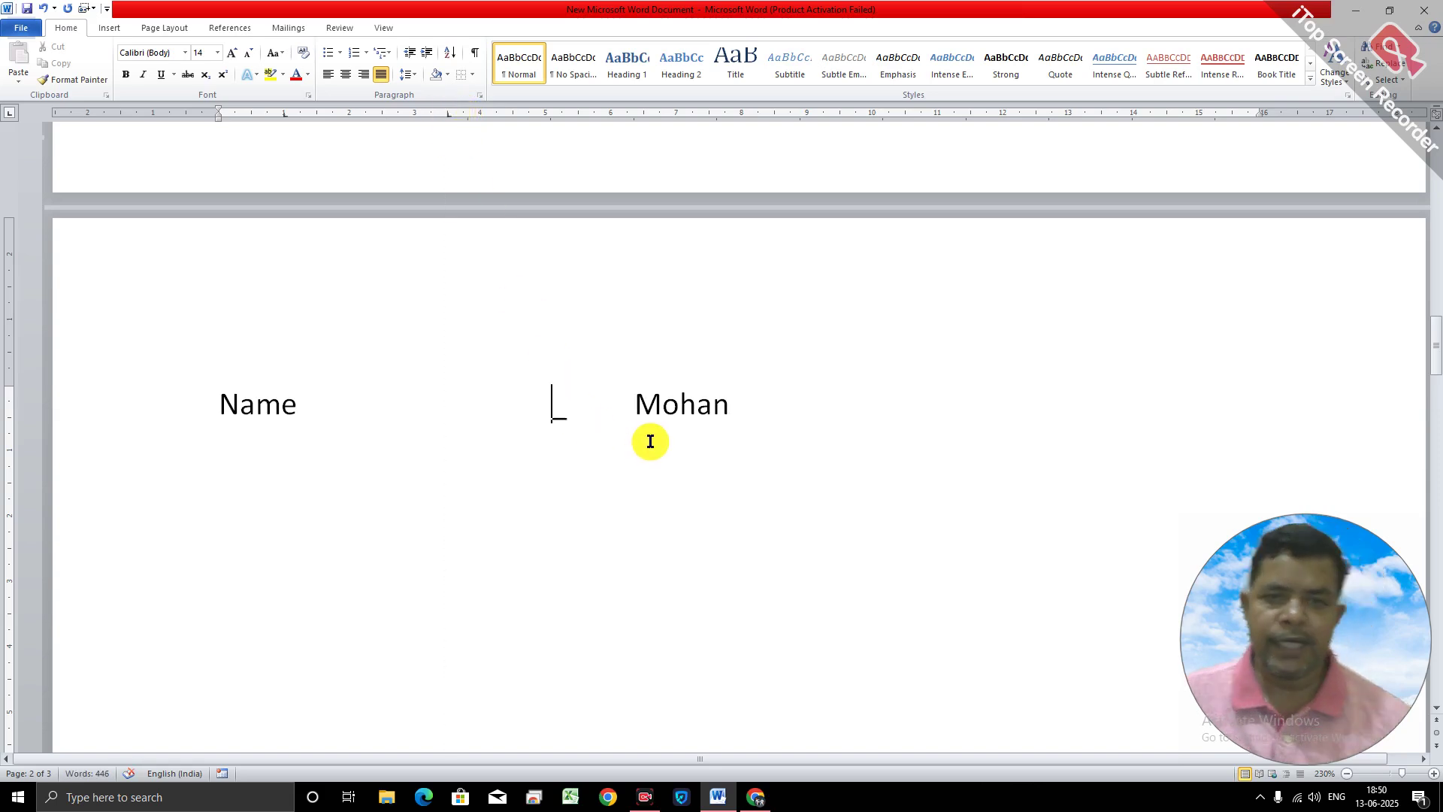
# Delete the Name line and enter (c) in its place for a copyright symbol.
pyautogui.moveTo(760, 406); pyautogui.dragTo(178, 396)
pyautogui.press('BackSpace')
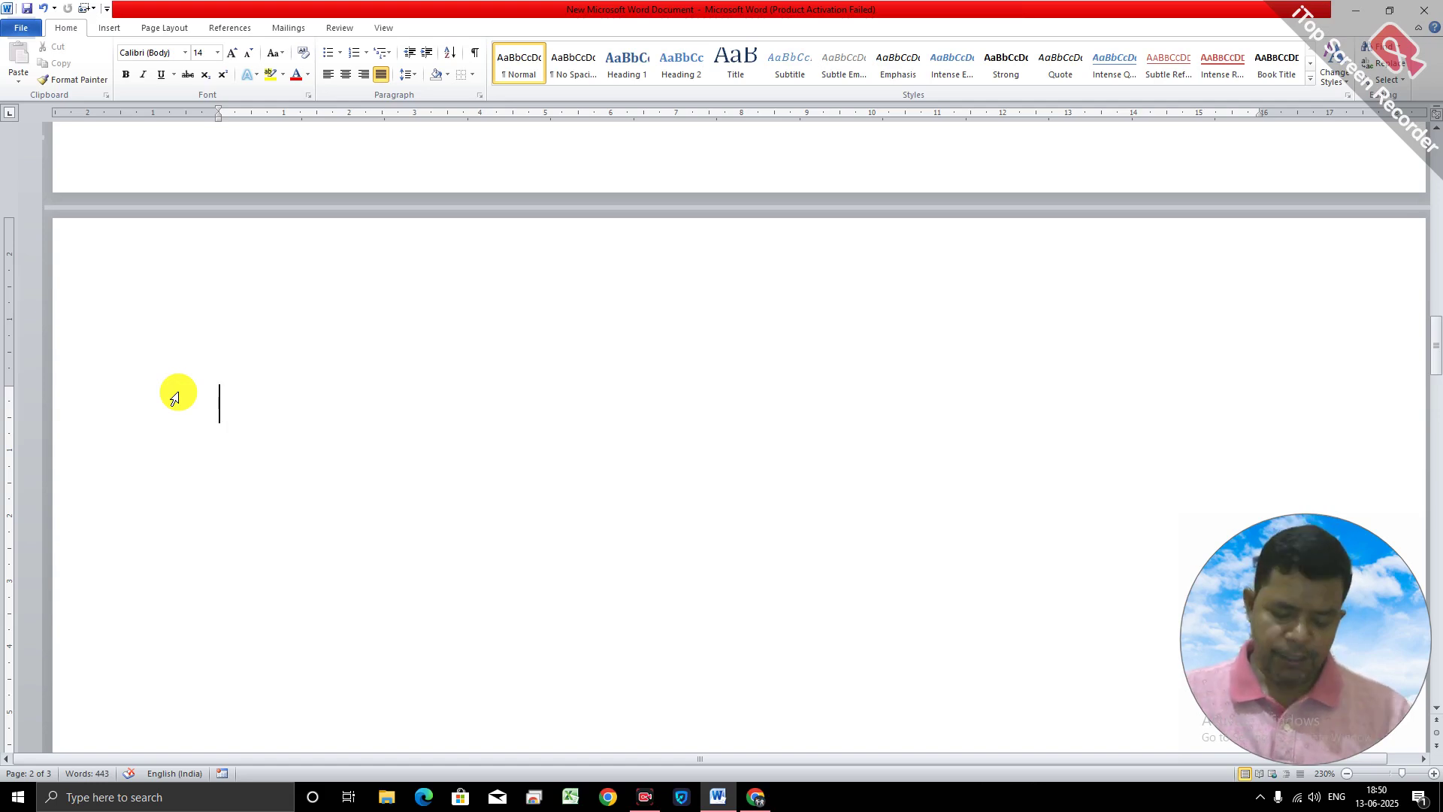
pyautogui.write('(')
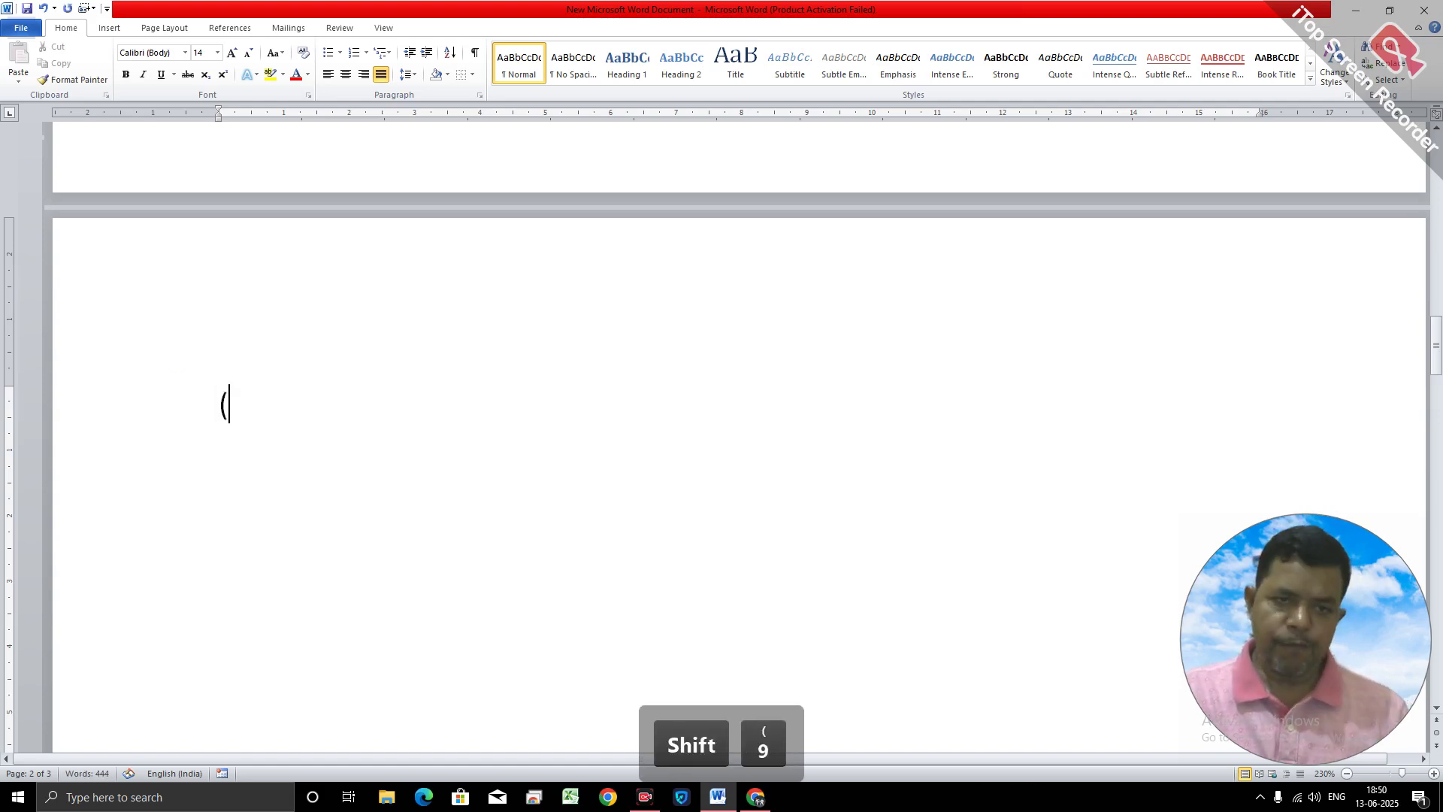
pyautogui.write('c)')
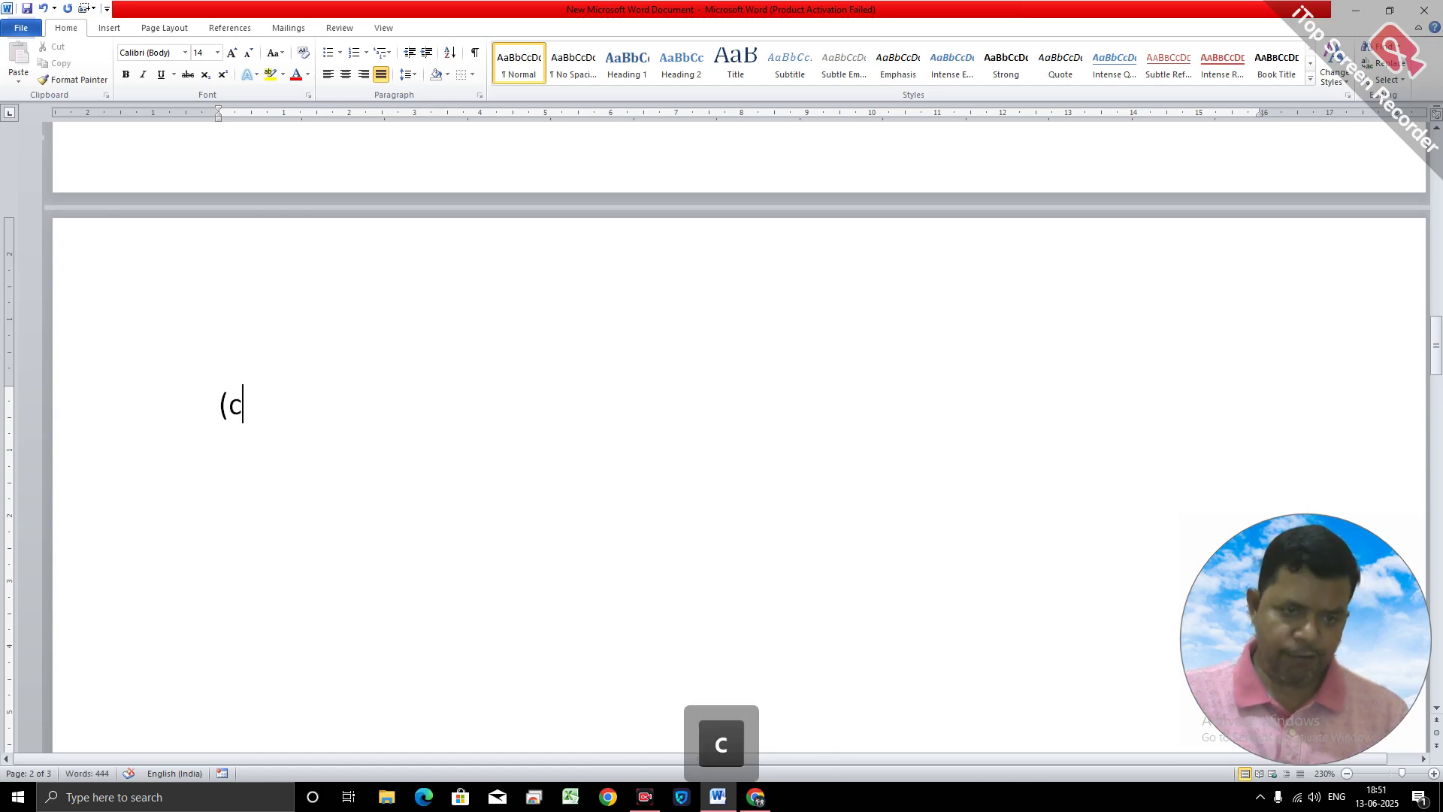
pyautogui.click(233, 413)
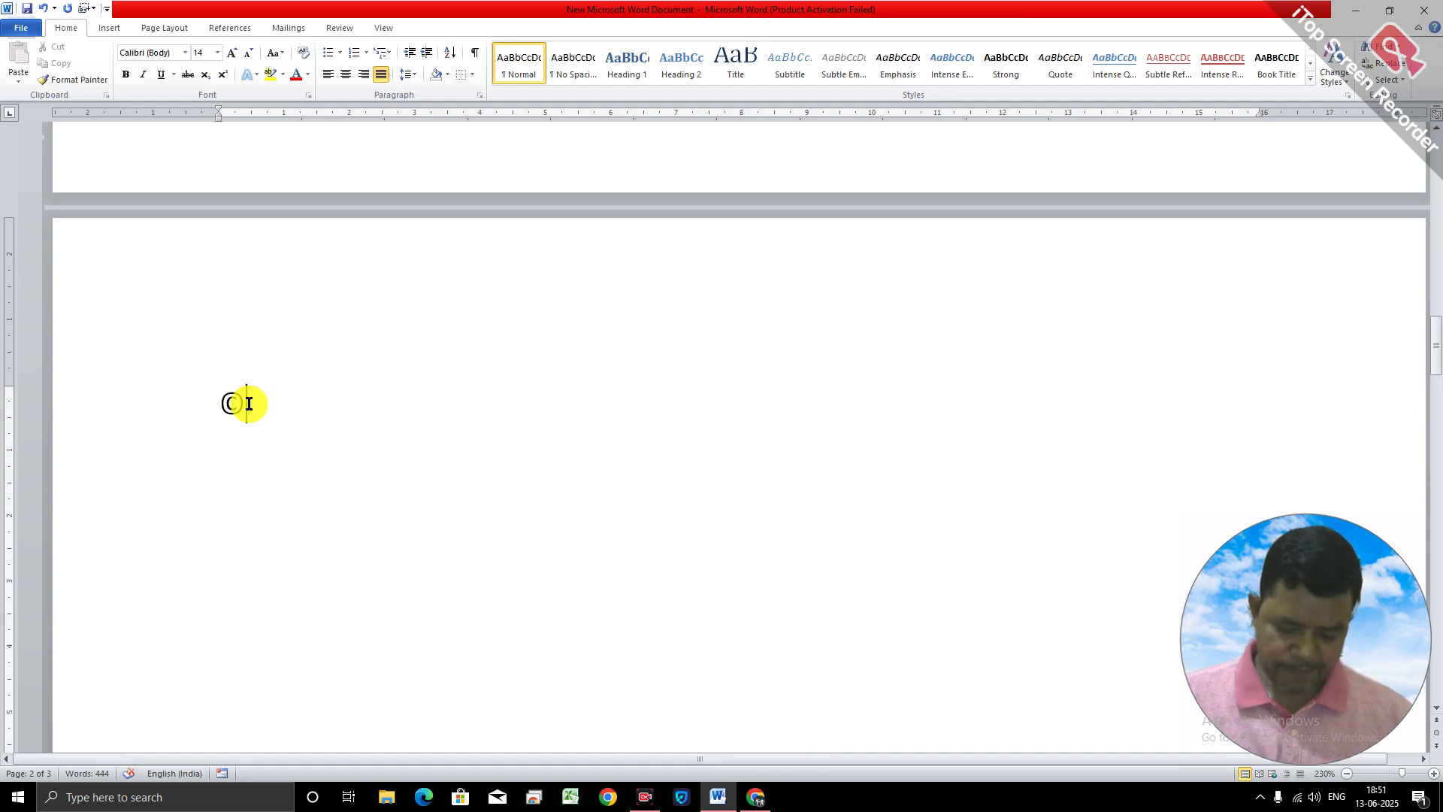
# Insert a registered symbol, using (R), on the second line and enter Trade on the third line.
pyautogui.press('Return')
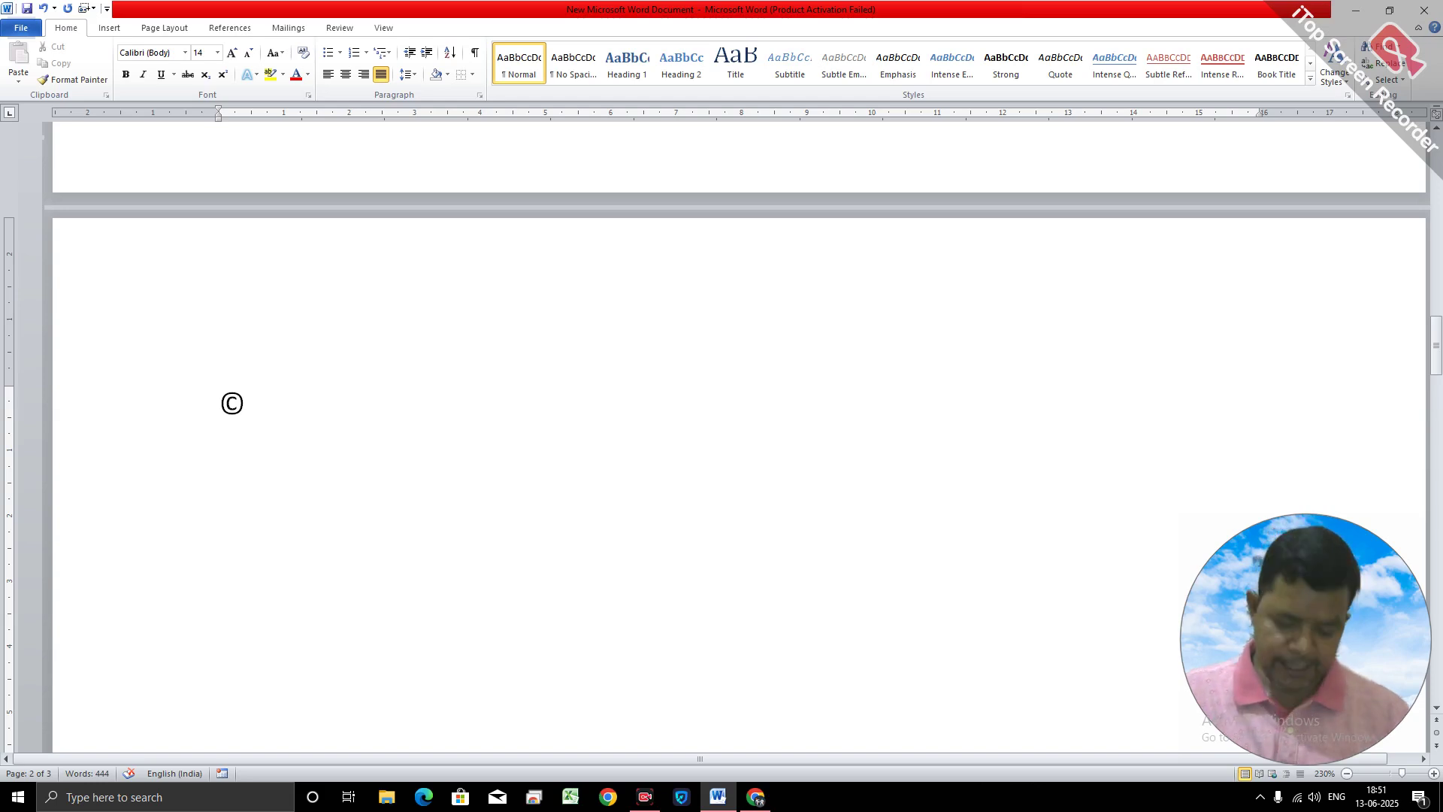
pyautogui.write('(R)')
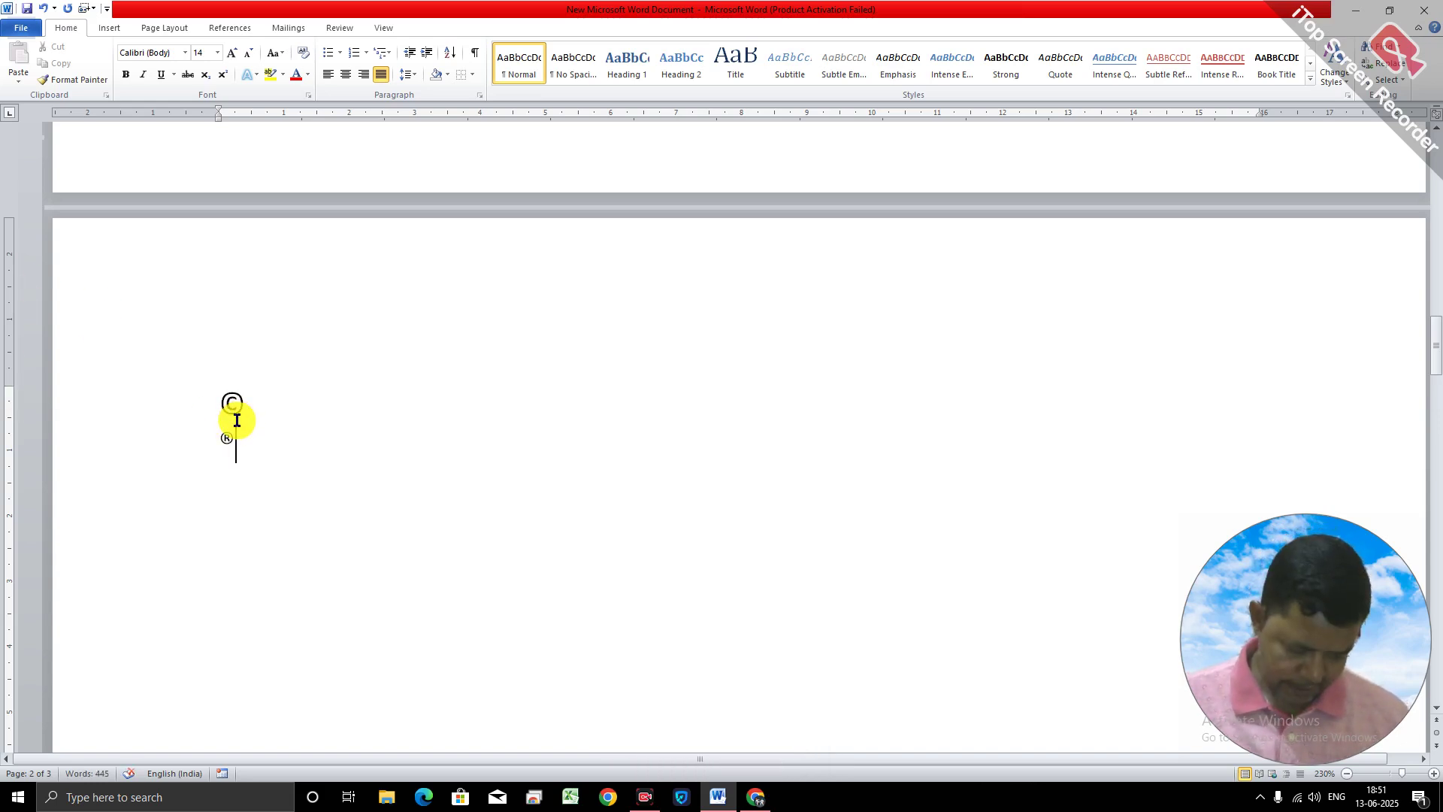
pyautogui.hotkey('alt', 'l')
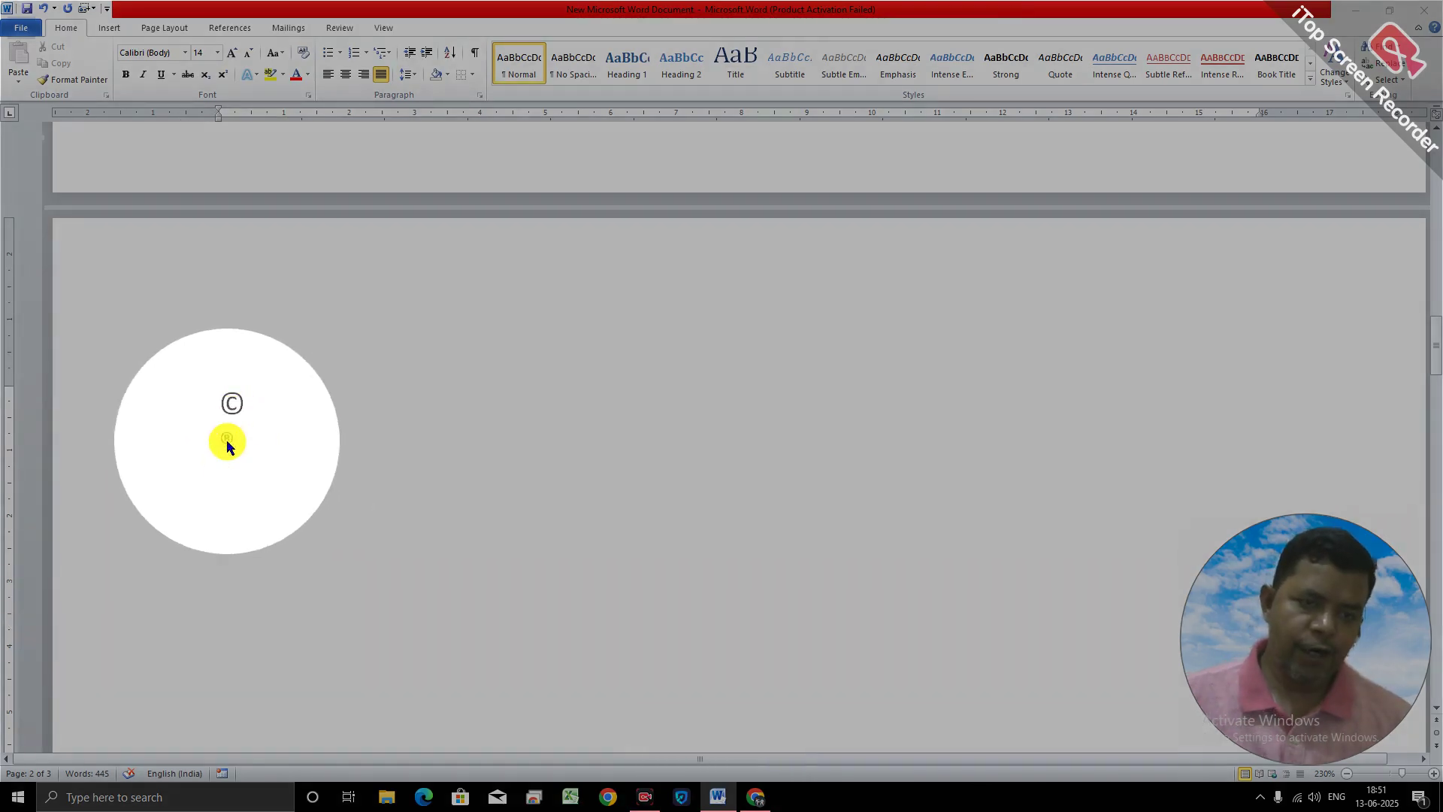
pyautogui.hotkey('alt', 'l')
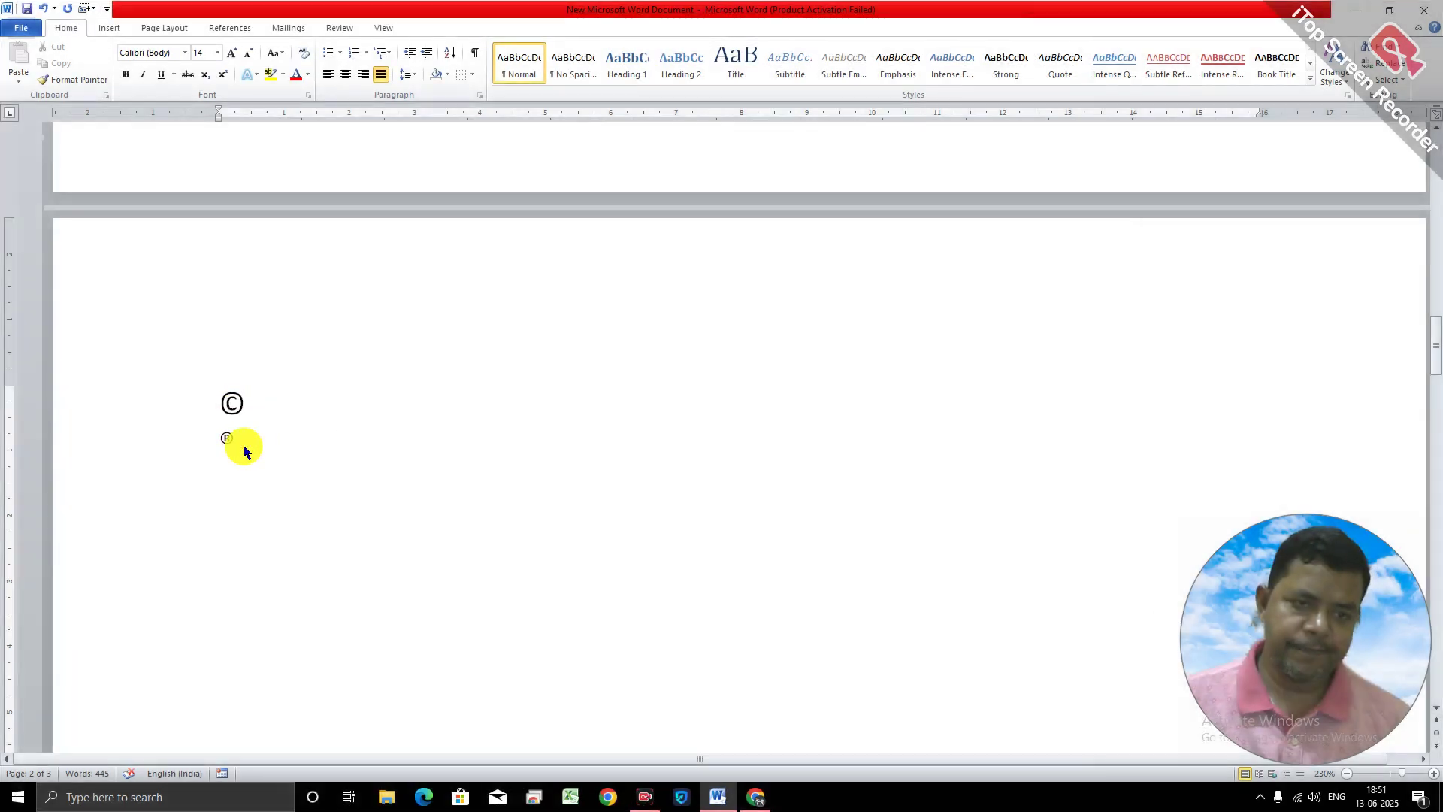
pyautogui.press('Return')
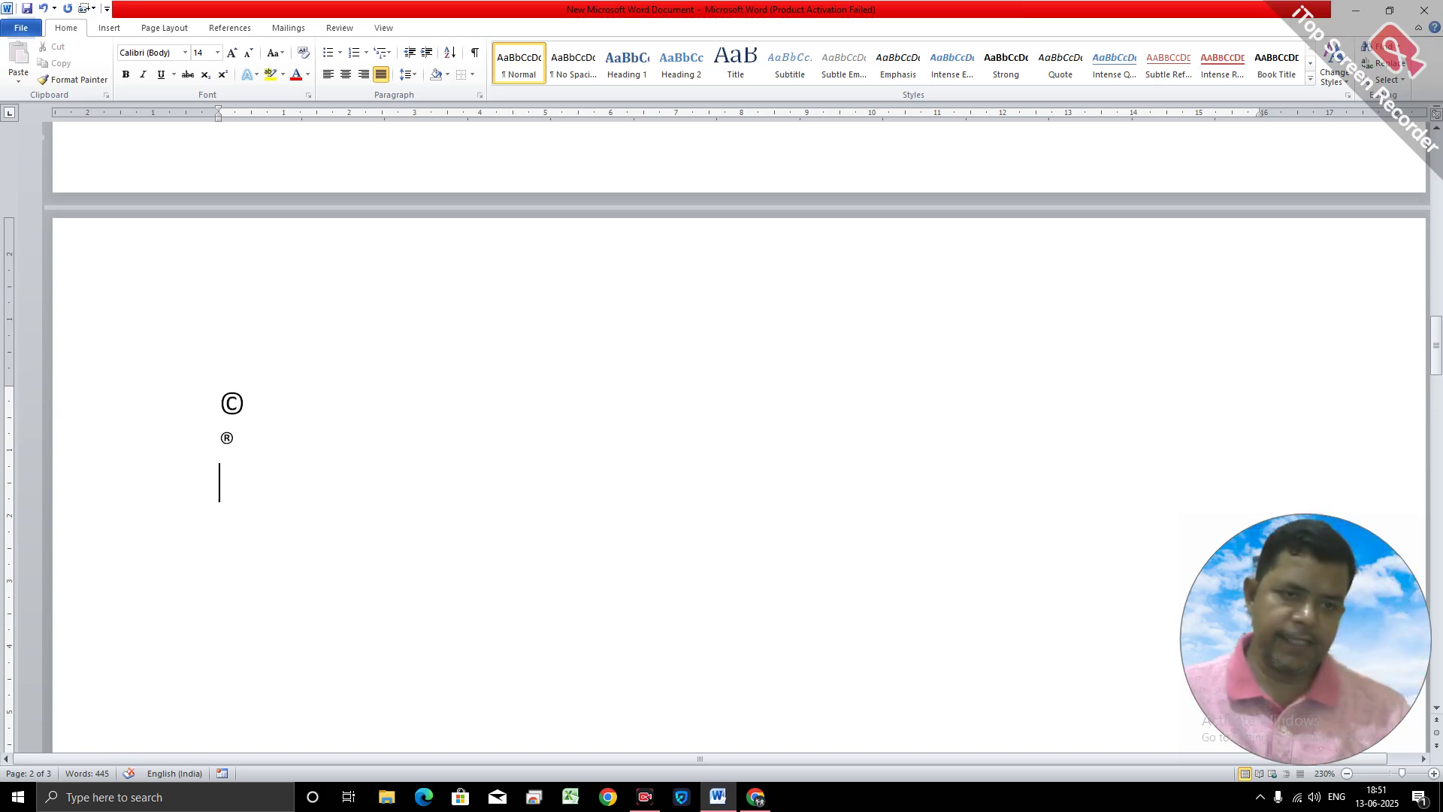
pyautogui.write('Trade')
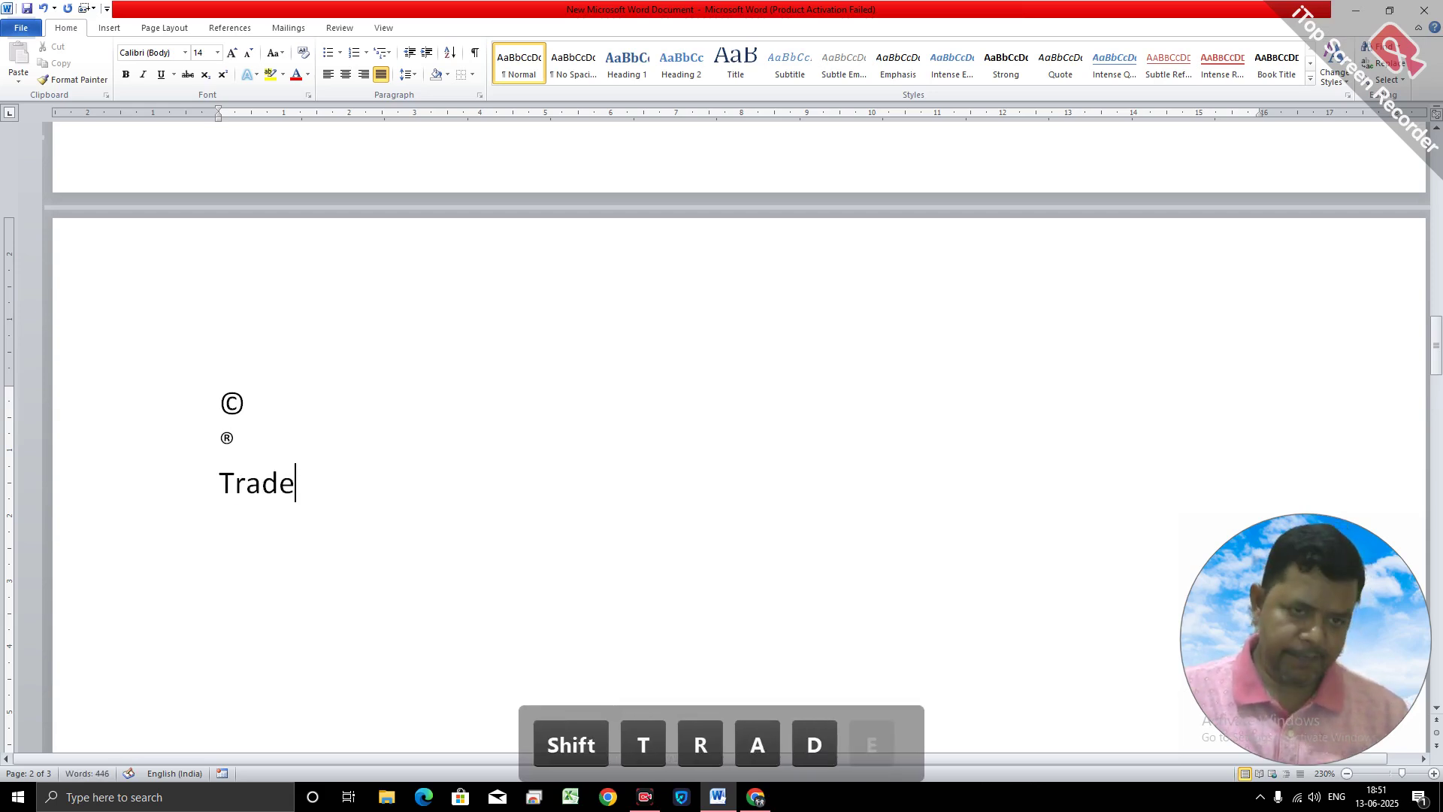
# Add the label "copy Right" after the copyright symbol on the first line.
pyautogui.click(264, 400)
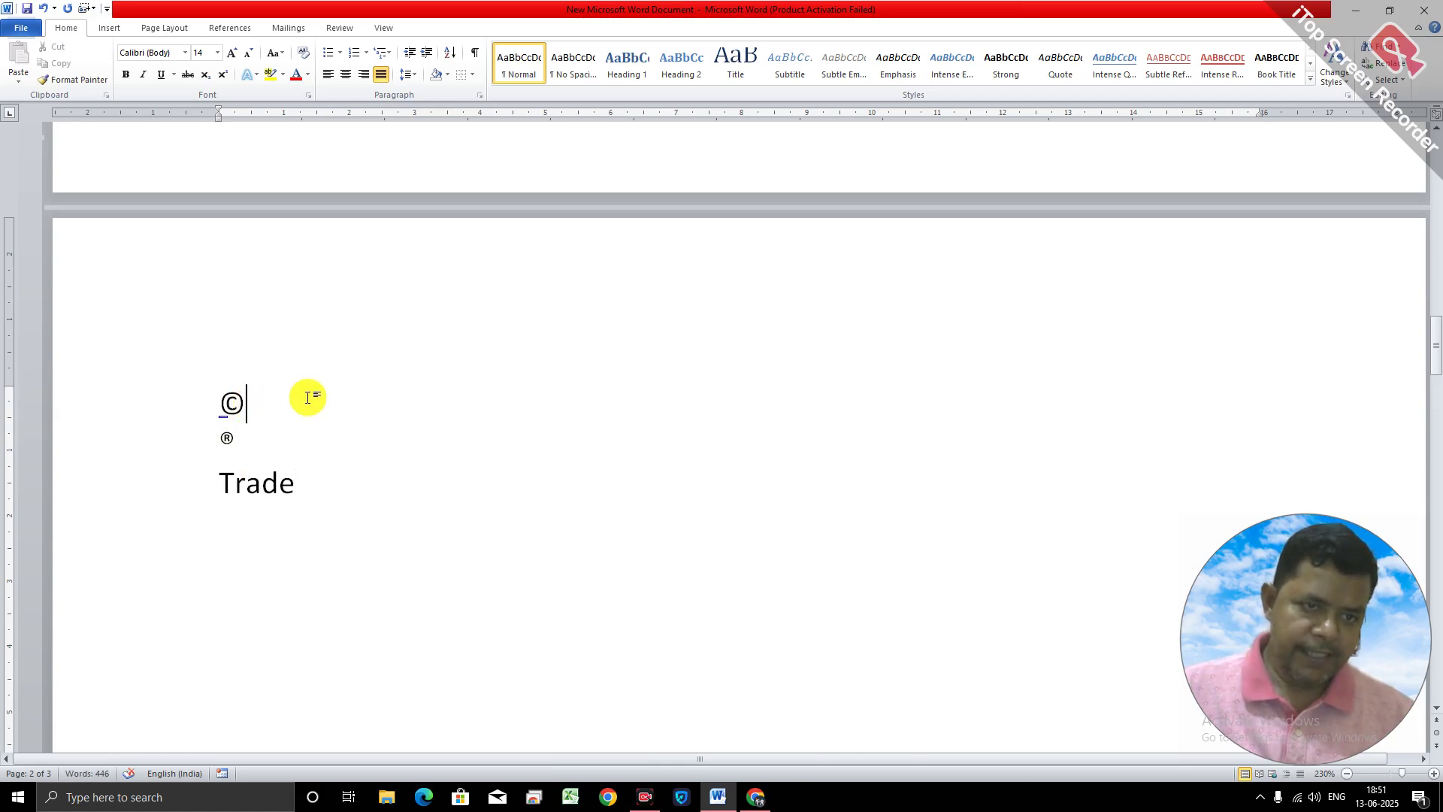
pyautogui.write('copy')
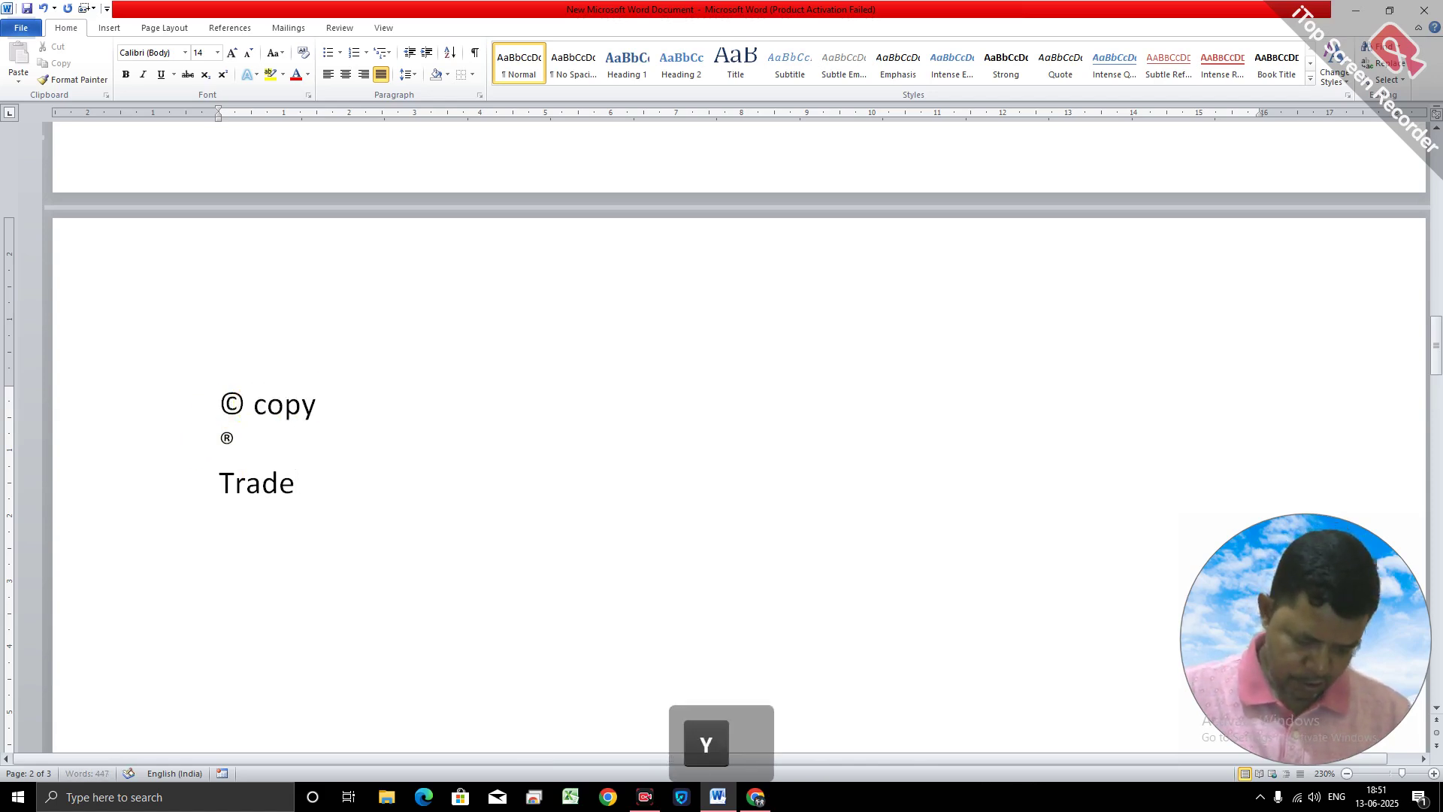
pyautogui.write(' R')
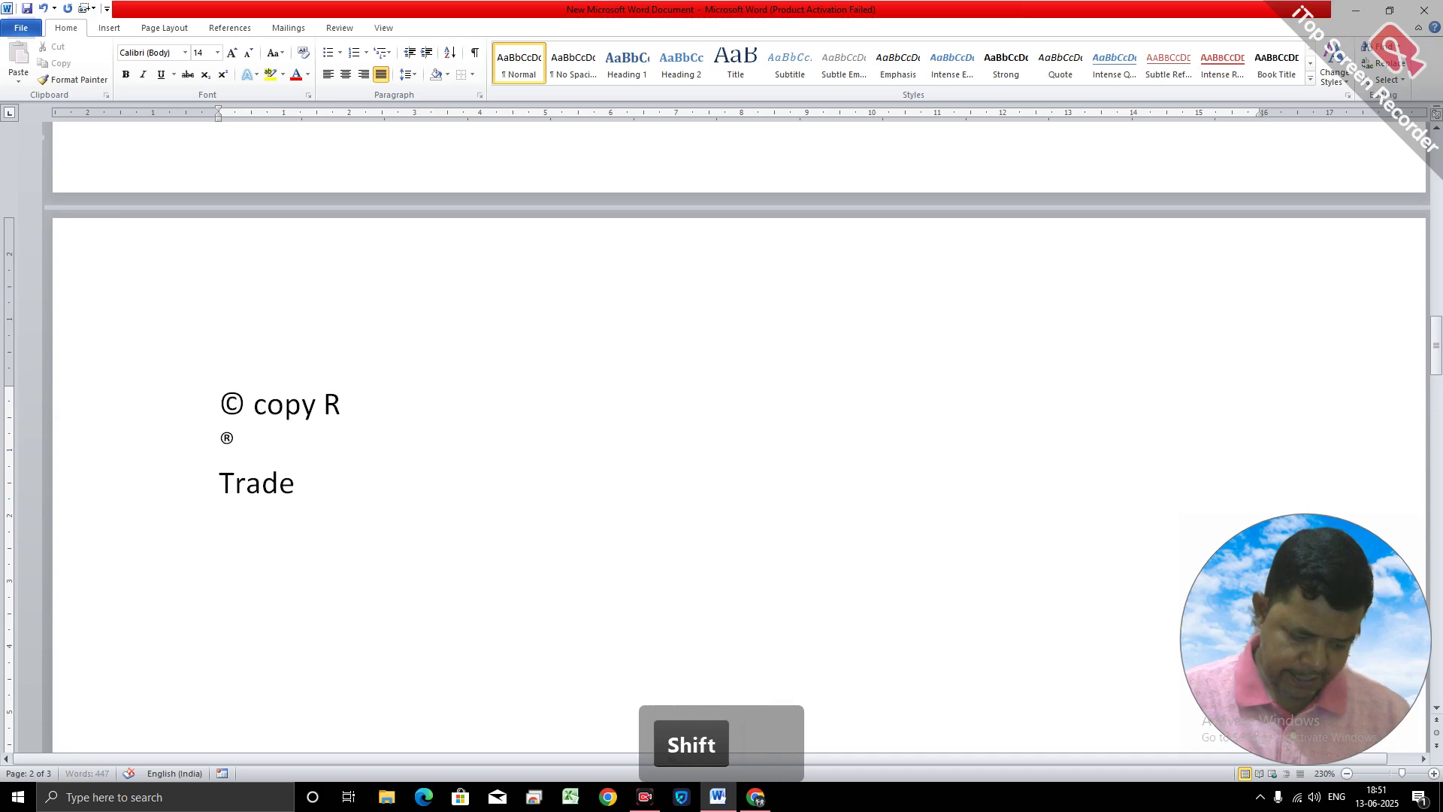
pyautogui.write('ight')
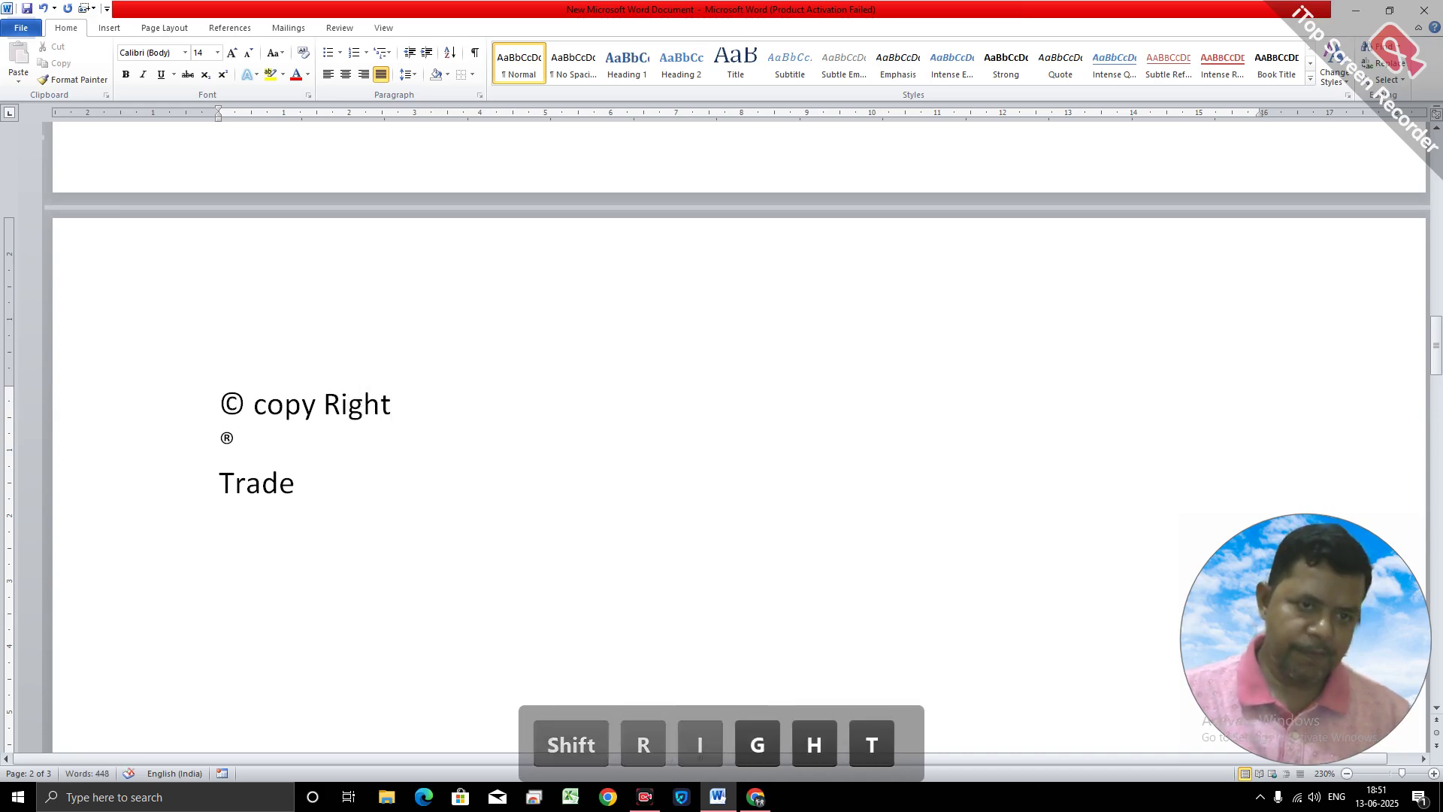
# Add the label "Registed" directly after the registered symbol on the second line.
pyautogui.click(258, 443)
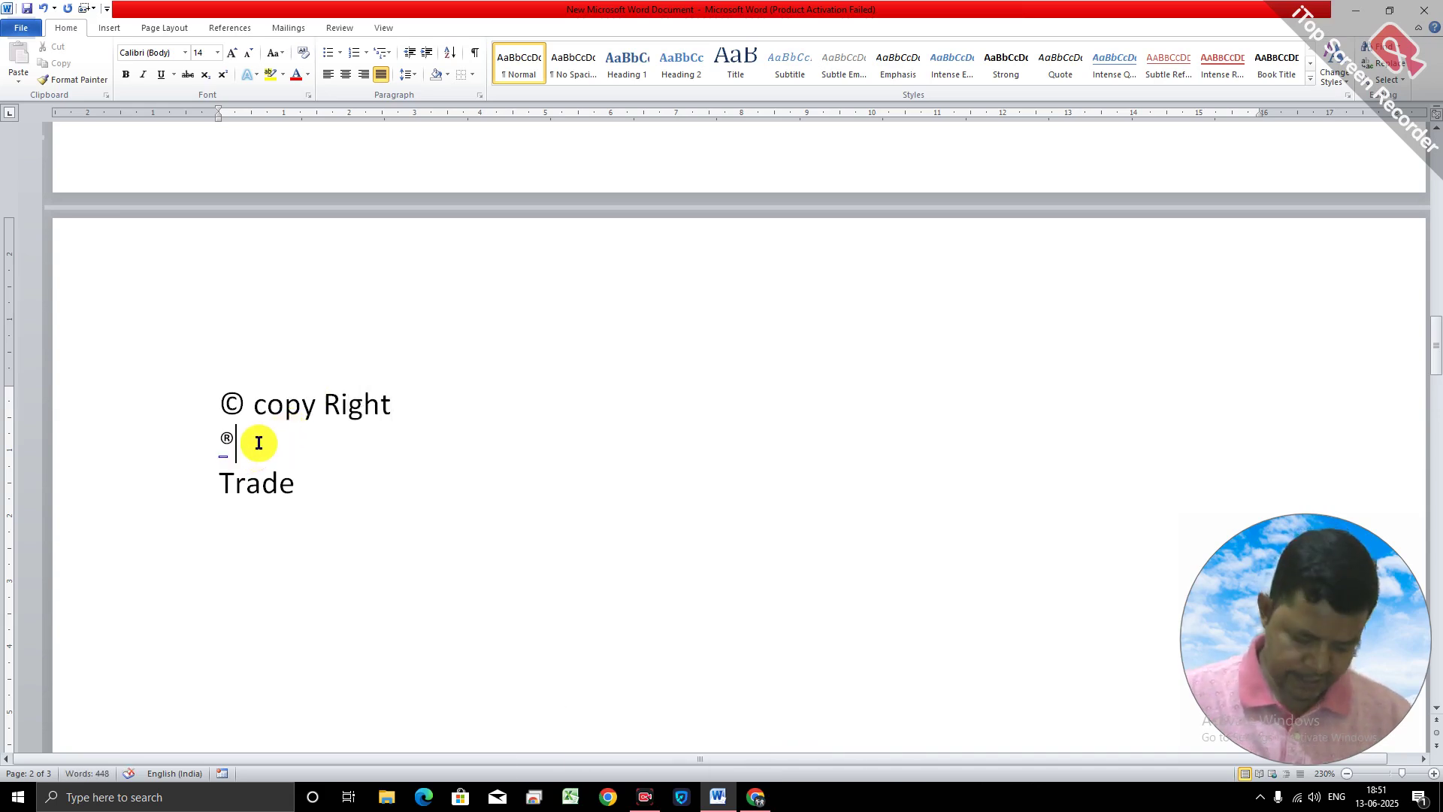
pyautogui.write('Regist')
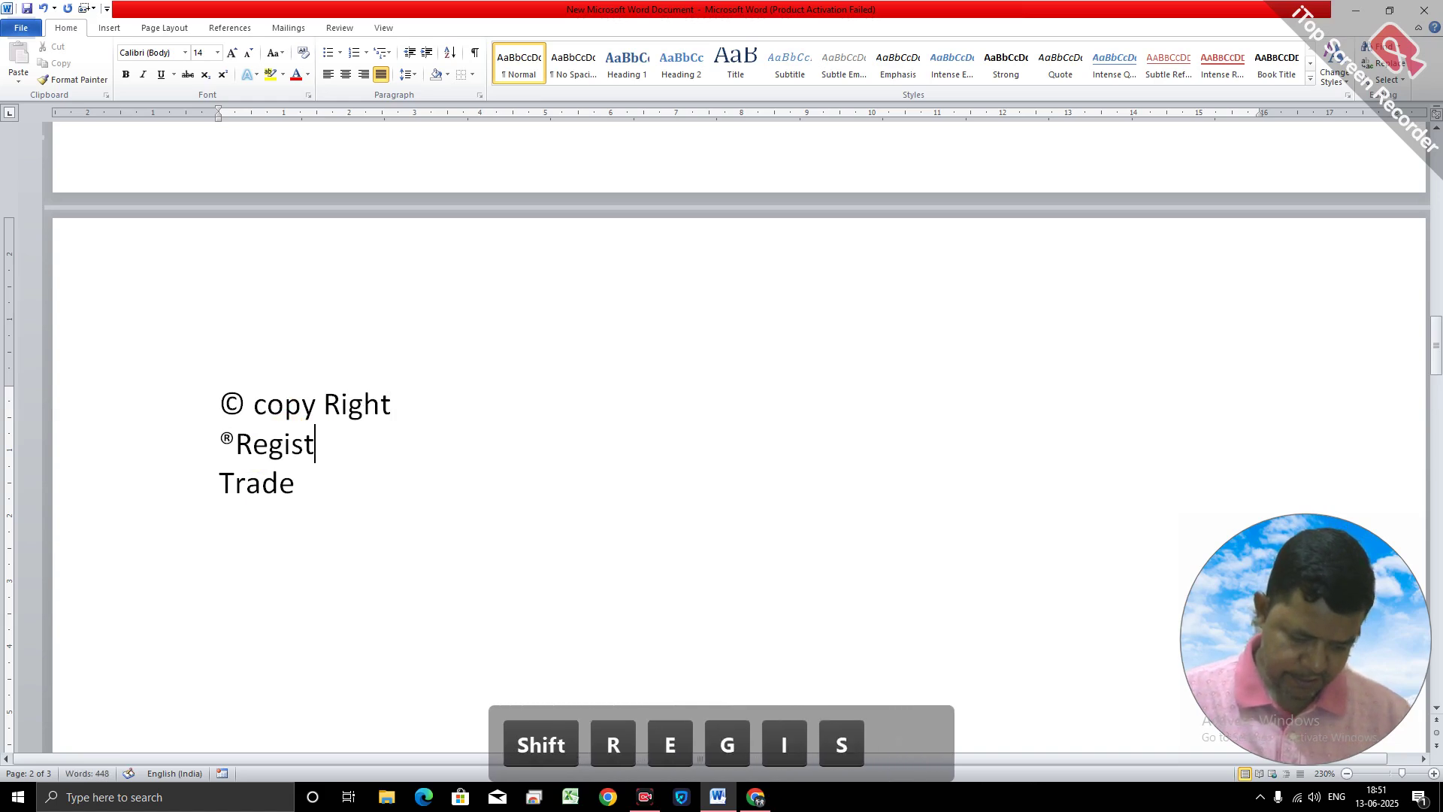
pyautogui.write('er')
pyautogui.press('BackSpace')
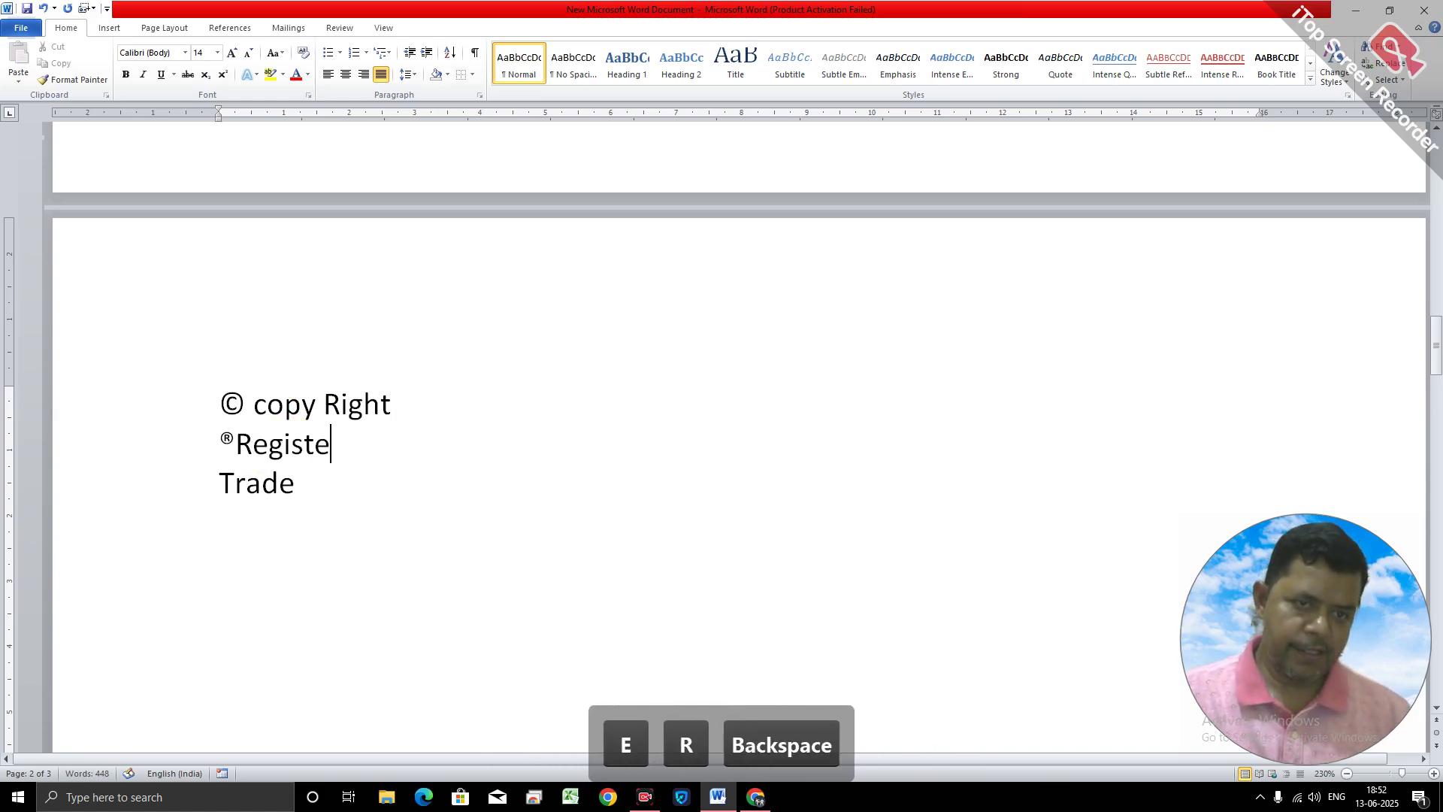
pyautogui.write('d')
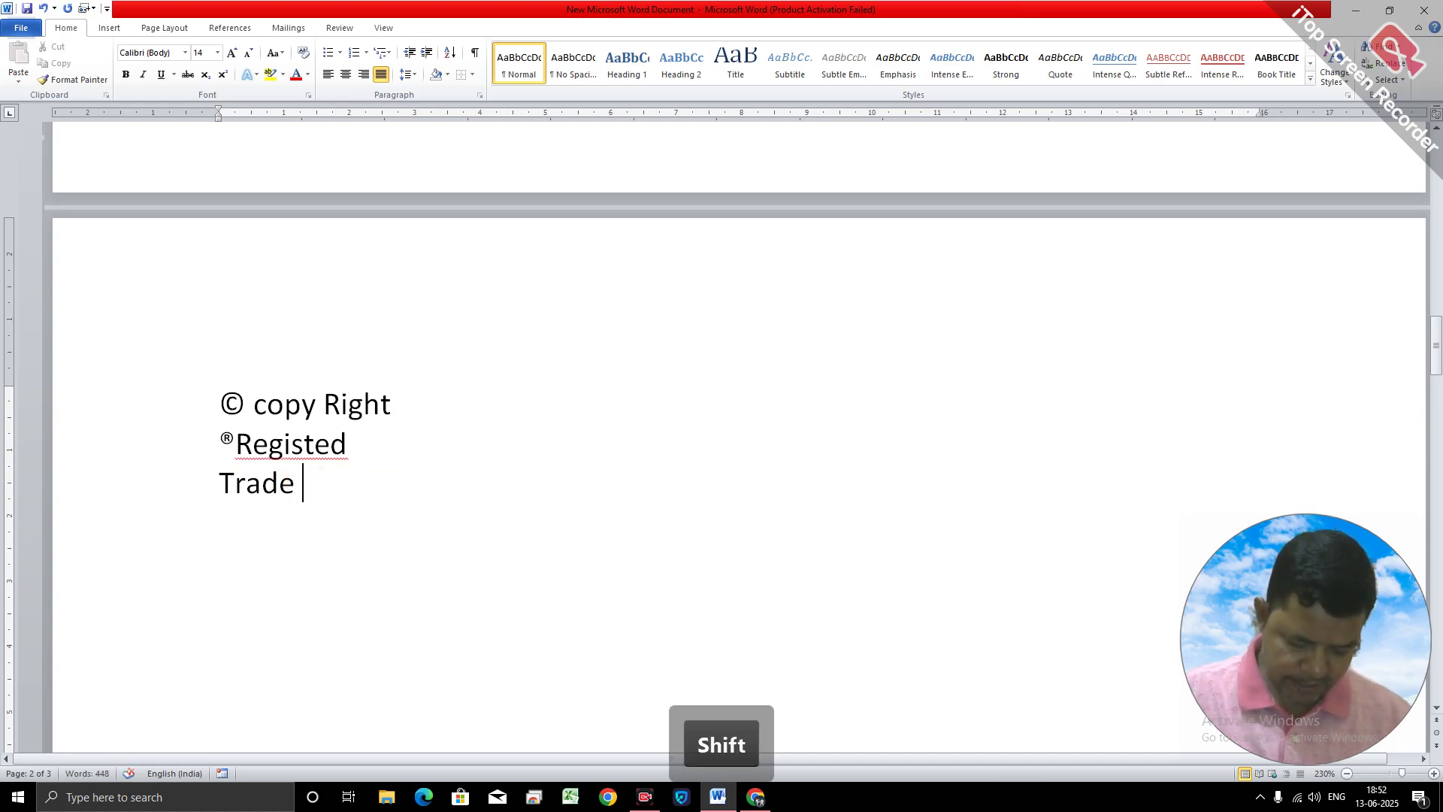
# Insert a trademark symbol after the word Trade on the third line, using (TM).
pyautogui.write(' (')
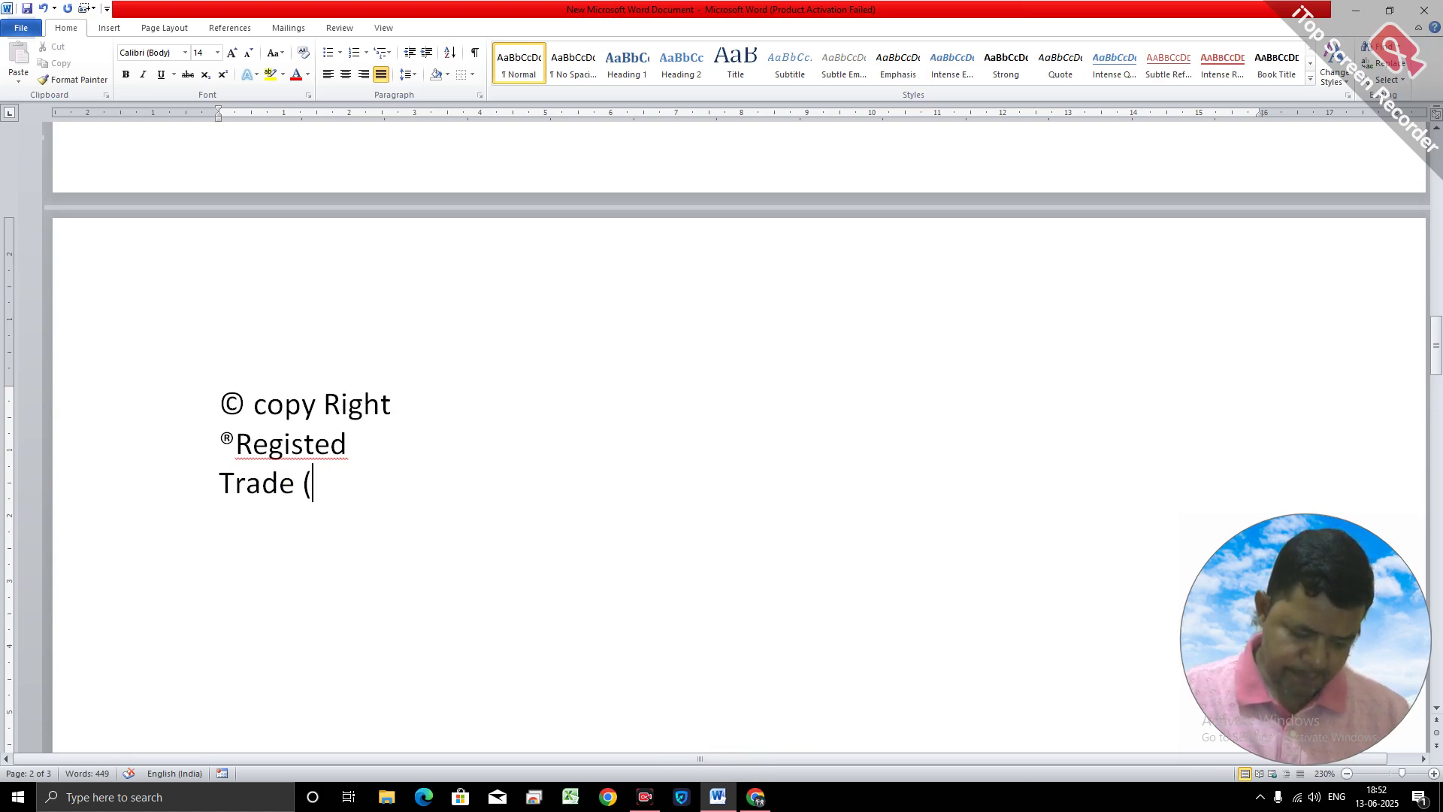
pyautogui.write('TM')
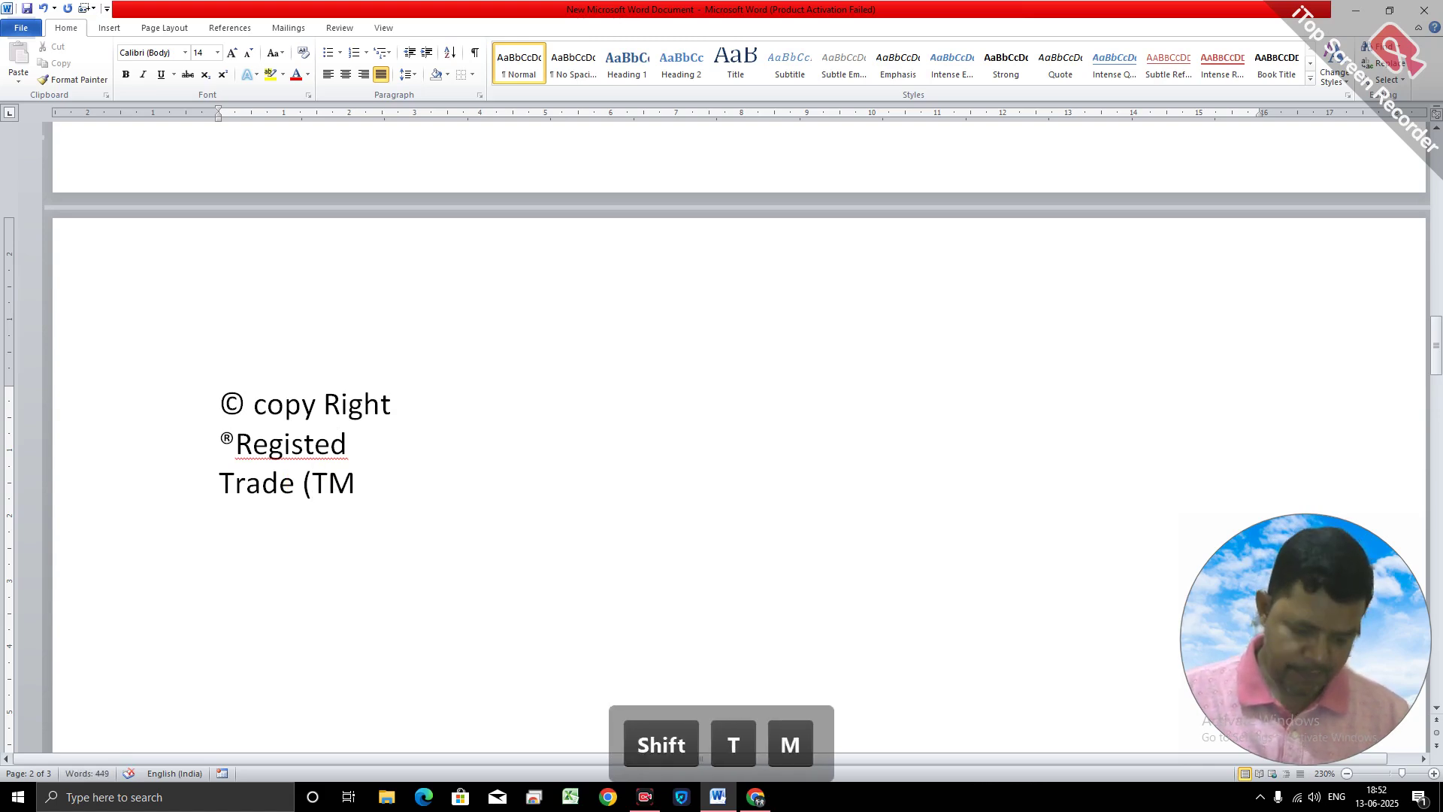
pyautogui.write(')')
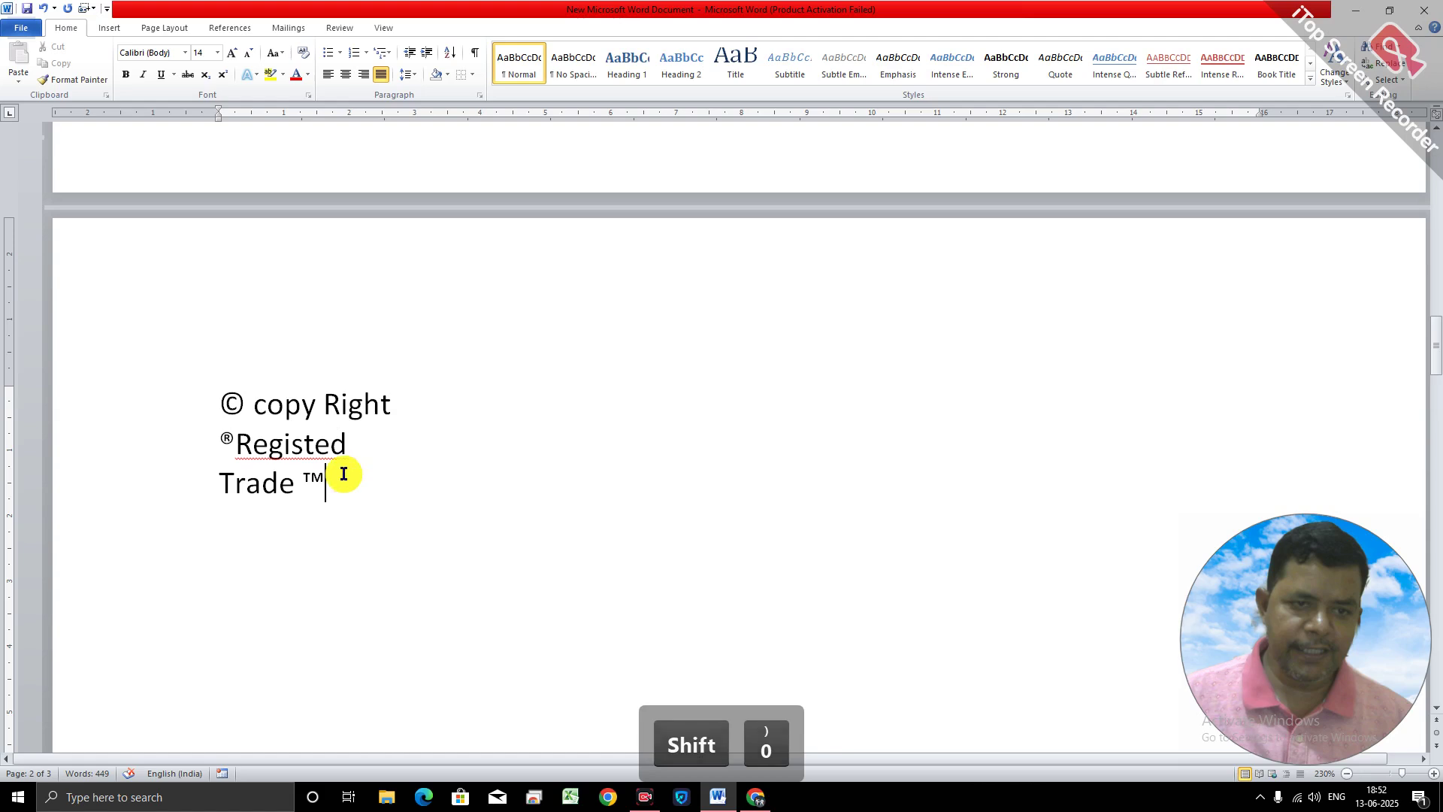
pyautogui.moveTo(305, 481); pyautogui.dragTo(335, 476)
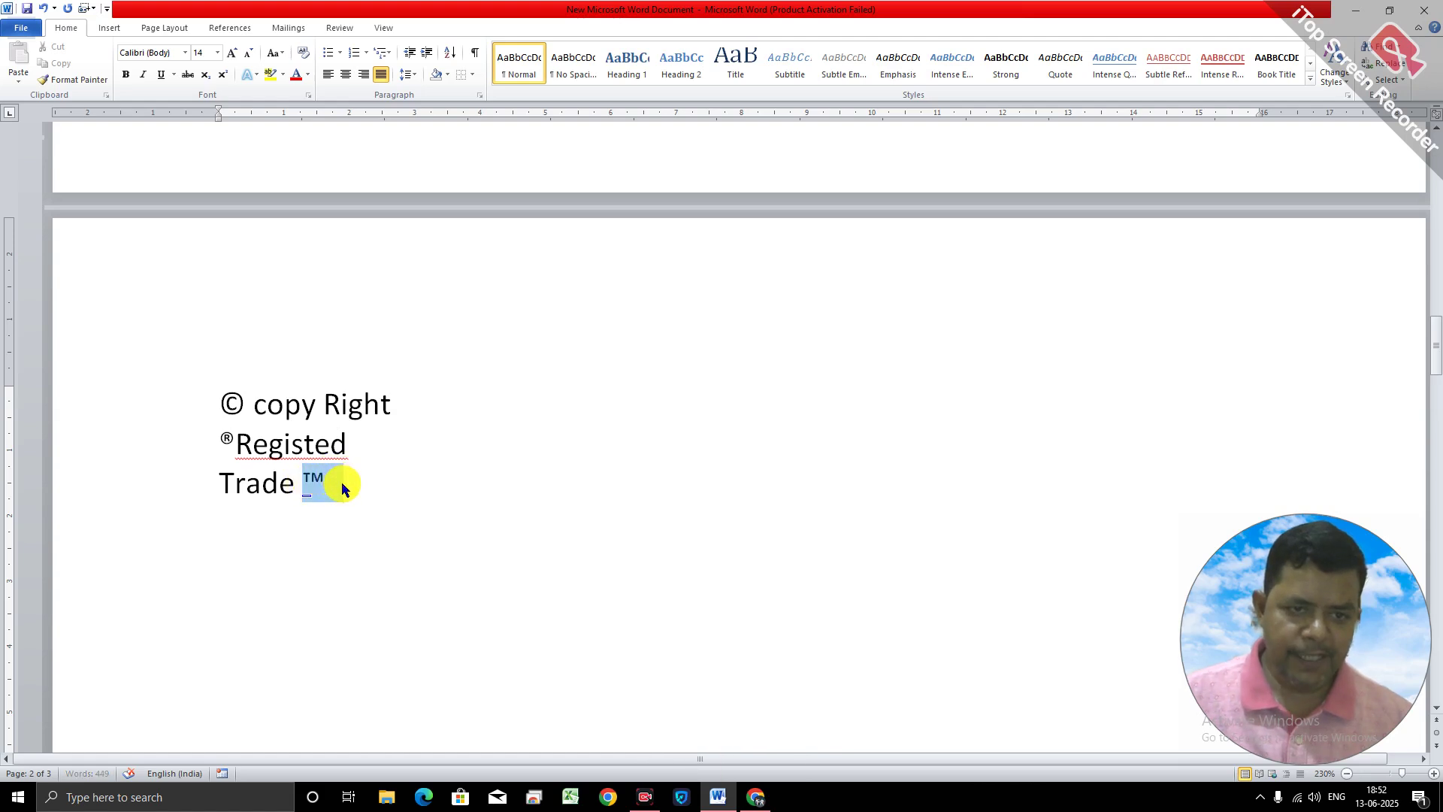
pyautogui.click(602, 608)
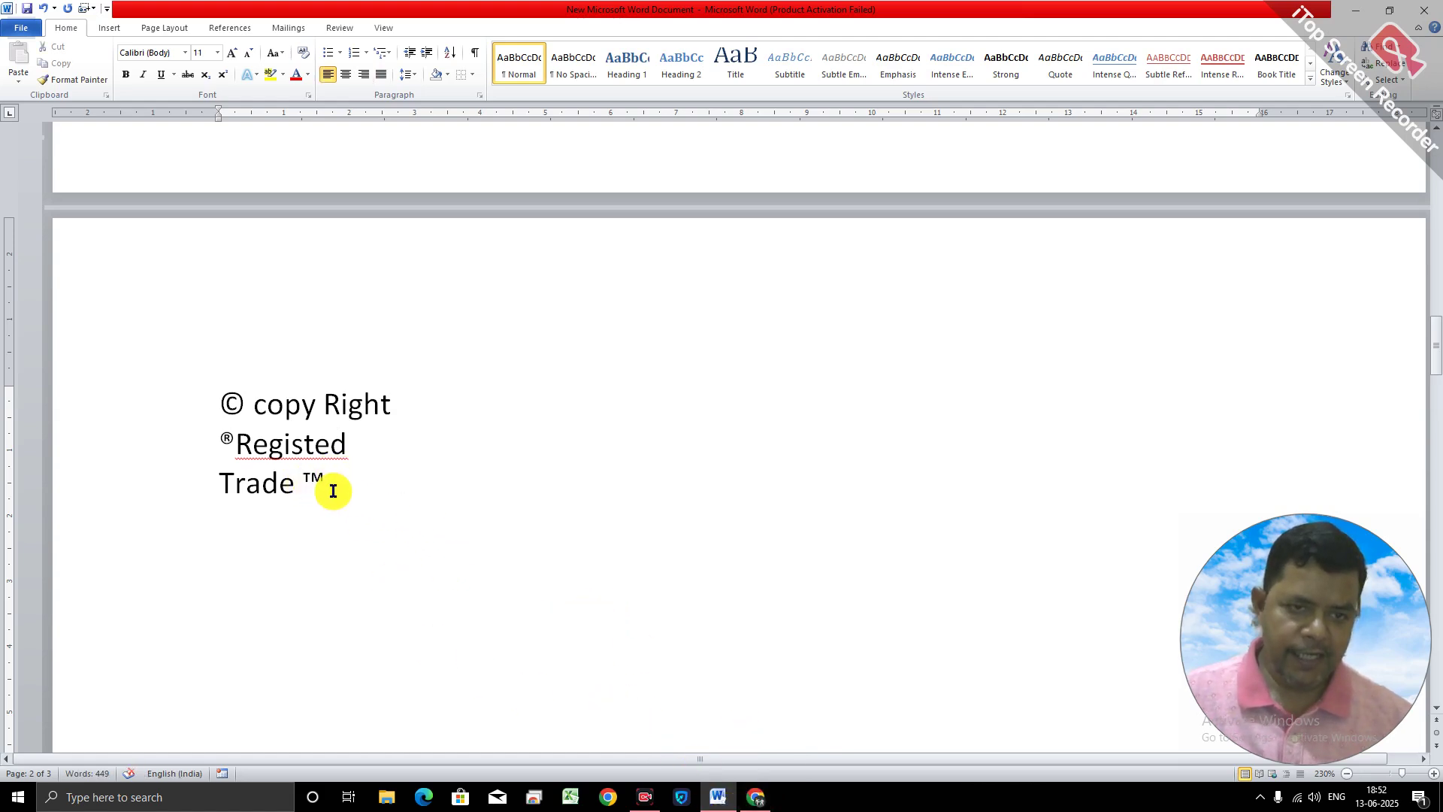
pyautogui.click(311, 481)
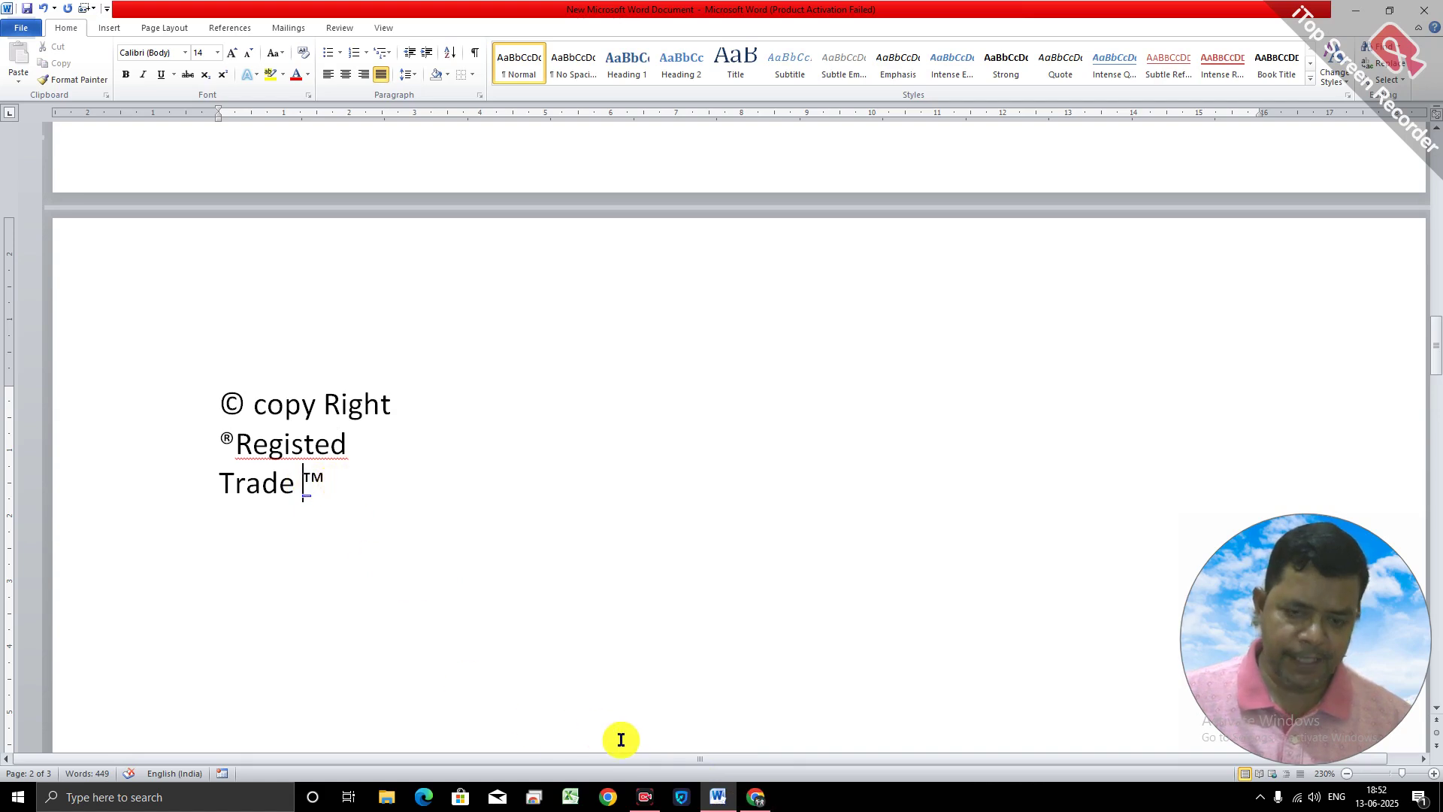
pyautogui.moveTo(723, 801)
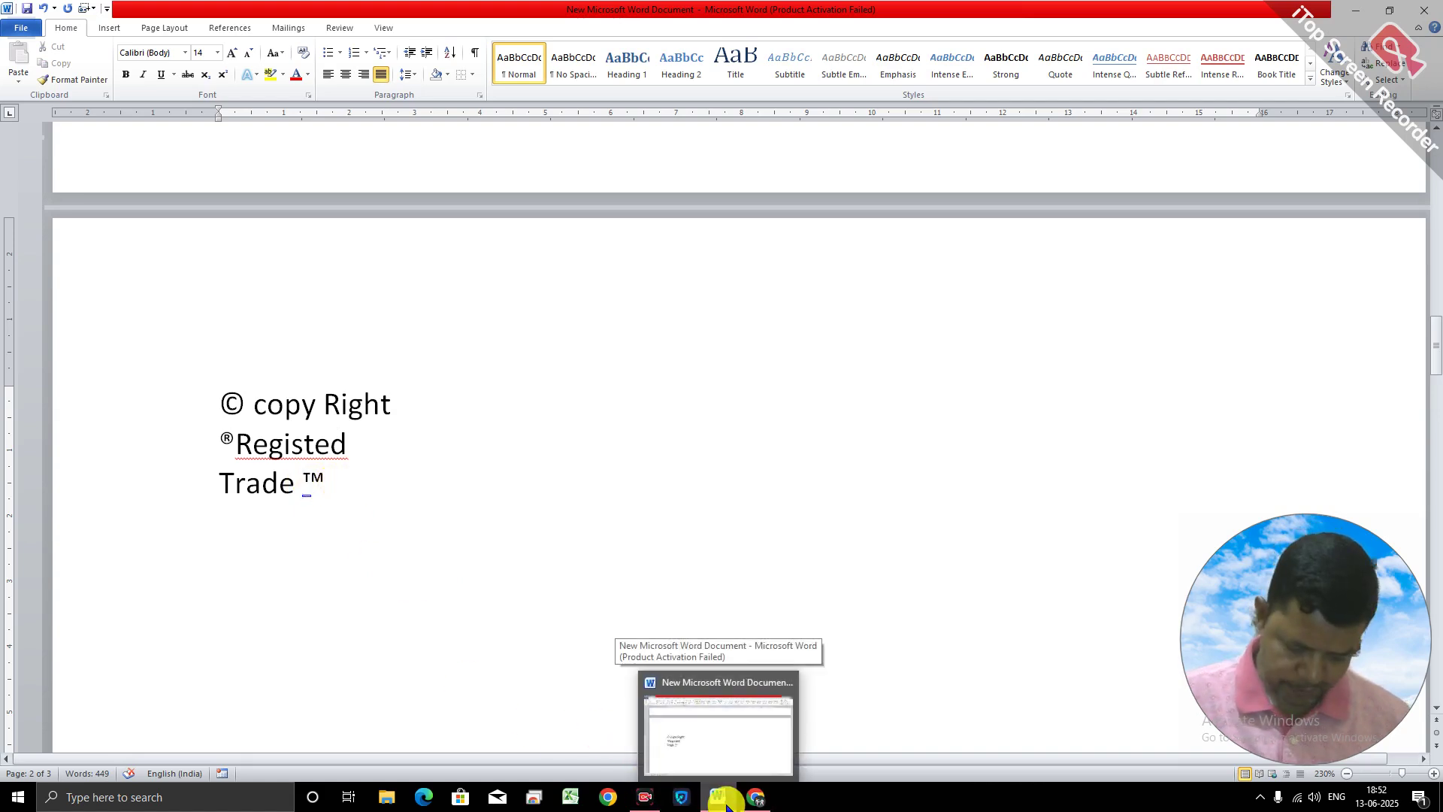
pyautogui.press('alt')
pyautogui.hotkey('alt', 'l')
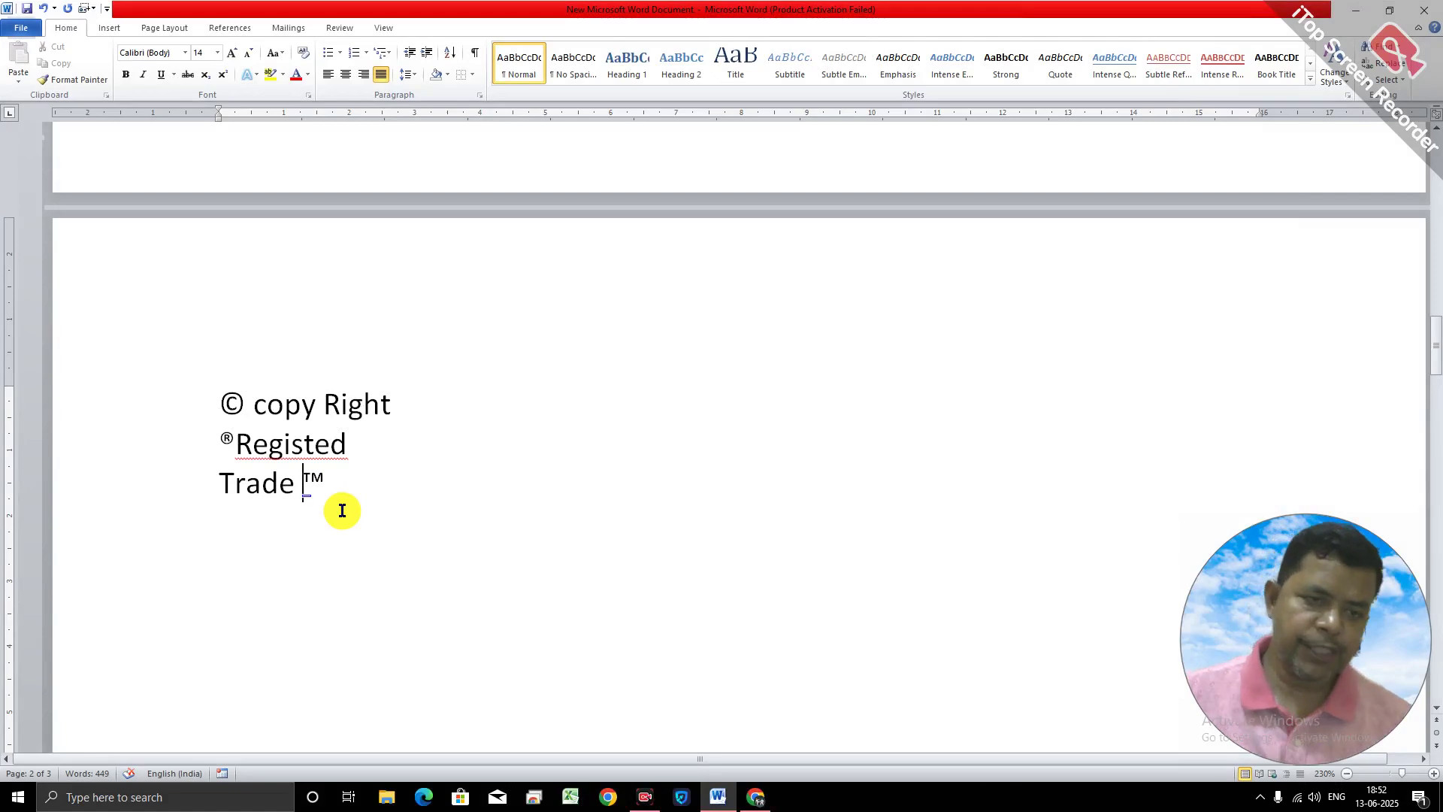
# Insert a thin right arrow, using -->, and a thin left arrow, using <--, on separate lines below the Trade line.
pyautogui.click(319, 481)
pyautogui.click(347, 481)
pyautogui.press('Return')
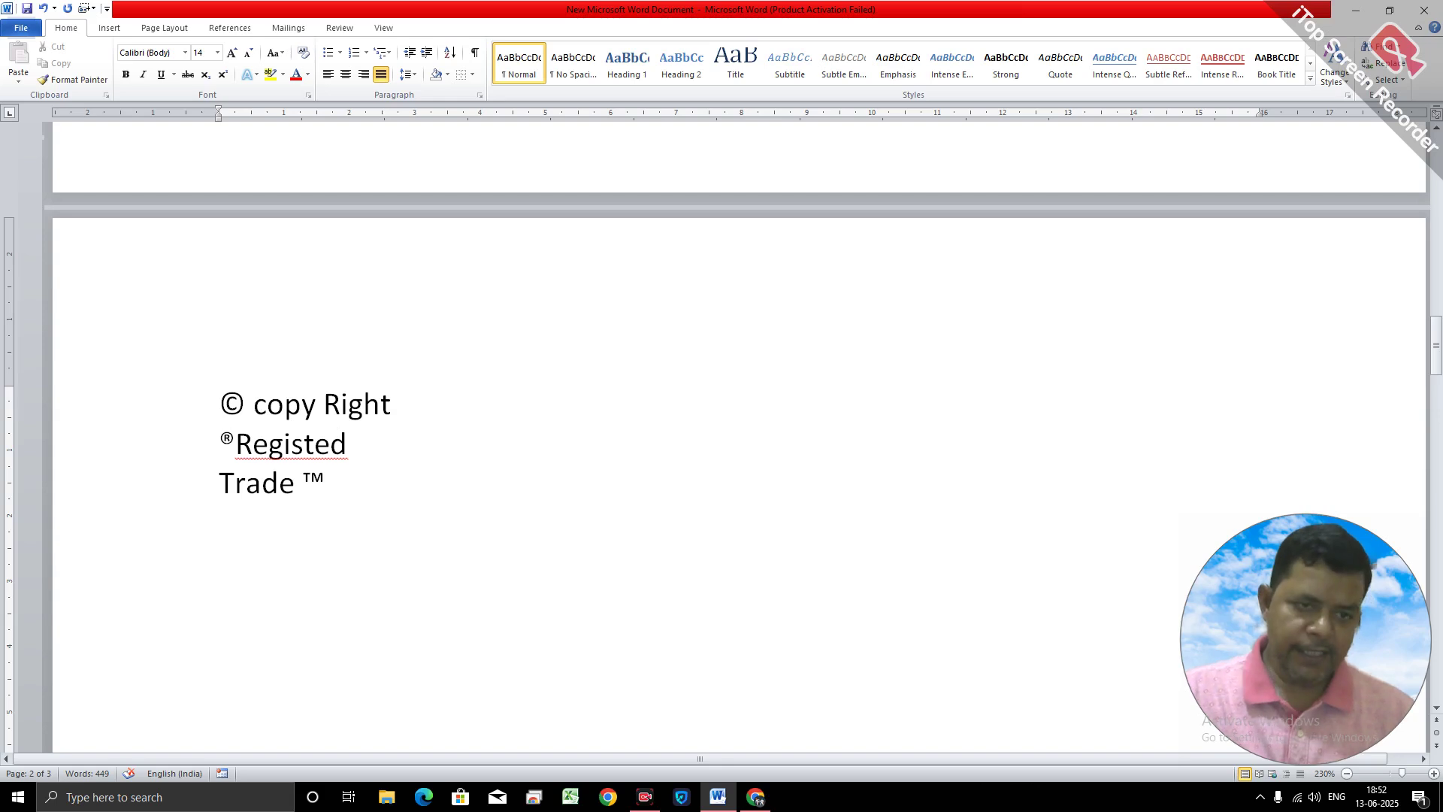
pyautogui.write('--')
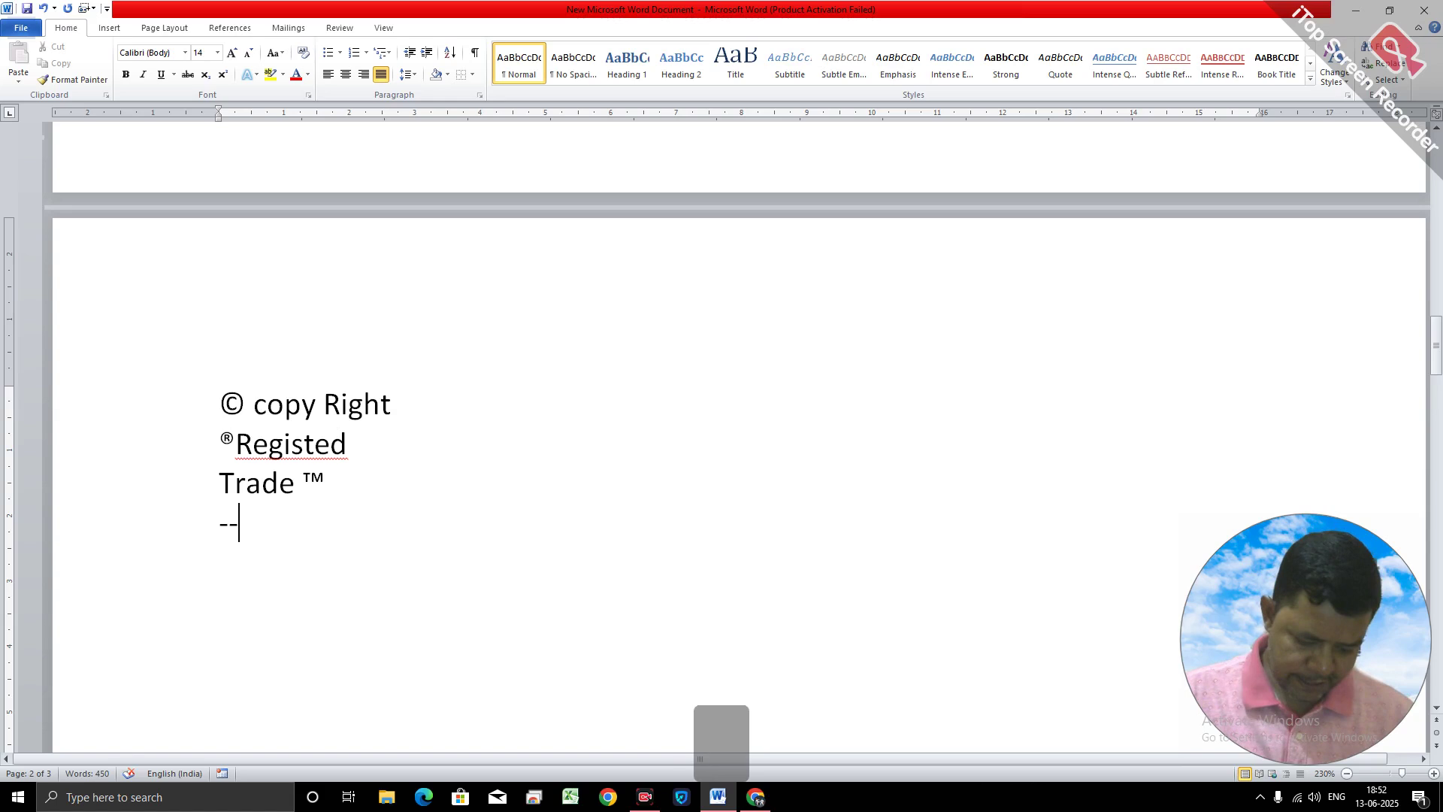
pyautogui.write('>')
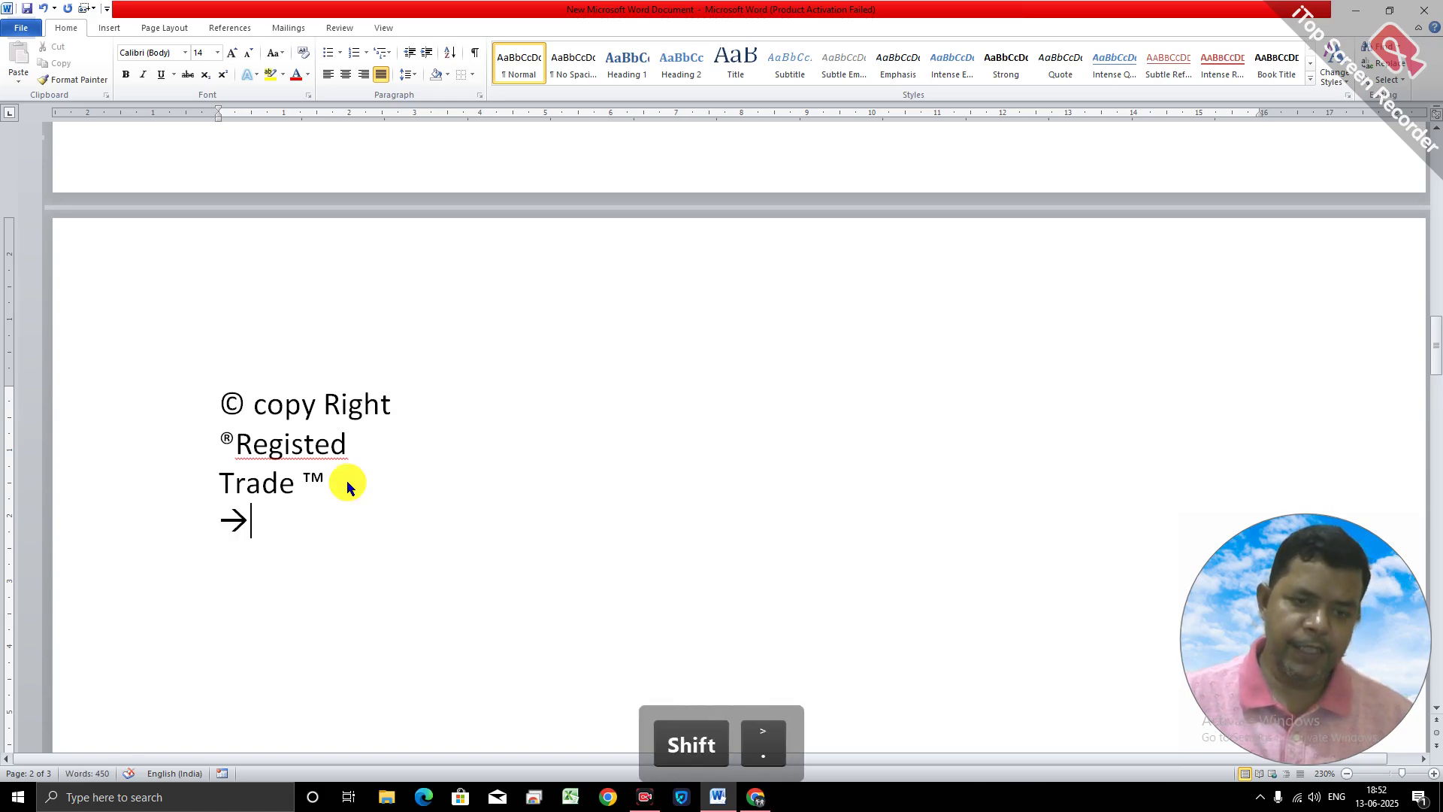
pyautogui.press('Return')
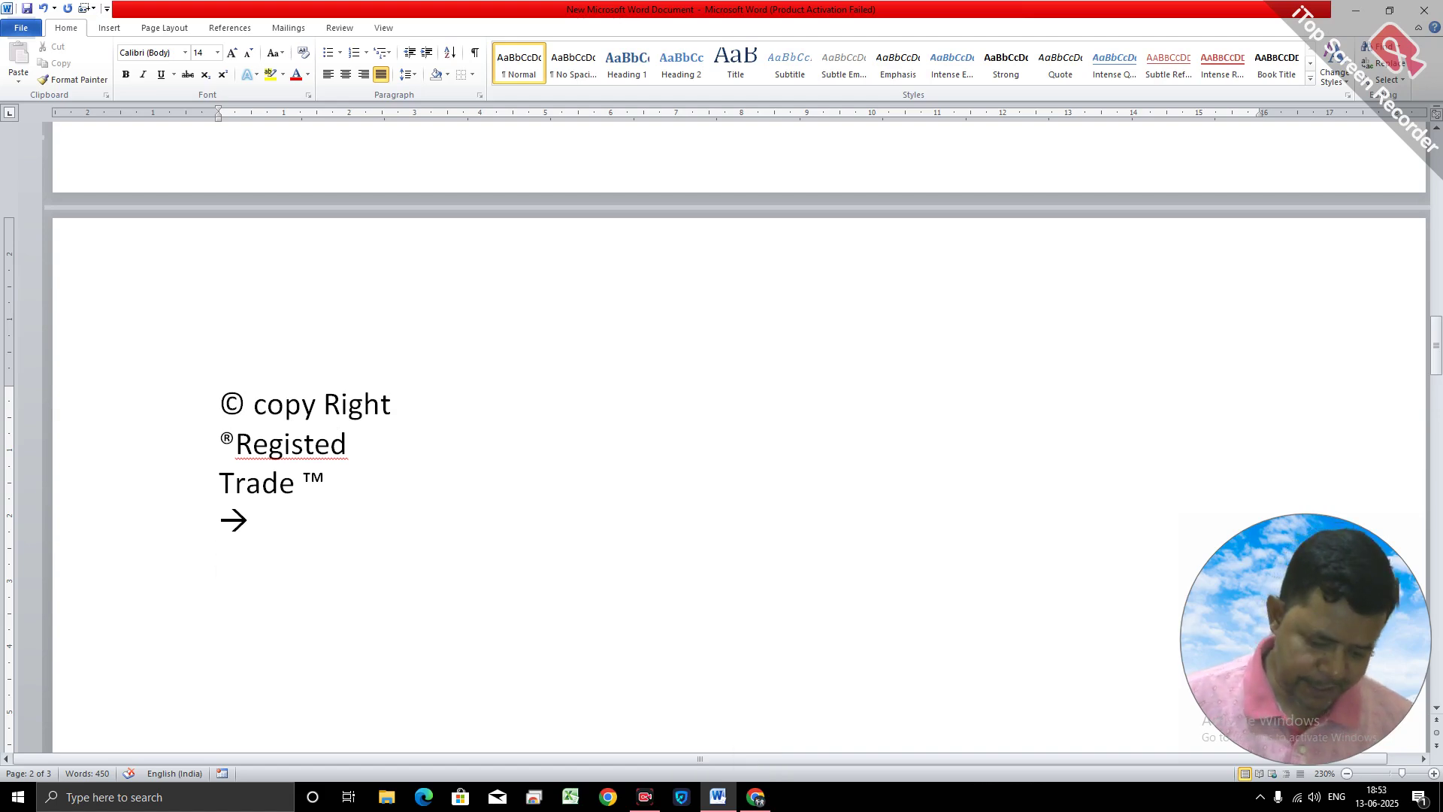
pyautogui.write('<')
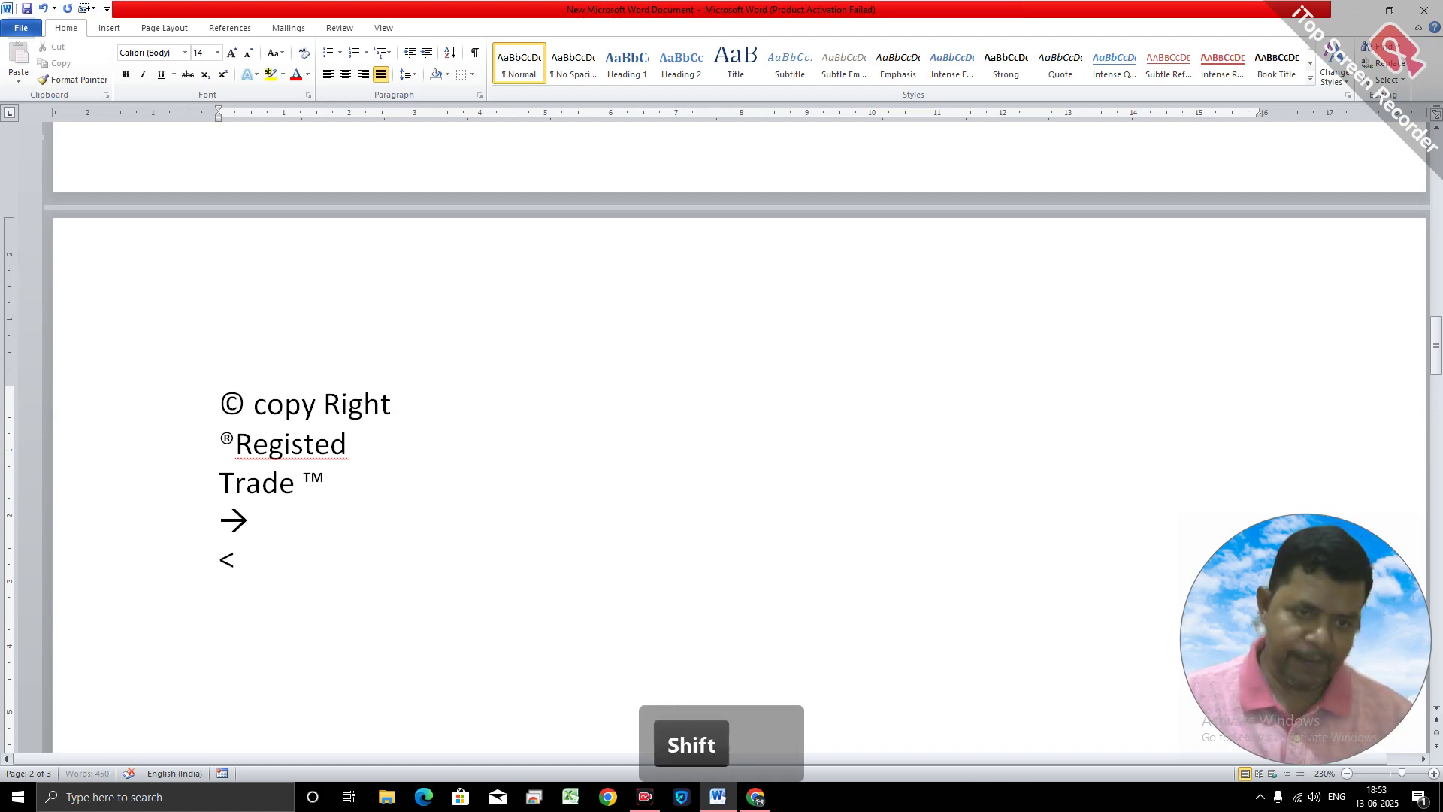
pyautogui.write('--')
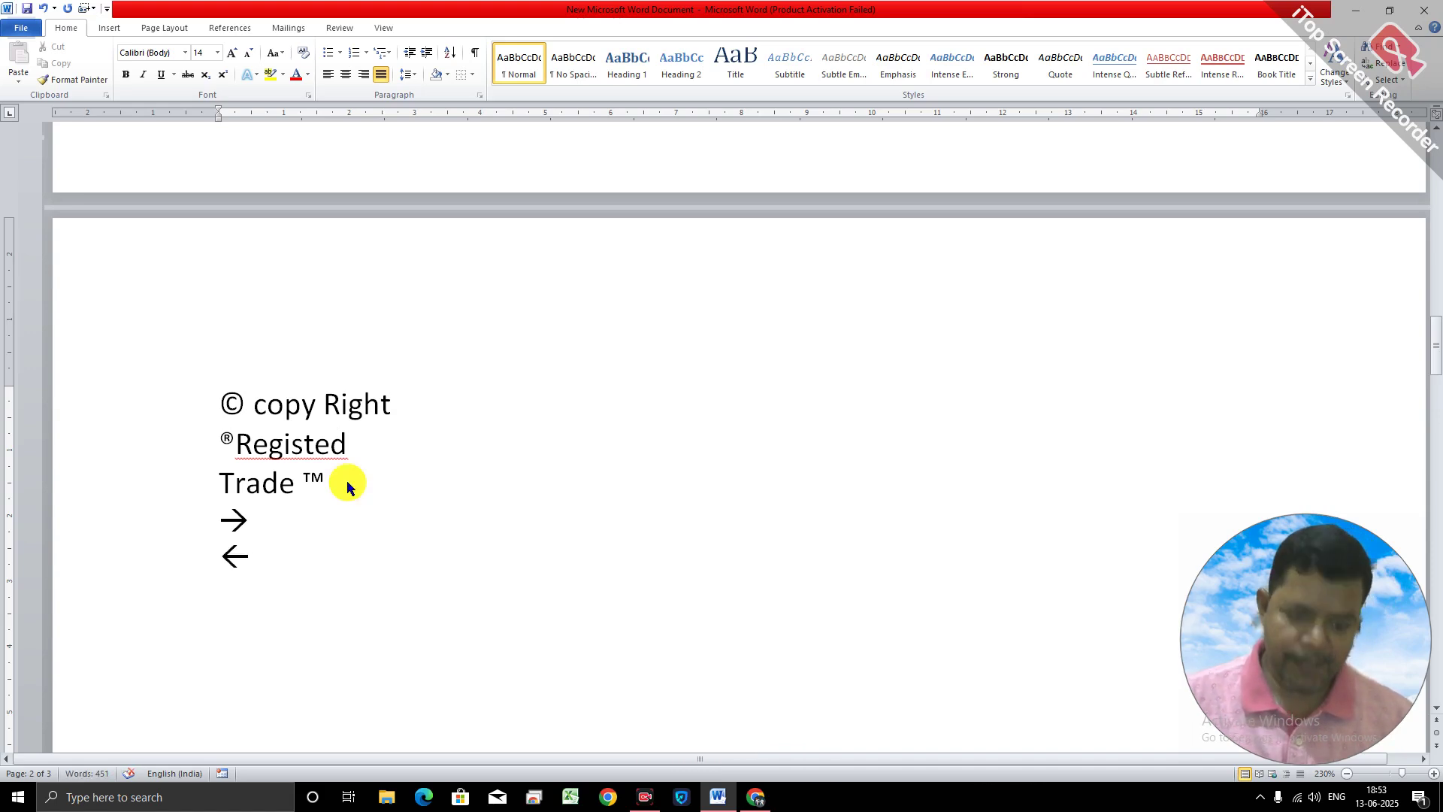
# Insert a thick right arrow on a new line below the thin left arrow, using ==>.
pyautogui.press('Return')
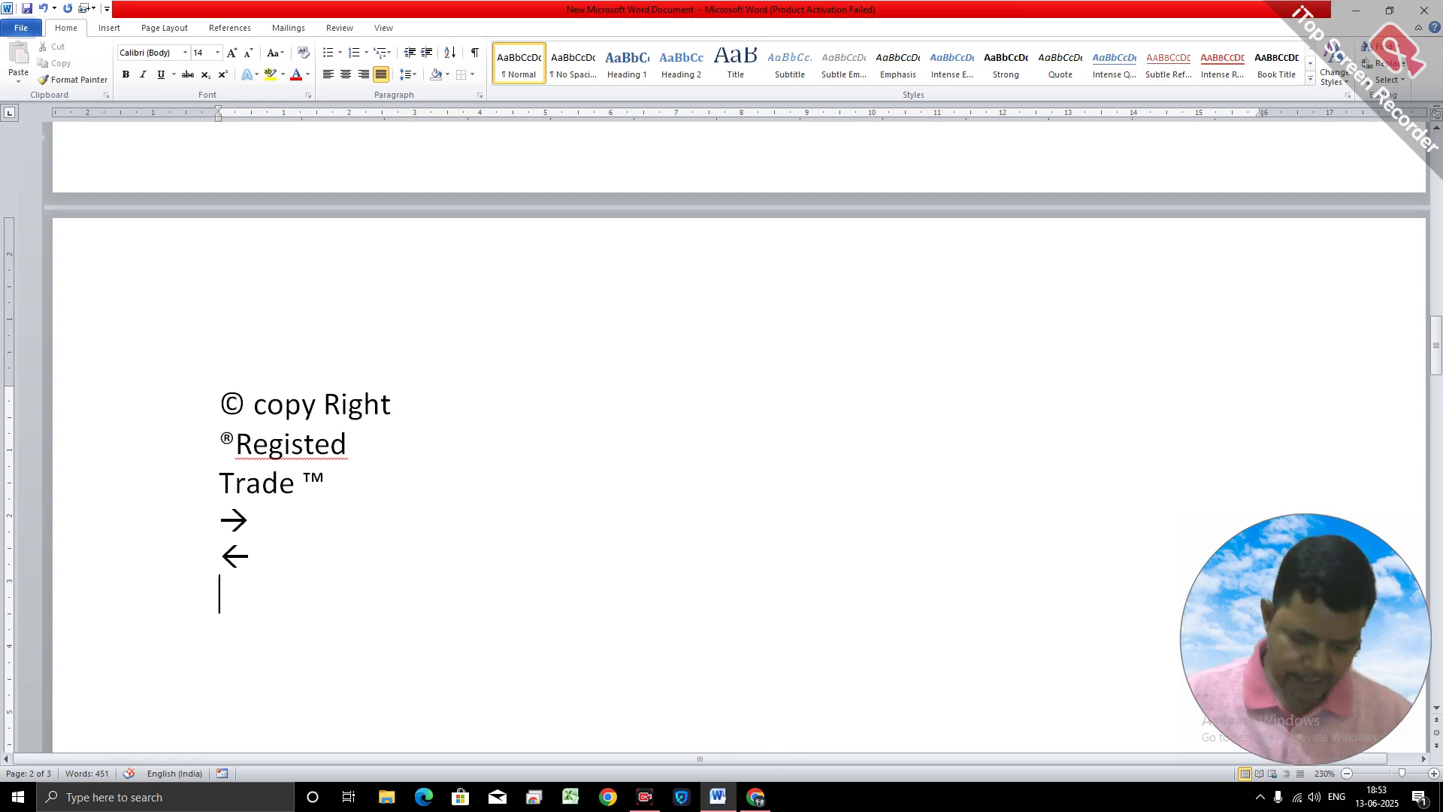
pyautogui.write('==')
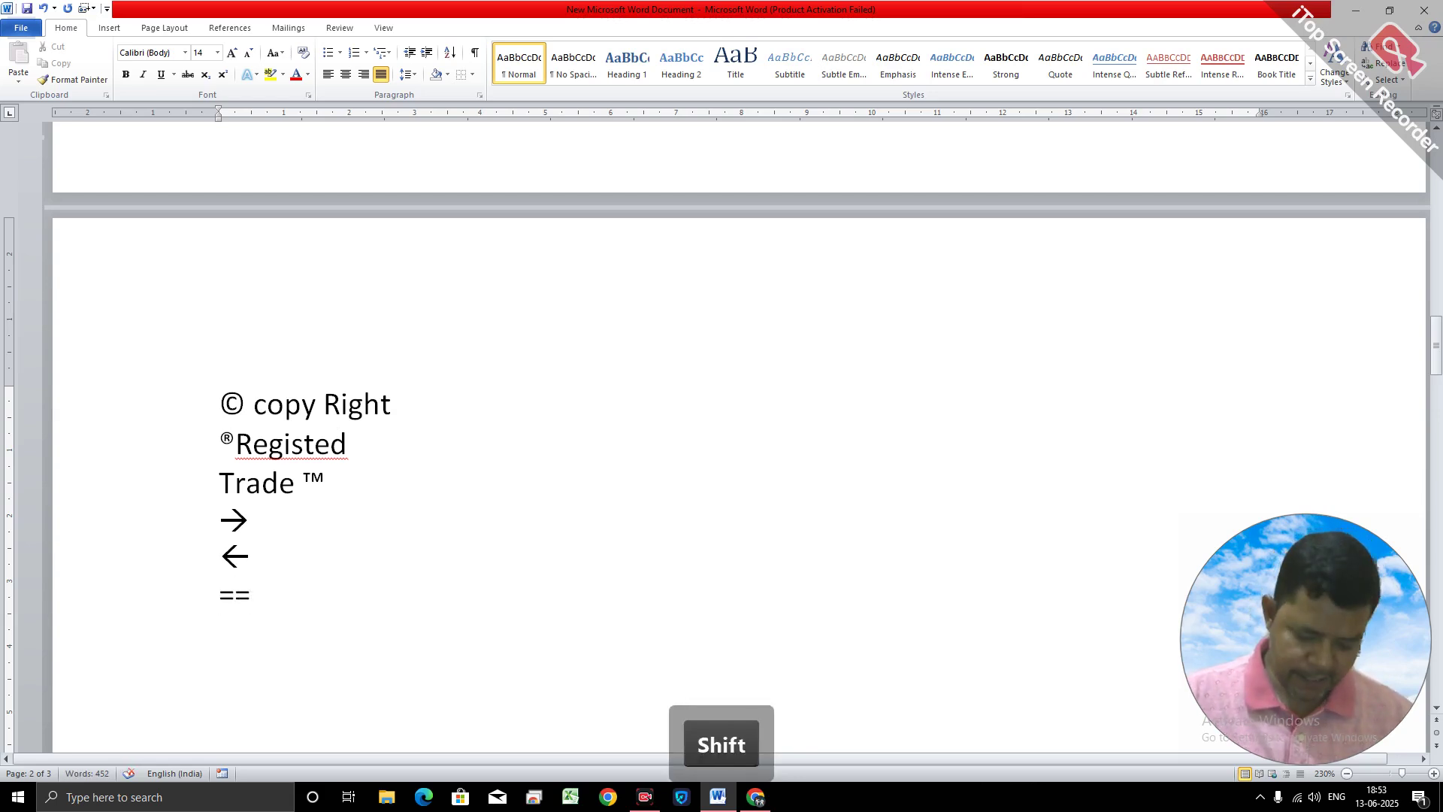
pyautogui.write('>')
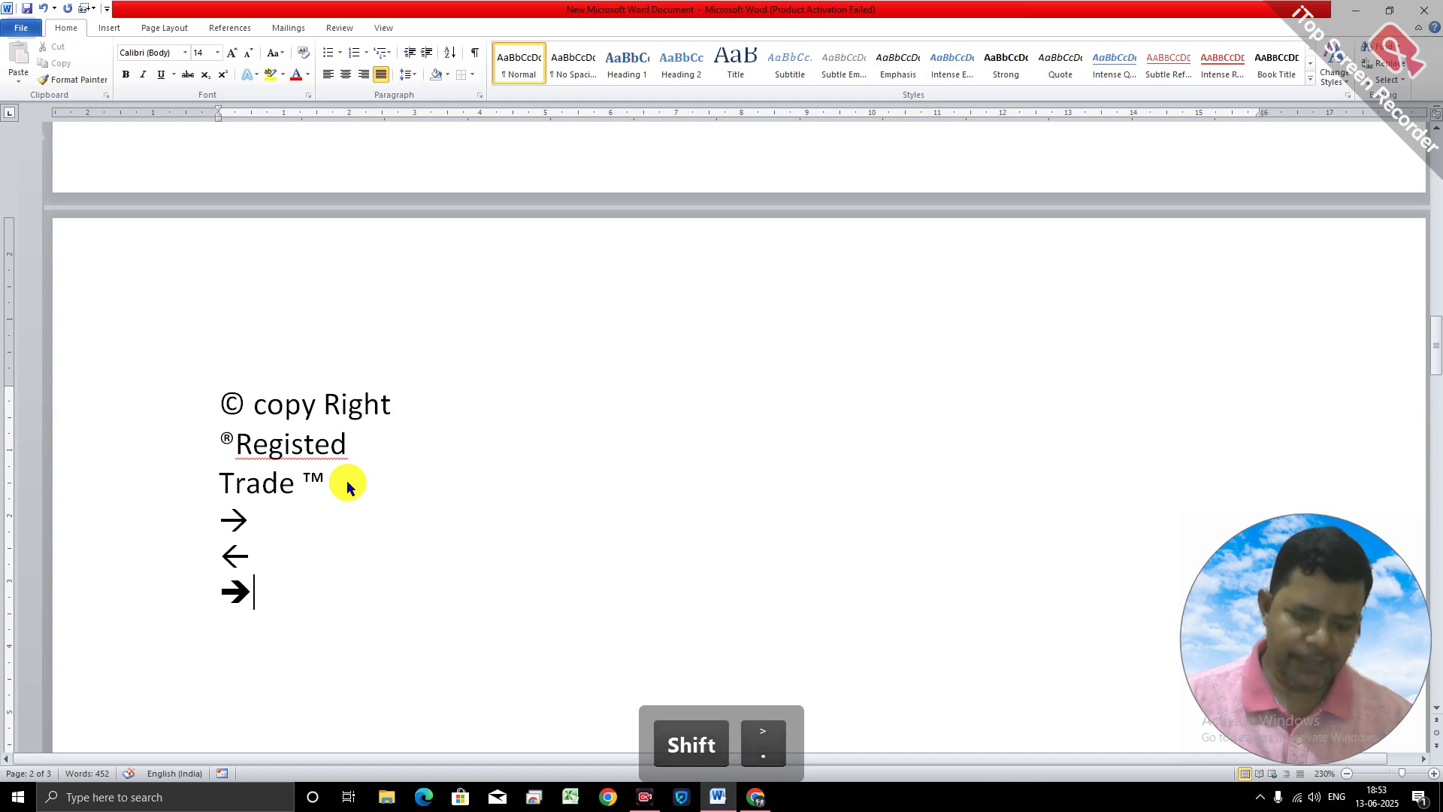
# Insert a thick left arrow on a new line below the thick right arrow, using <==.
pyautogui.press('Return')
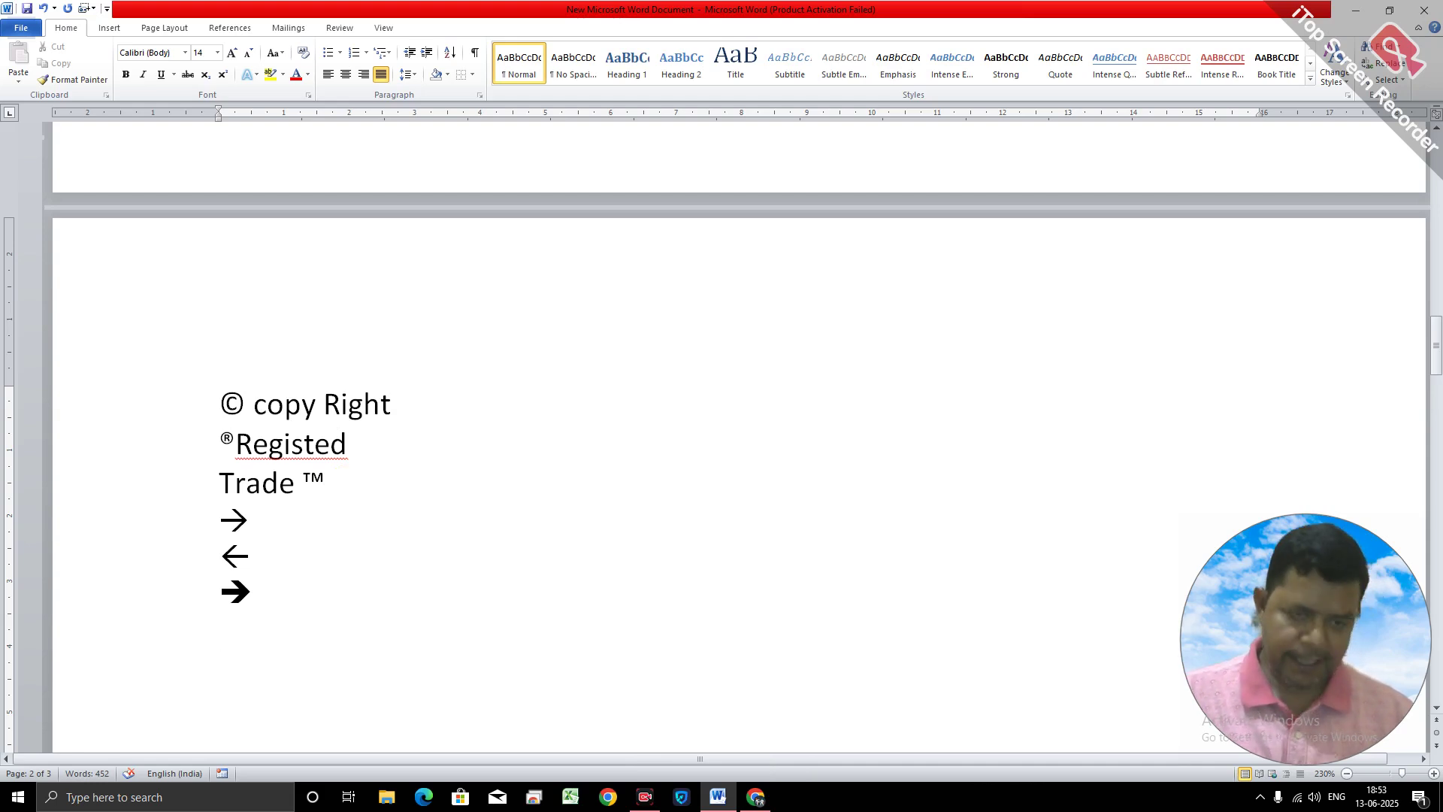
pyautogui.write('+')
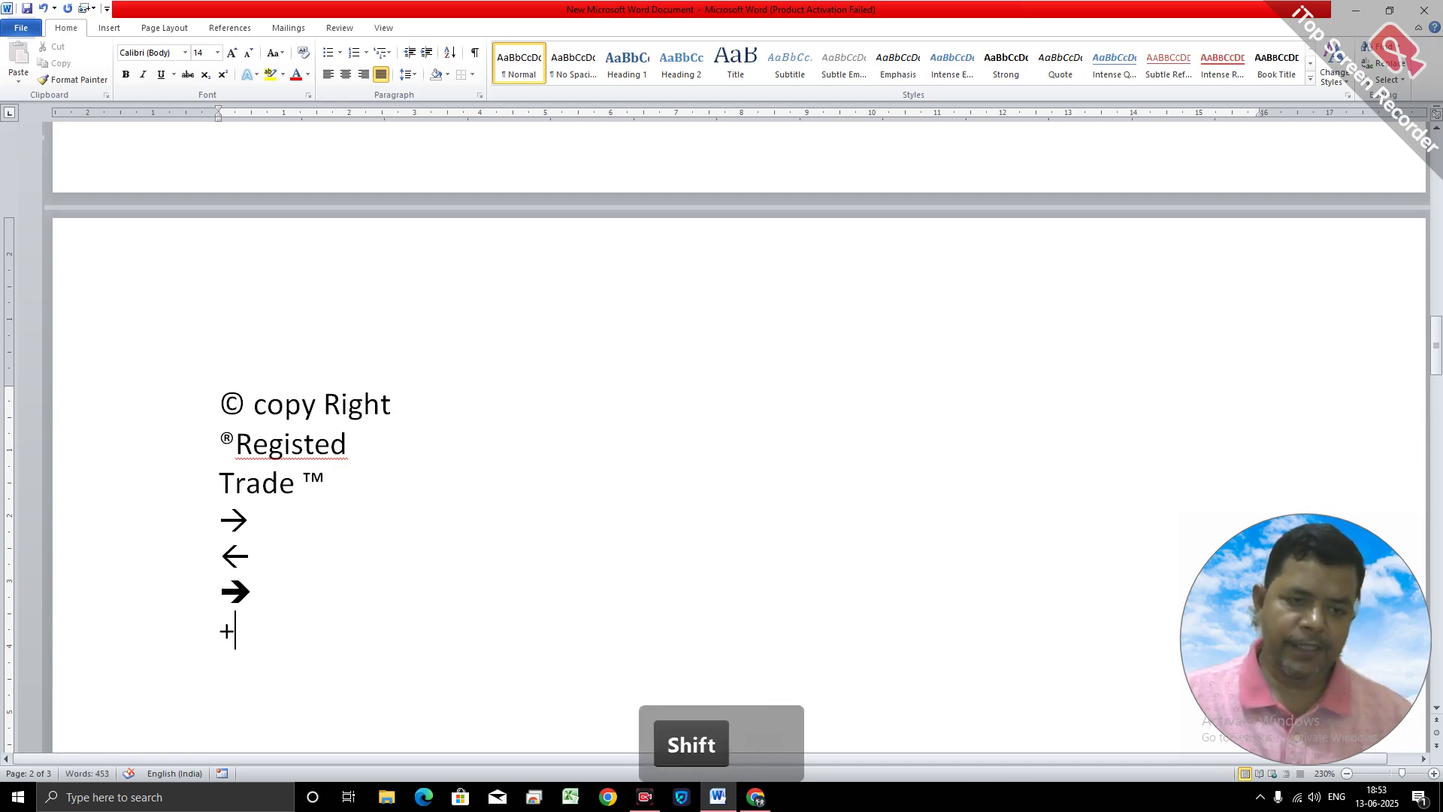
pyautogui.press('BackSpace')
pyautogui.write('==')
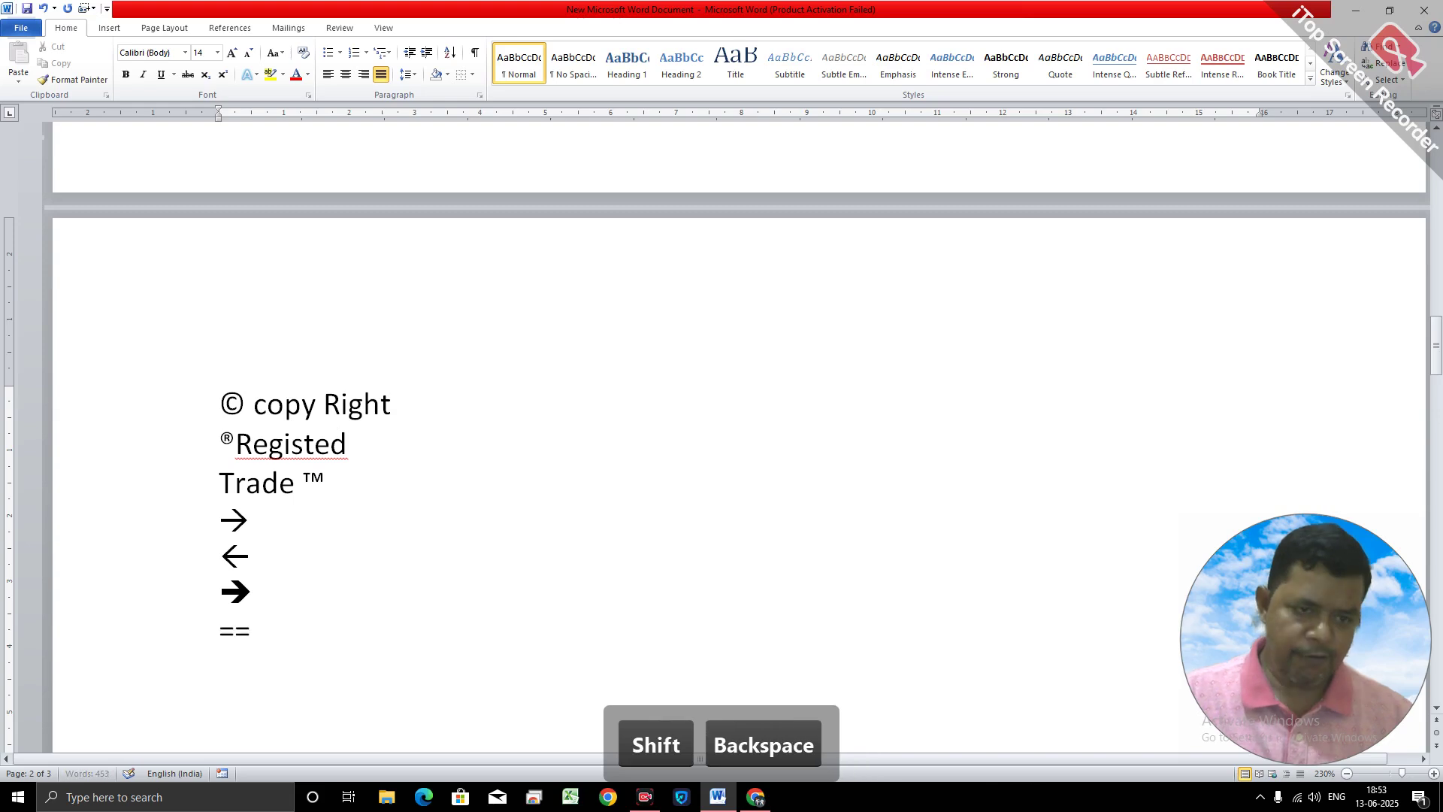
pyautogui.press('BackSpace')
pyautogui.press('BackSpace')
pyautogui.write('<')
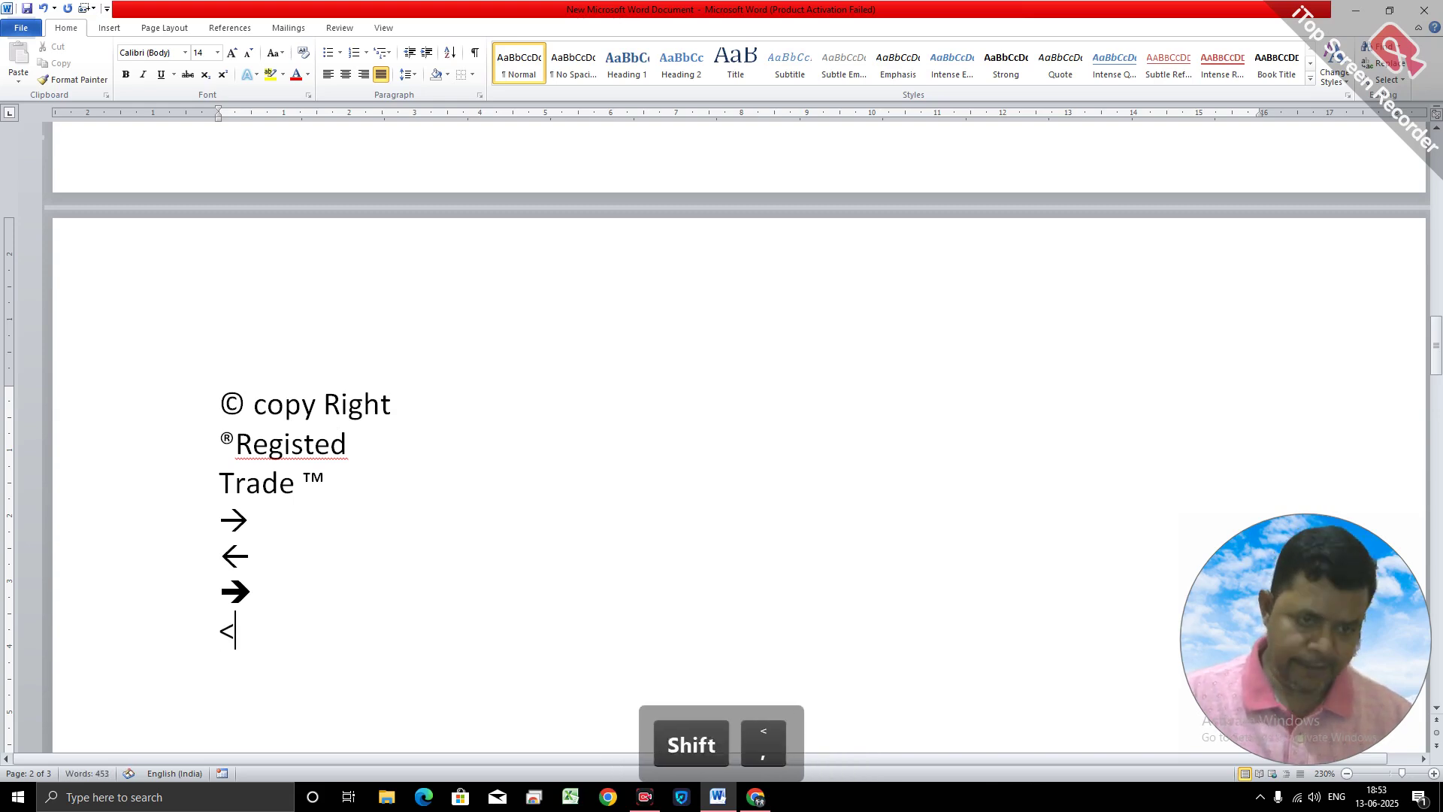
pyautogui.write('+')
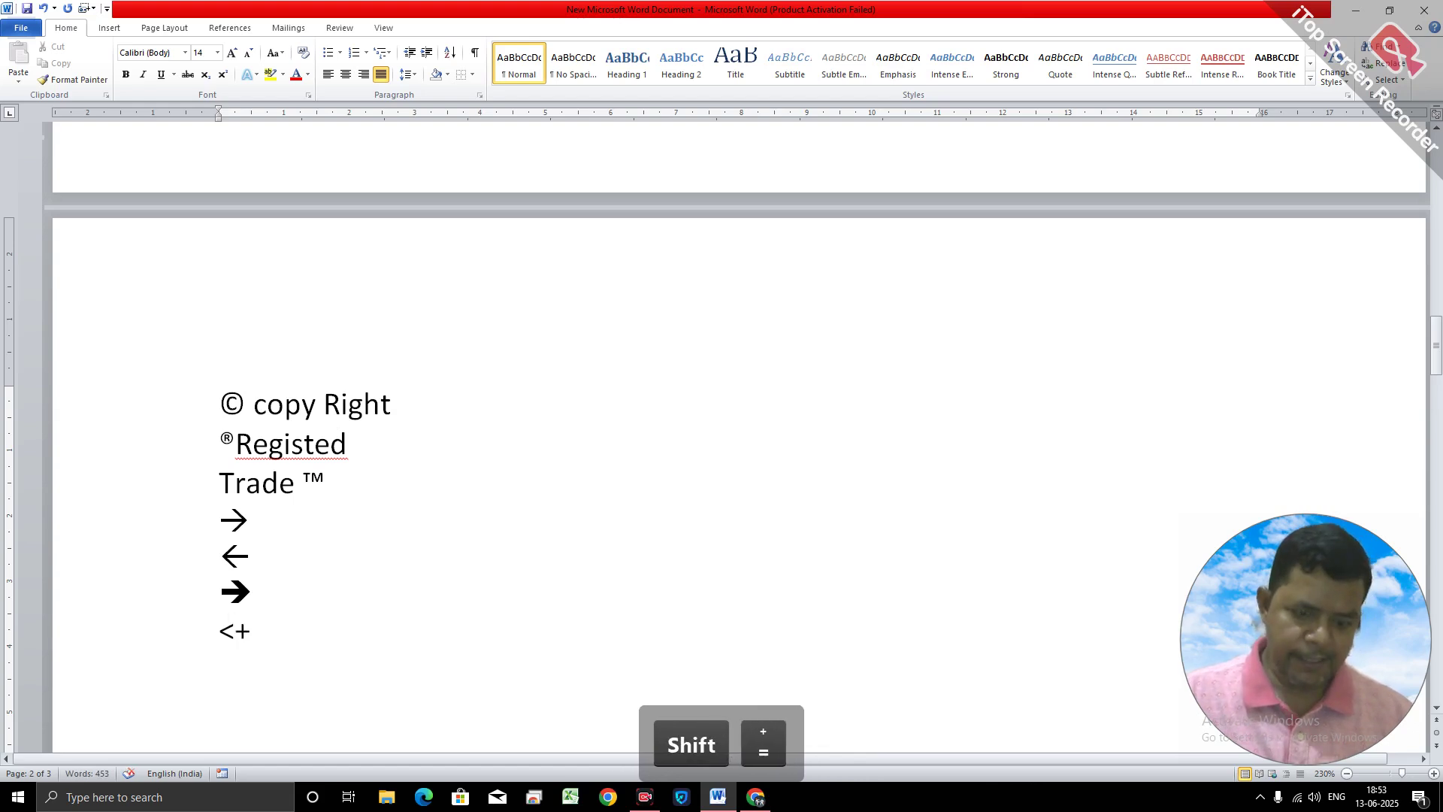
pyautogui.press('BackSpace')
pyautogui.write('==')
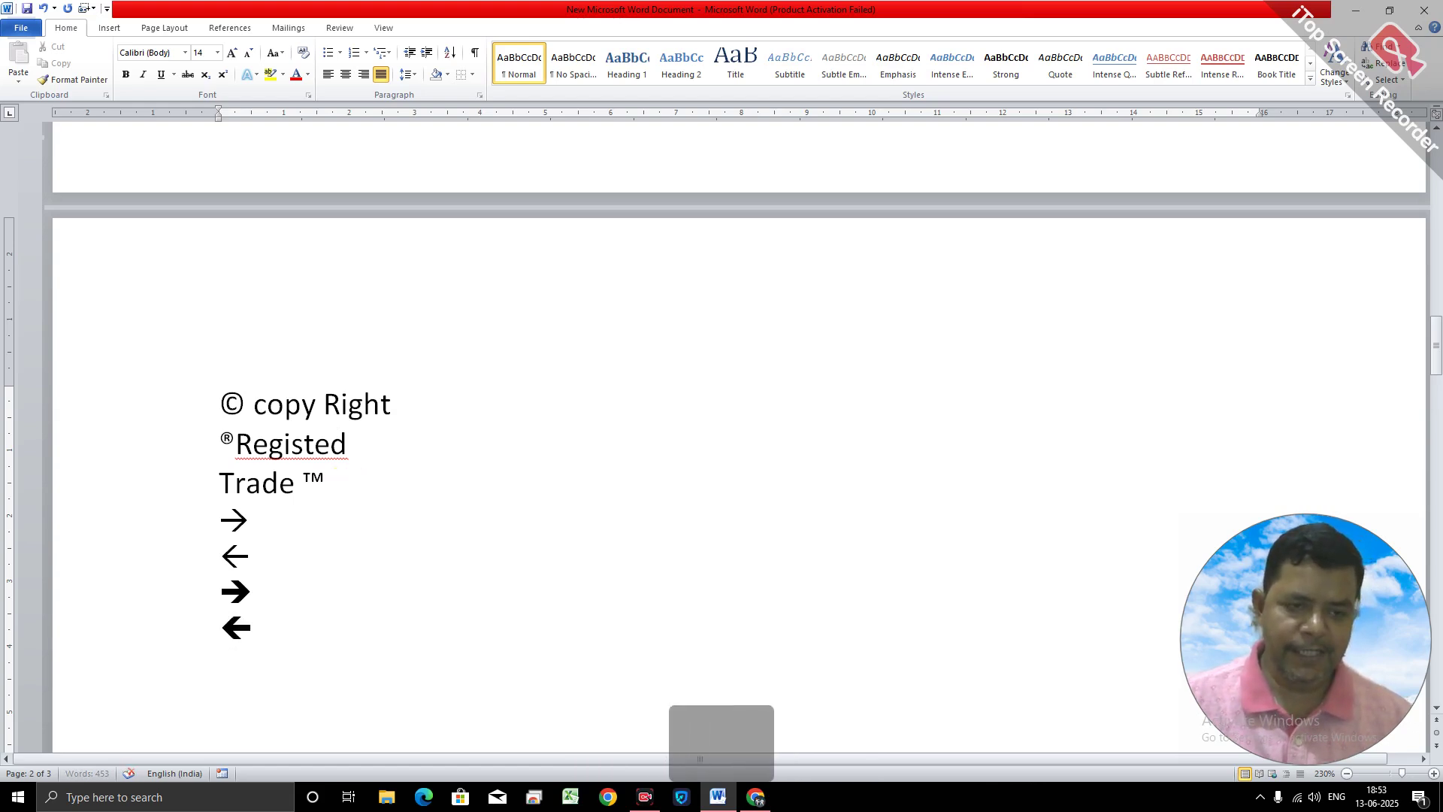
pyautogui.click(256, 586)
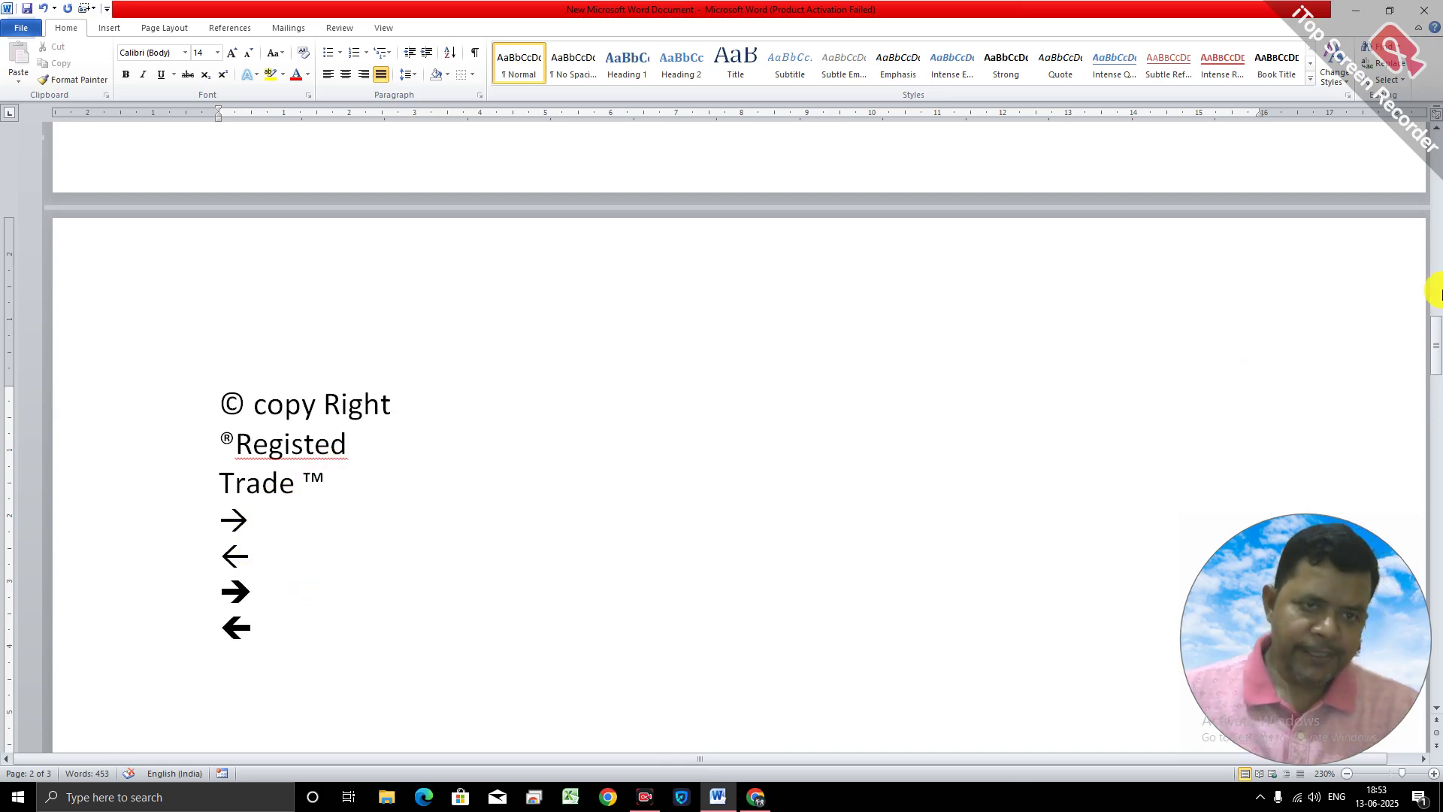
# Insert a double-headed arrow on a new line below the thick left arrow, using <=>.
pyautogui.click(1435, 338)
pyautogui.moveTo(1435, 338); pyautogui.dragTo(1435, 354)
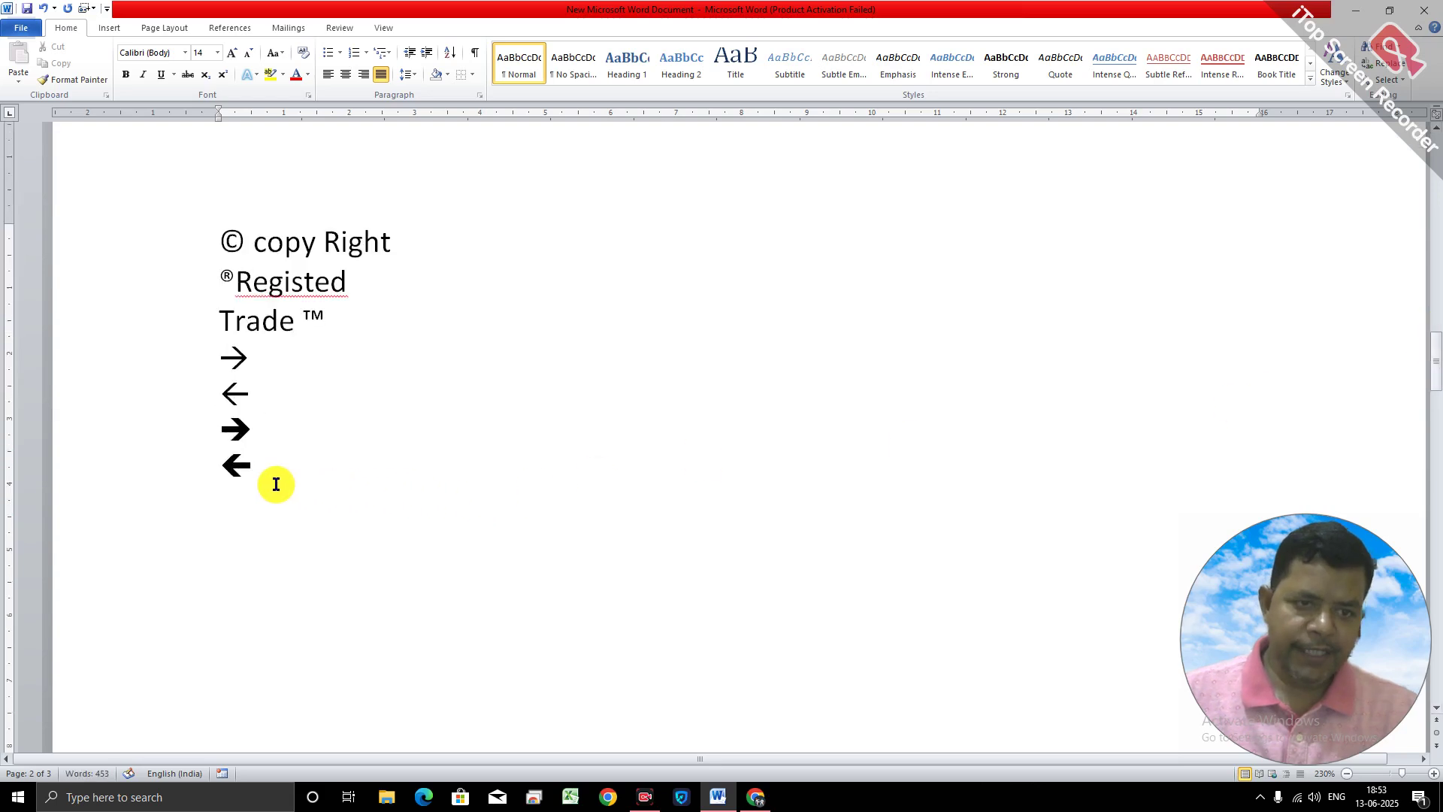
pyautogui.press('Return')
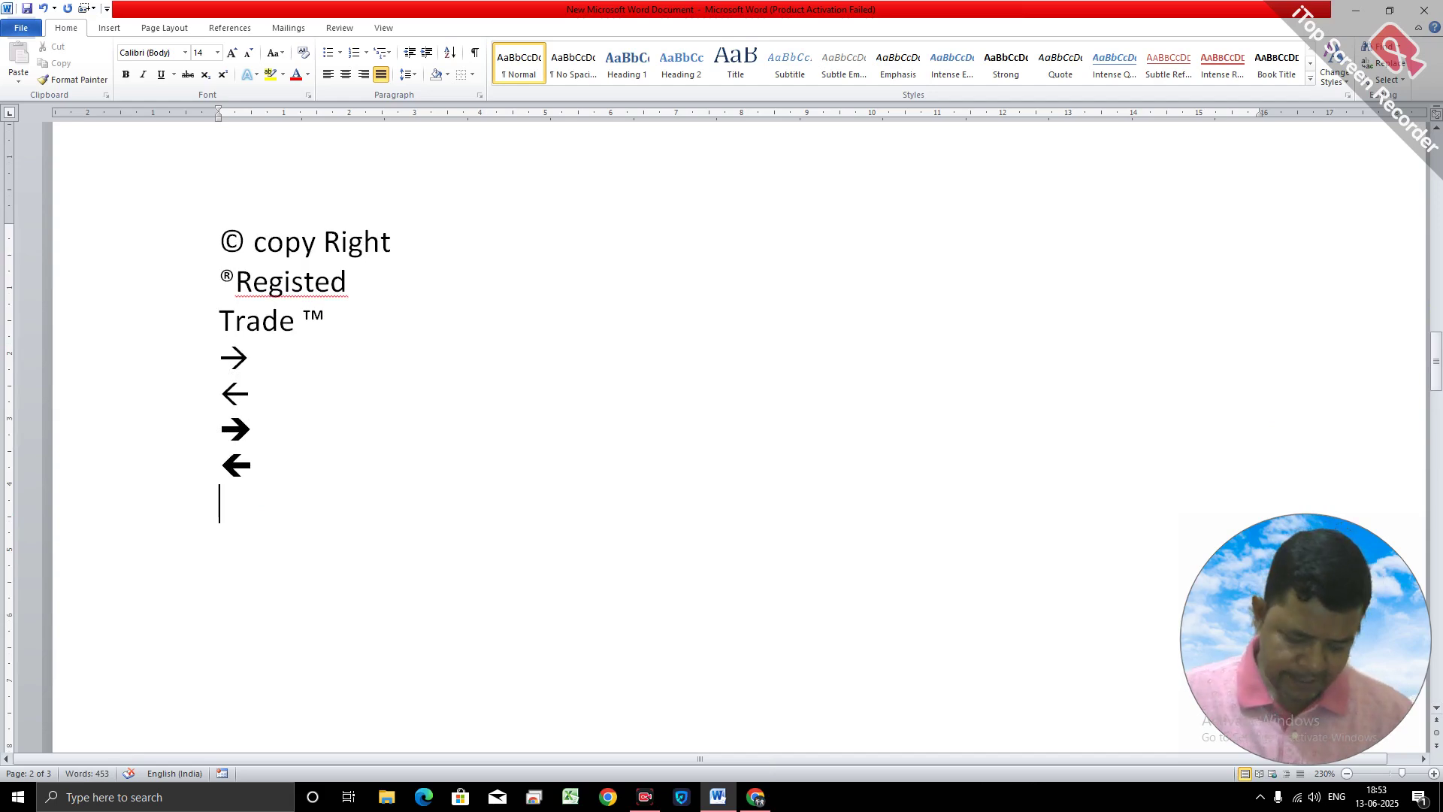
pyautogui.write('<')
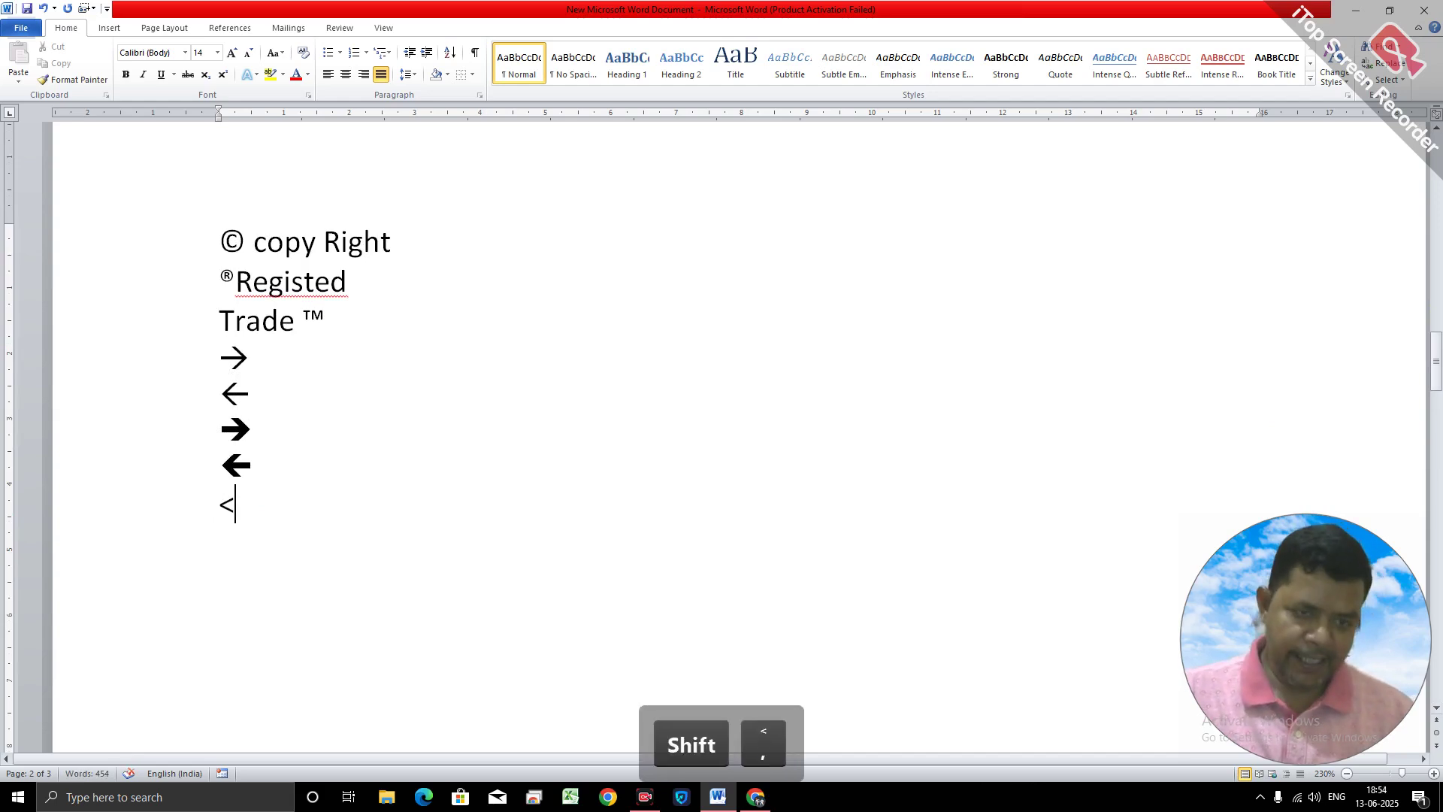
pyautogui.write('=>')
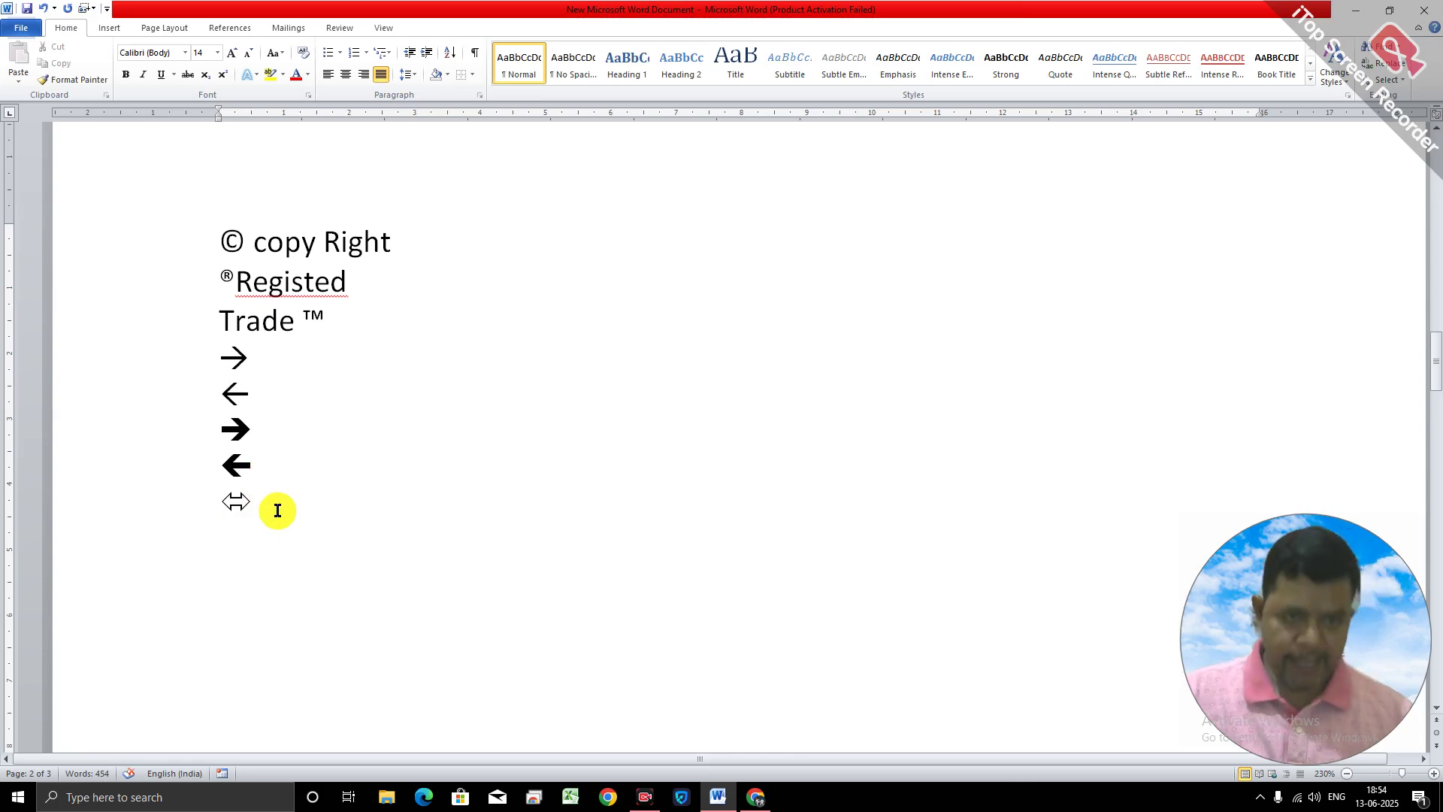
# Enter the label "Smily" on a new line below the double-headed arrow.
pyautogui.press('Return')
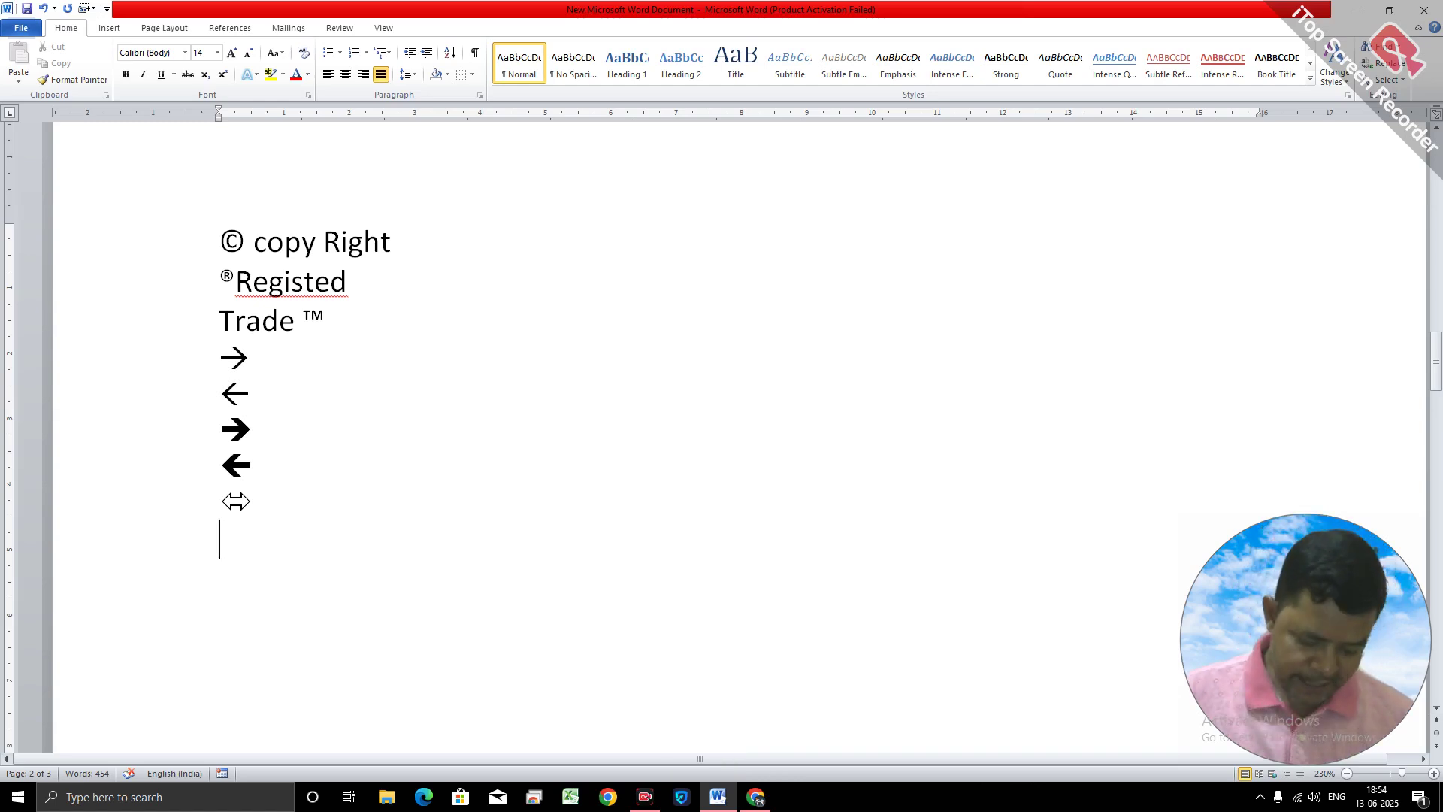
pyautogui.write('S')
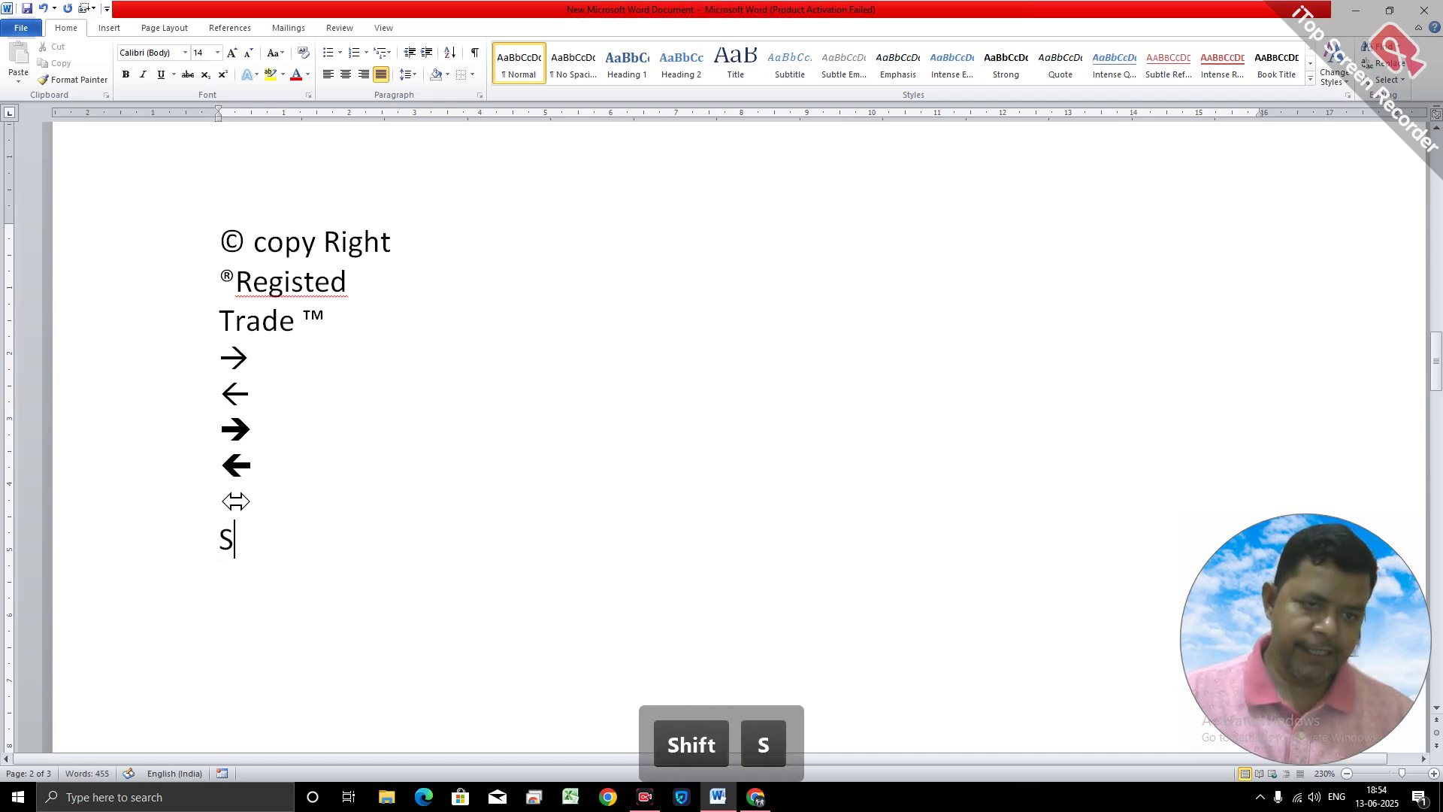
pyautogui.write('mily')
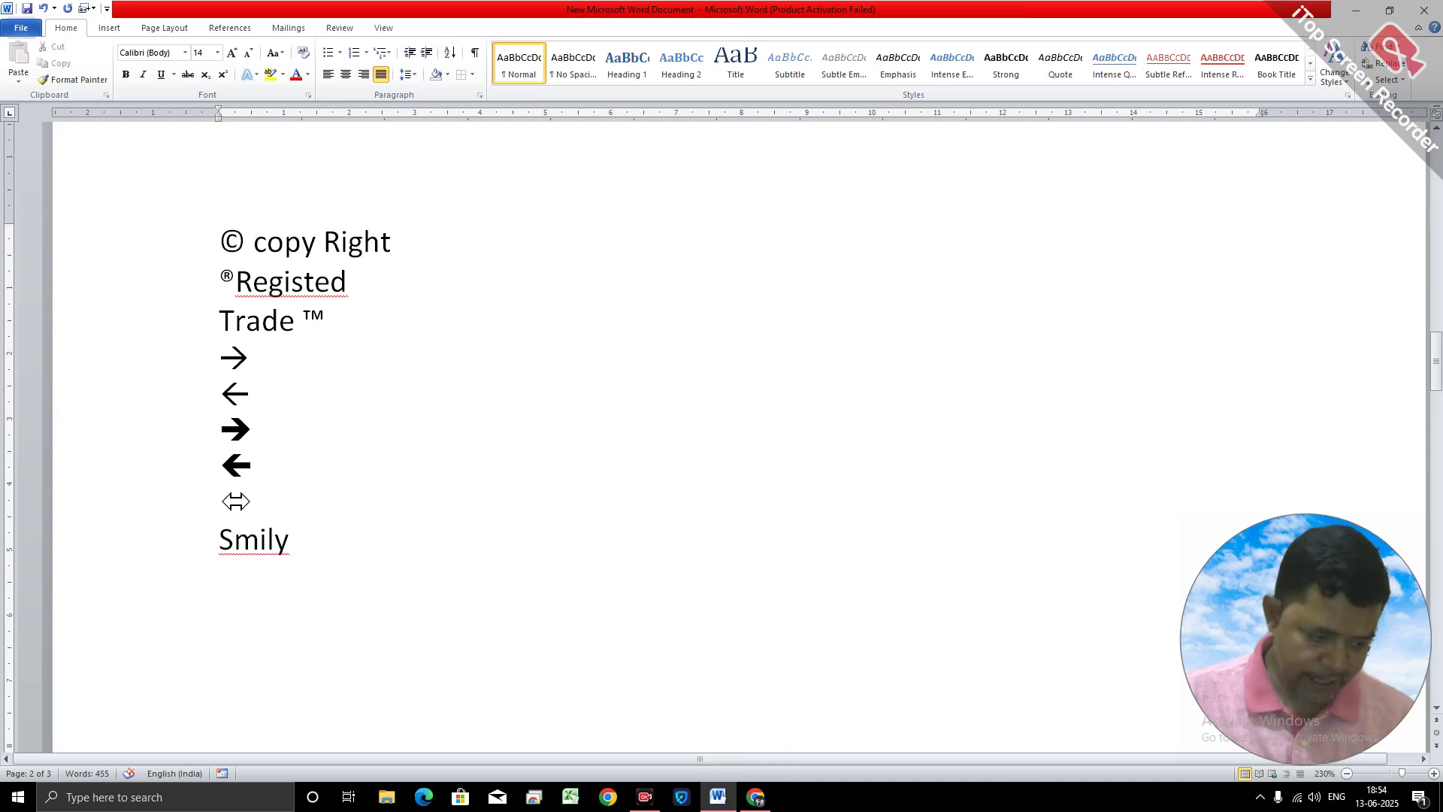
# Complete the "Smily" line with a smiling face using :), and add a "Sad" line with a frowning face using :(.
pyautogui.write(' :')
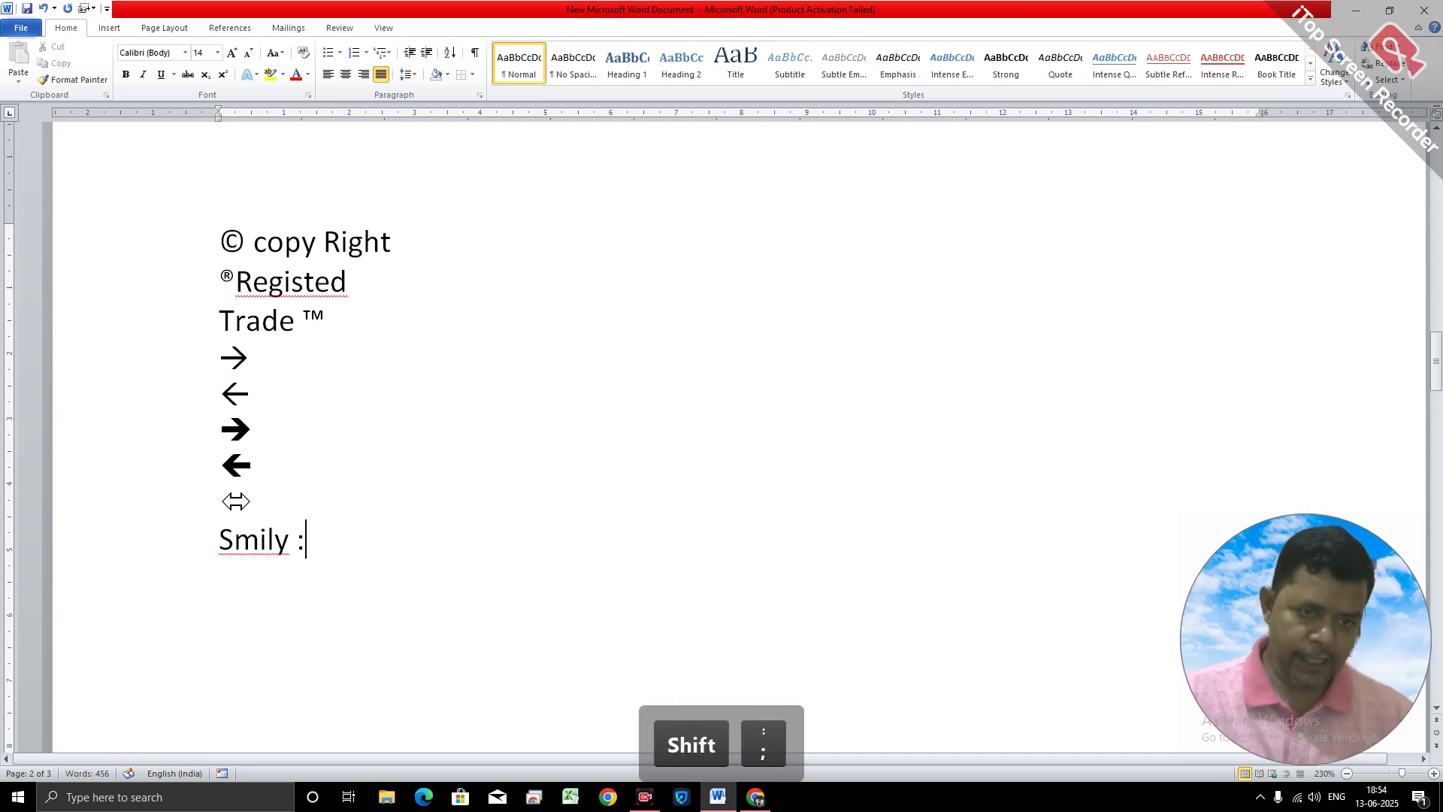
pyautogui.write(')')
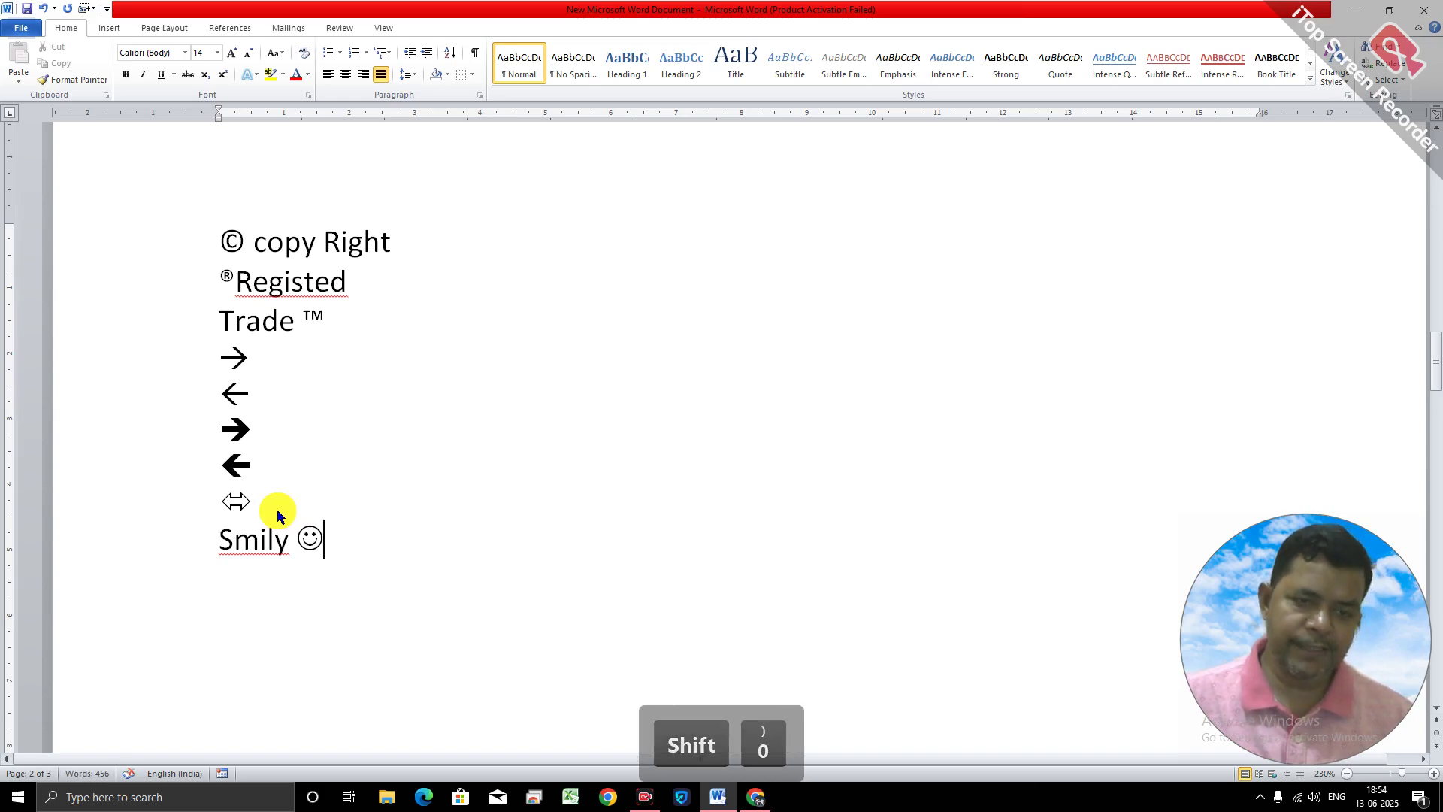
pyautogui.press('Return')
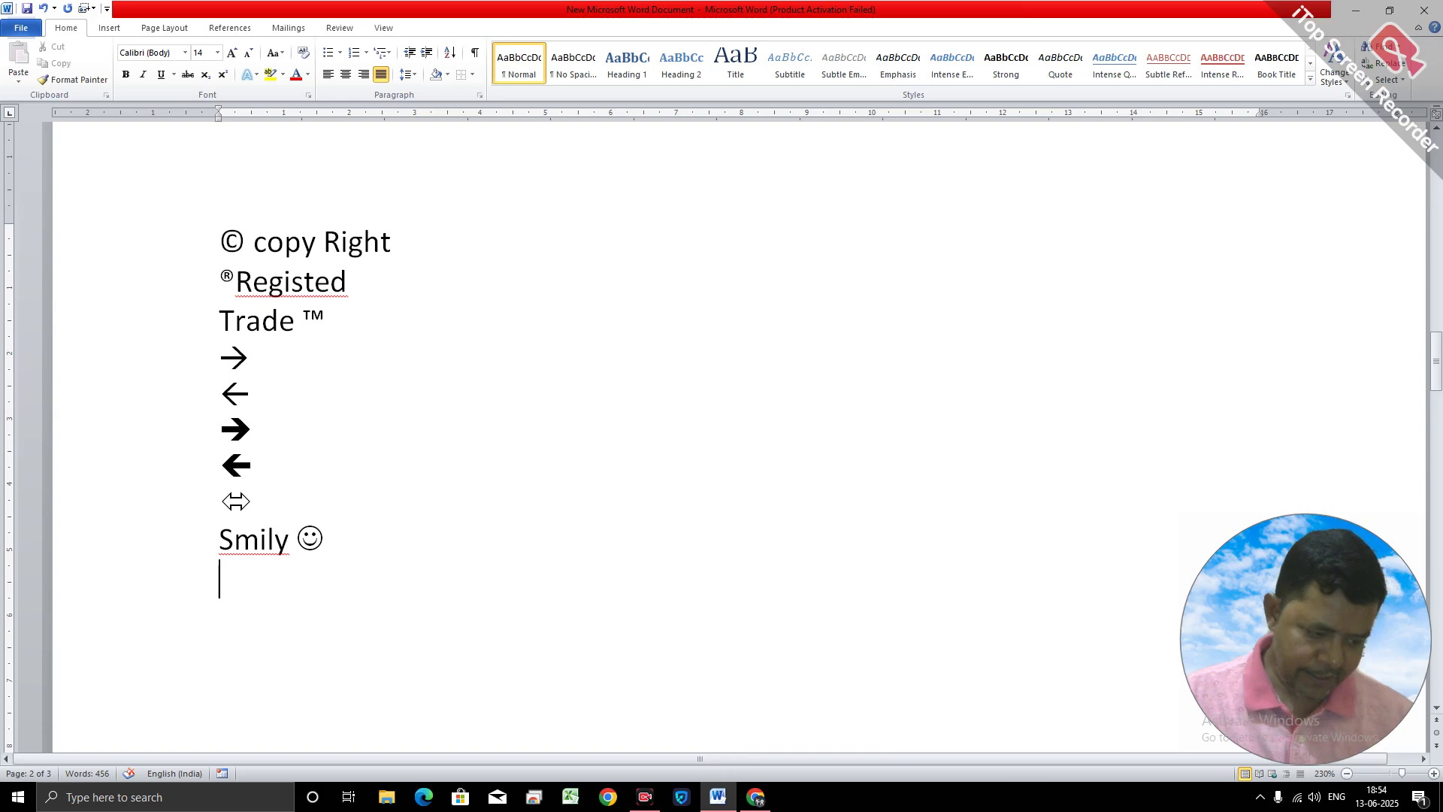
pyautogui.write('Sad')
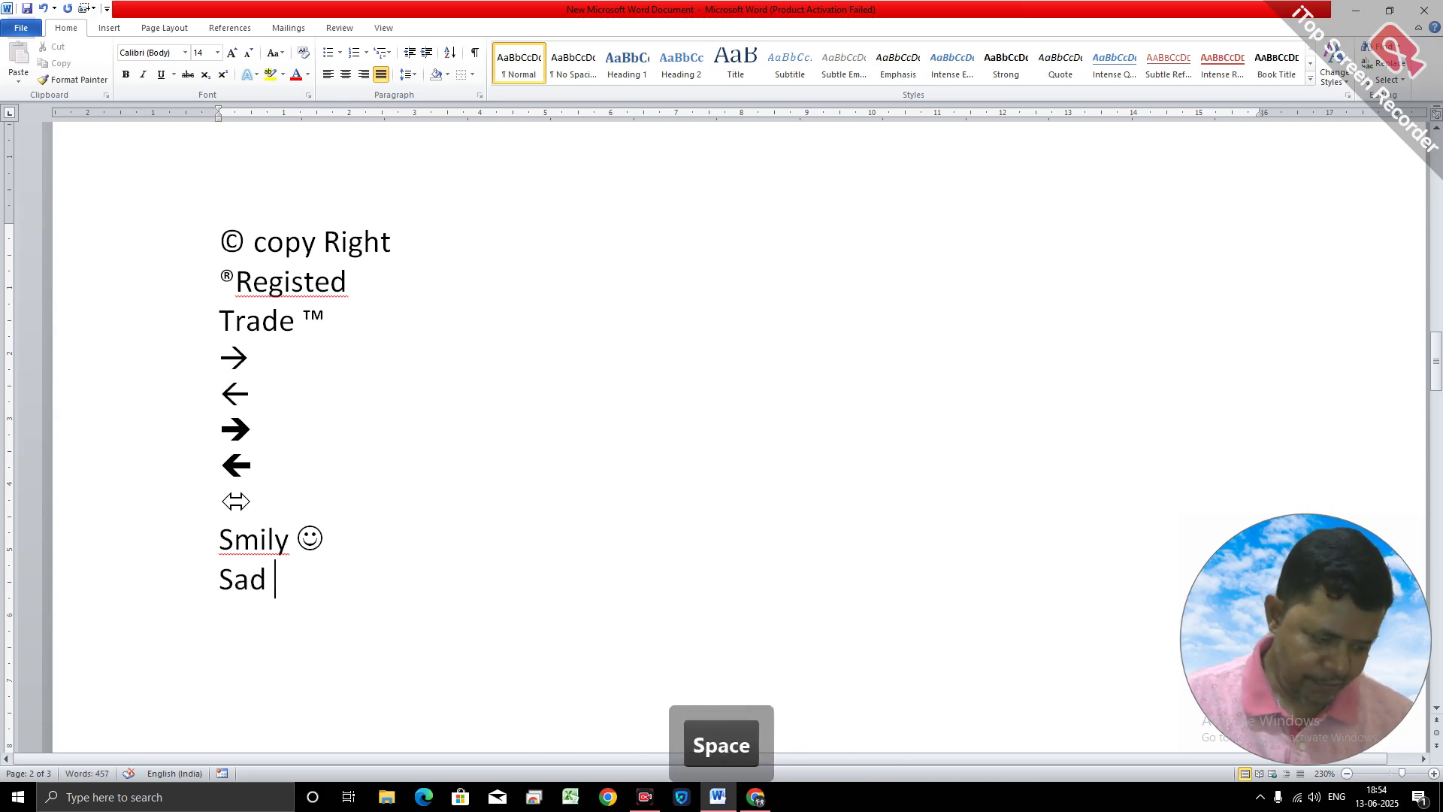
pyautogui.write(' :(')
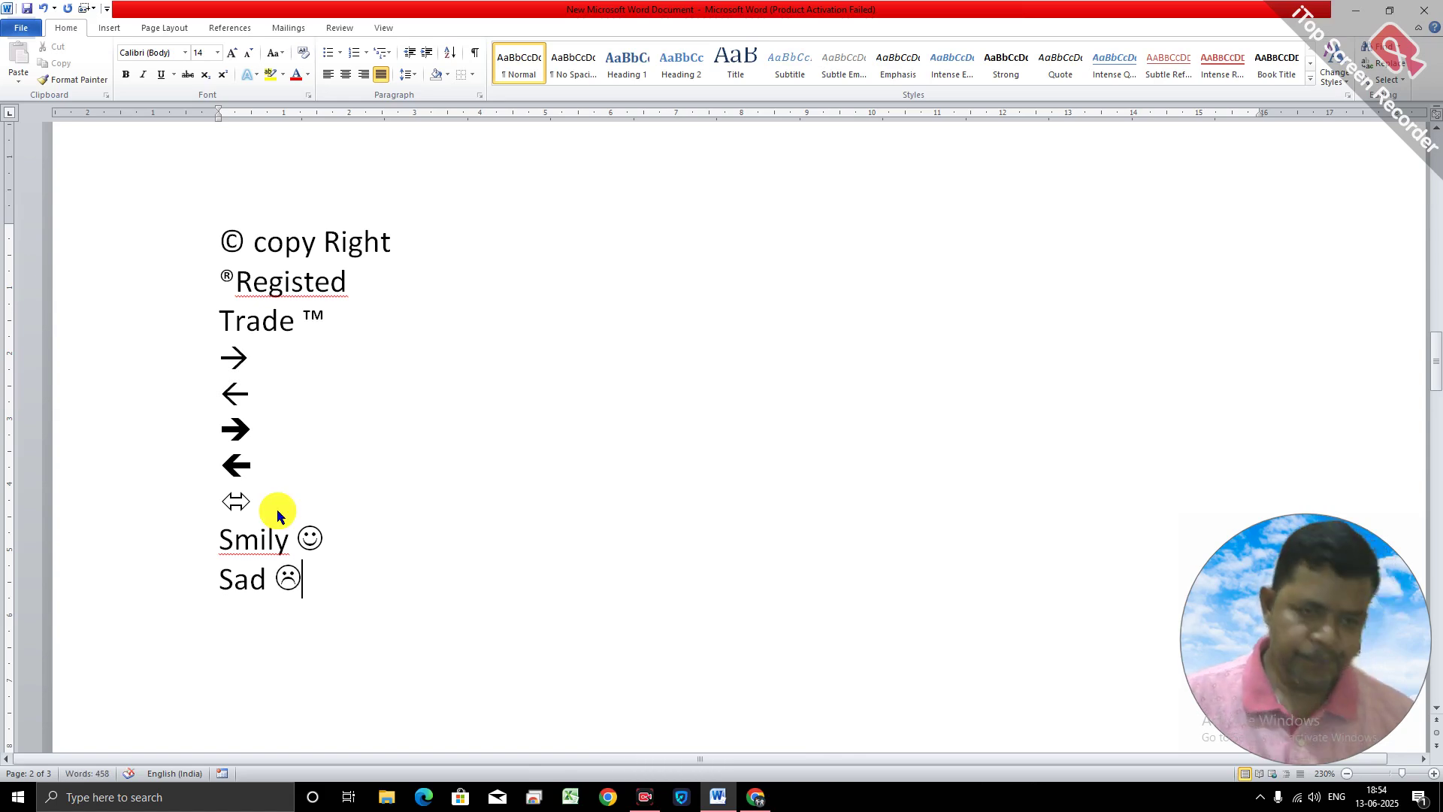
pyautogui.press('Return')
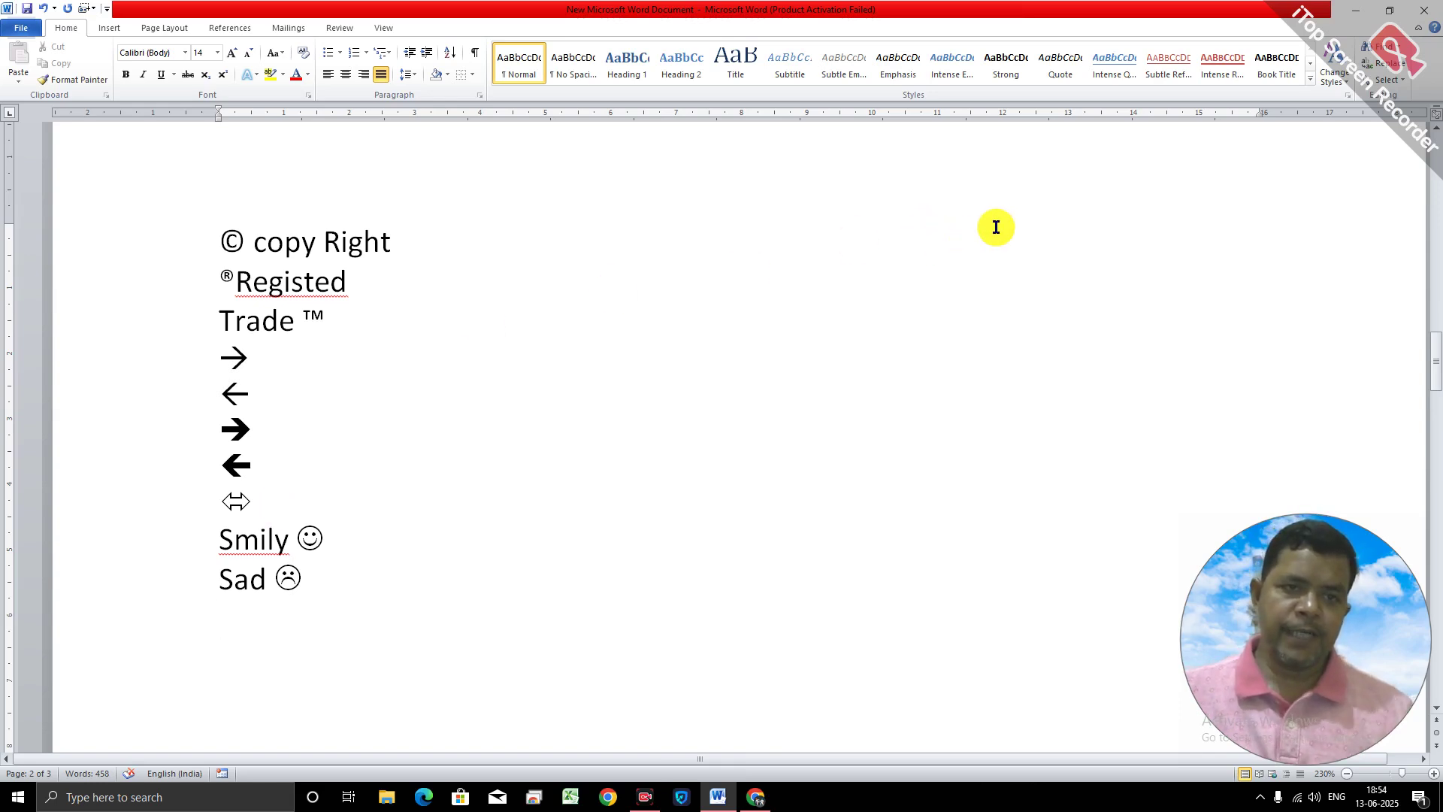
pyautogui.moveTo(1434, 331); pyautogui.dragTo(1435, 261)
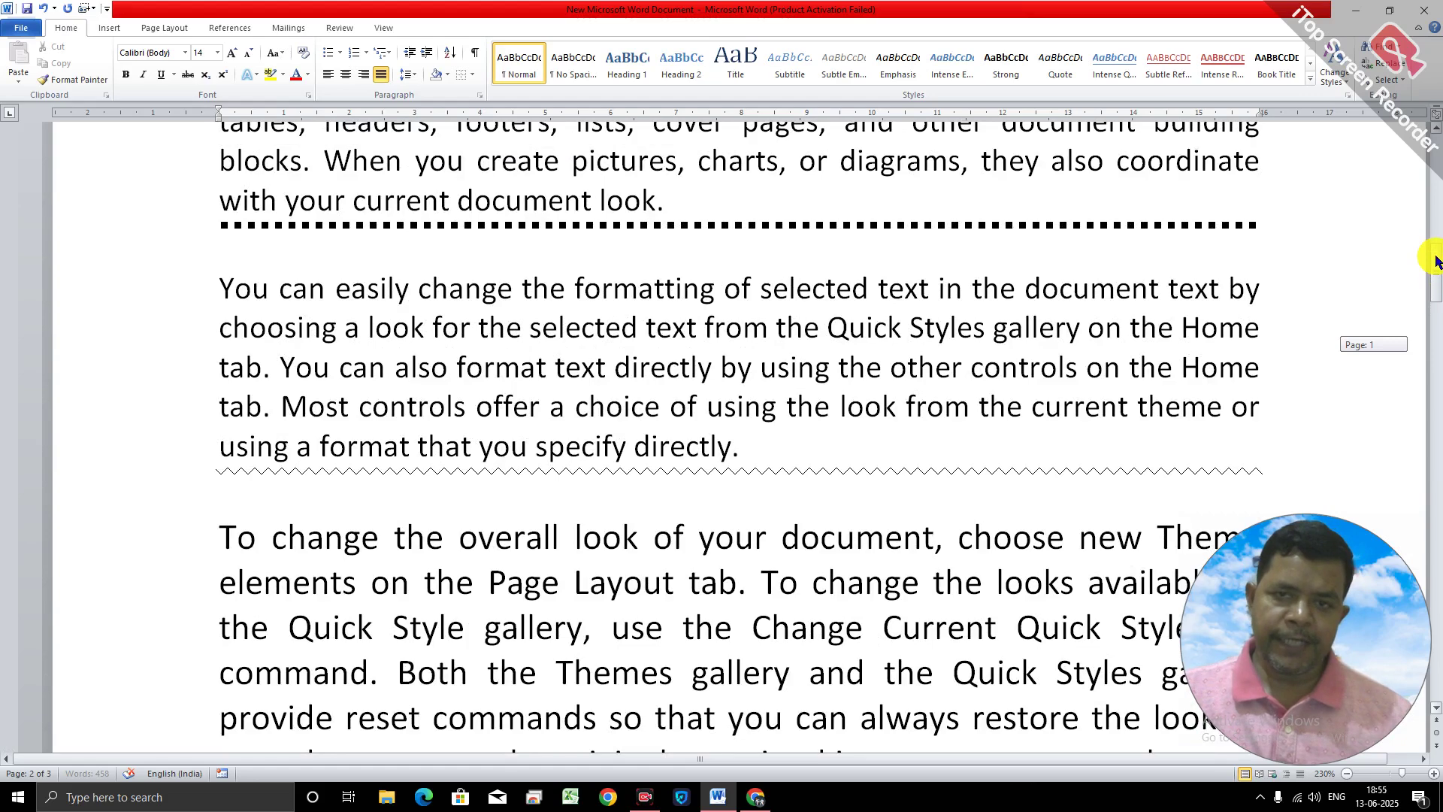
pyautogui.moveTo(1435, 261); pyautogui.dragTo(1437, 342)
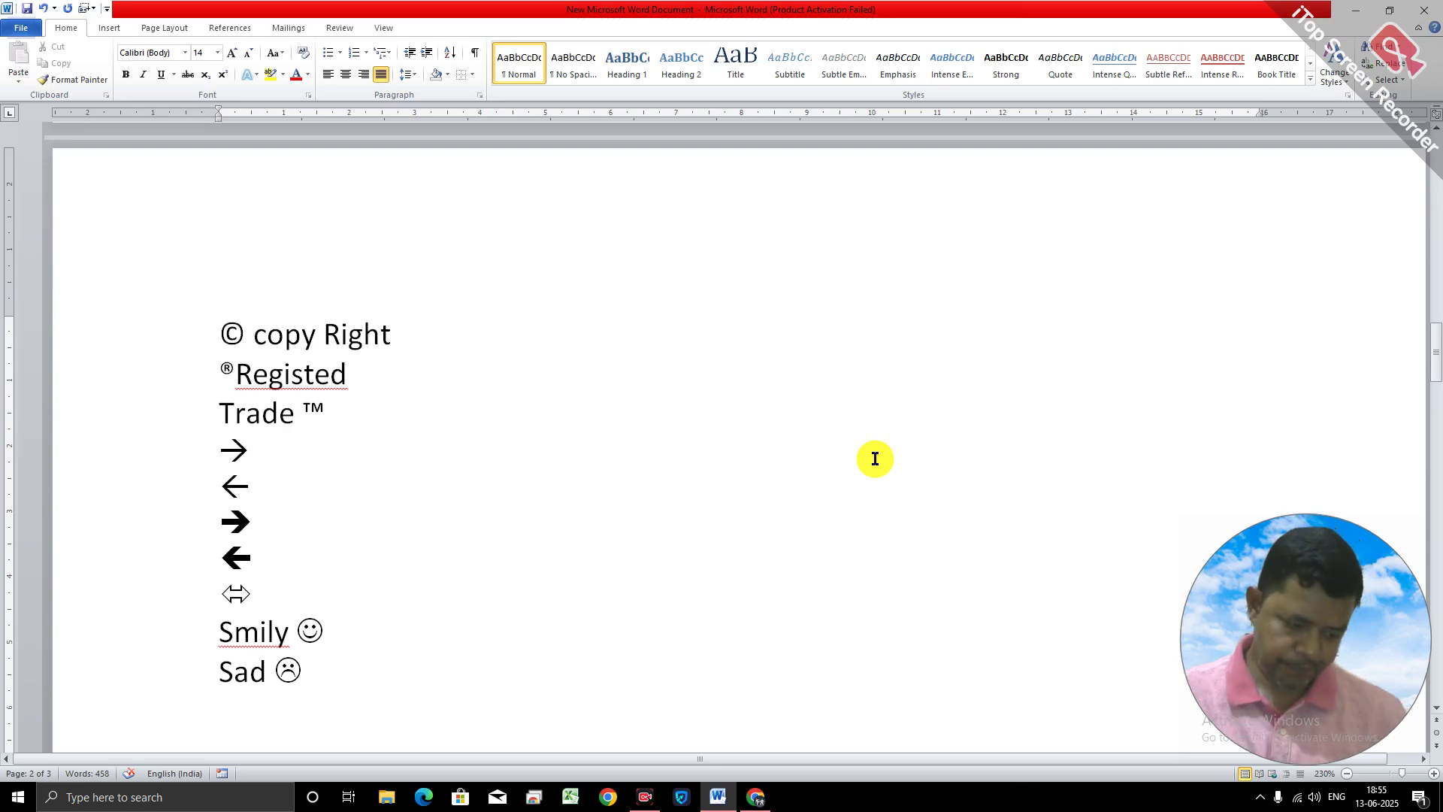
# Leave a blank line below the "Sad" line and enter "Computer" with the numbered item "1- Monitor" beneath it.
pyautogui.moveTo(1433, 338); pyautogui.dragTo(1436, 380)
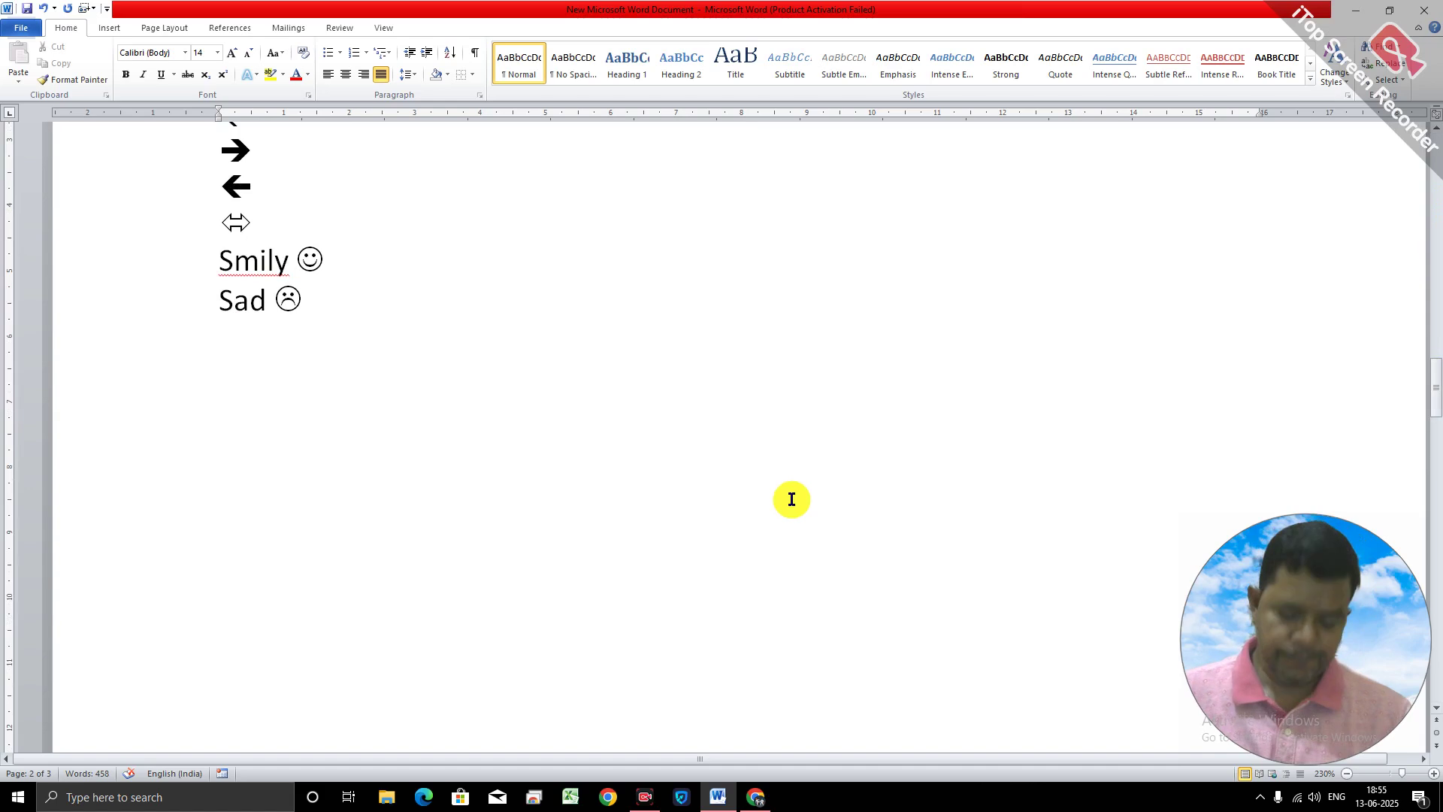
pyautogui.press('Return')
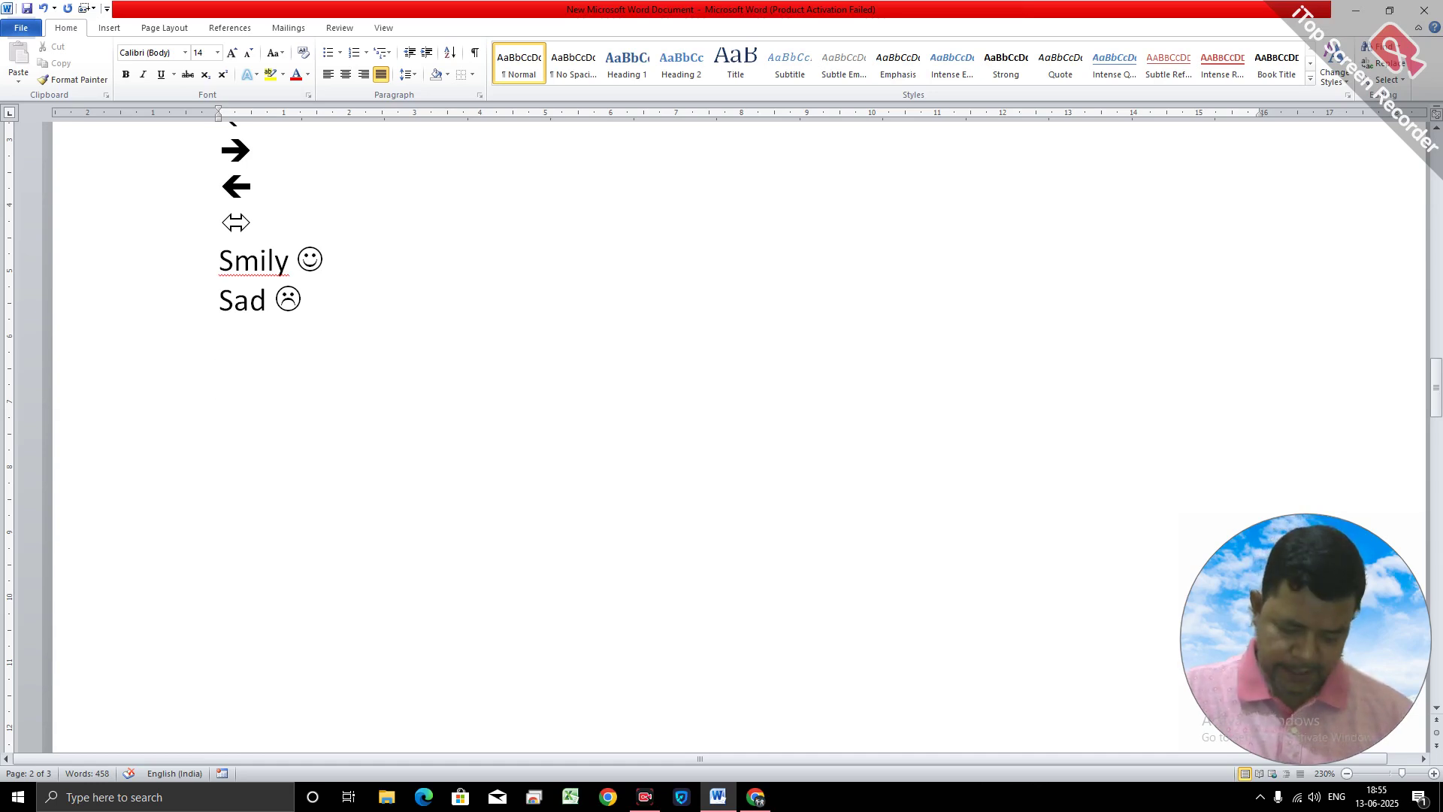
pyautogui.write('Computer')
pyautogui.press('Return')
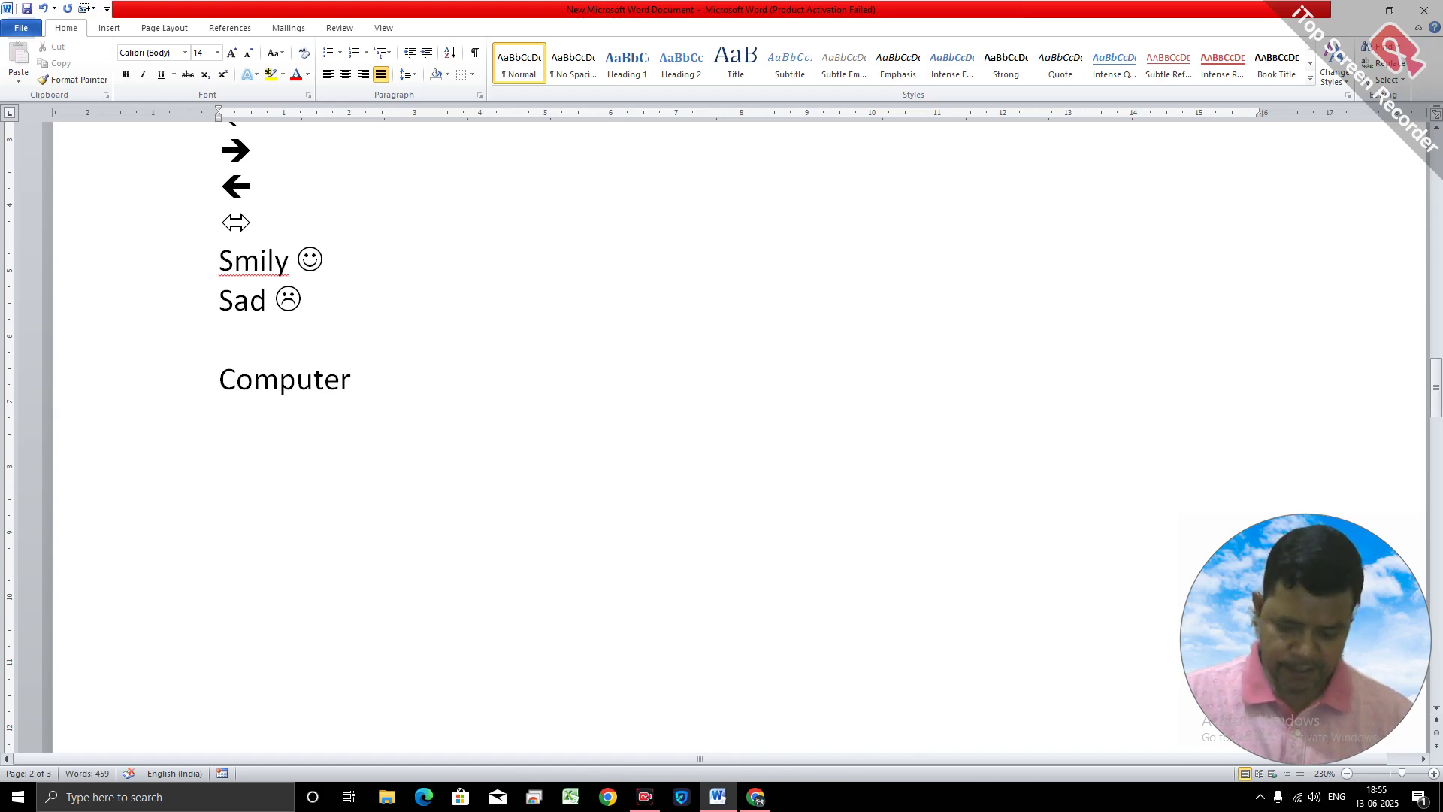
pyautogui.write('2')
pyautogui.press('BackSpace')
pyautogui.write('1- Monitor')
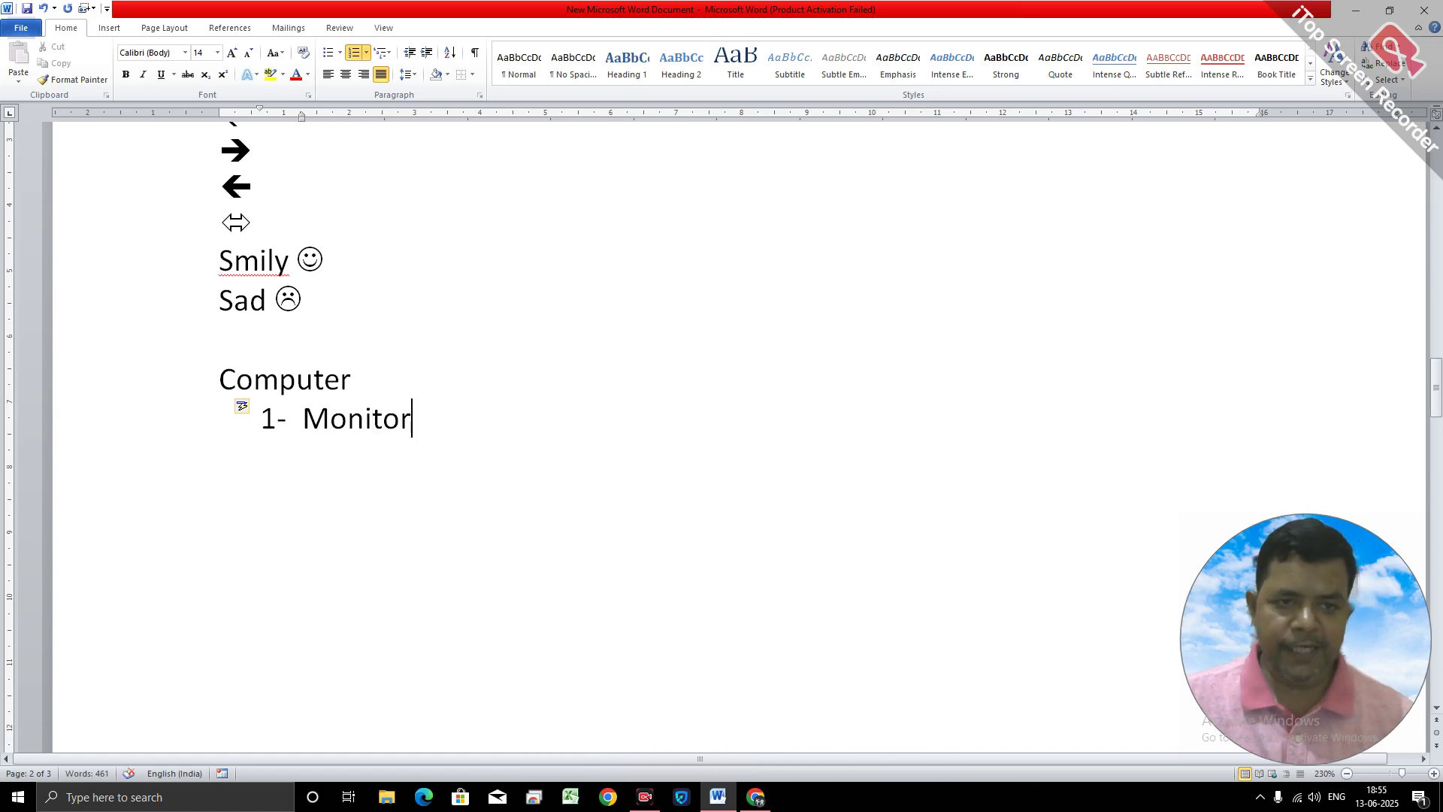
# Add "LCD" and "LED" as second-level lettered items under "Monitor".
pyautogui.press('Return')
pyautogui.press('Tab')
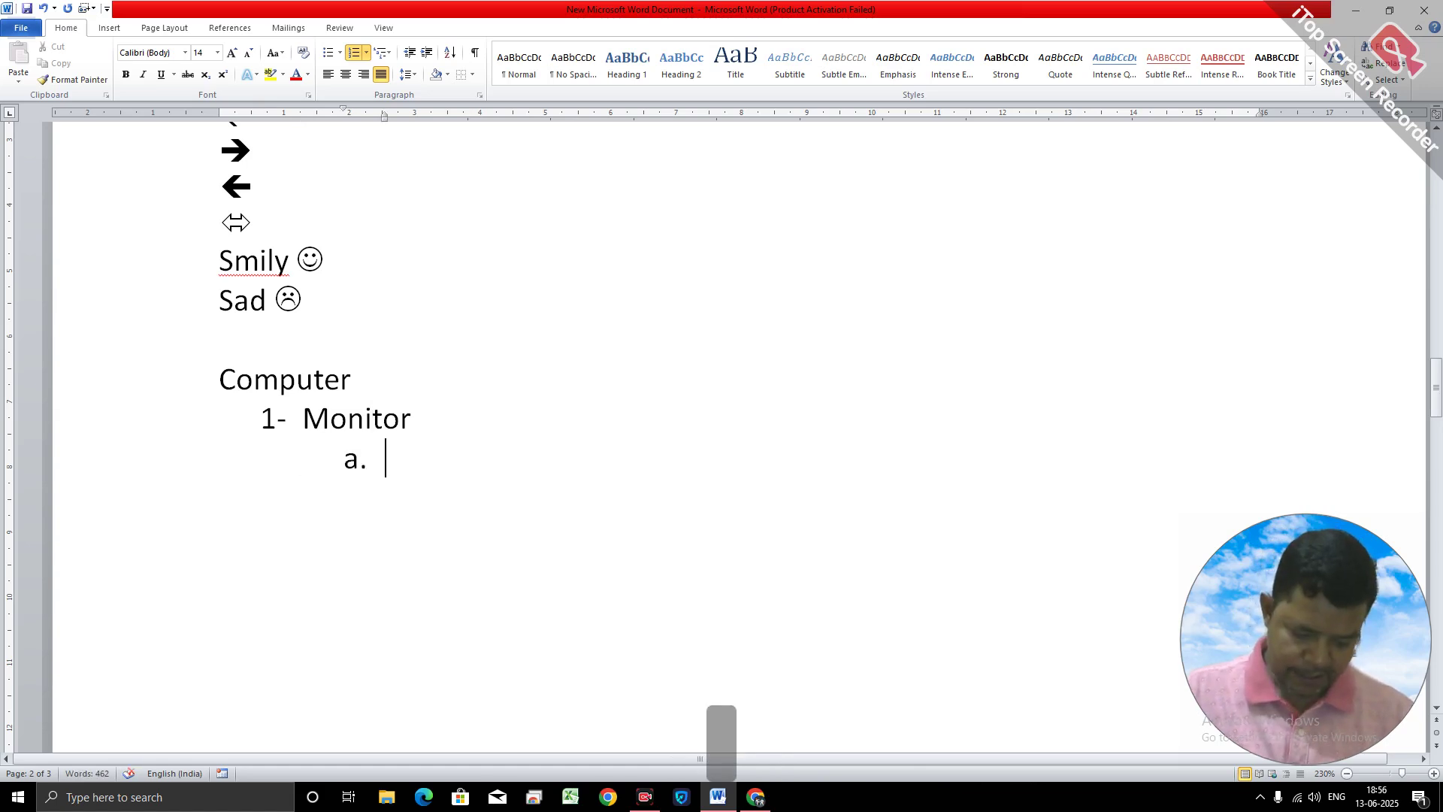
pyautogui.write('LCD')
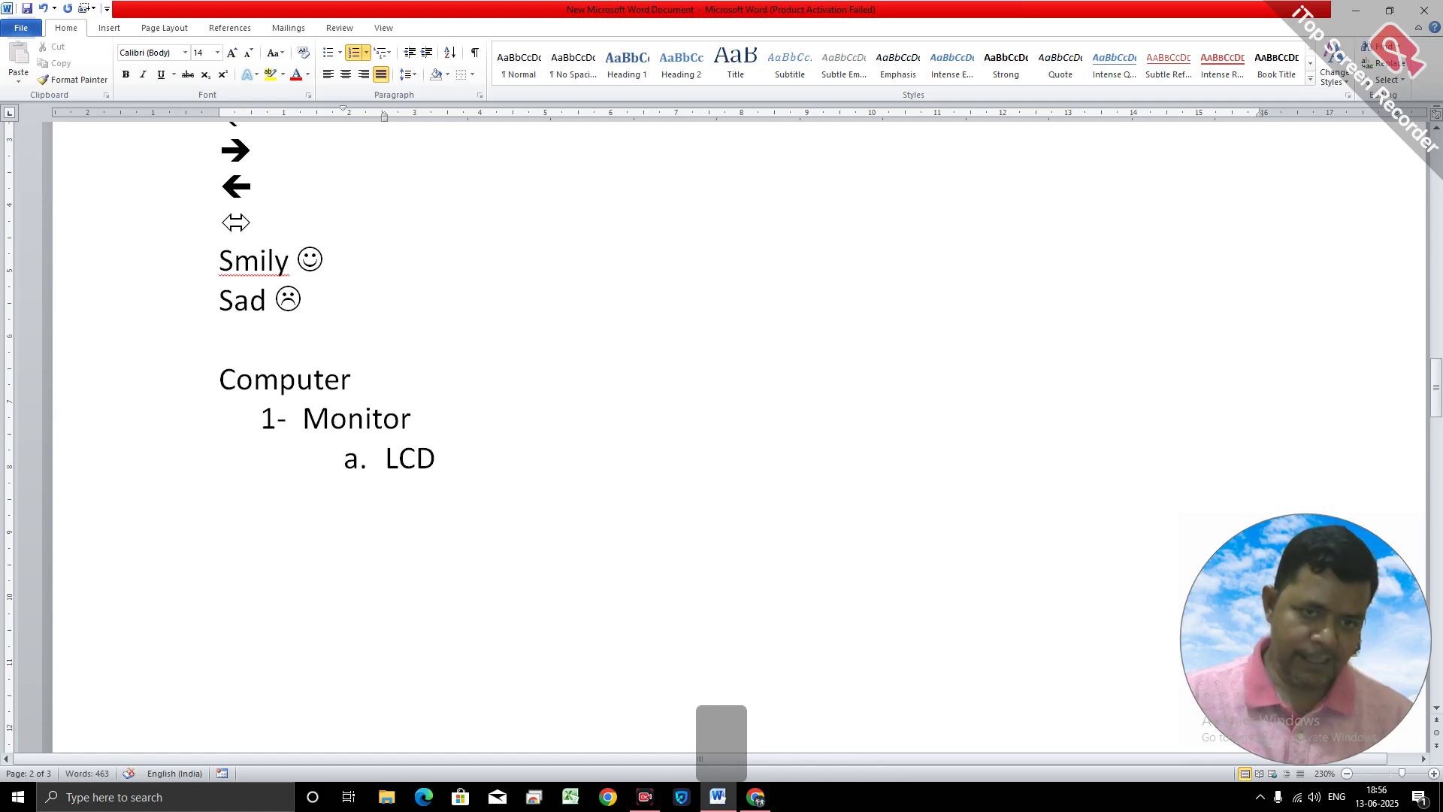
pyautogui.press('Return')
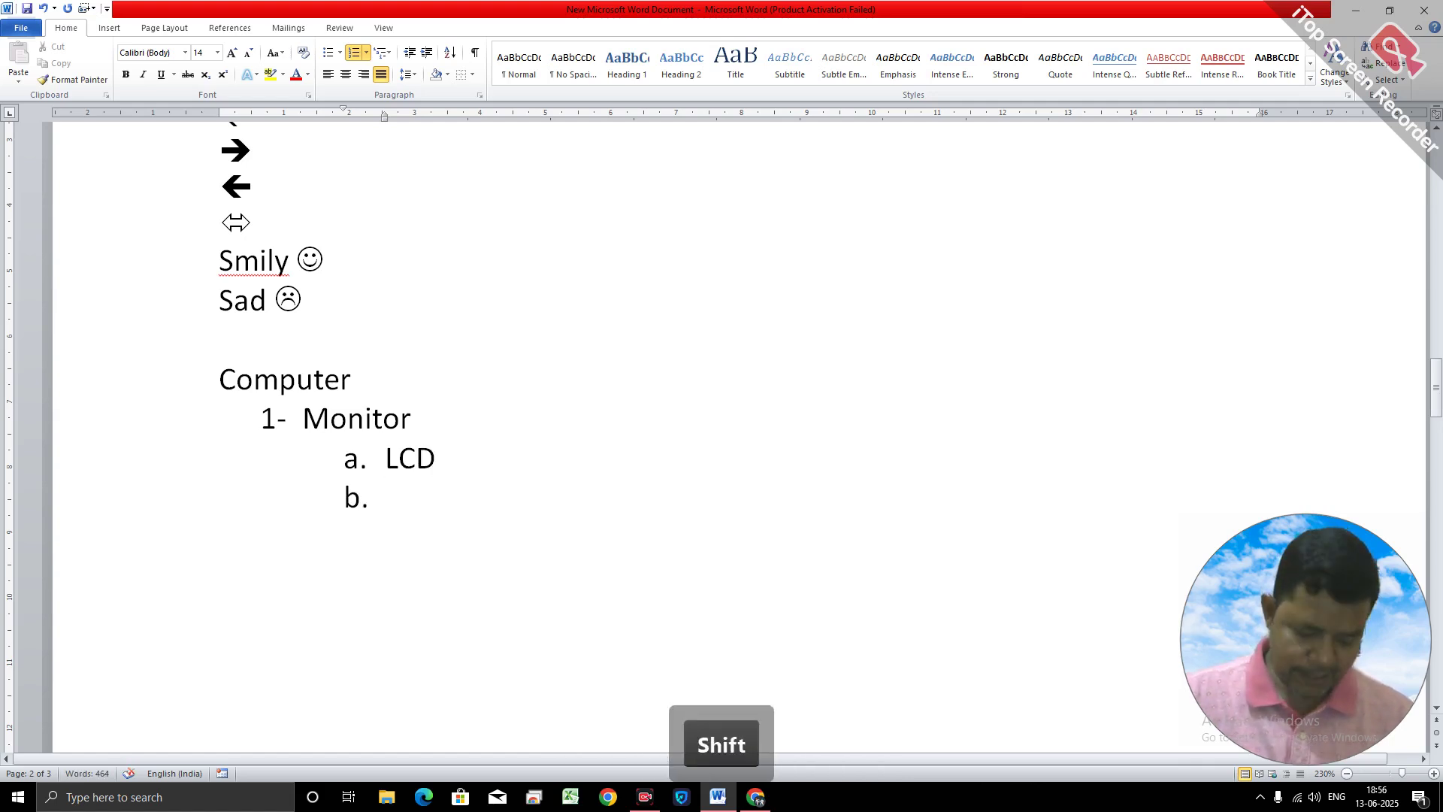
pyautogui.write('LED')
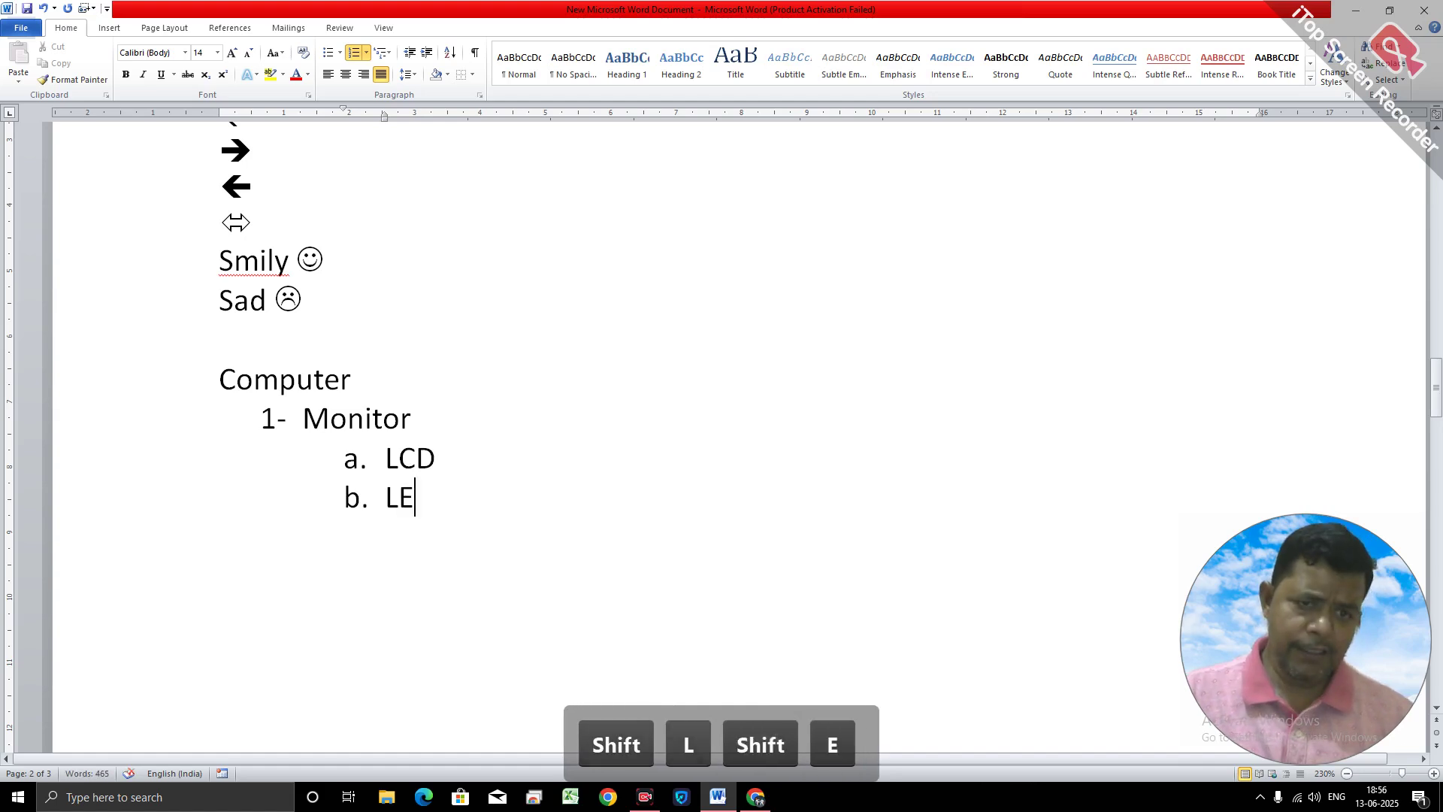
# Add "CRT" as a third-level item under "LED", and end the list with an unnumbered line at the margin.
pyautogui.press('Return')
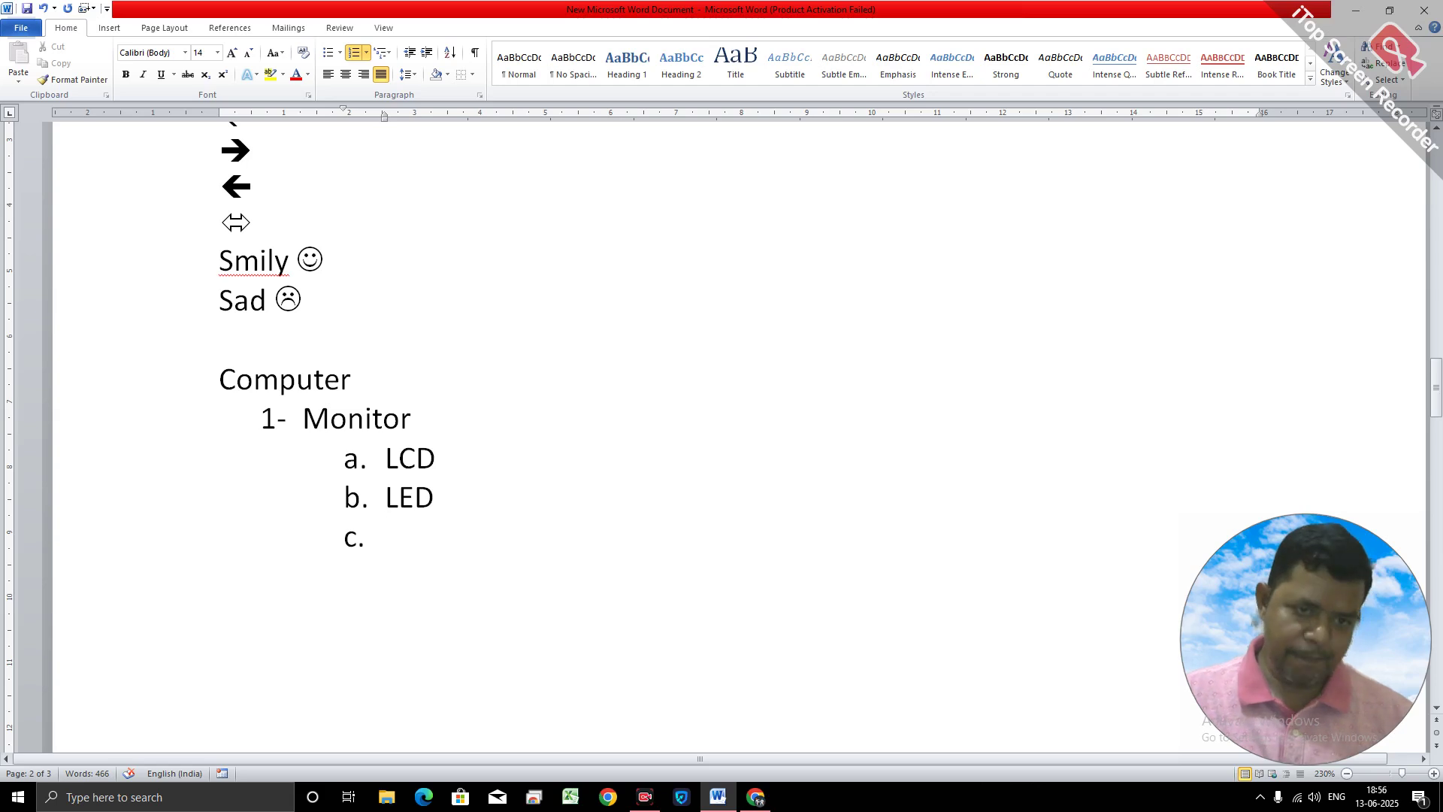
pyautogui.press('Tab')
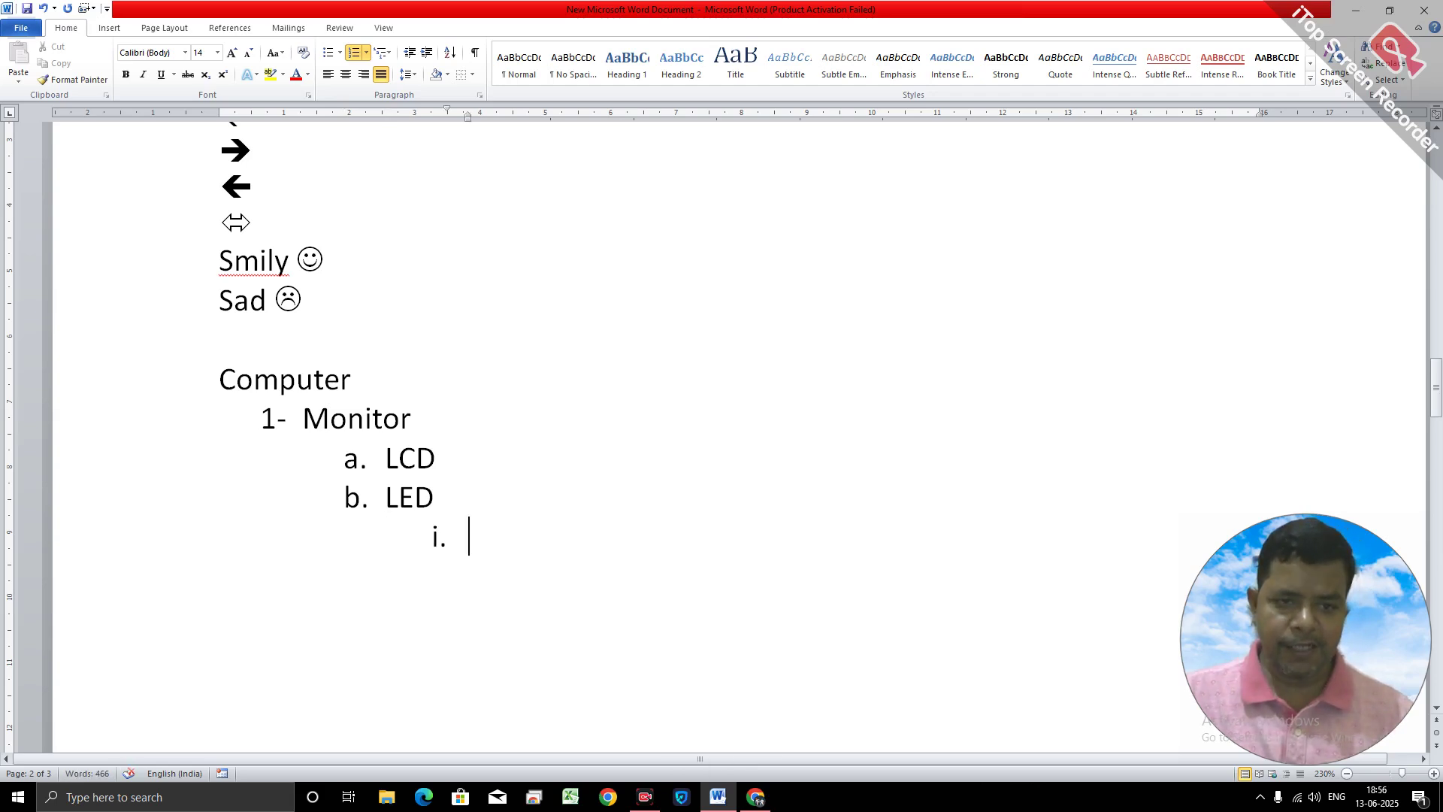
pyautogui.write('CRT')
pyautogui.press('Return')
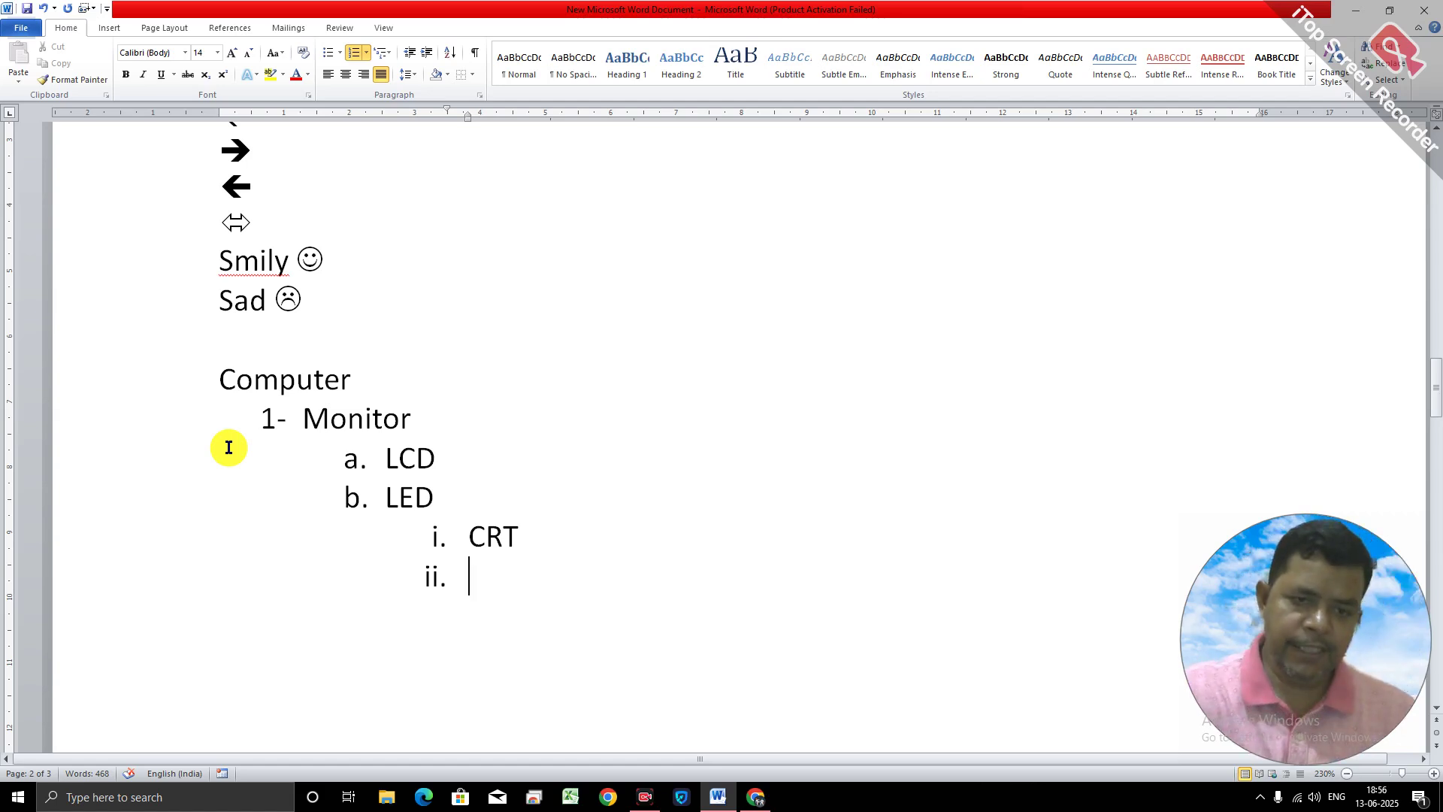
pyautogui.press('Return')
pyautogui.press('BackSpace')
pyautogui.press('BackSpace')
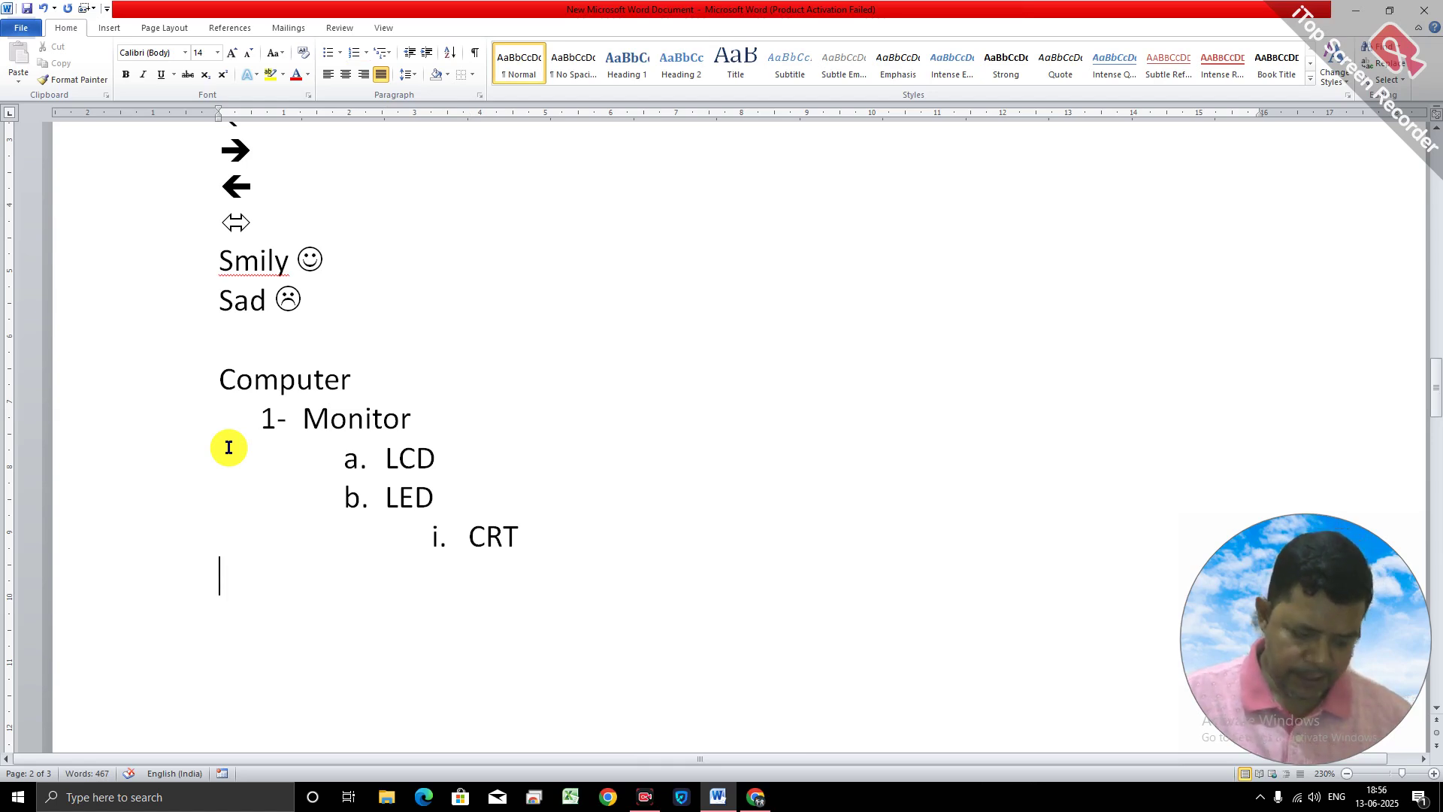
# Insert a formula field containing =5*4+3 on the line below the list and update it to calculate the result.
pyautogui.hotkey('ctrl', 'F9')
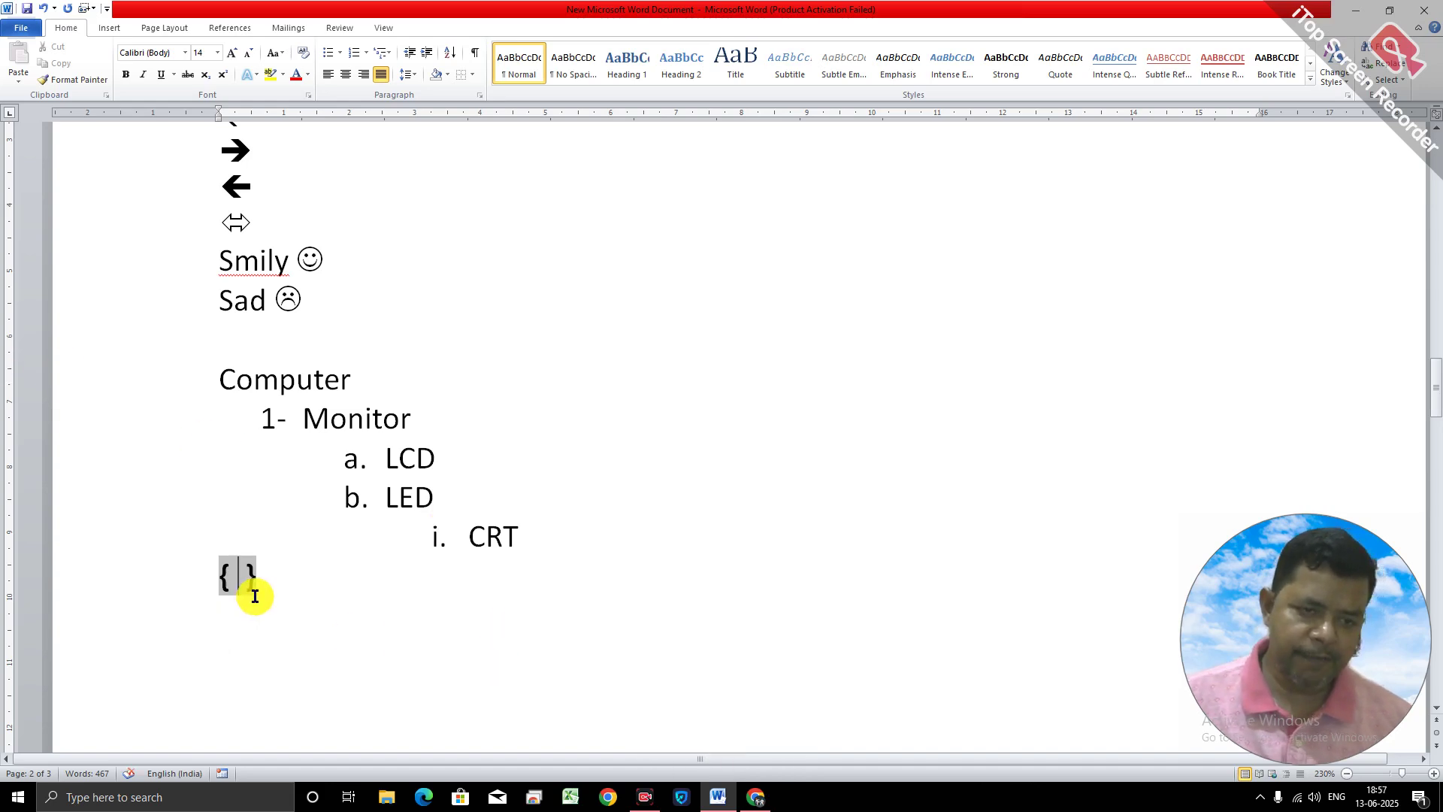
pyautogui.write('=')
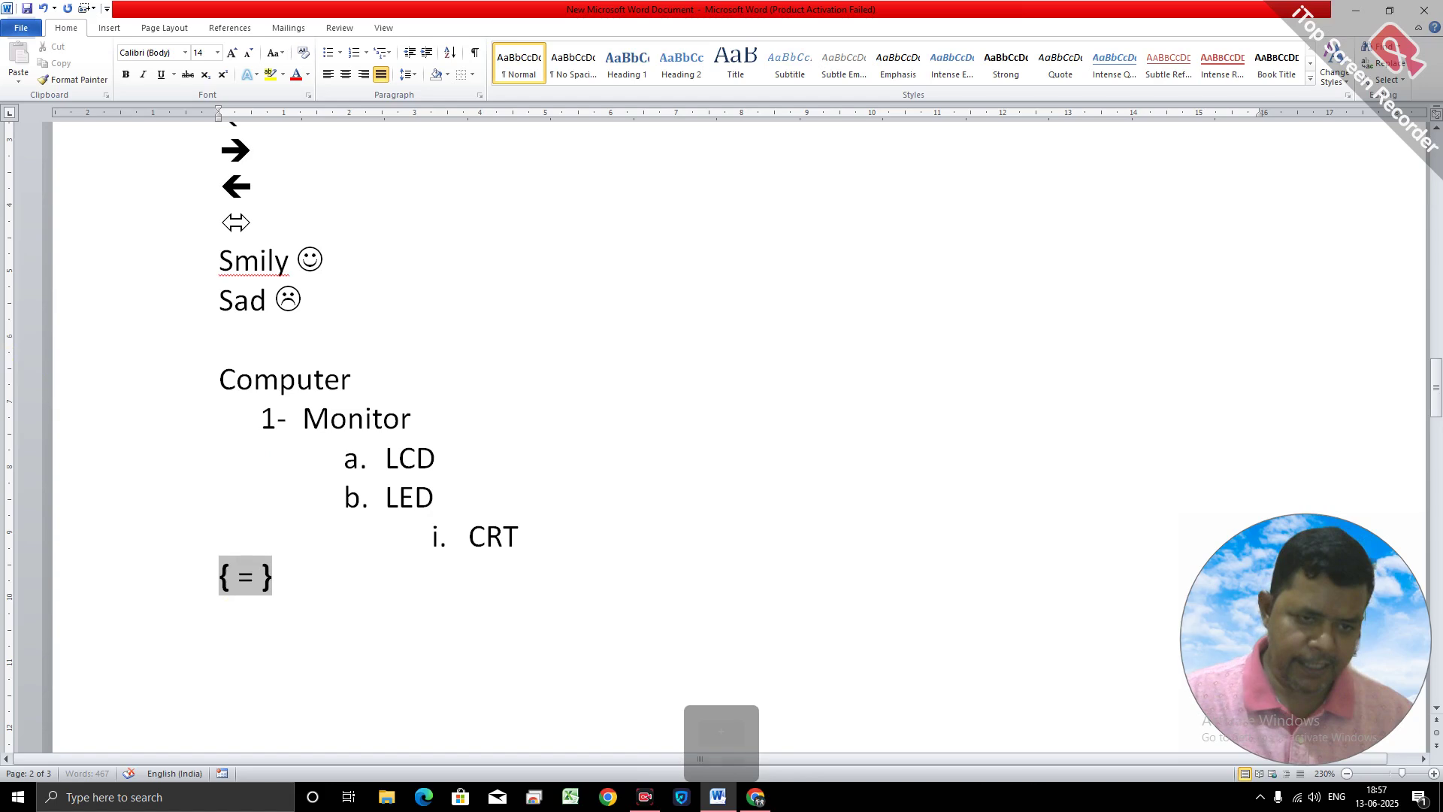
pyautogui.write('5*4')
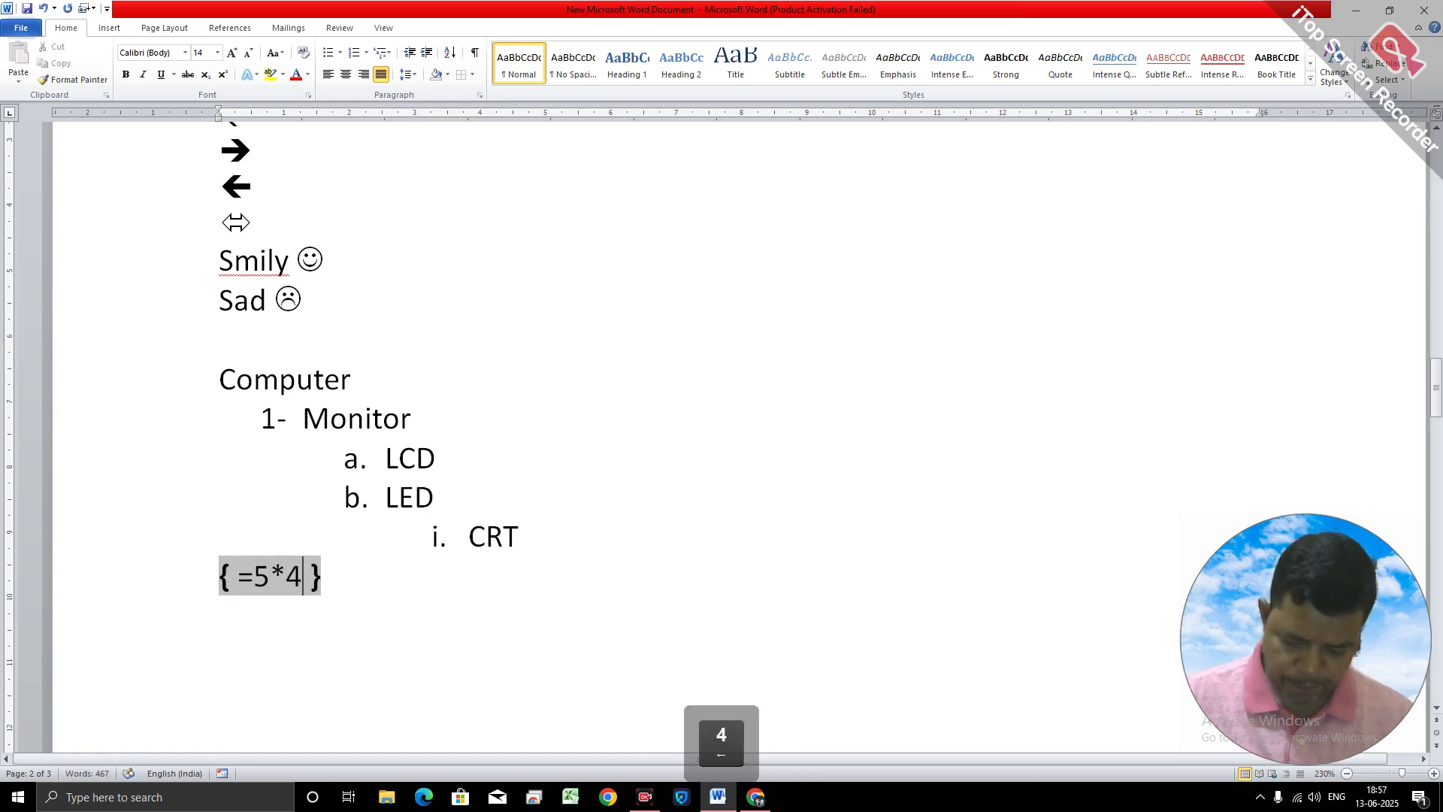
pyautogui.write('+')
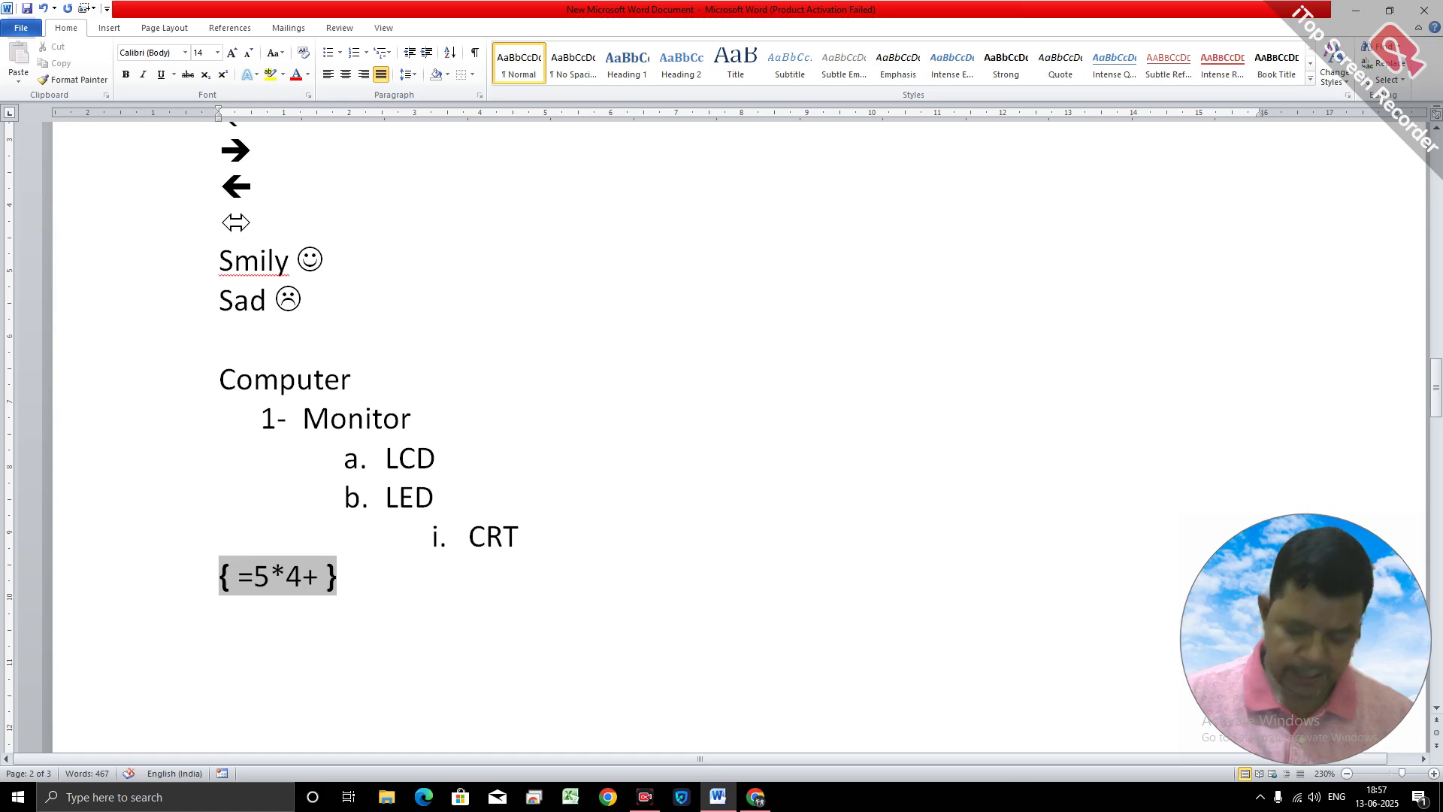
pyautogui.write('3')
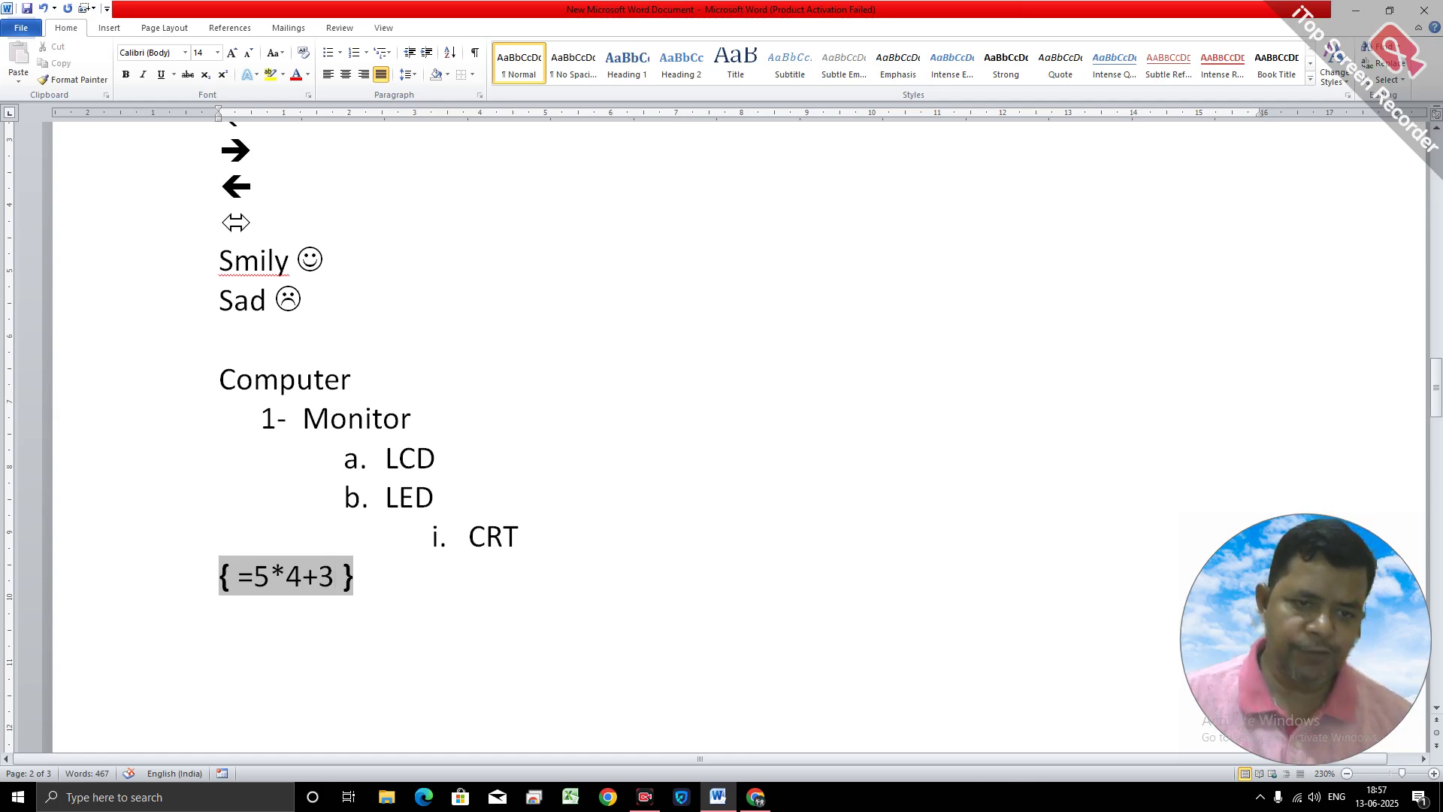
pyautogui.press('F9')
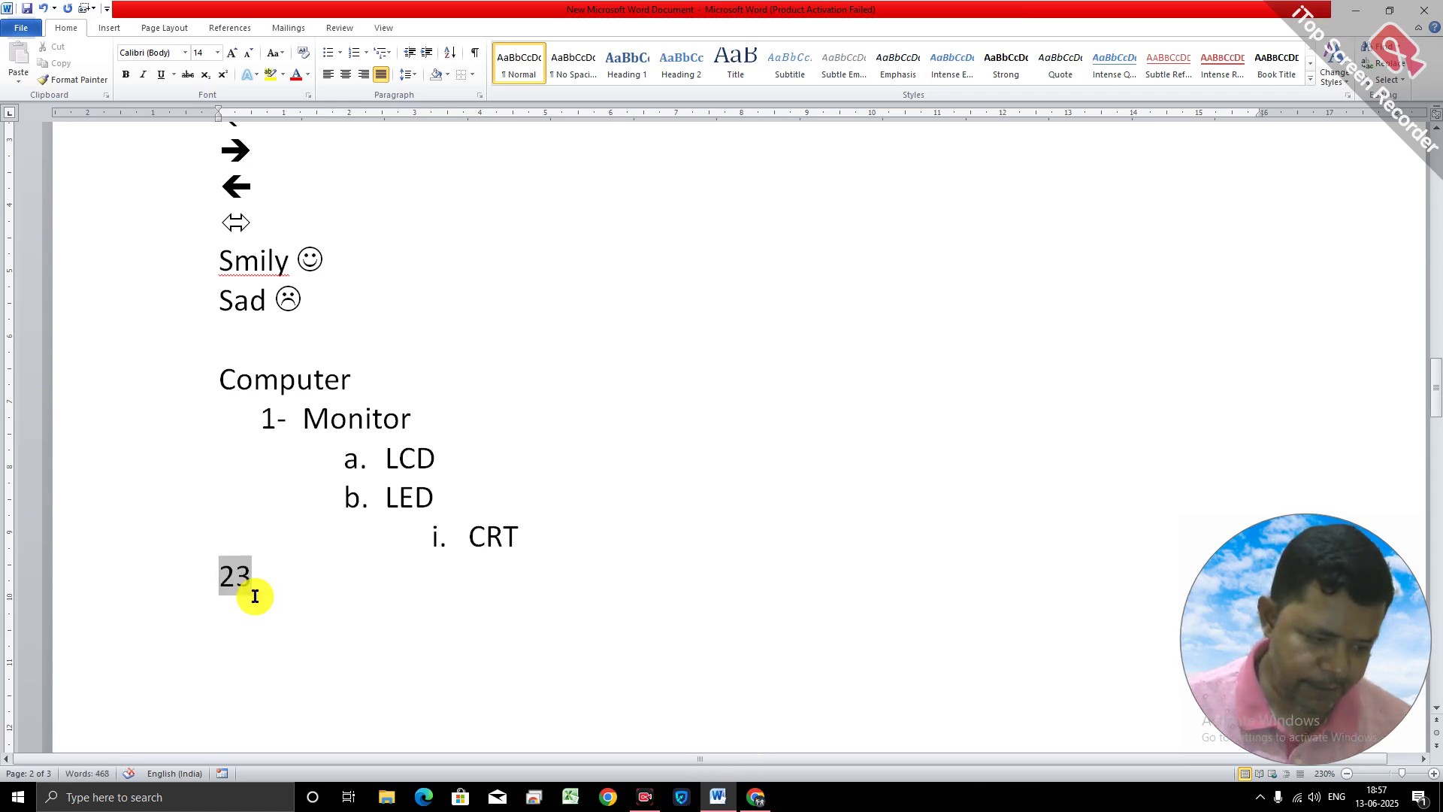
pyautogui.click(642, 348)
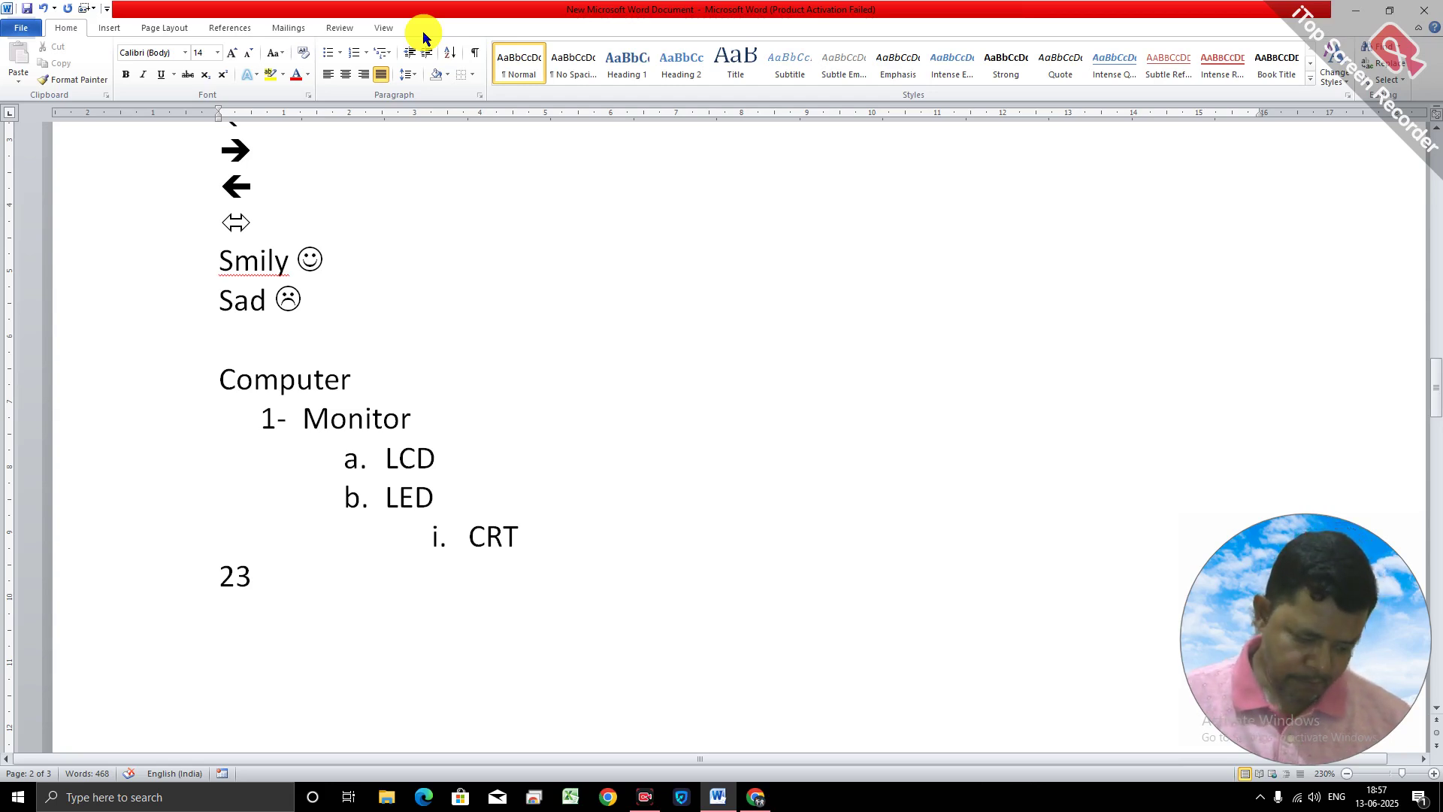
# Collapse the ribbon to show only its tab names, and expand it again.
pyautogui.hotkey('ctrl', 'F1')
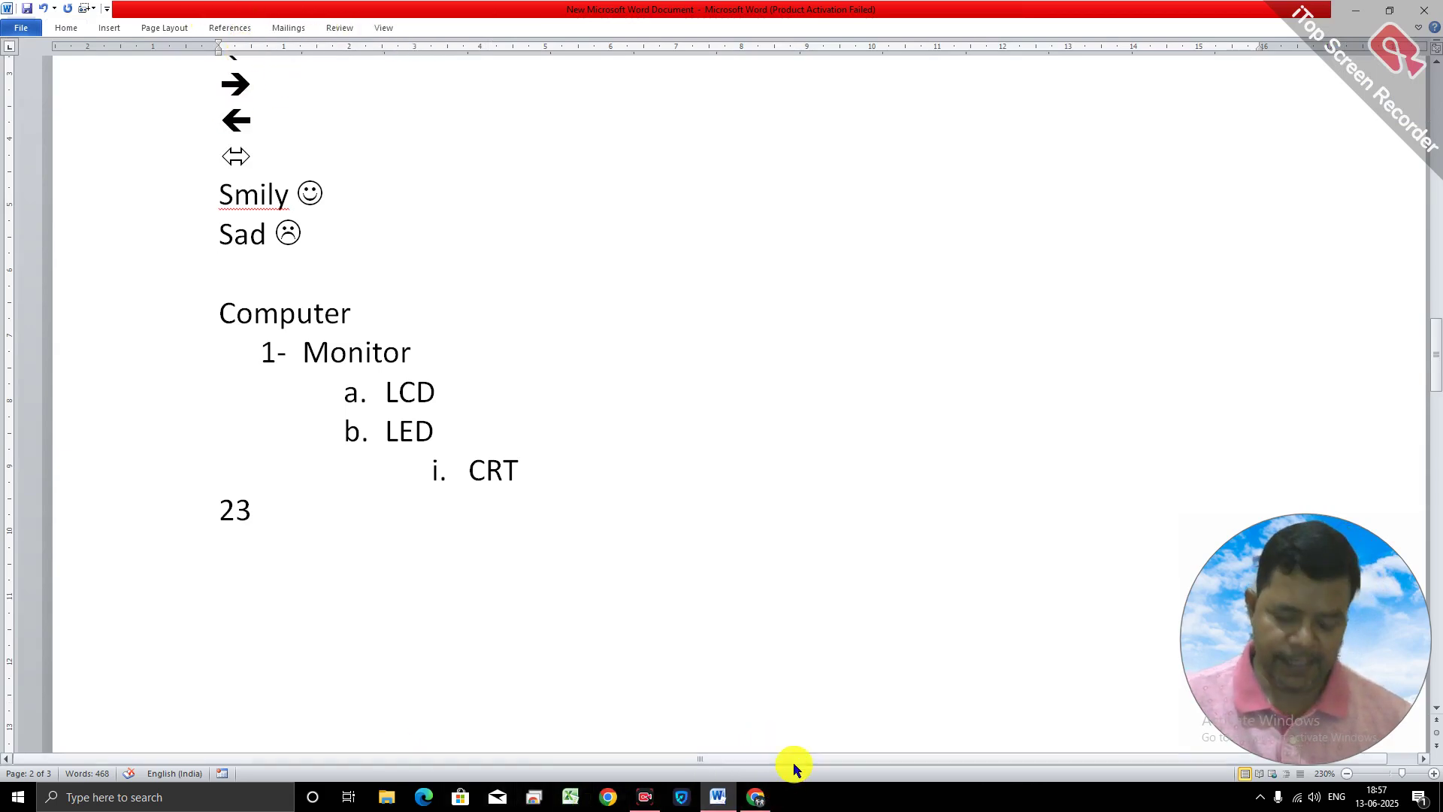
pyautogui.hotkey('alt', 'l')
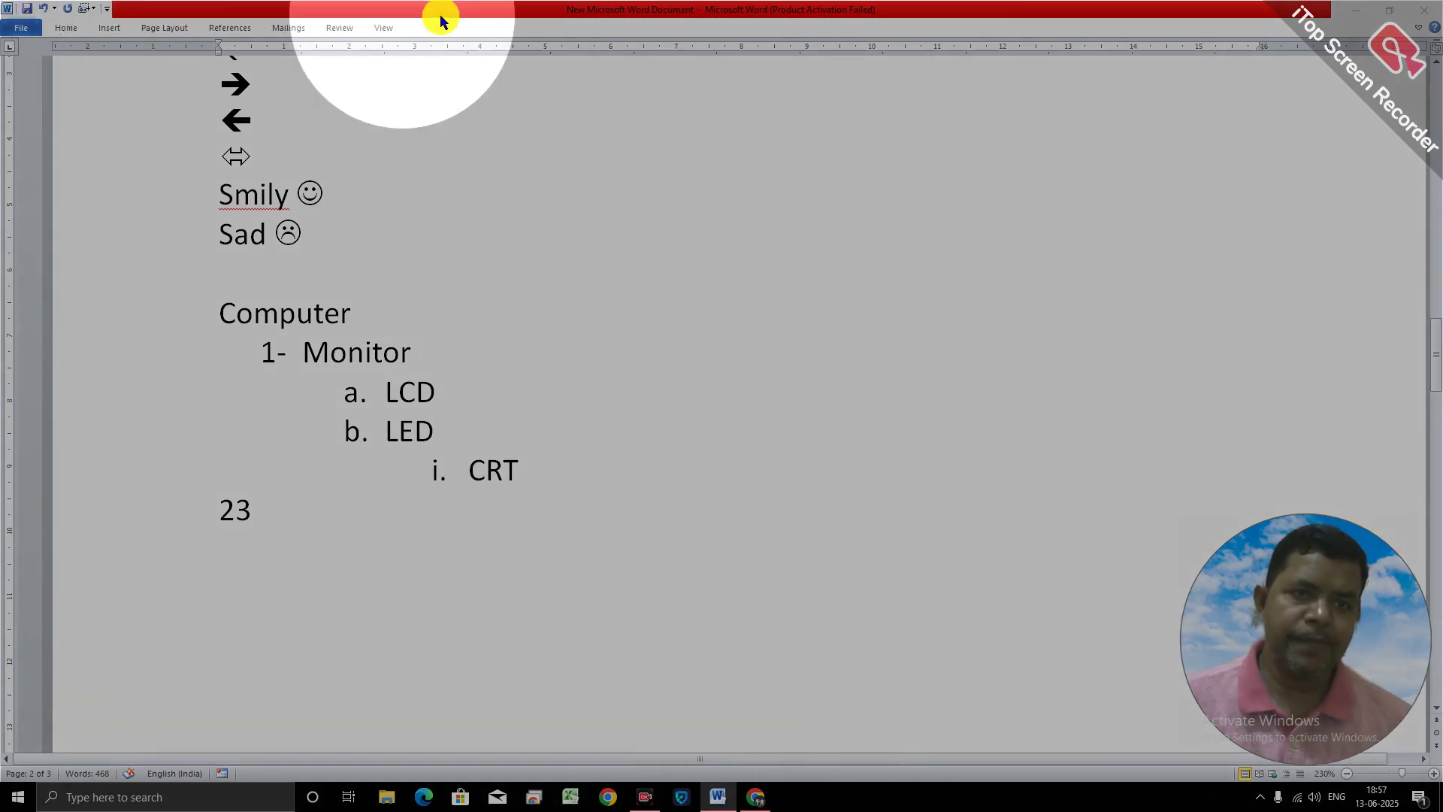
pyautogui.click(469, 133)
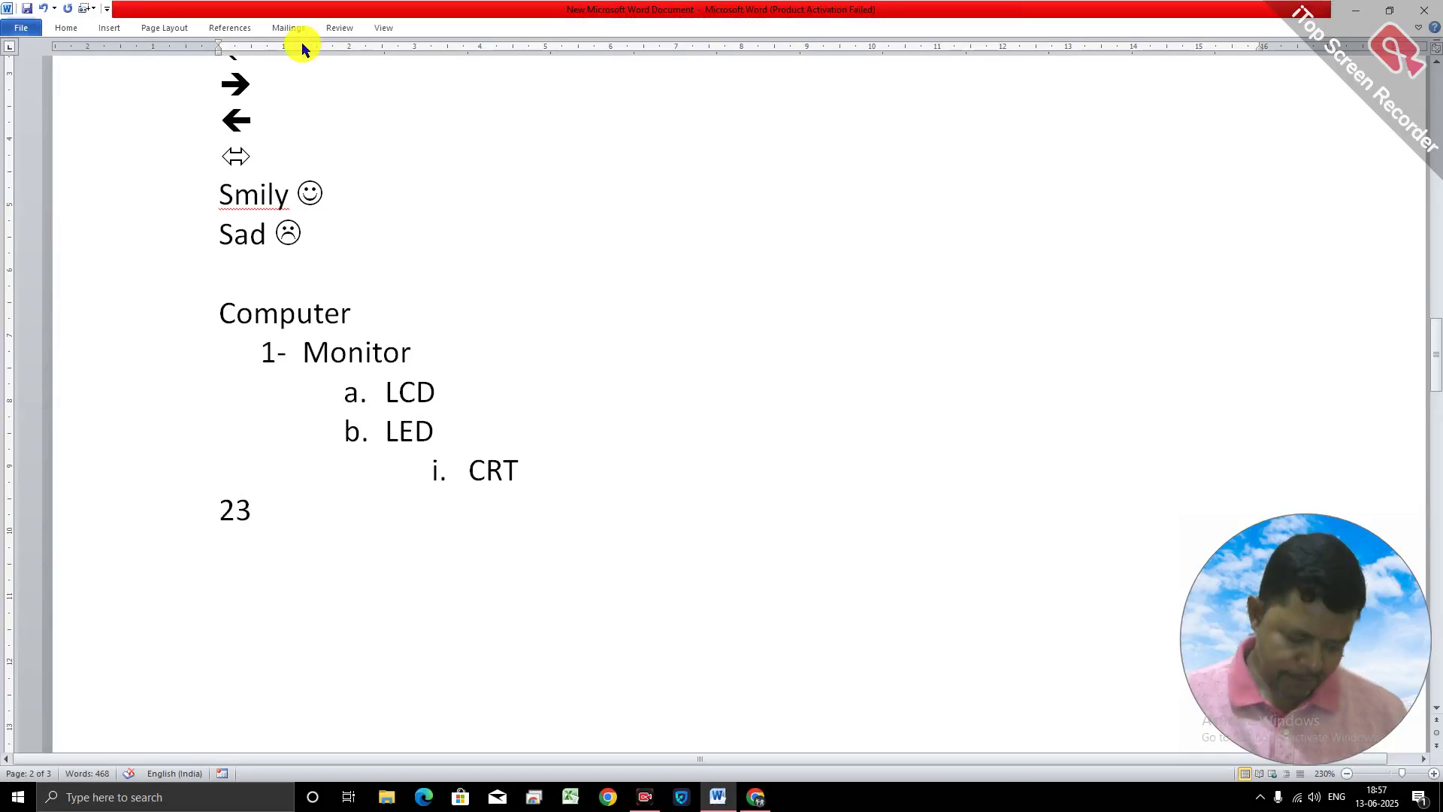
pyautogui.hotkey('ctrl', 'F1')
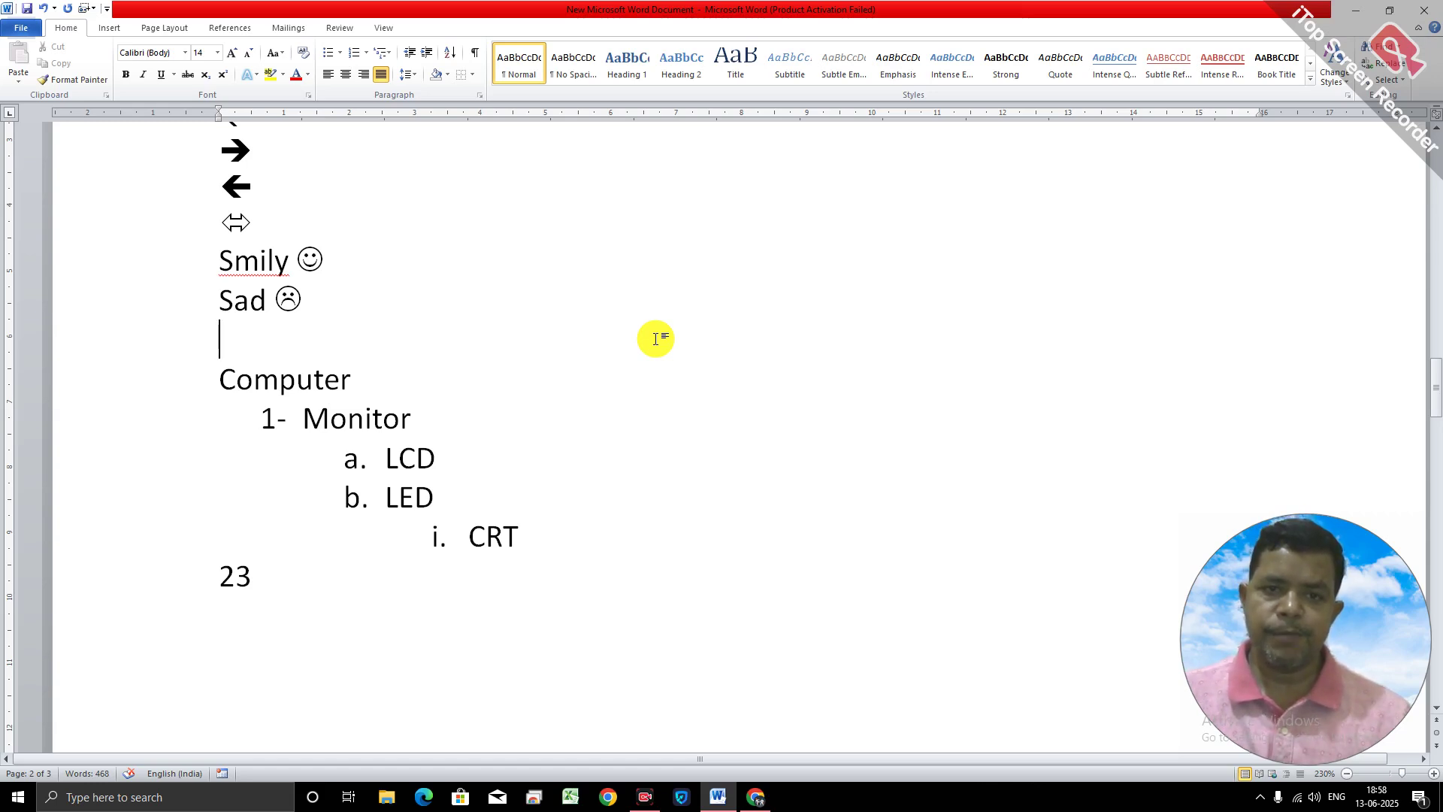
# Insert an empty field on the blank line between "Sad" and "Computer".
pyautogui.hotkey('ctrl', 'F9')
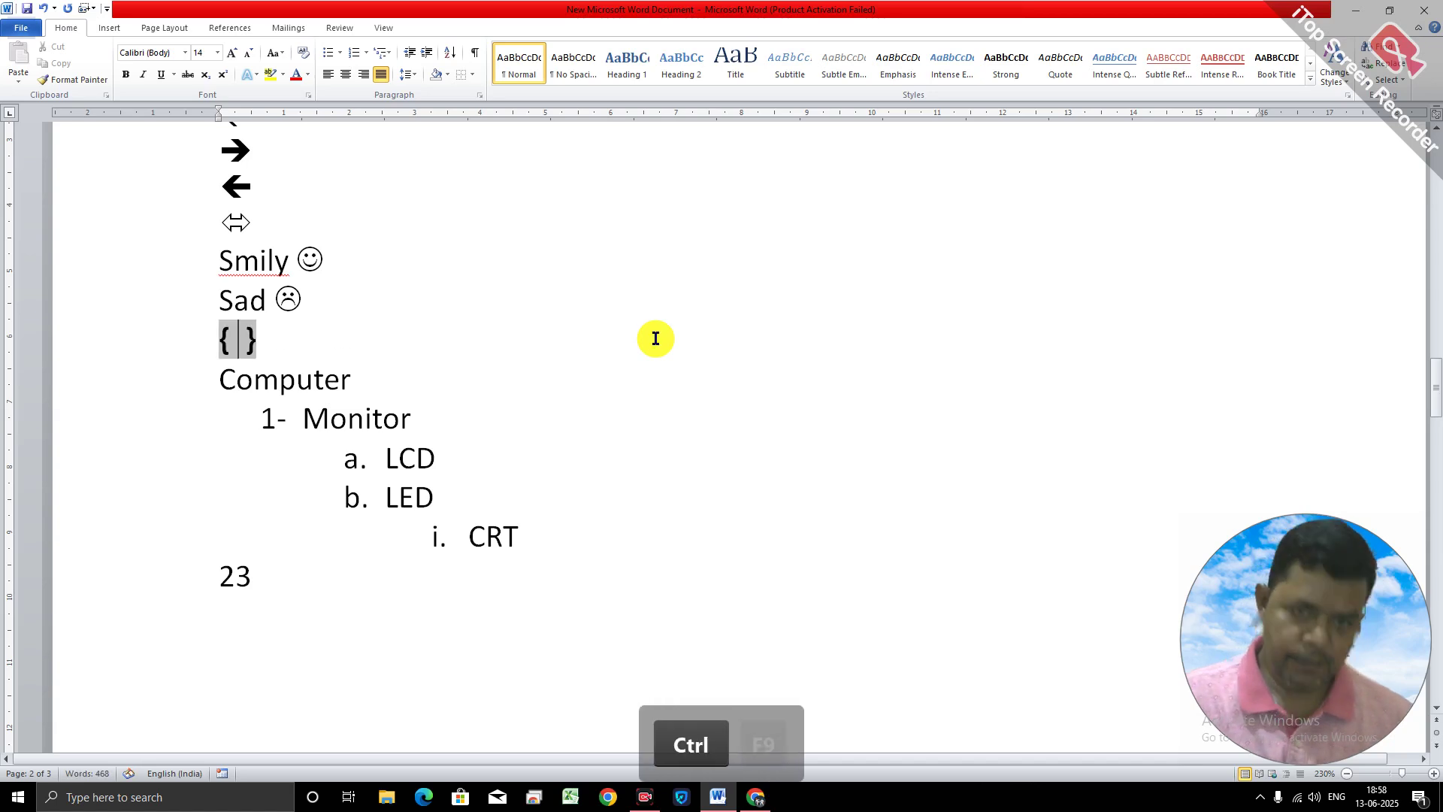